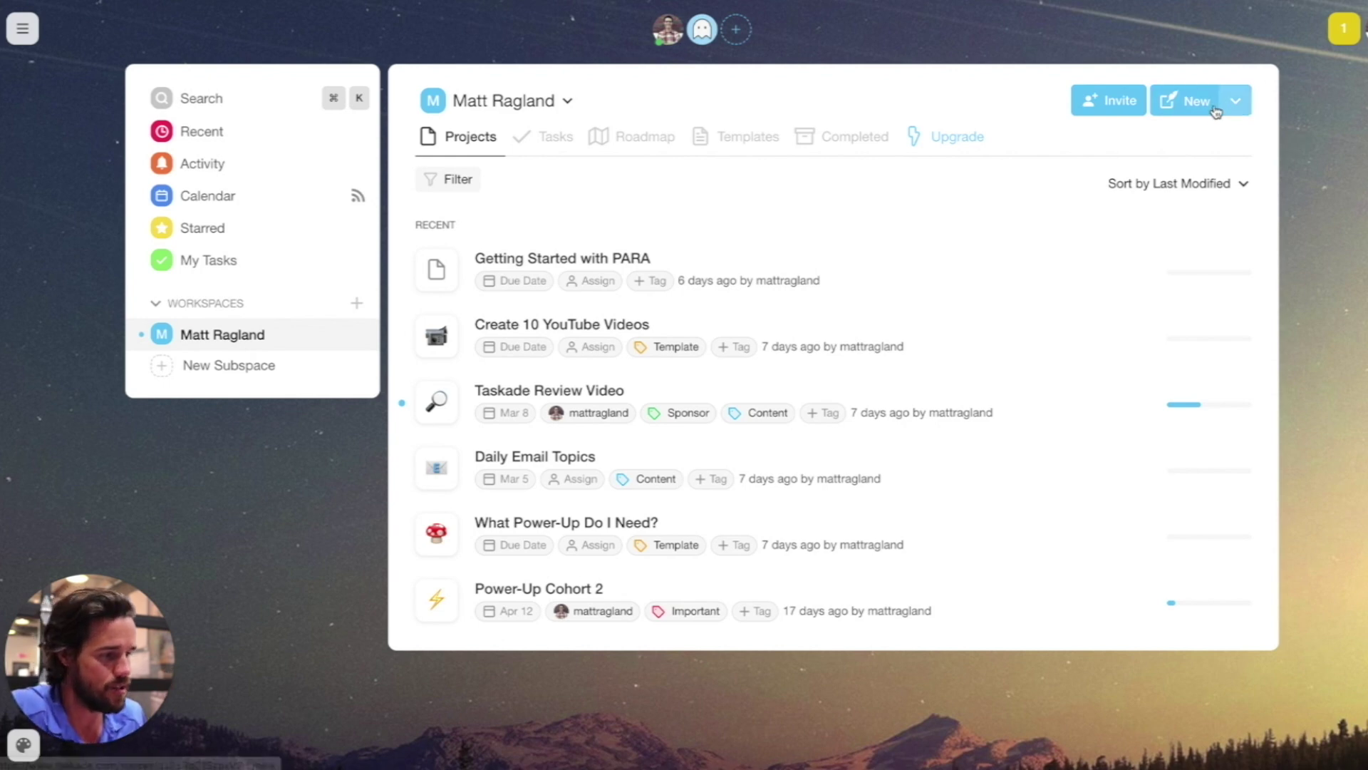
Step: Start a new project, search the template gallery for "bullet", and open the featured Bullet Journal template
{"action": "left_click", "coordinate": [1186, 109]}
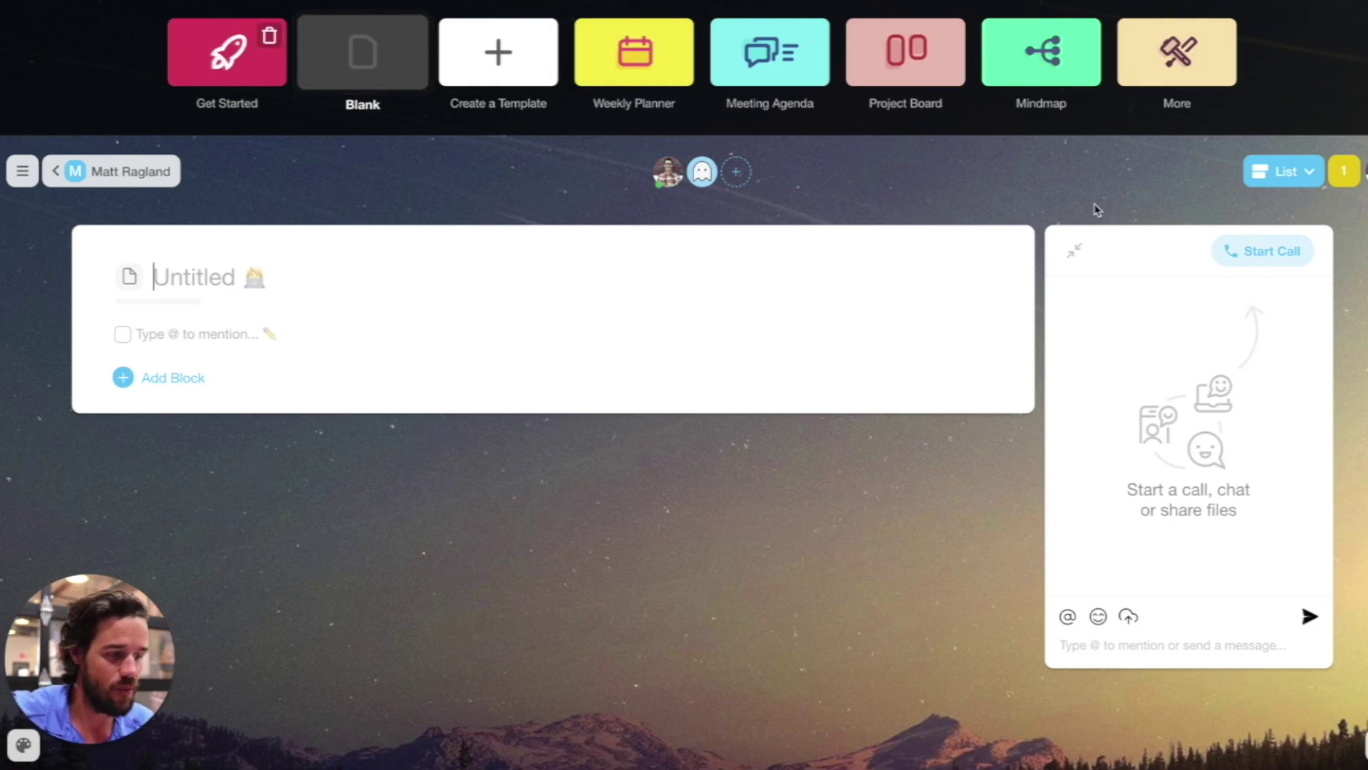
{"action": "left_click", "coordinate": [1173, 58]}
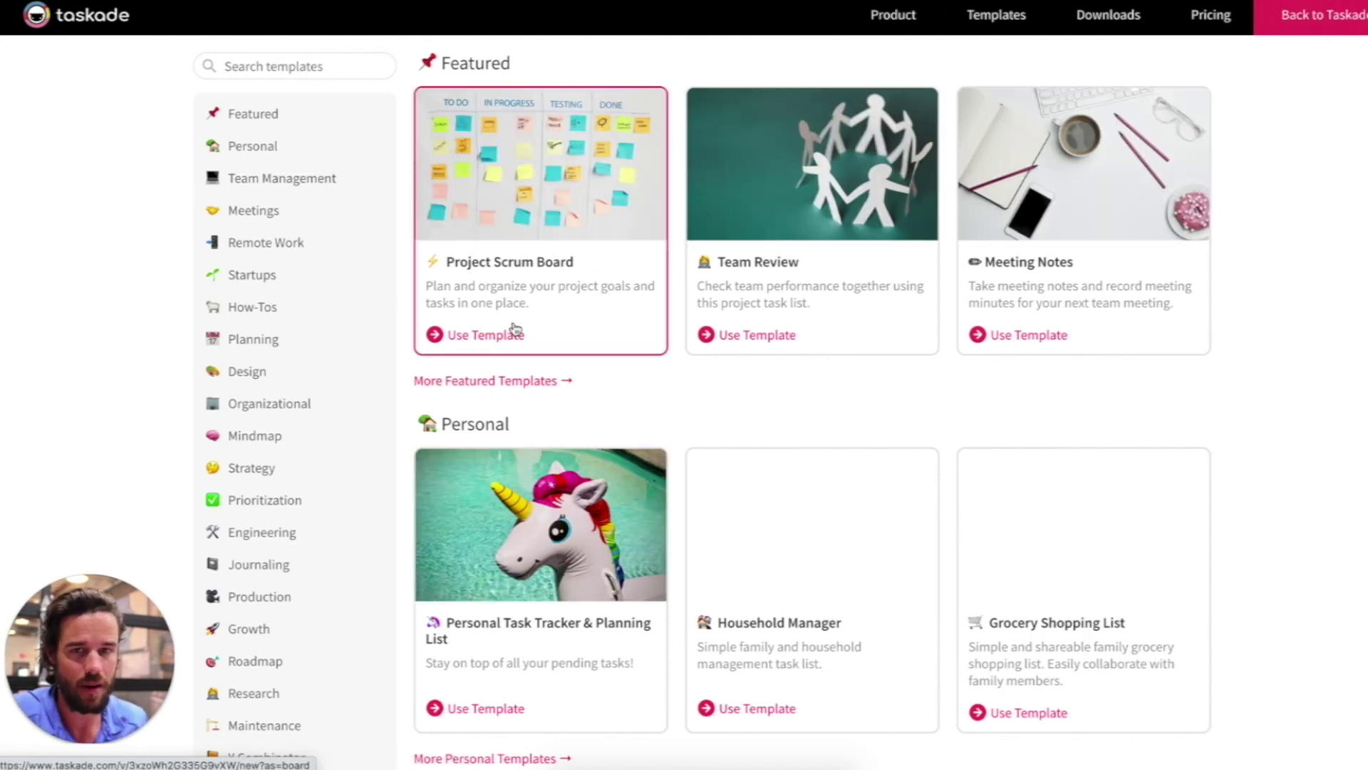
{"action": "left_click", "coordinate": [259, 66]}
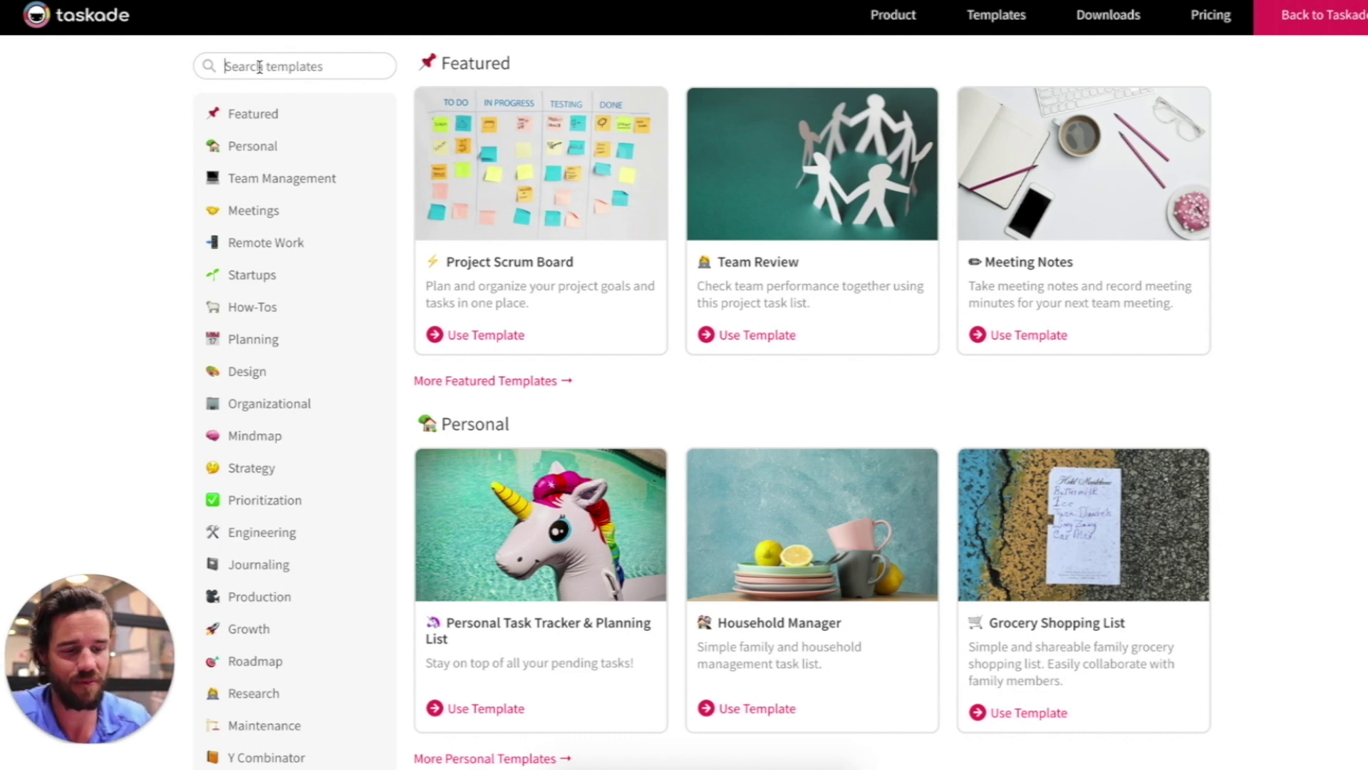
{"action": "type", "text": "bullet"}
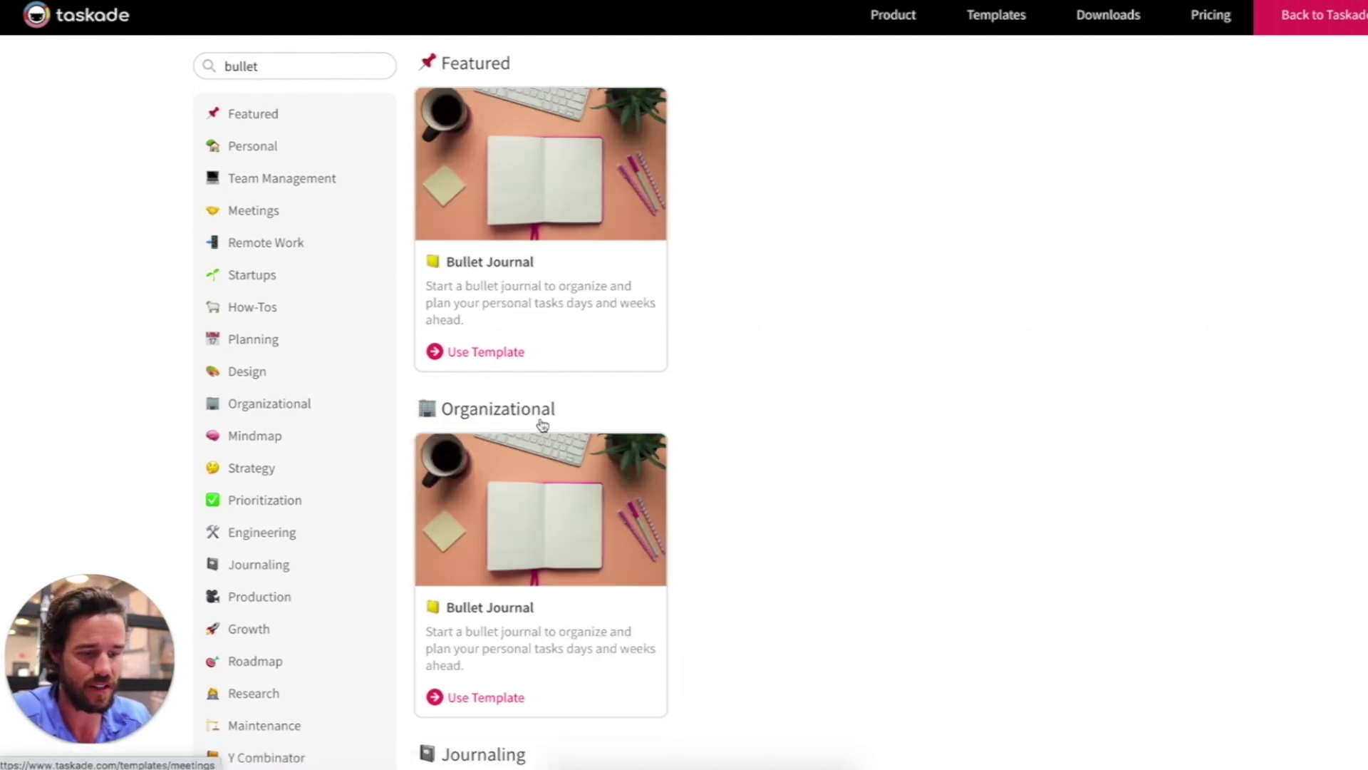
{"action": "left_click", "coordinate": [539, 261]}
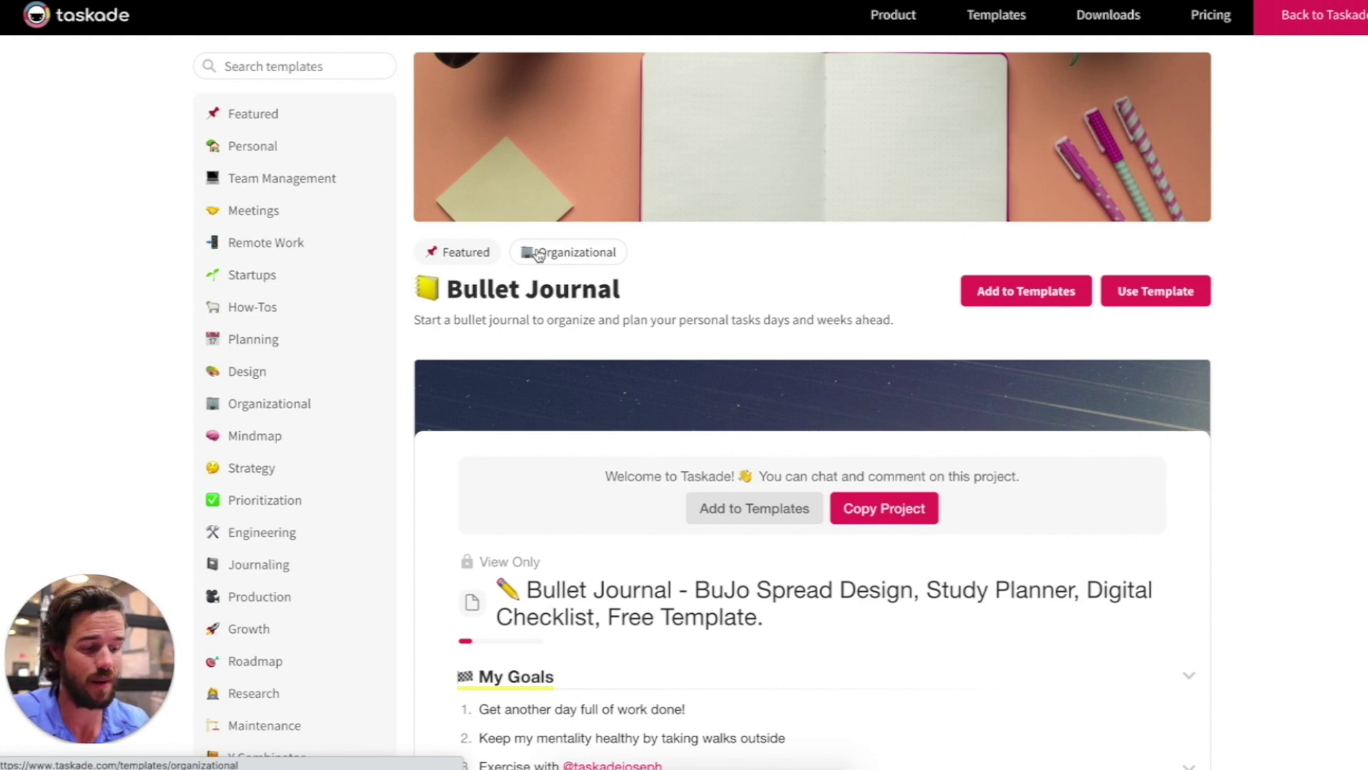
Step: Copy the Bullet Journal project to the personal workspace, and also create a project from the template there
{"action": "left_click", "coordinate": [880, 516]}
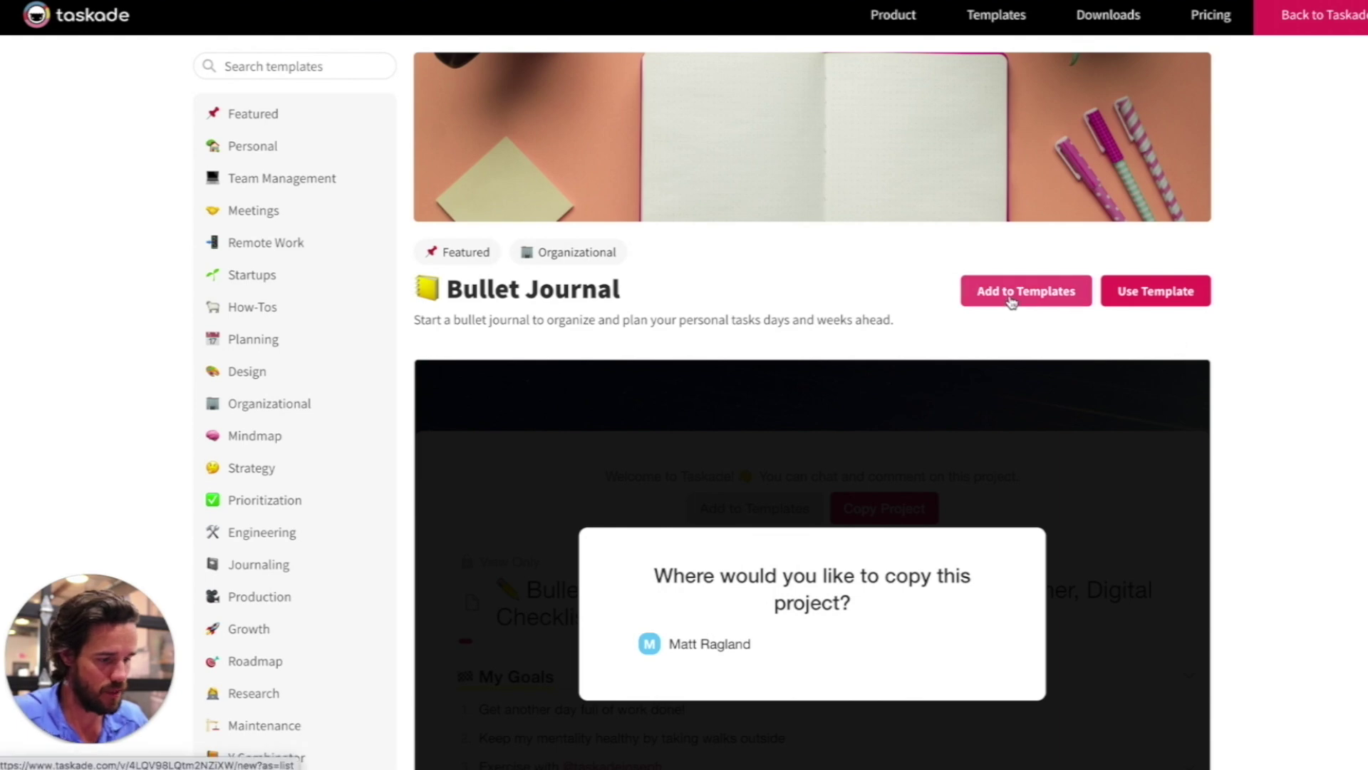
{"action": "left_click", "coordinate": [707, 649]}
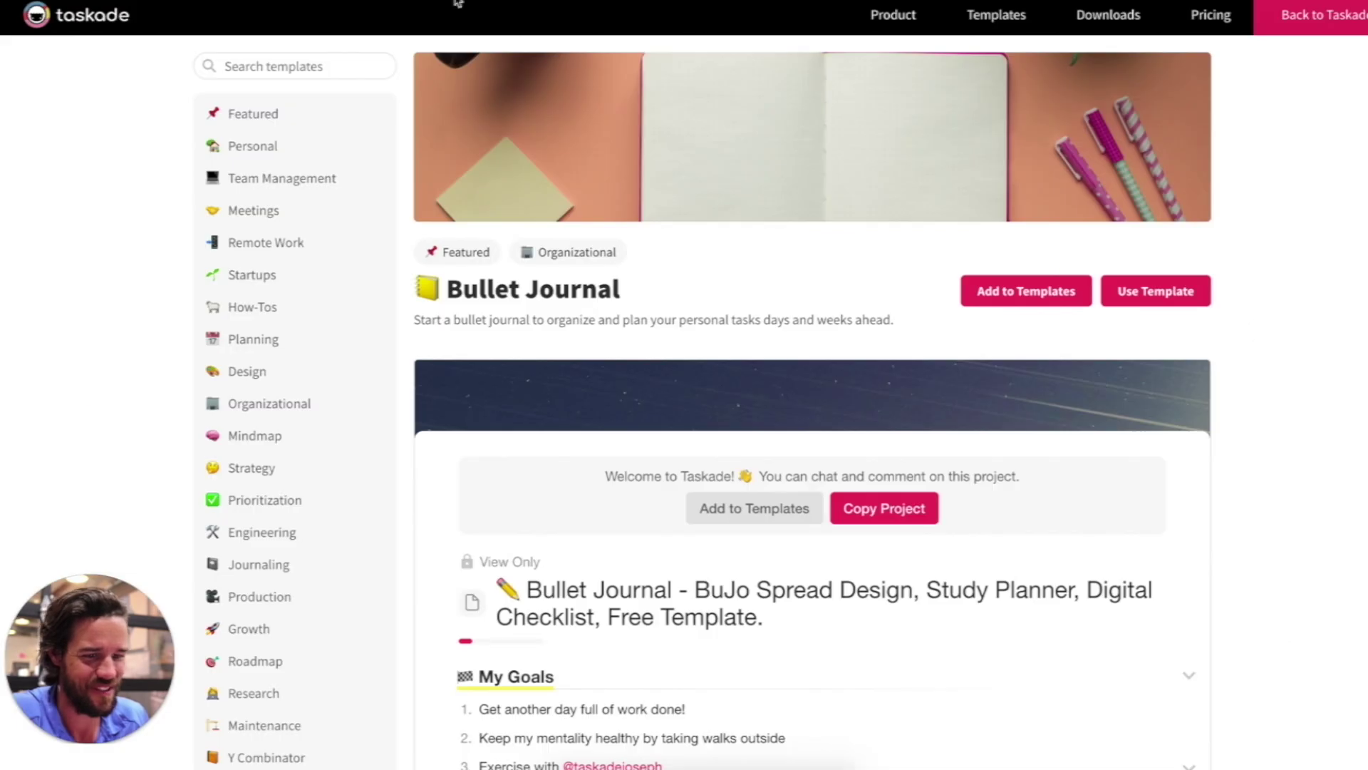
{"action": "left_click", "coordinate": [1137, 305]}
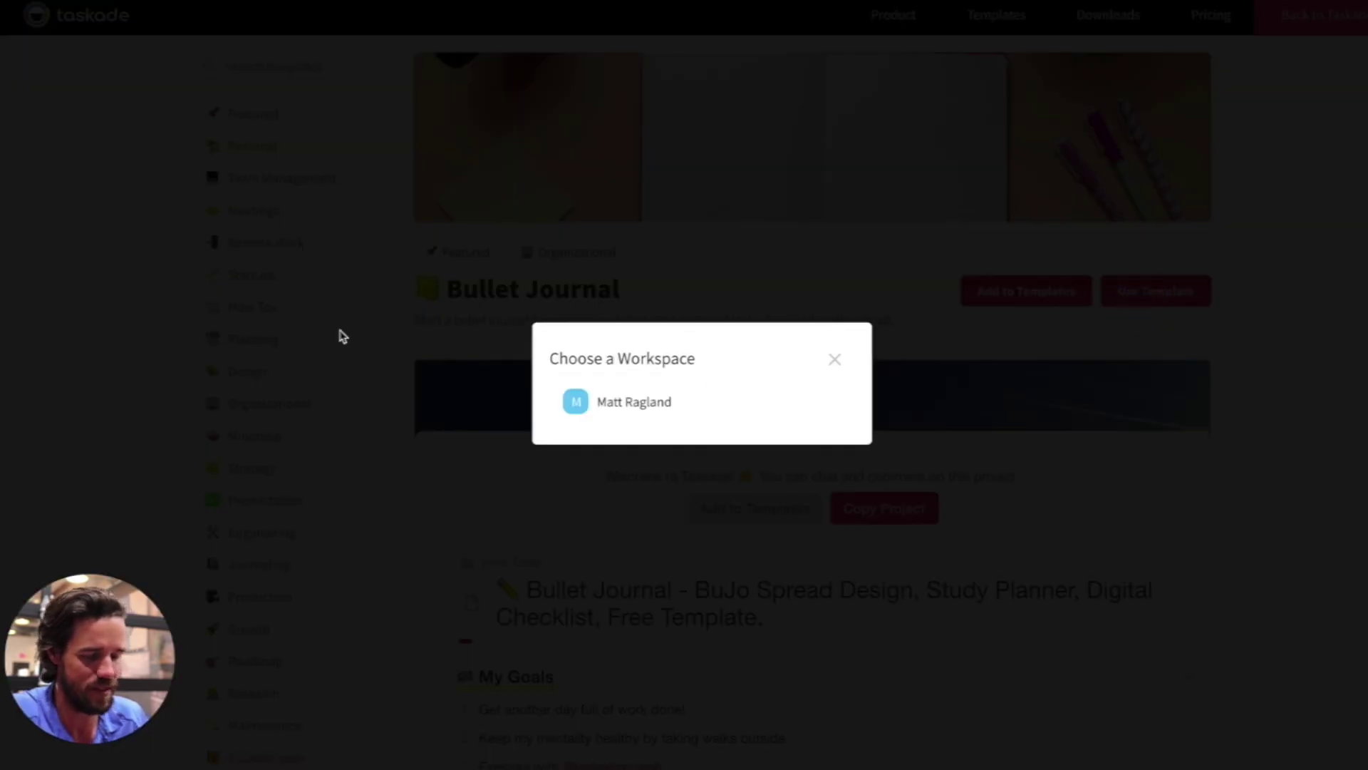
{"action": "left_click", "coordinate": [650, 403]}
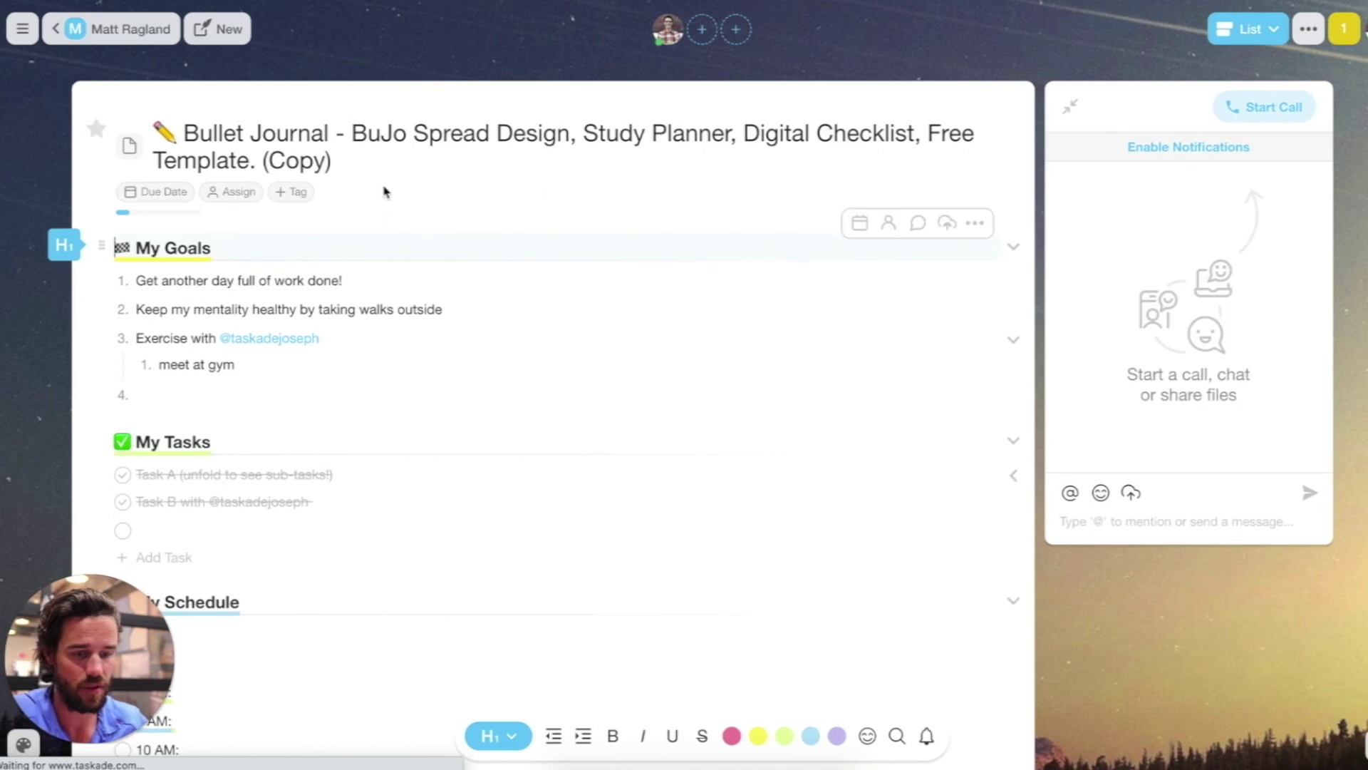
Step: Shorten the copied project's title by removing everything after "Bullet Journal"
{"action": "left_click", "coordinate": [339, 136]}
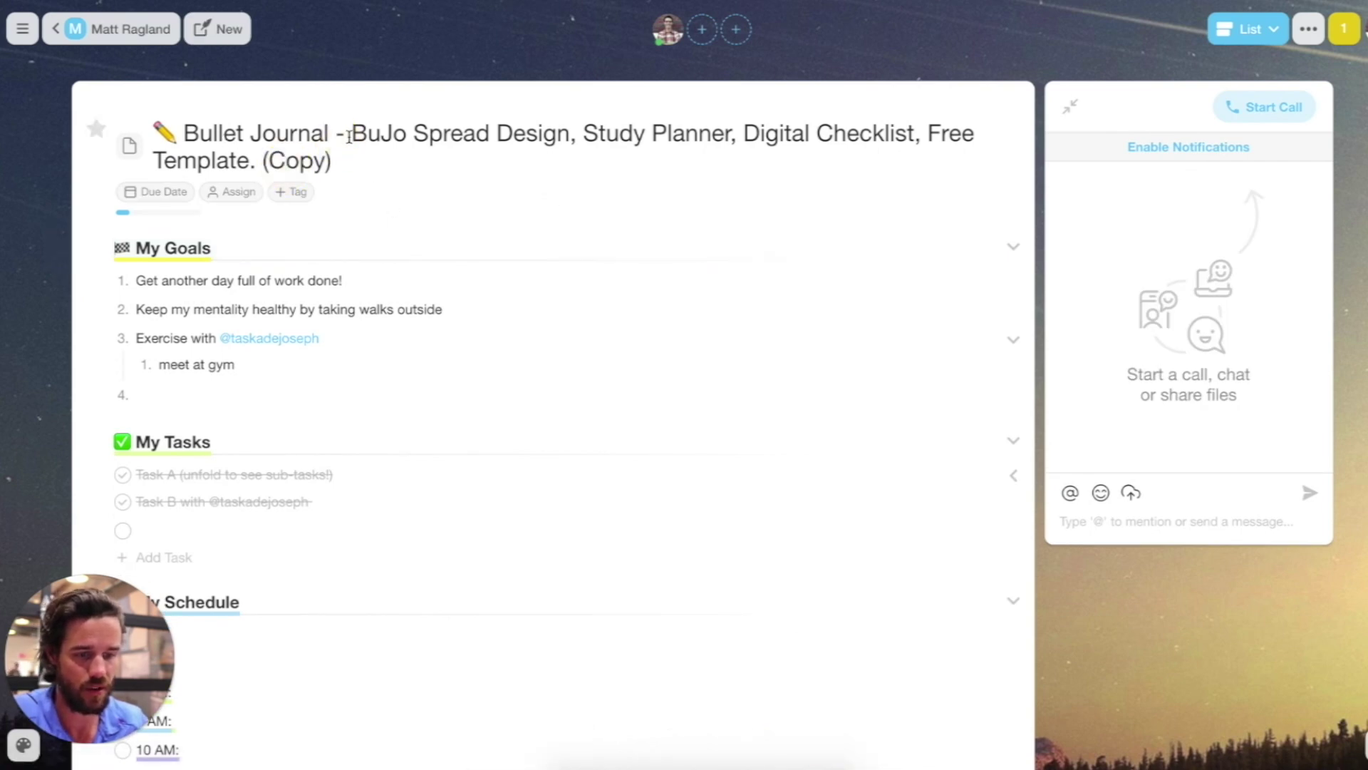
{"action": "left_click_drag", "start_coordinate": [348, 136], "coordinate": [370, 155]}
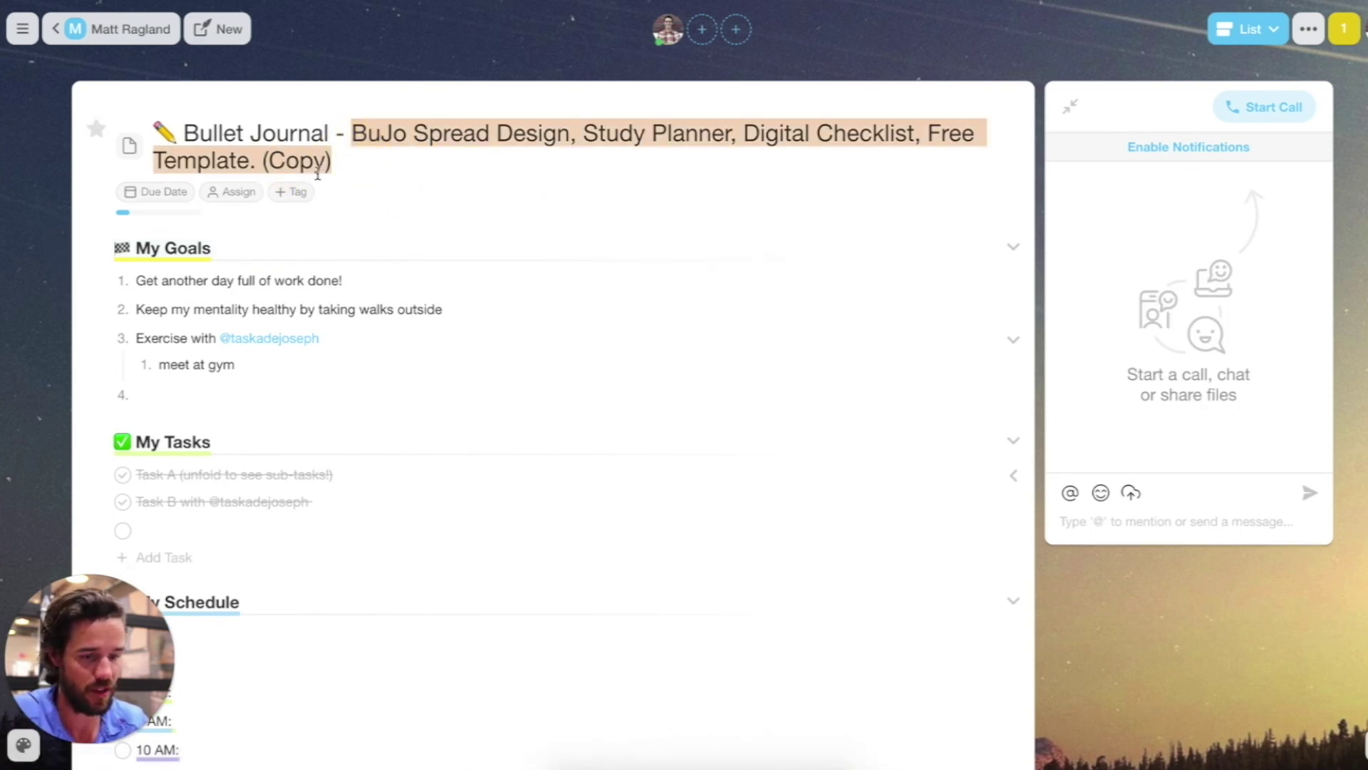
{"action": "key", "text": "BackSpace"}
{"action": "key", "text": "BackSpace"}
{"action": "key", "text": "BackSpace"}
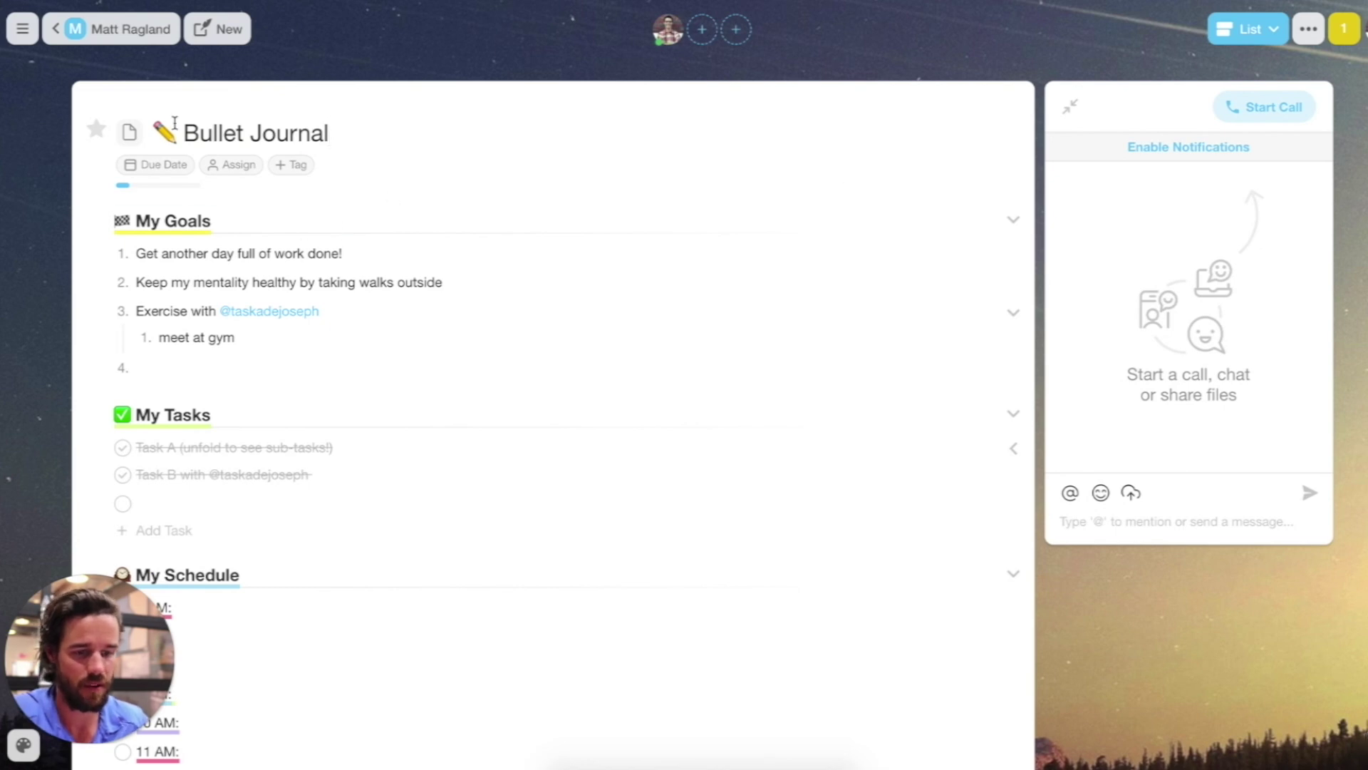
Step: Replace the pencil emoji in the project title with the notebook emoji
{"action": "left_click", "coordinate": [171, 131]}
{"action": "key", "text": "BackSpace"}
{"action": "type", "text": ":note"}
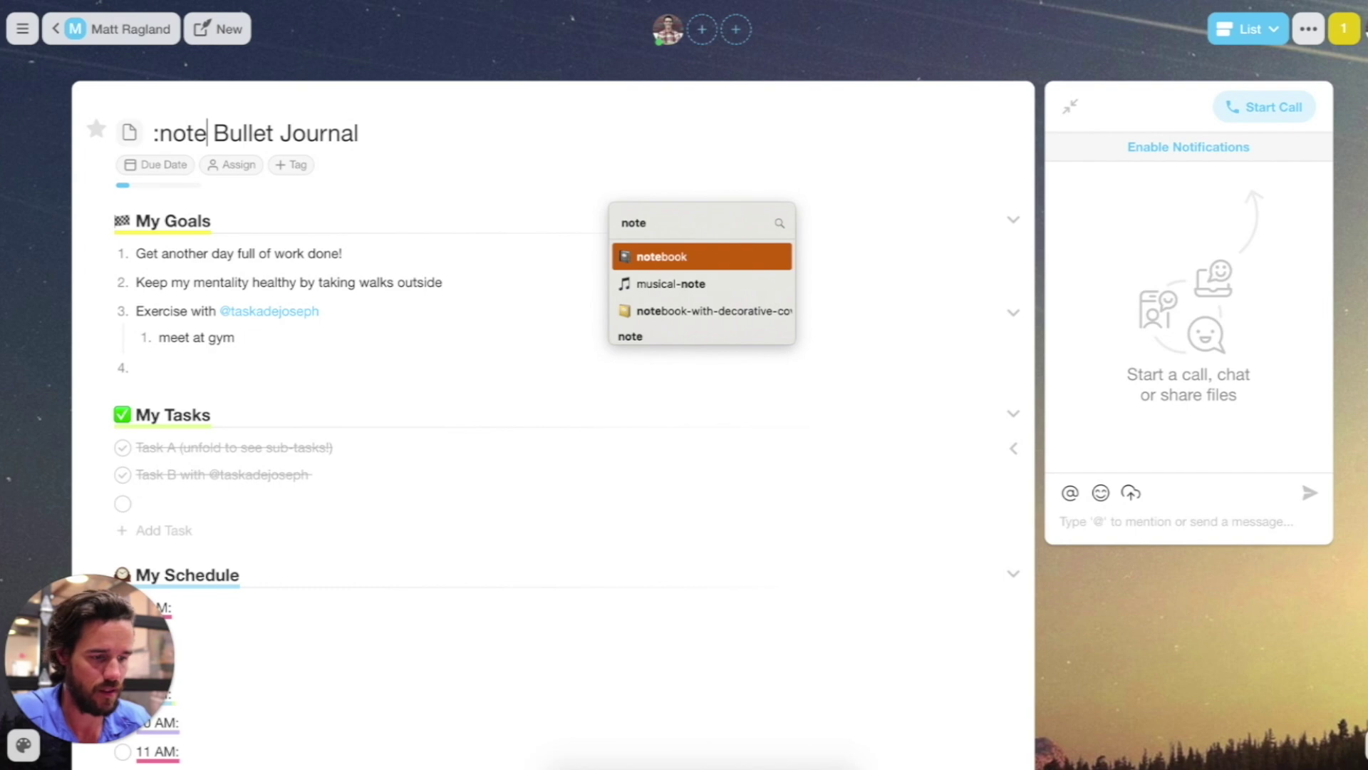
{"action": "key", "text": "Return"}
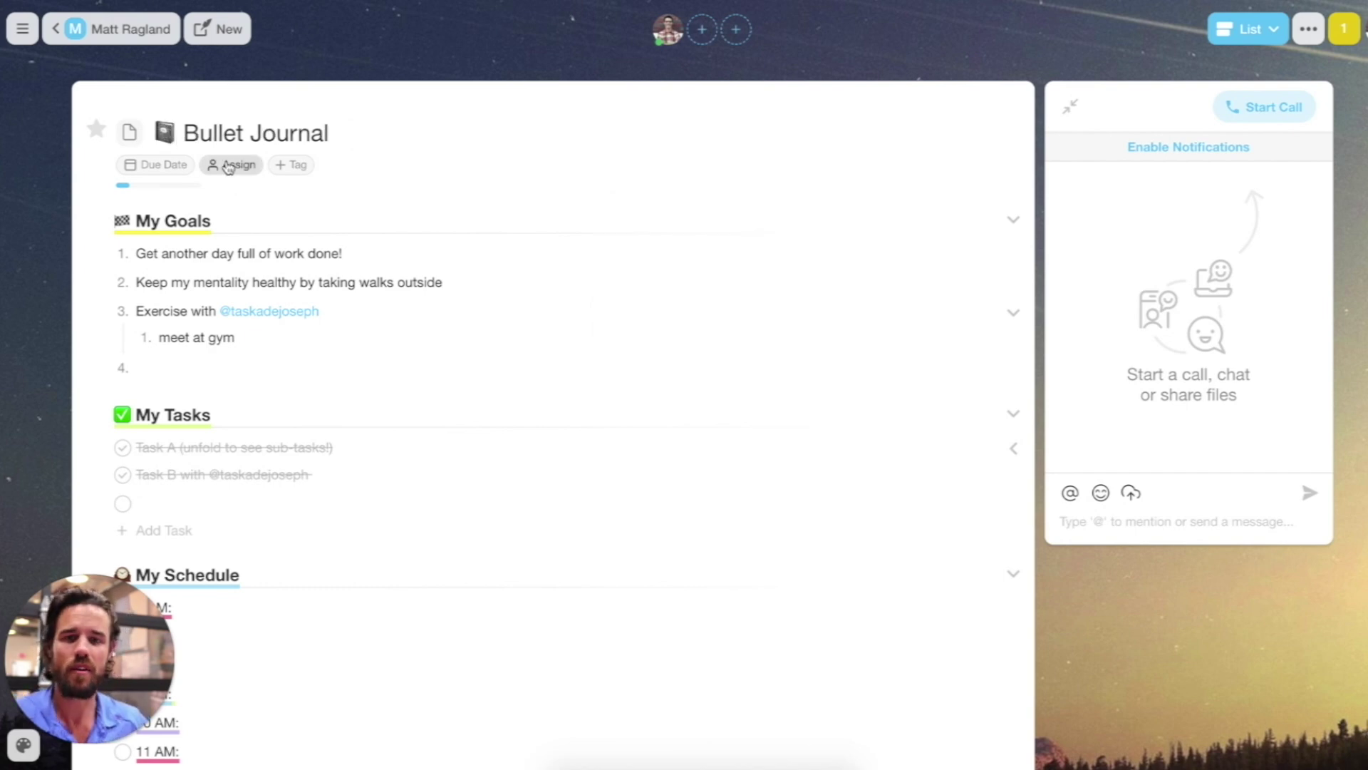
Step: Set the notebook emoji as the project's icon and remove the emoji from the title text
{"action": "left_click", "coordinate": [131, 135]}
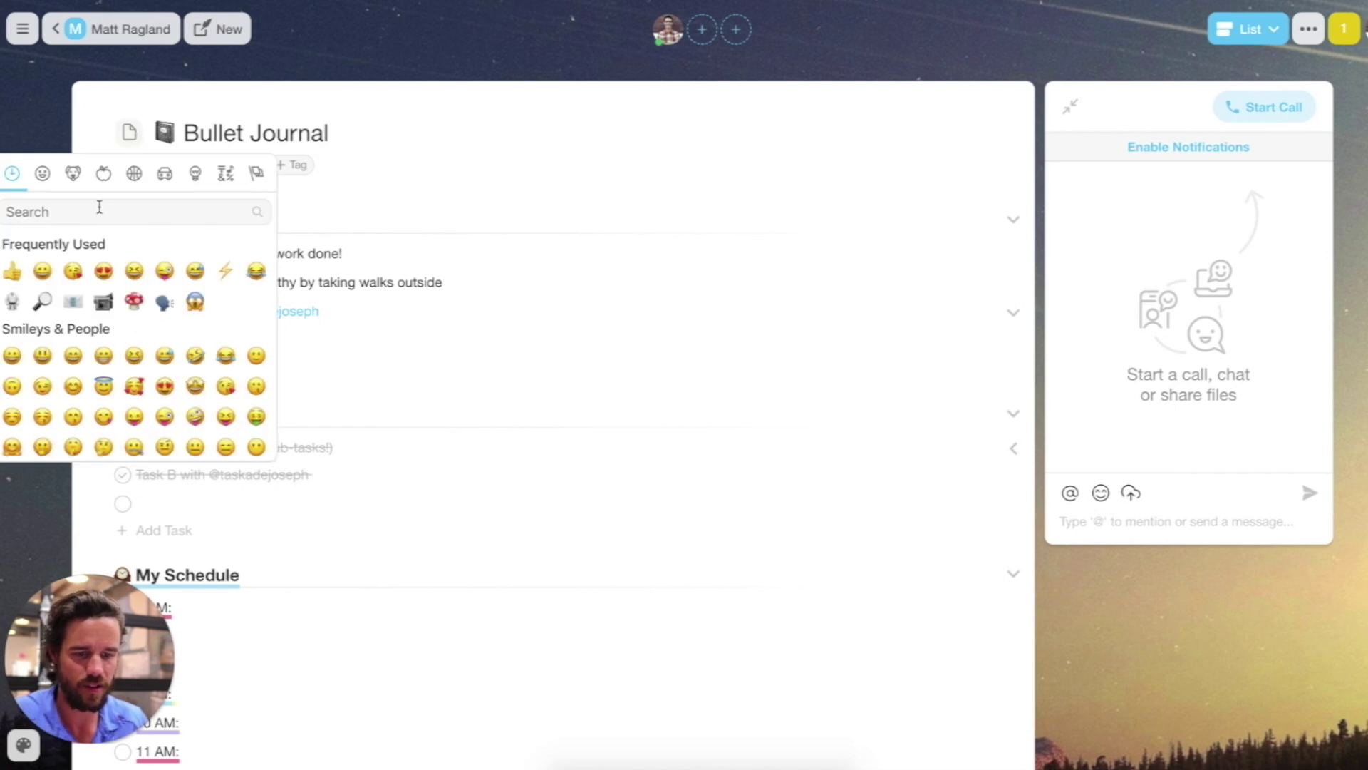
{"action": "left_click", "coordinate": [98, 209]}
{"action": "type", "text": "note"}
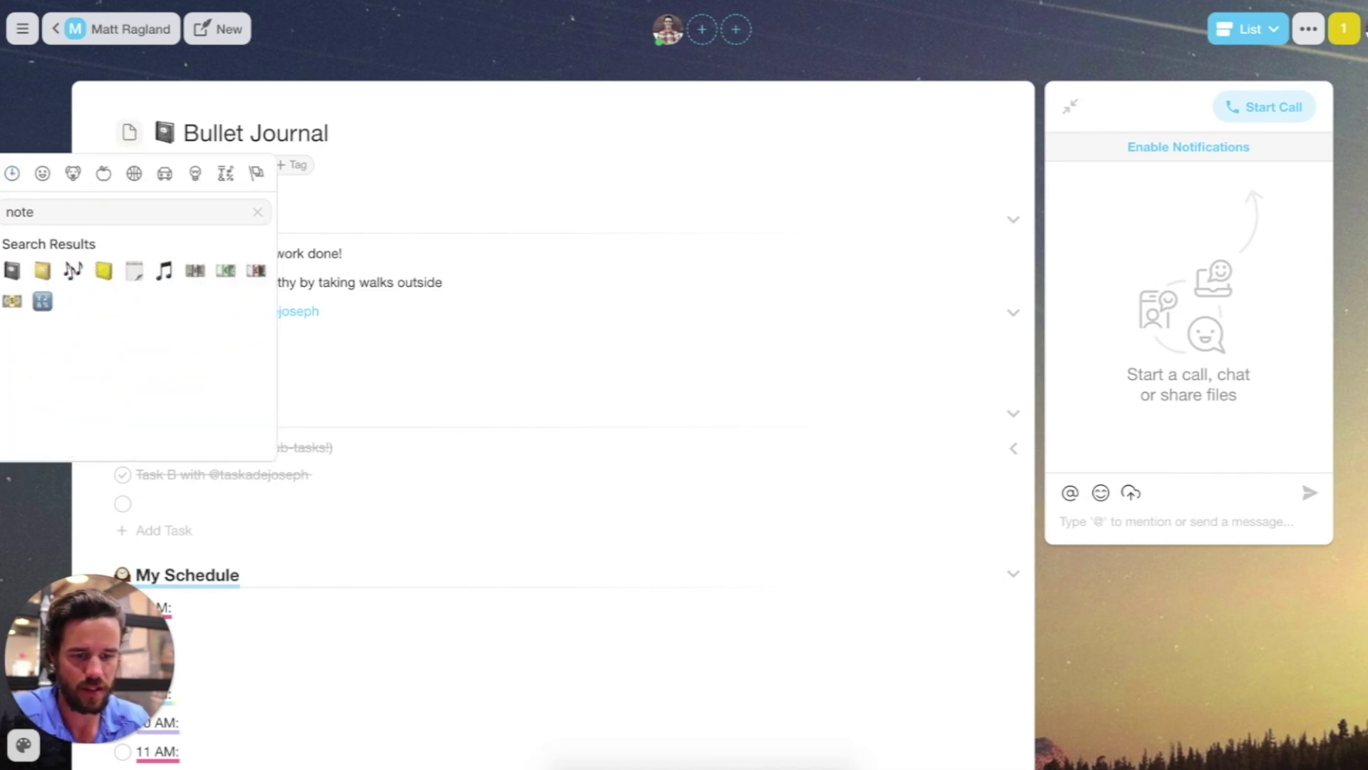
{"action": "left_click", "coordinate": [13, 270]}
{"action": "left_click", "coordinate": [177, 134]}
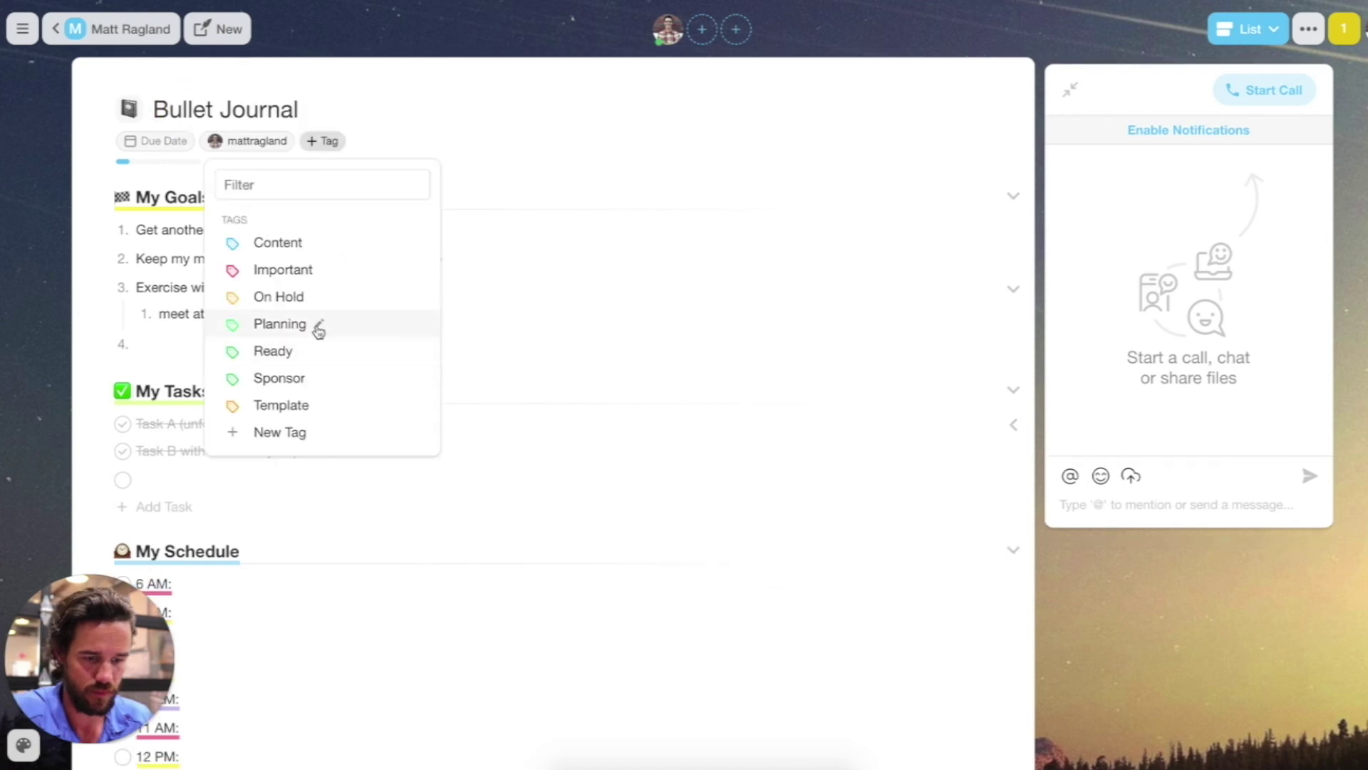
Step: Add the Planning tag to the Bullet Journal project
{"action": "left_click", "coordinate": [321, 323]}
{"action": "left_click", "coordinate": [622, 139]}
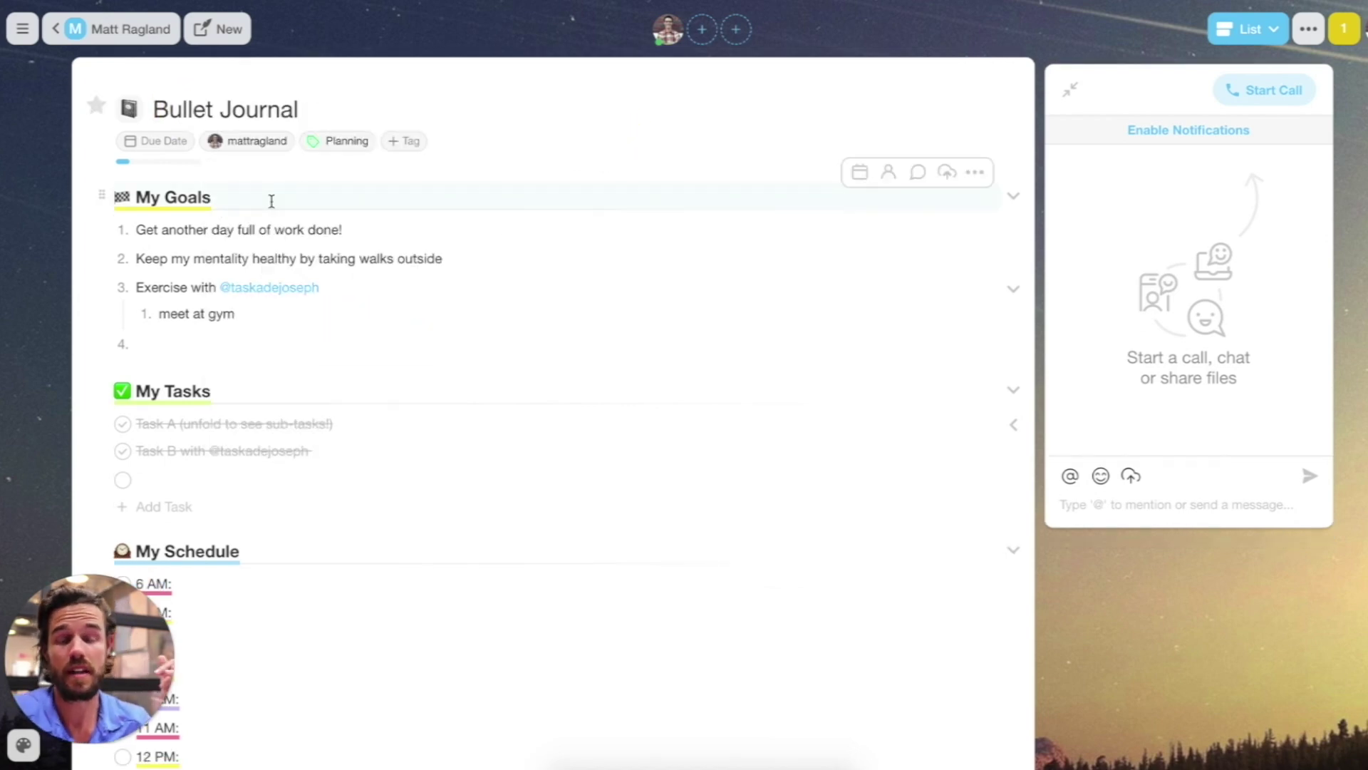
Step: Remove the mentioned user from the "Exercise with" goal under My Goals, leaving the rest of the line
{"action": "scroll", "coordinate": [269, 202], "scroll_direction": "down", "scroll_amount": 1}
{"action": "scroll", "coordinate": [112, 230], "scroll_direction": "down", "scroll_amount": 7}
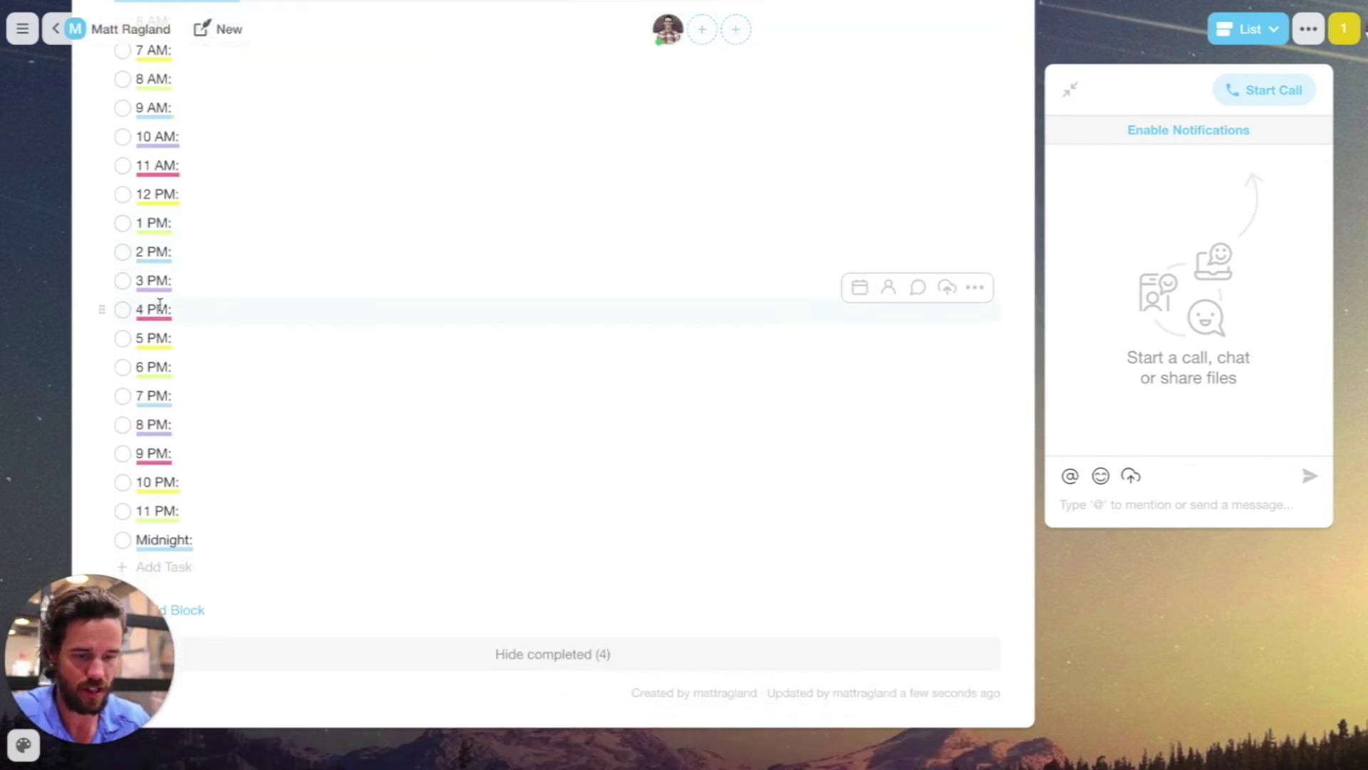
{"action": "scroll", "coordinate": [163, 288], "scroll_direction": "down", "scroll_amount": 2}
{"action": "scroll", "coordinate": [163, 289], "scroll_direction": "up", "scroll_amount": 3}
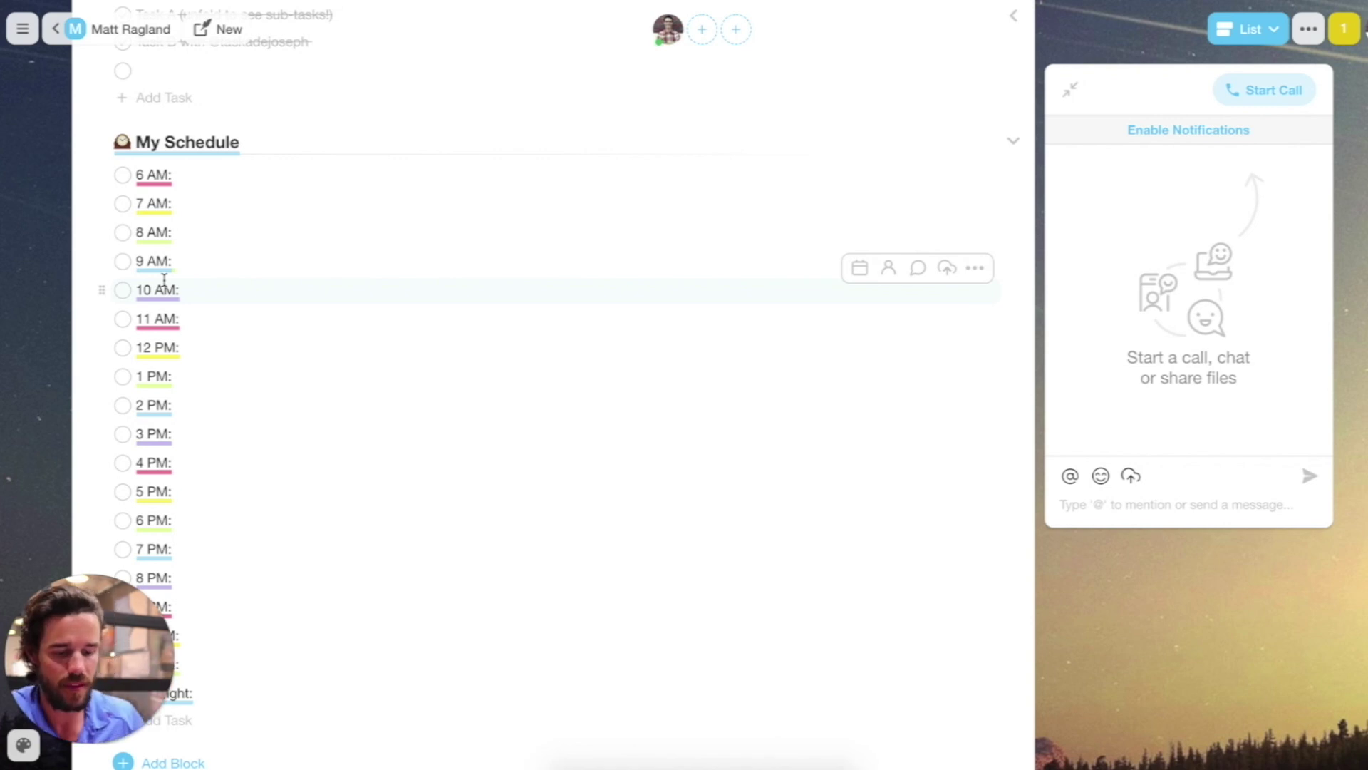
{"action": "scroll", "coordinate": [164, 280], "scroll_direction": "up", "scroll_amount": 6}
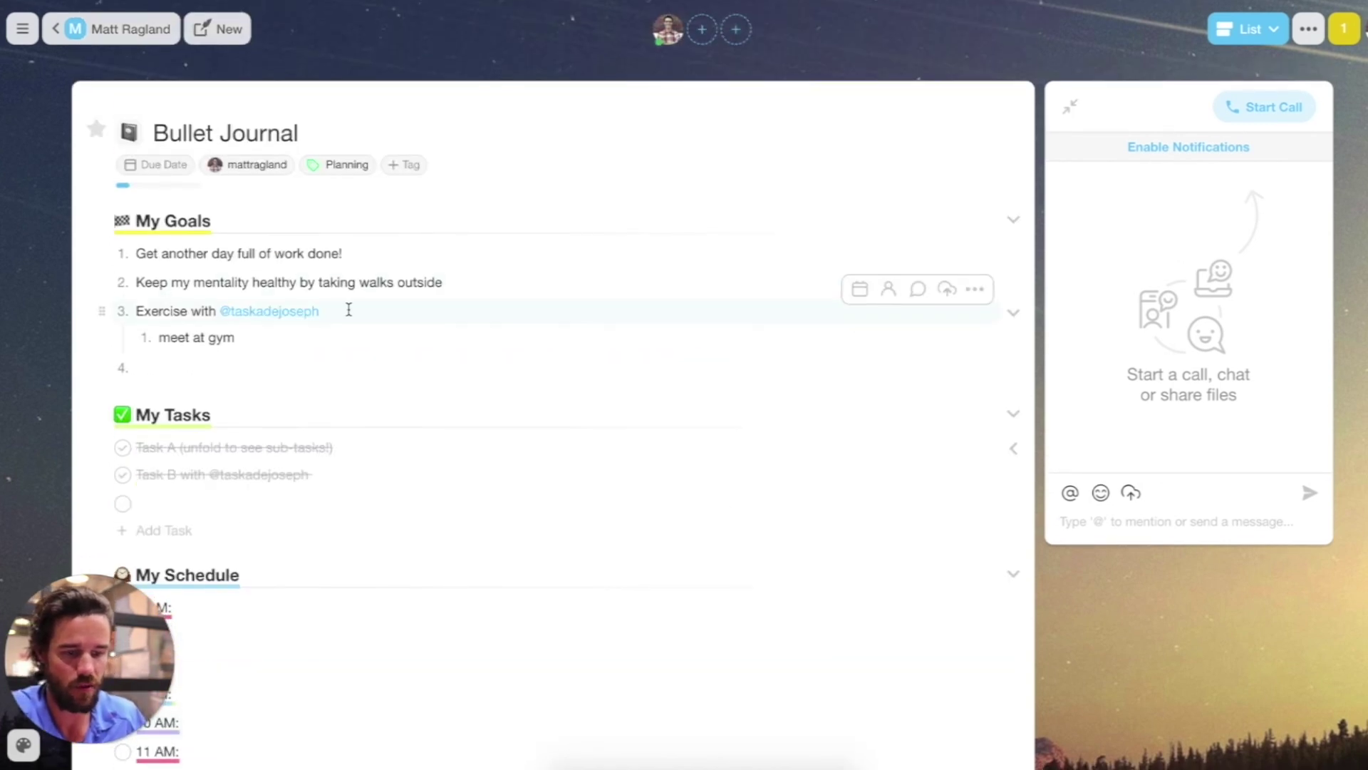
{"action": "left_click", "coordinate": [344, 309]}
{"action": "key", "text": "BackSpace"}
{"action": "key", "text": "BackSpace"}
{"action": "key", "text": "BackSpace"}
{"action": "key", "text": "BackSpace"}
{"action": "key", "text": "BackSpace"}
{"action": "key", "text": "BackSpace"}
{"action": "key", "text": "BackSpace"}
{"action": "key", "text": "BackSpace"}
{"action": "key", "text": "BackSpace"}
{"action": "key", "text": "BackSpace"}
{"action": "key", "text": "BackSpace"}
{"action": "key", "text": "BackSpace"}
{"action": "key", "text": "BackSpace"}
{"action": "key", "text": "BackSpace"}
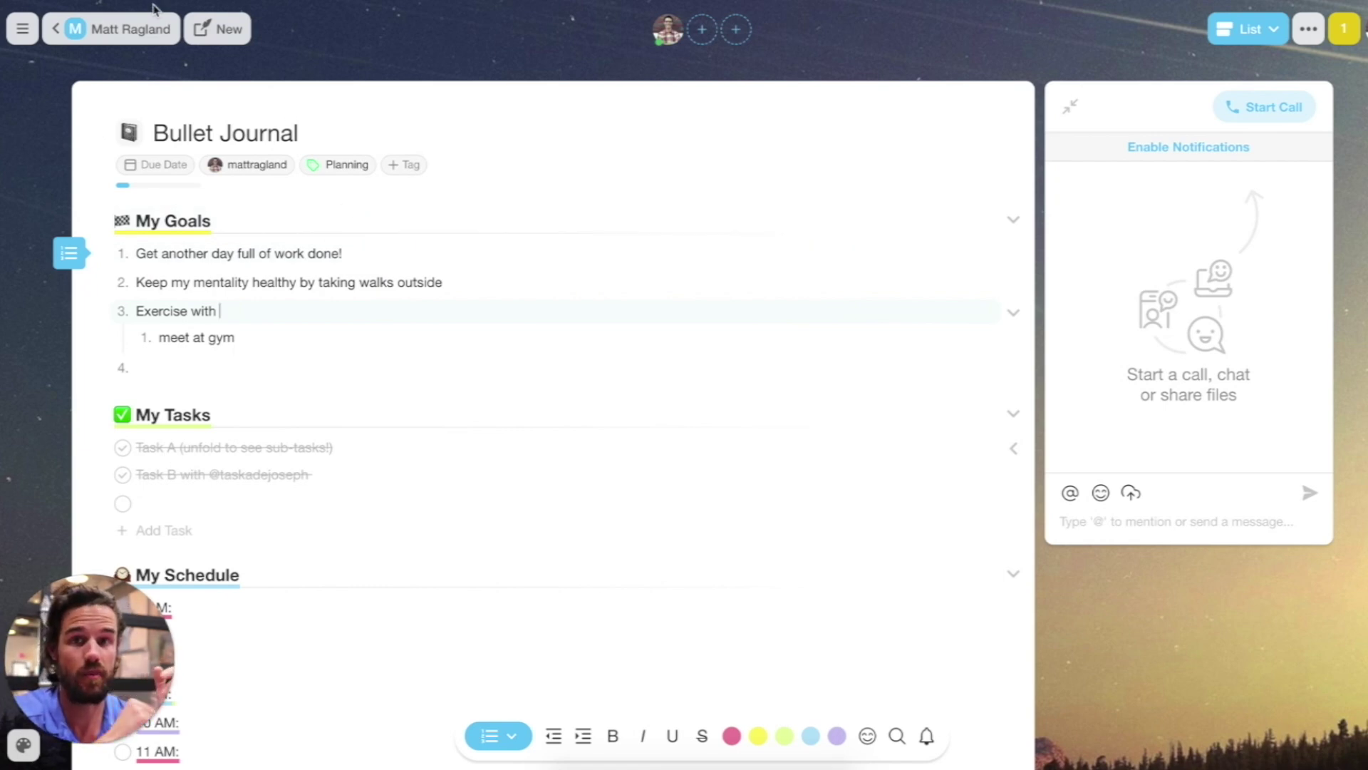
Step: Return to the workspace's project list and open a blank Minimalist Bullet Journal project for editing
{"action": "left_click", "coordinate": [143, 29]}
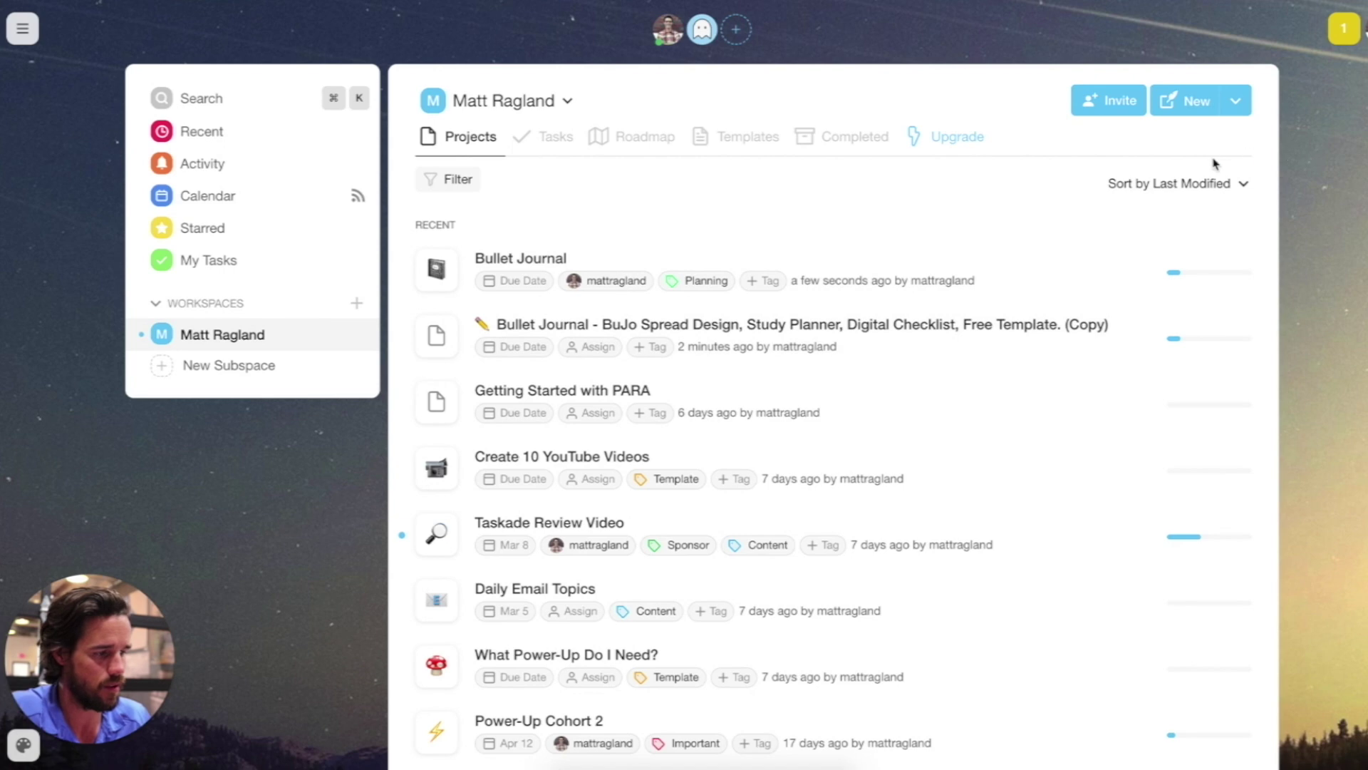
{"action": "left_click", "coordinate": [528, 258]}
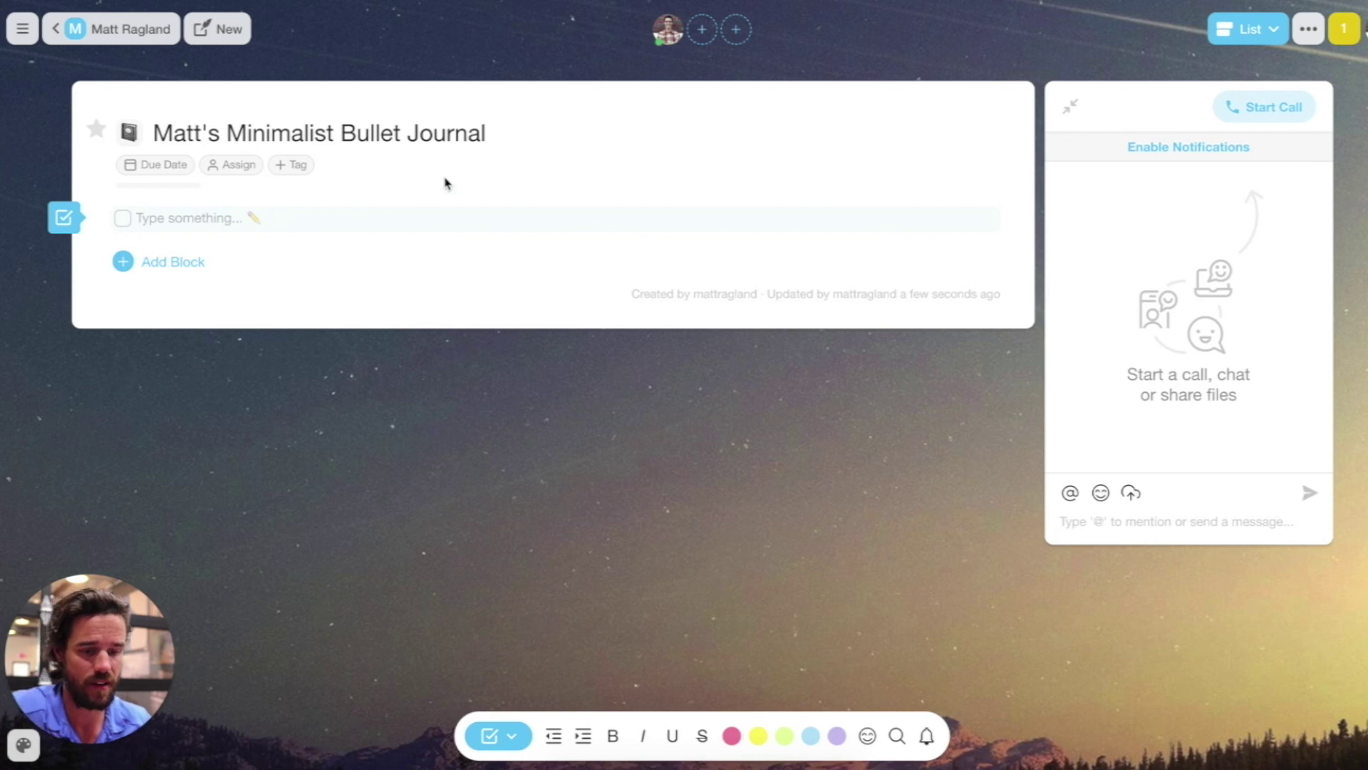
{"action": "left_click", "coordinate": [519, 133]}
{"action": "left_click", "coordinate": [287, 229]}
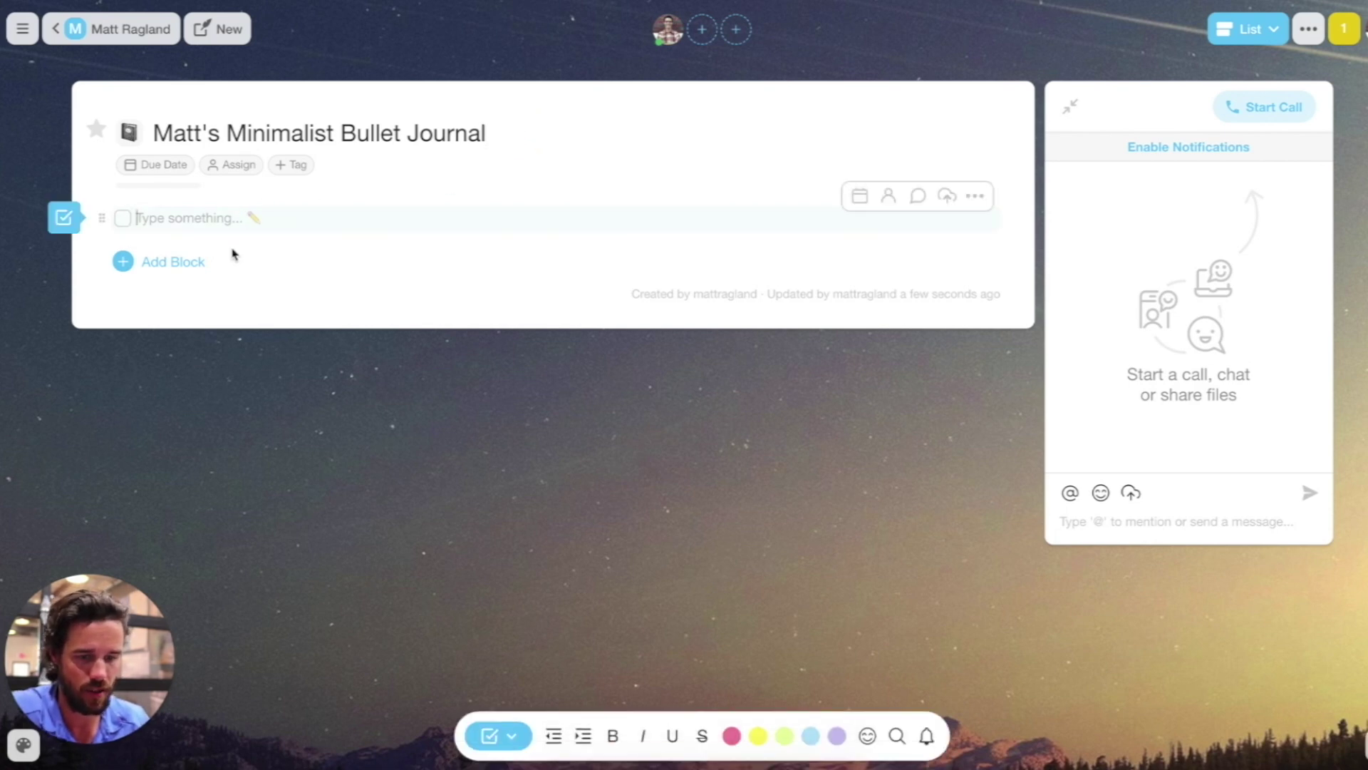
Step: Add a checklist block below the empty task and title it "Master Task List"
{"action": "left_click", "coordinate": [123, 261]}
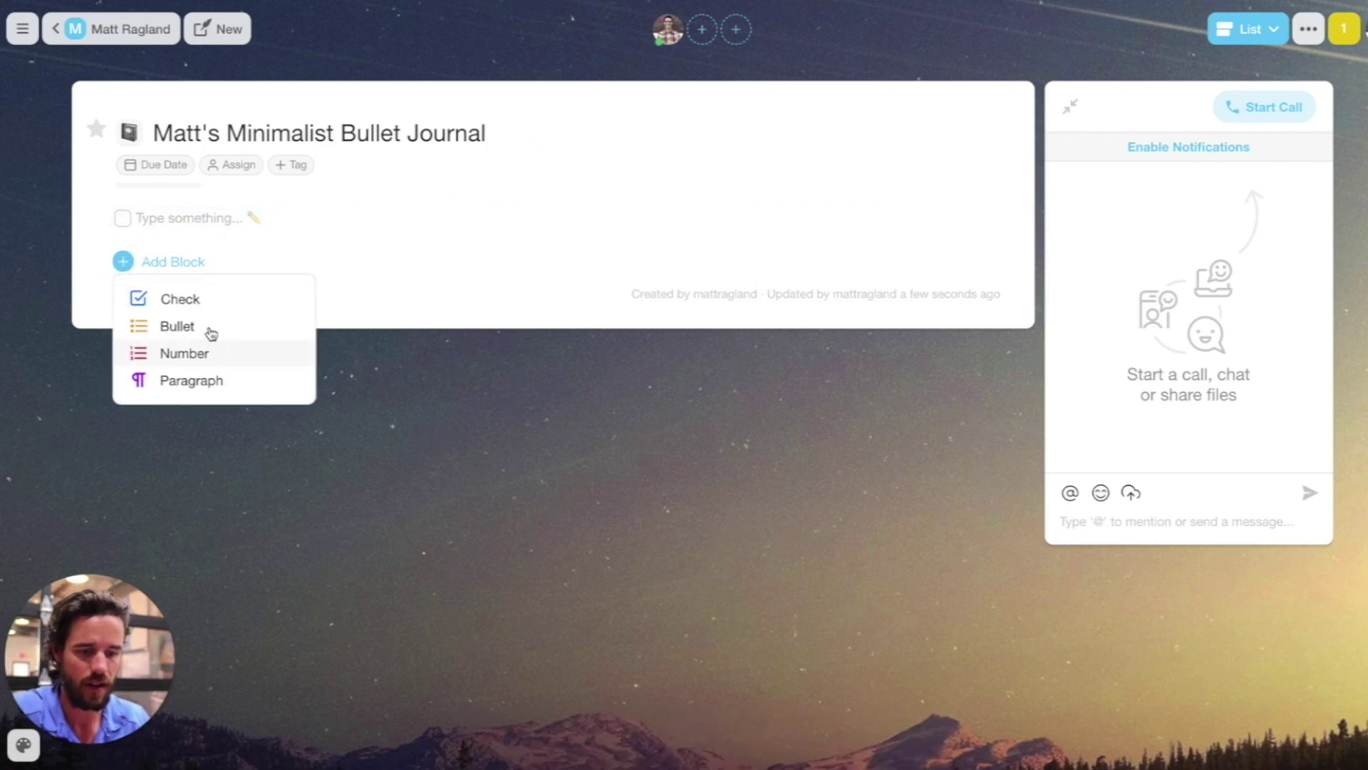
{"action": "left_click", "coordinate": [209, 302]}
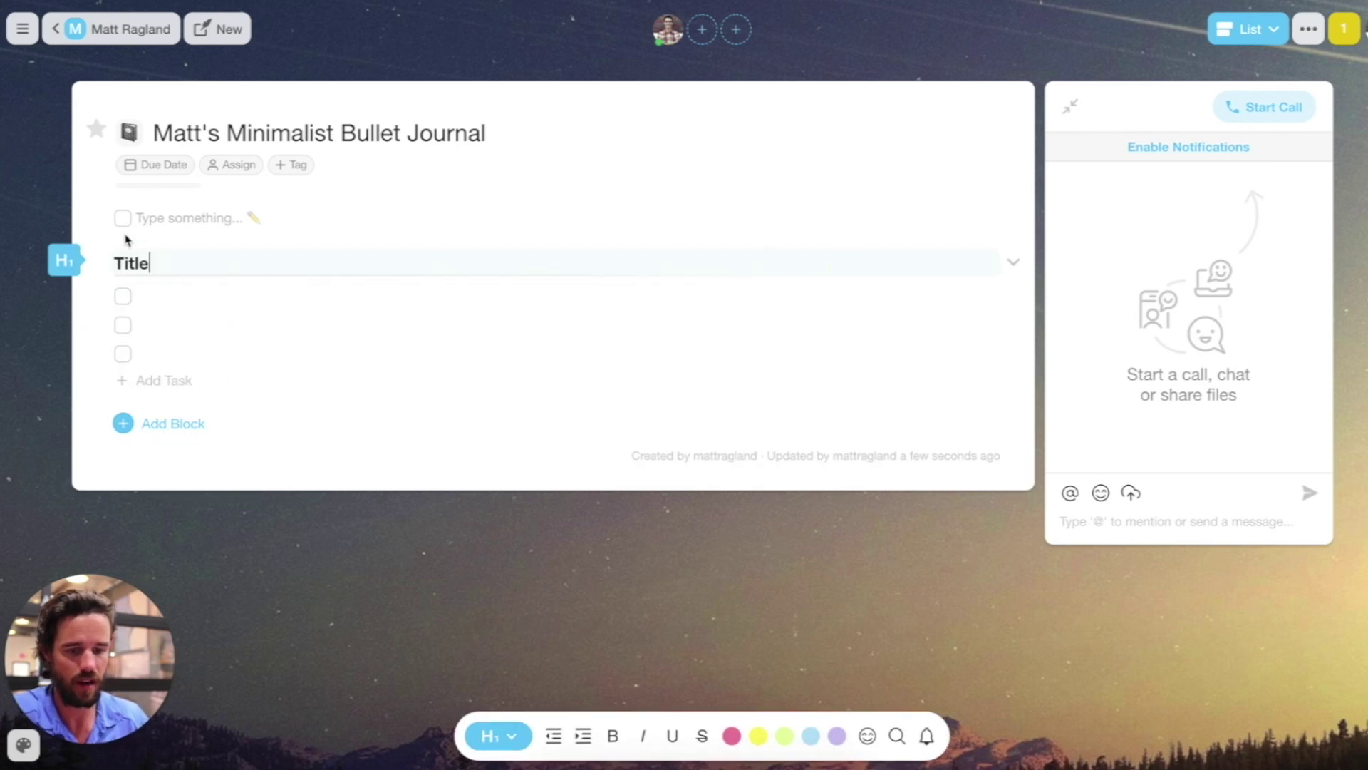
{"action": "key", "text": "BackSpace"}
{"action": "key", "text": "BackSpace"}
{"action": "key", "text": "BackSpace"}
{"action": "key", "text": "BackSpace"}
{"action": "key", "text": "BackSpace"}
{"action": "type", "text": "Master Task List"}
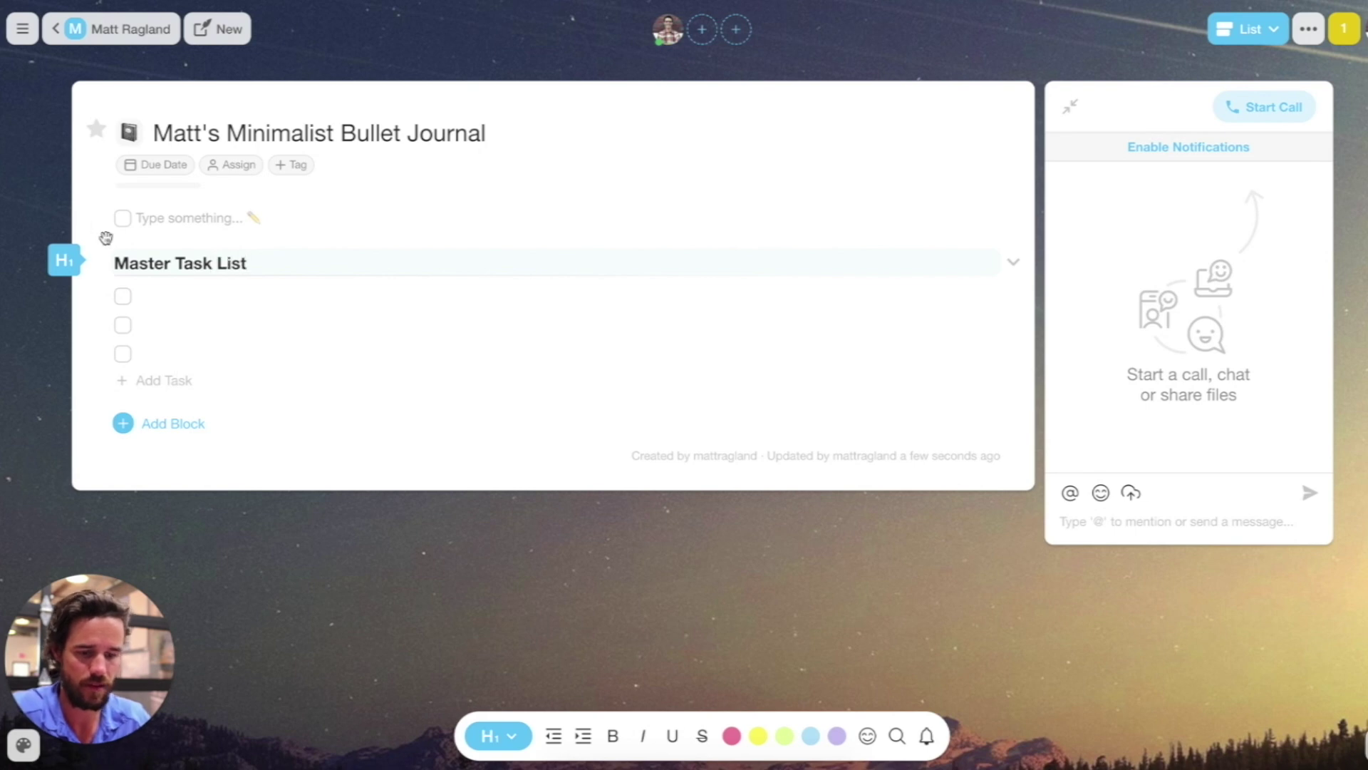
Step: Enter "Publish new planning video" as the first task in the Master Task List and start another task below it
{"action": "left_click", "coordinate": [174, 296]}
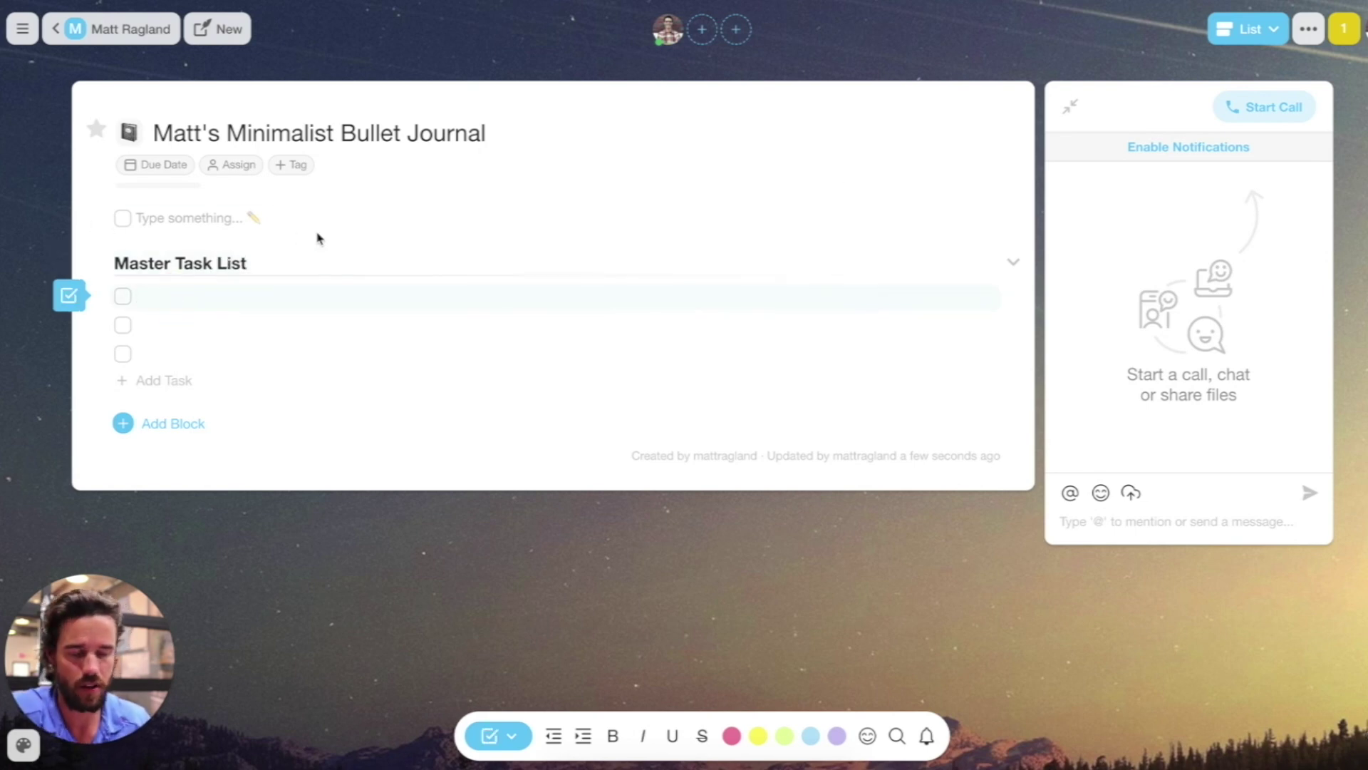
{"action": "type", "text": "Pu"}
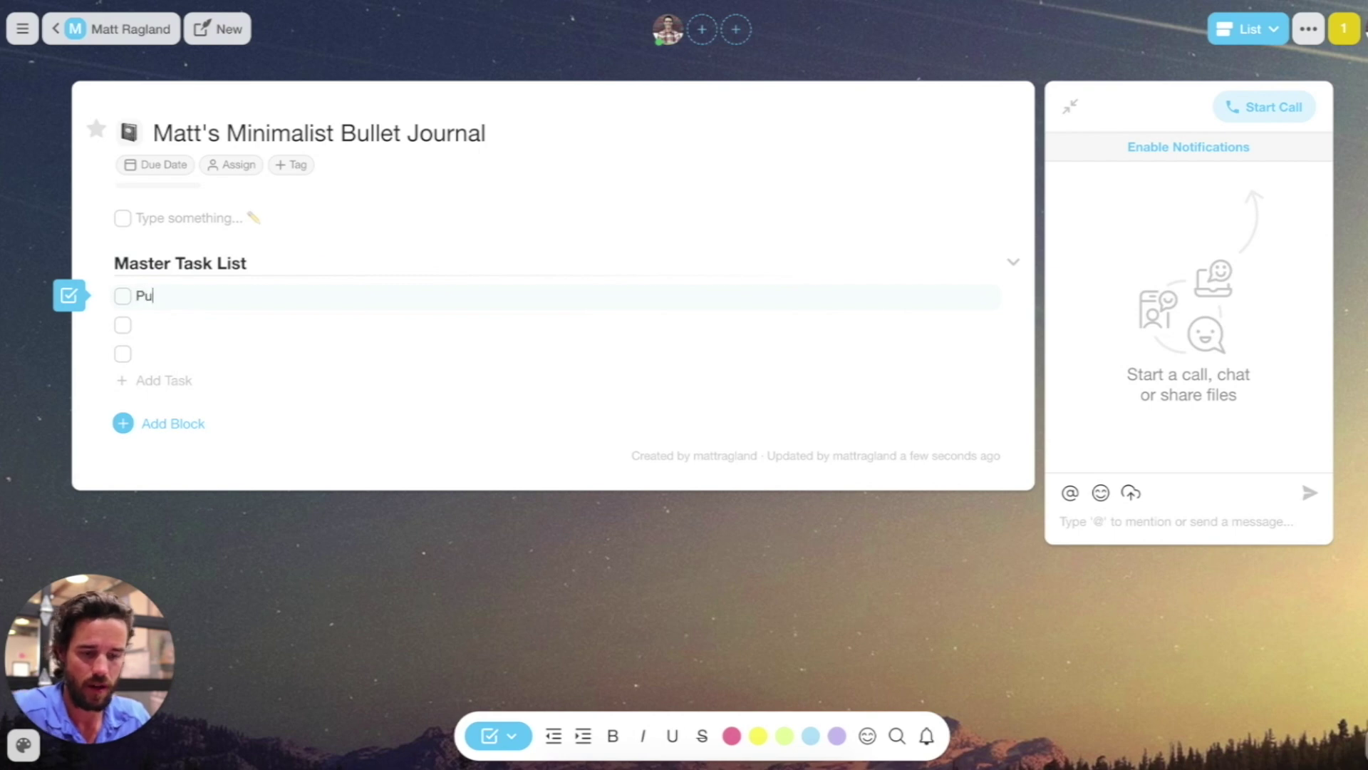
{"action": "type", "text": "blish new pl"}
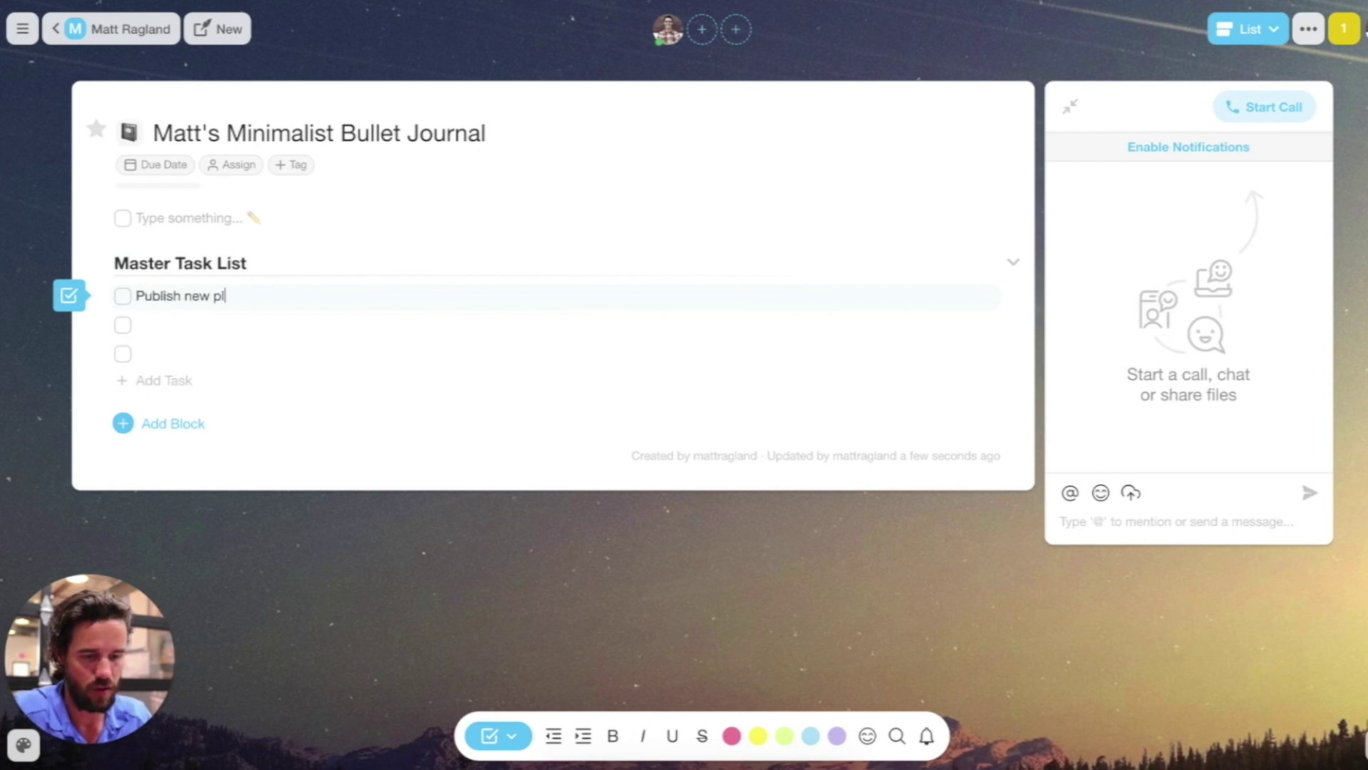
{"action": "type", "text": "anning video"}
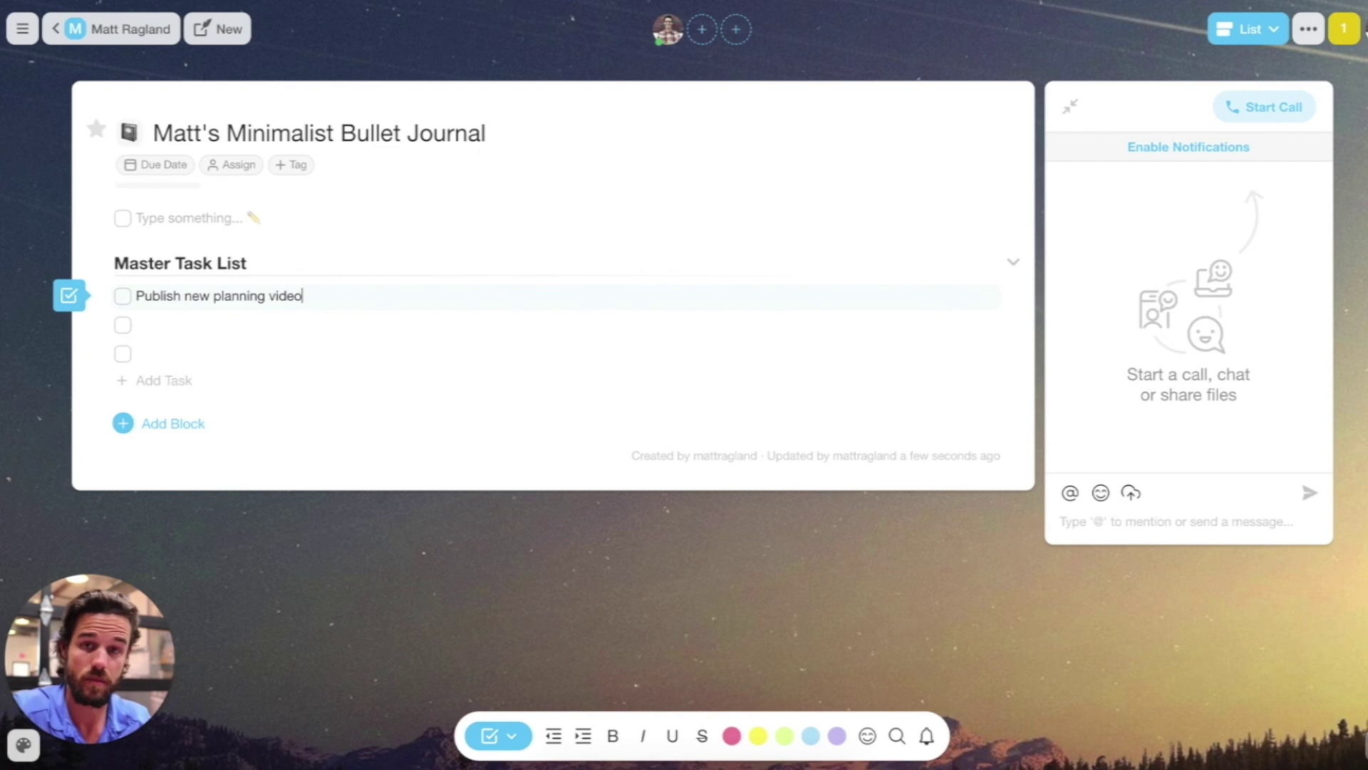
{"action": "key", "text": "Return"}
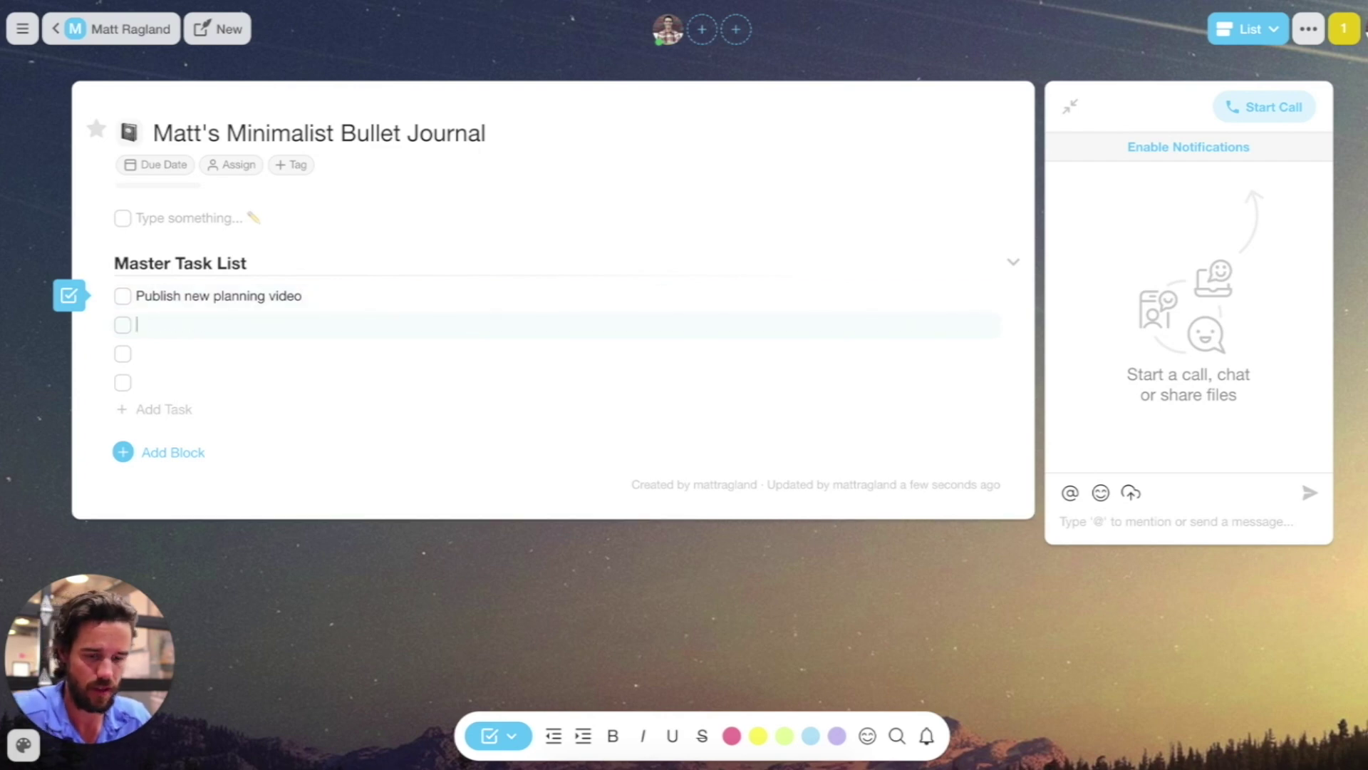
Step: Indent the new task under "Publish new planning video" as a subtask and name it "Title"
{"action": "key", "text": "Tab"}
{"action": "type", "text": "T"}
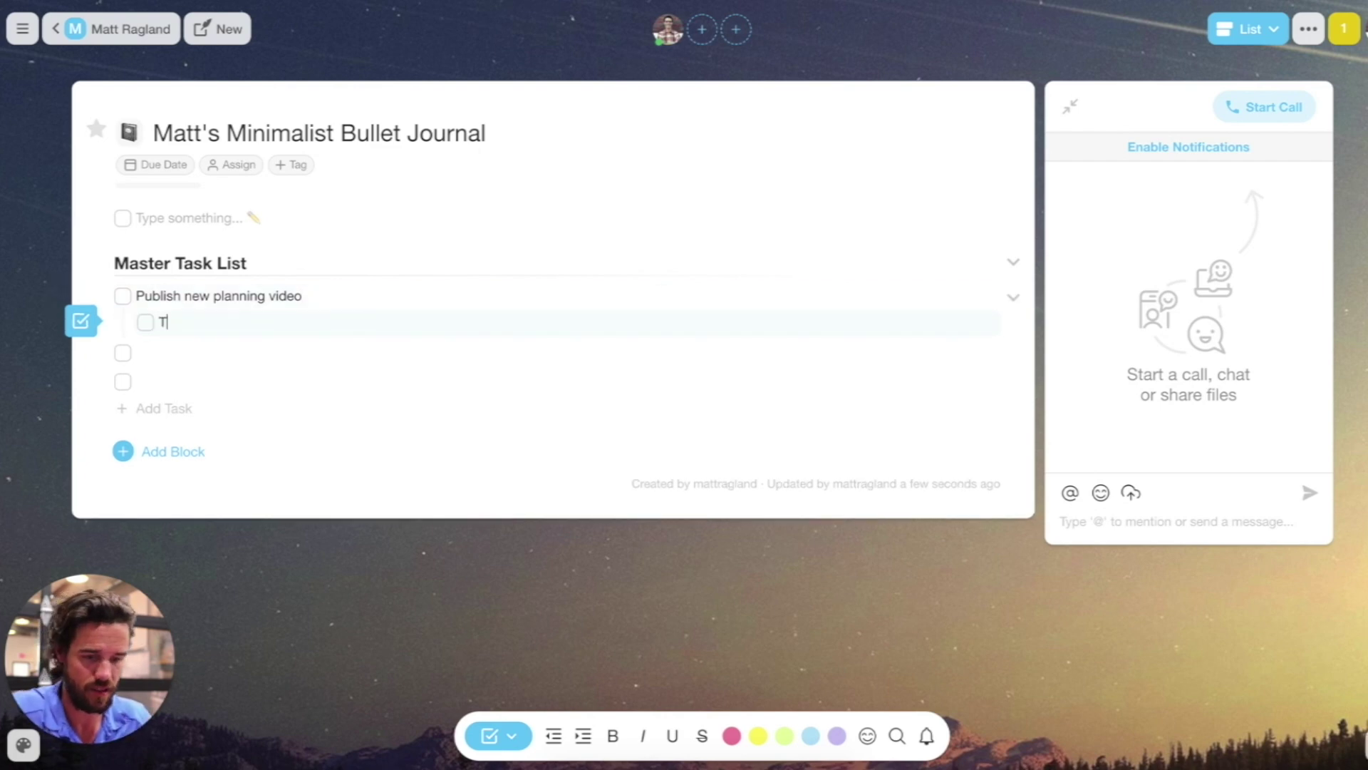
{"action": "type", "text": "itle"}
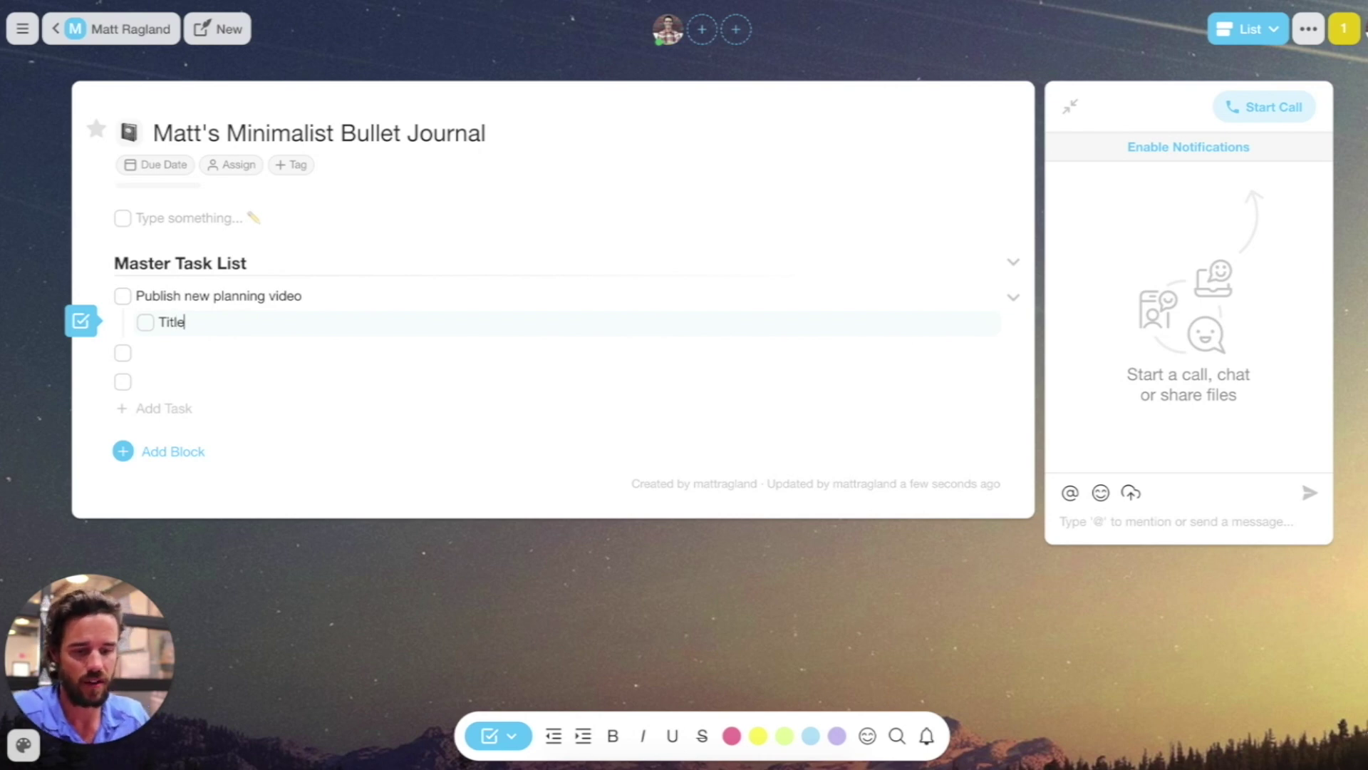
Step: Add the subtasks "Thumbnail", "End Screens" and "Tags" below "Title" under "Publish new planning video"
{"action": "key", "text": "Return"}
{"action": "type", "text": "Thumbnail"}
{"action": "key", "text": "Return"}
{"action": "type", "text": "End Screens"}
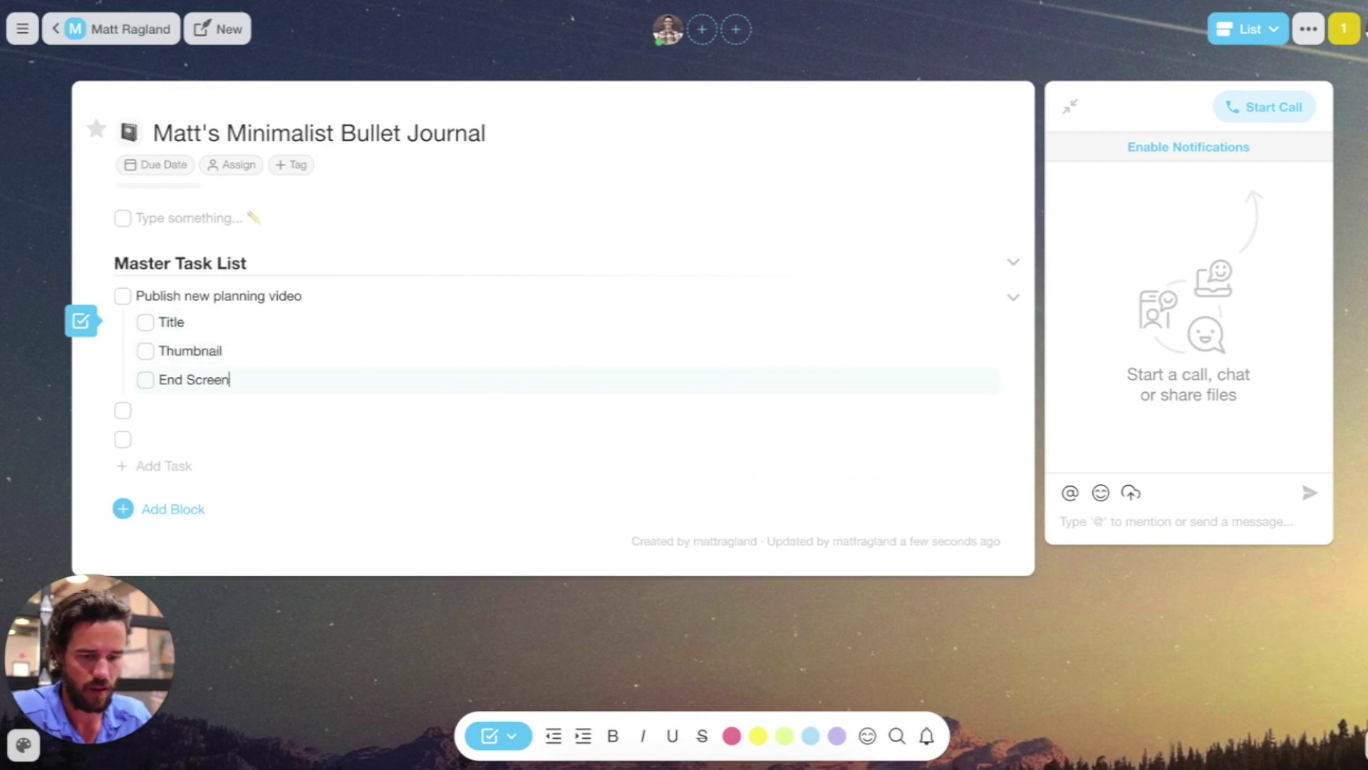
{"action": "key", "text": "Return"}
{"action": "type", "text": "Tags"}
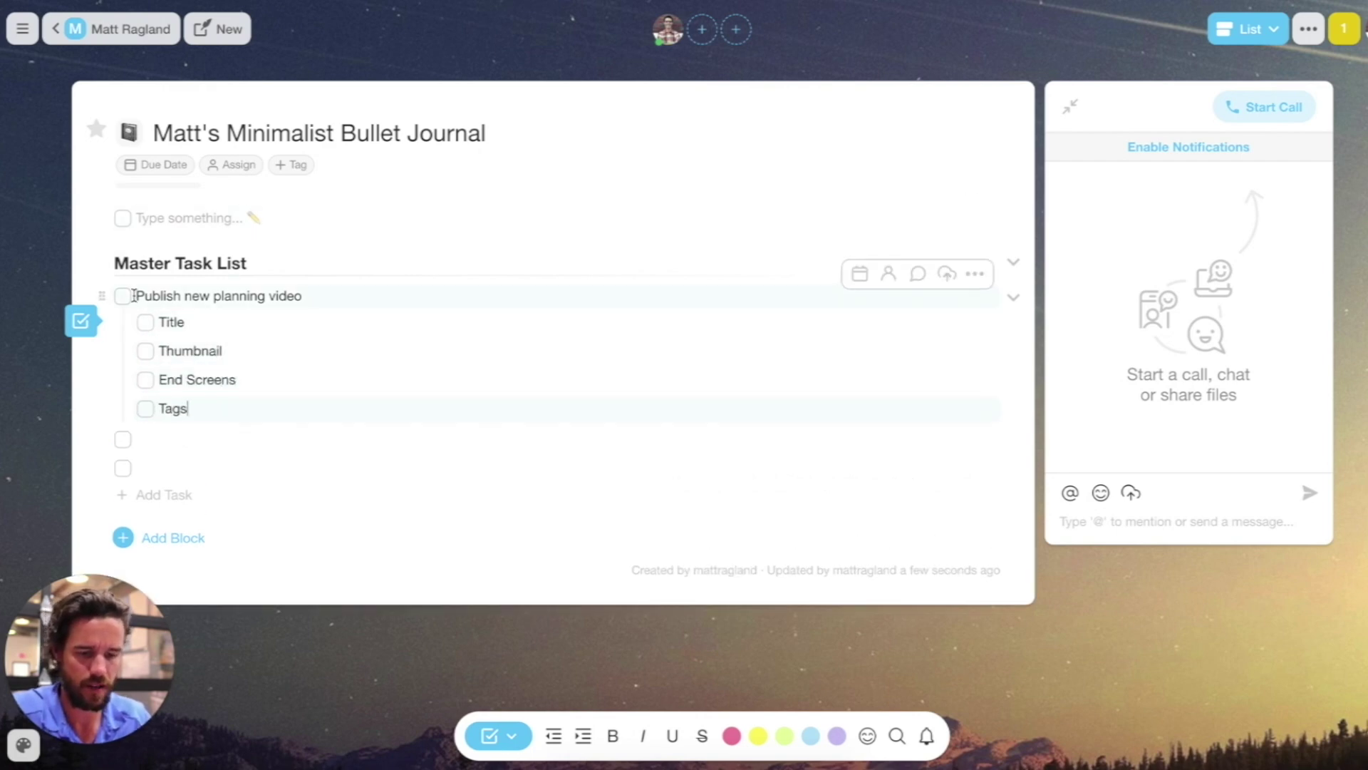
{"action": "left_click", "coordinate": [308, 295]}
{"action": "key", "text": "alt+super+c"}
{"action": "key", "text": "Down"}
{"action": "key", "text": "Down"}
{"action": "key", "text": "Return"}
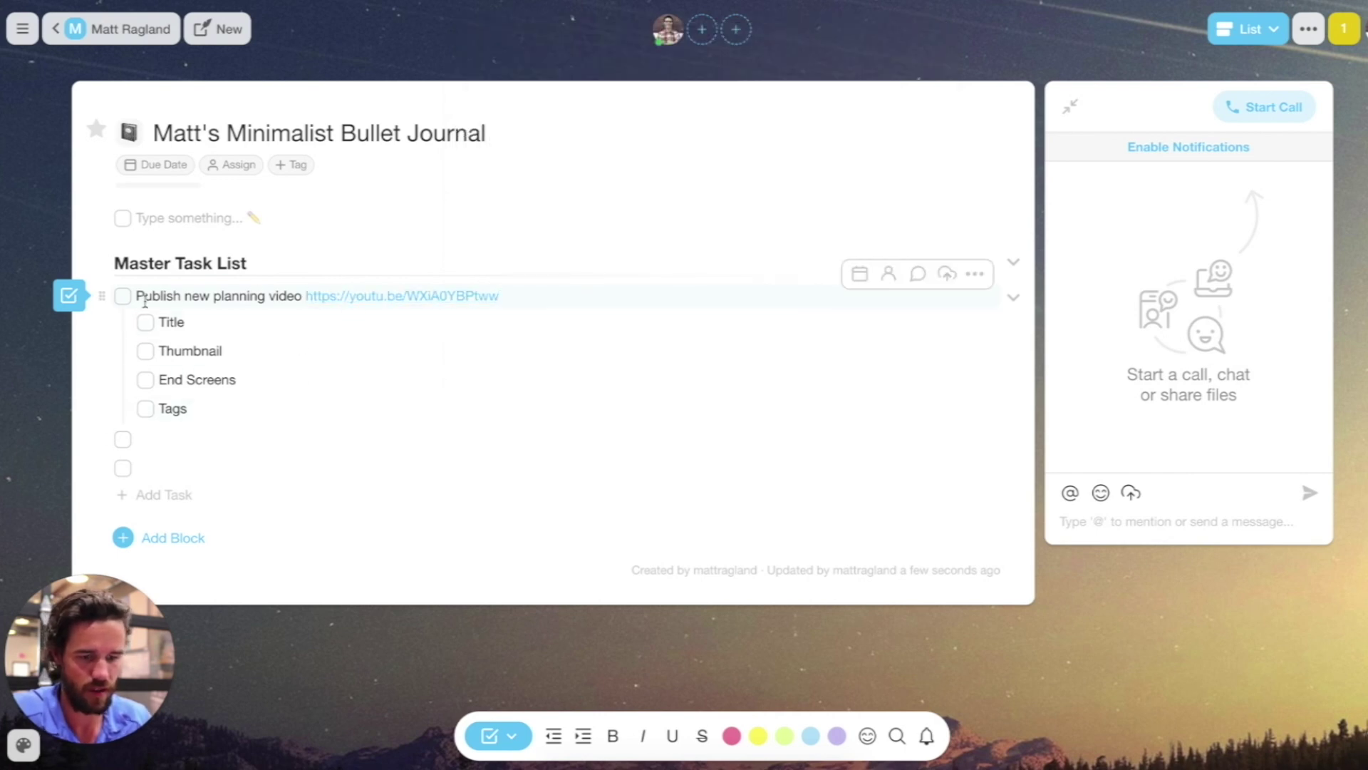
Step: Mark "Publish new planning video" and its four subtasks as complete, and collapse the project chat
{"action": "left_click", "coordinate": [123, 296]}
{"action": "left_click", "coordinate": [146, 322]}
{"action": "left_click", "coordinate": [146, 351]}
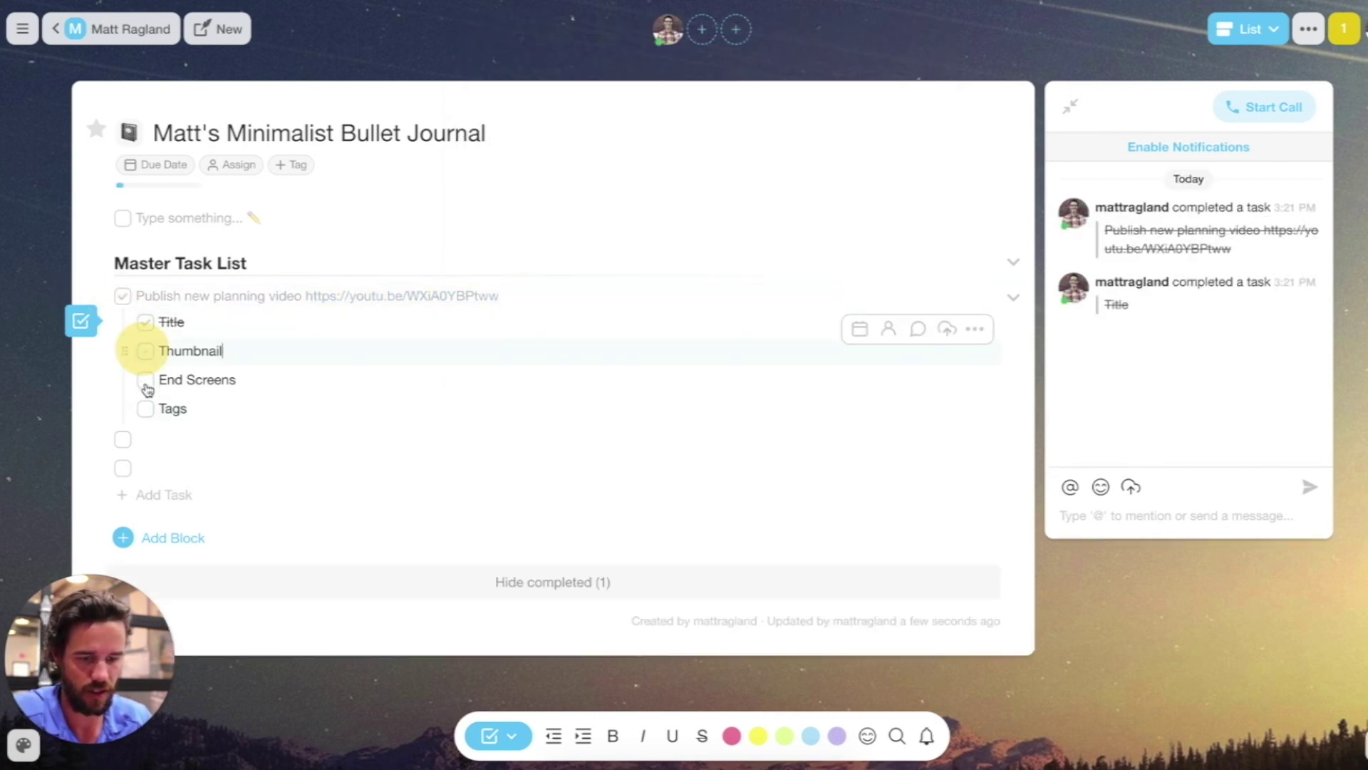
{"action": "left_click", "coordinate": [145, 379]}
{"action": "left_click", "coordinate": [146, 409]}
{"action": "left_click", "coordinate": [187, 434]}
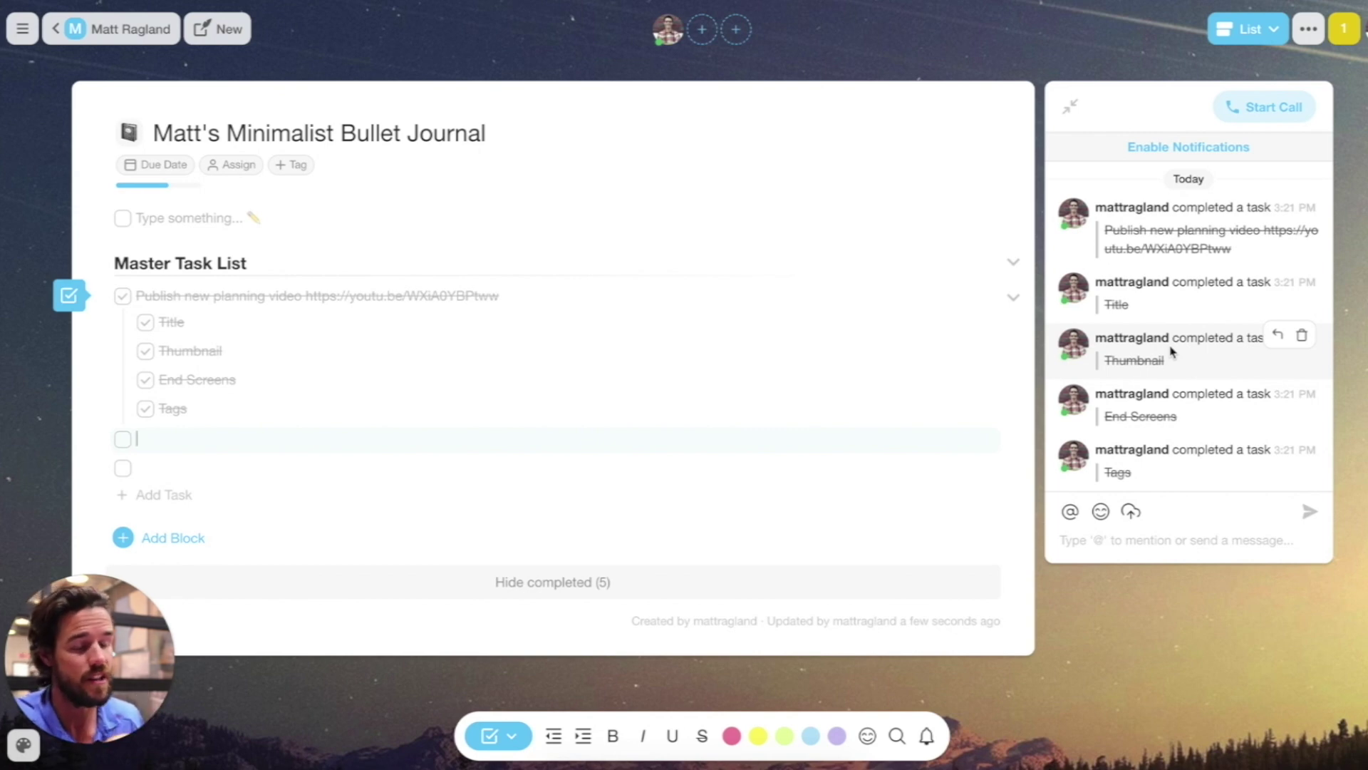
{"action": "left_click", "coordinate": [1072, 111]}
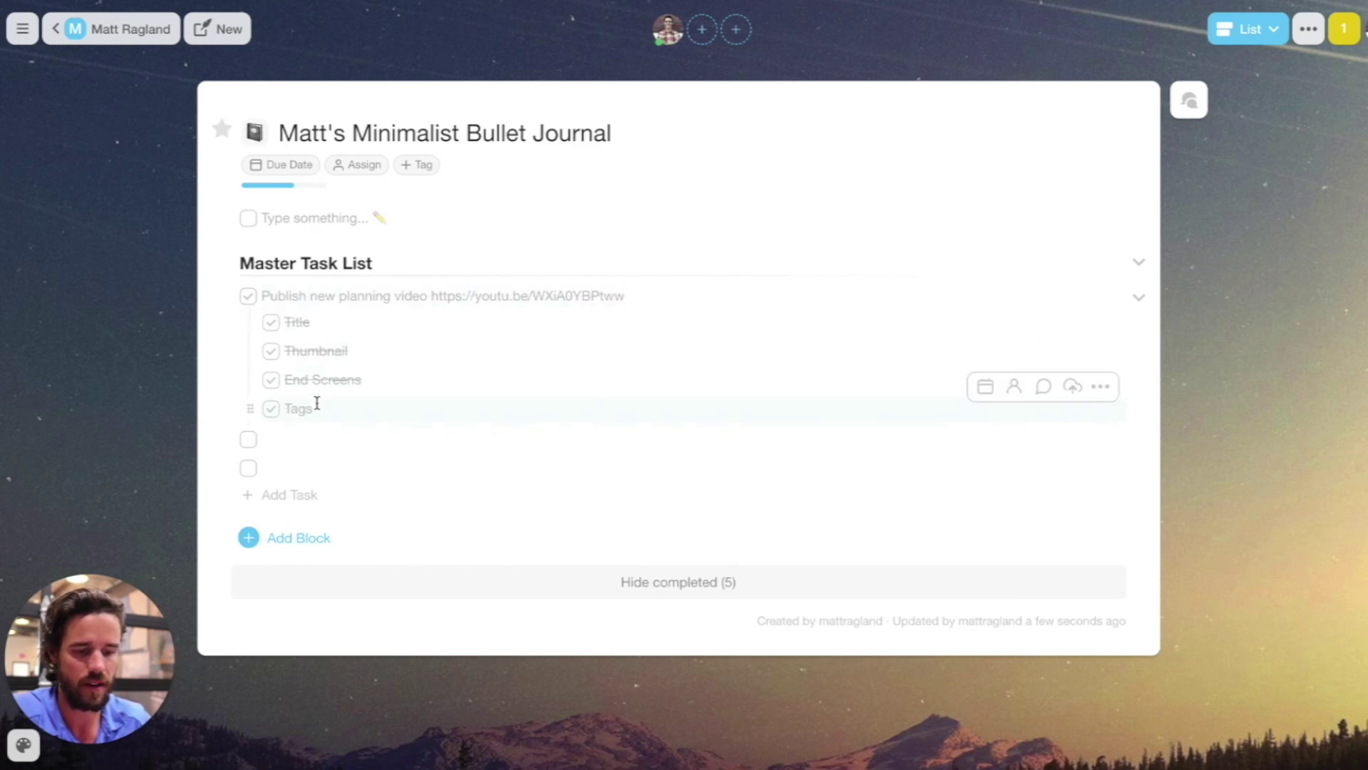
Step: Enter "Book room for recording" as the next task in the Master Task List
{"action": "left_click", "coordinate": [297, 443]}
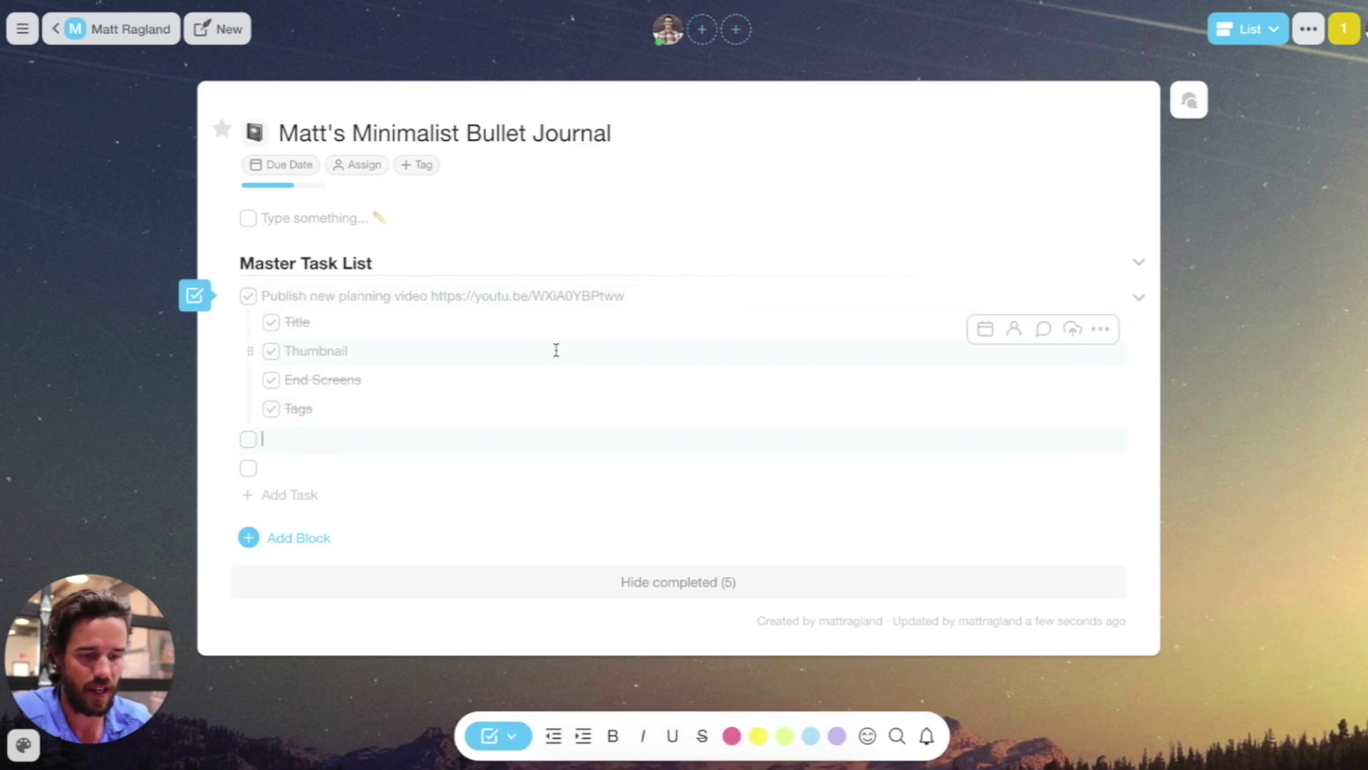
{"action": "type", "text": "Book "}
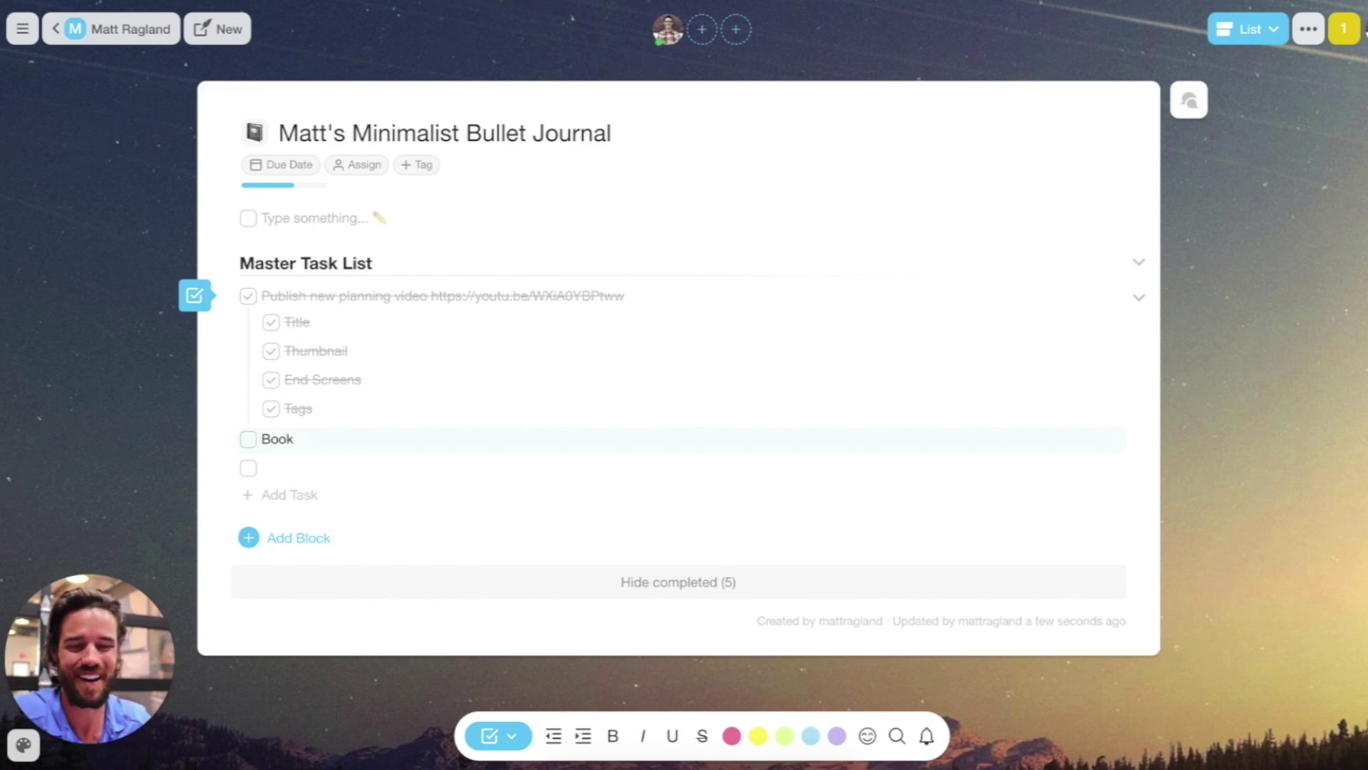
{"action": "type", "text": "room "}
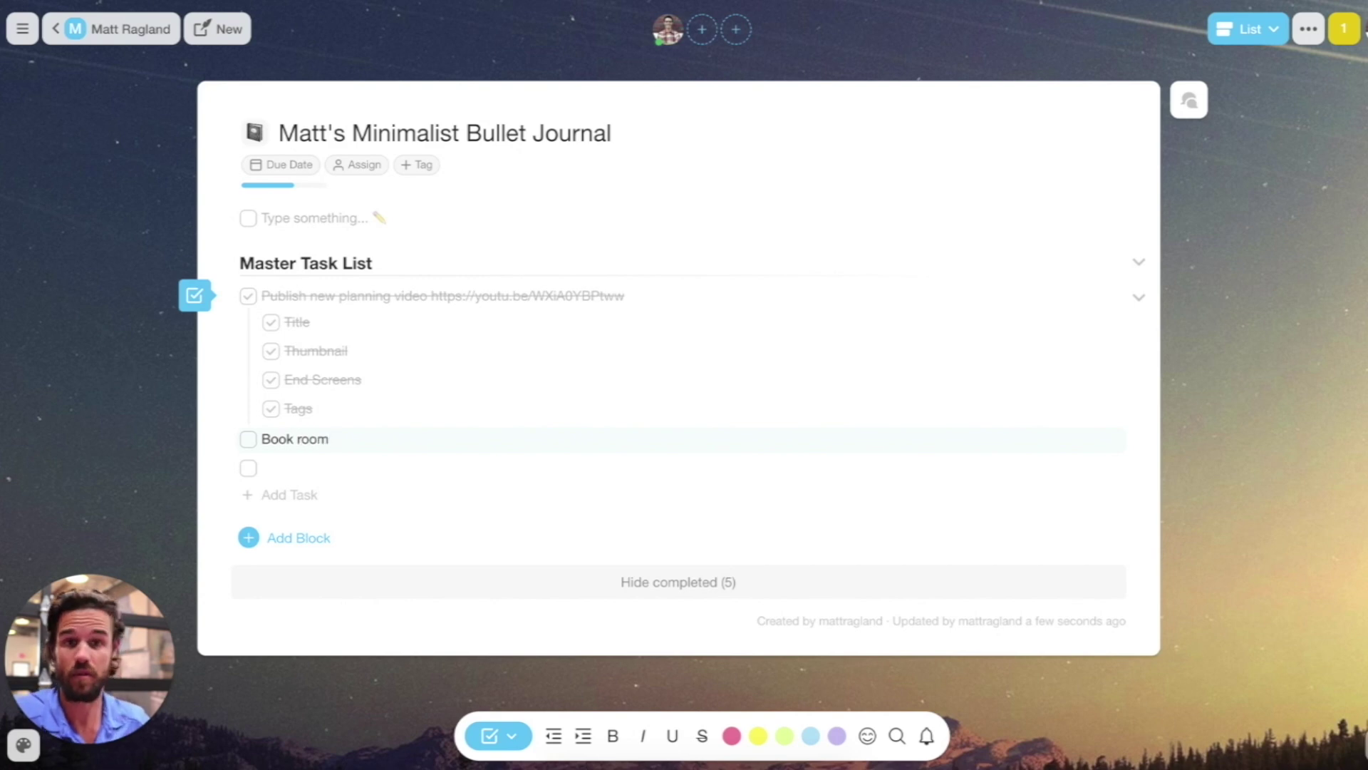
{"action": "type", "text": "or"}
{"action": "key", "text": "BackSpace"}
{"action": "key", "text": "BackSpace"}
{"action": "key", "text": "BackSpace"}
{"action": "key", "text": "BackSpace"}
{"action": "type", "text": "for recond"}
{"action": "key", "text": "BackSpace"}
{"action": "key", "text": "BackSpace"}
{"action": "type", "text": "rding"}
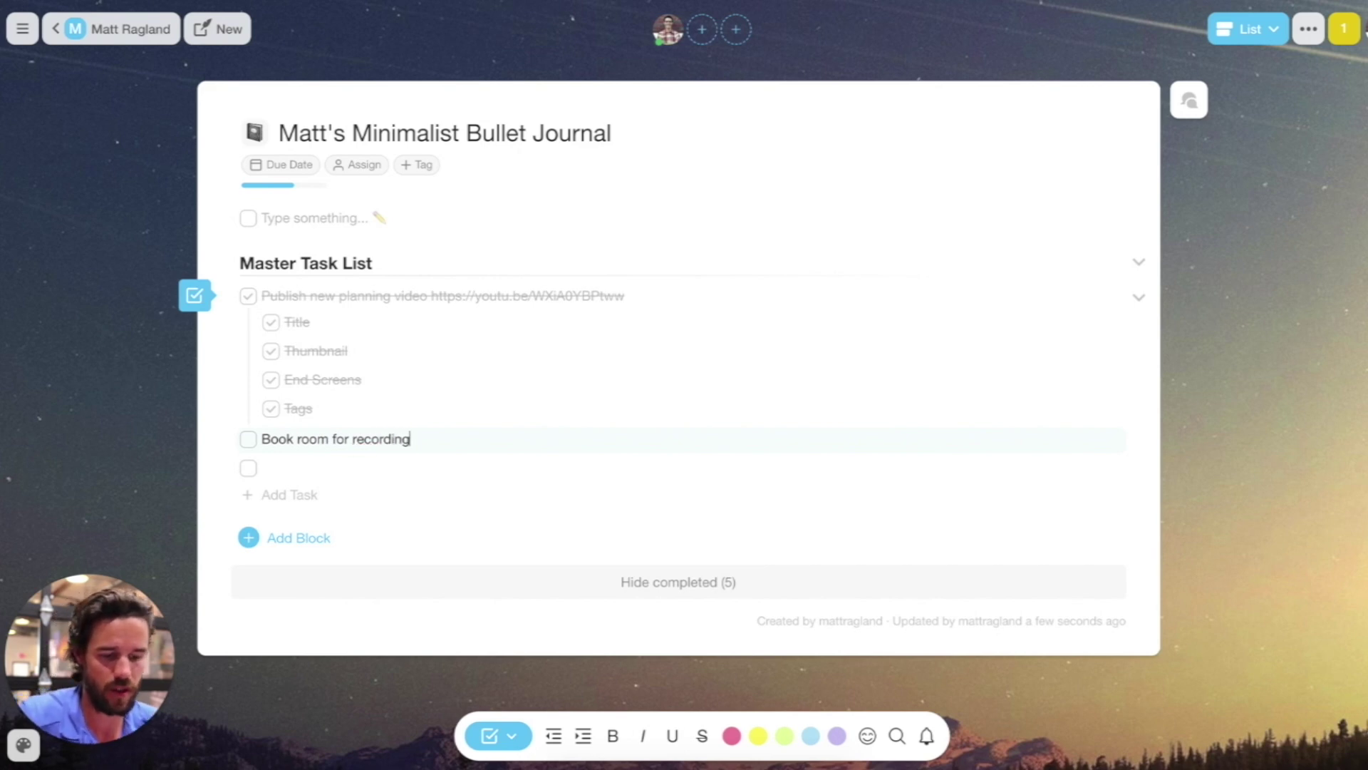
Step: Add the task "Outline the example project" below "Book room for recording"
{"action": "key", "text": "Return"}
{"action": "type", "text": "Outline the expampl"}
{"action": "key", "text": "BackSpace"}
{"action": "key", "text": "BackSpace"}
{"action": "key", "text": "BackSpace"}
{"action": "key", "text": "BackSpace"}
{"action": "key", "text": "BackSpace"}
{"action": "type", "text": "mo"}
{"action": "type", "text": "mple "}
{"action": "type", "text": "prokec"}
{"action": "key", "text": "BackSpace"}
{"action": "key", "text": "BackSpace"}
{"action": "key", "text": "BackSpace"}
{"action": "type", "text": "ject"}
Step: Mark "Book room for recording" and "Outline the example project" as complete and delete the leftover empty task
{"action": "left_click", "coordinate": [248, 439]}
{"action": "left_click", "coordinate": [248, 468]}
{"action": "key", "text": "BackSpace"}
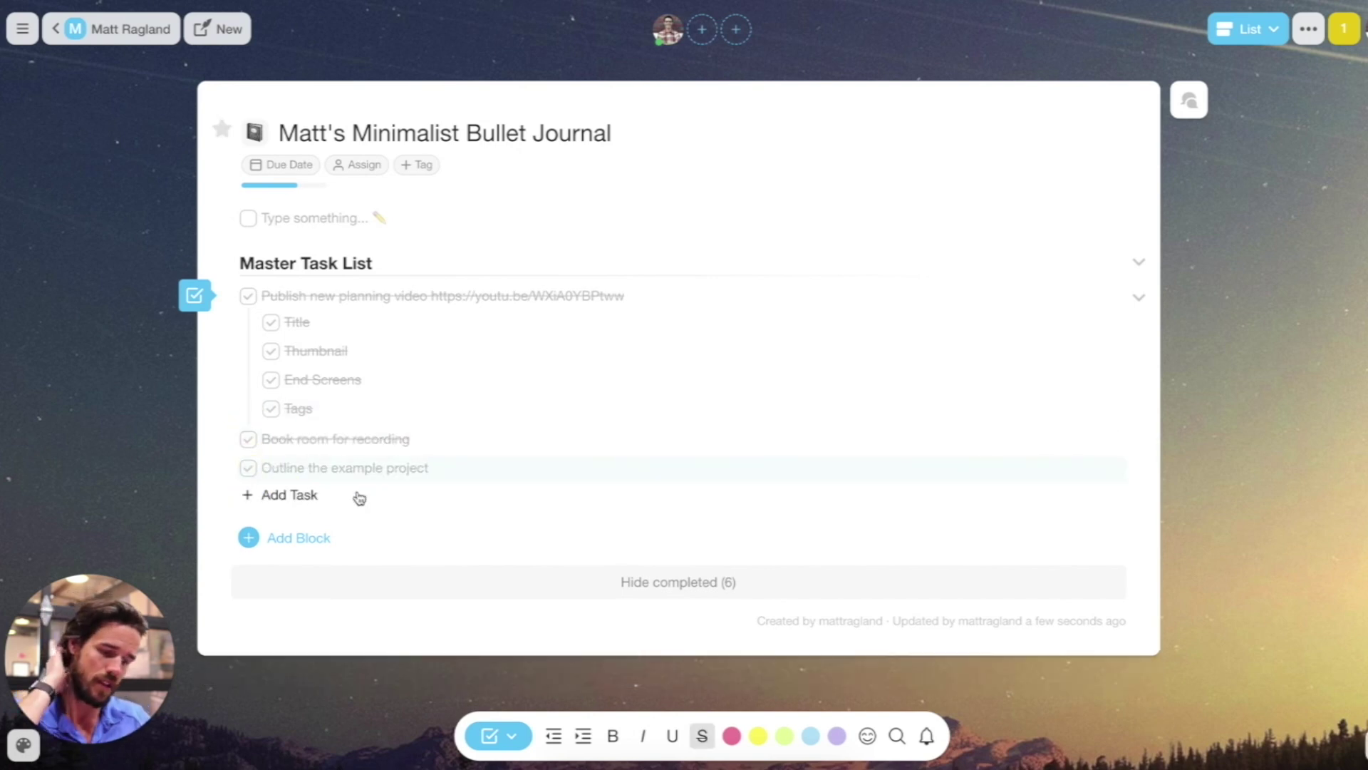
Step: Set the project's due date to March 7, 2021
{"action": "left_click", "coordinate": [265, 542]}
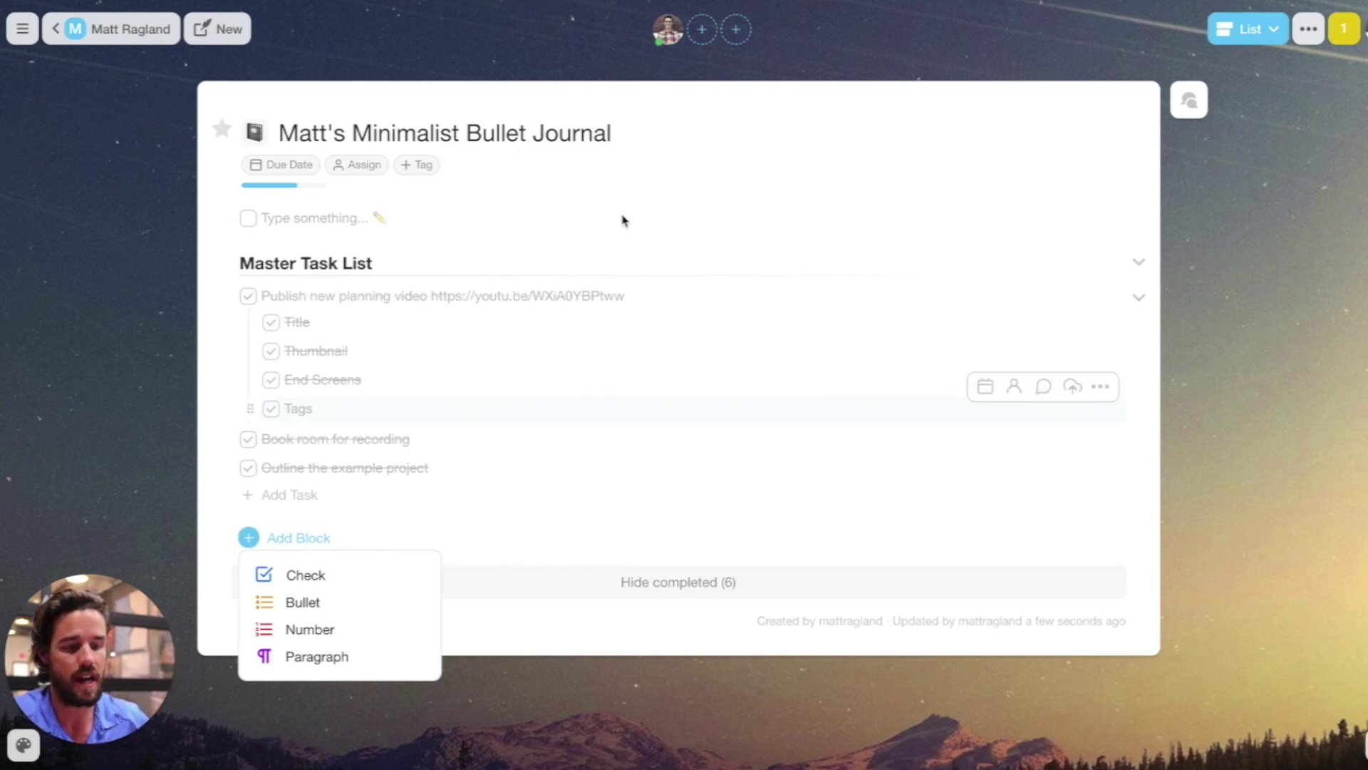
{"action": "left_click", "coordinate": [645, 135]}
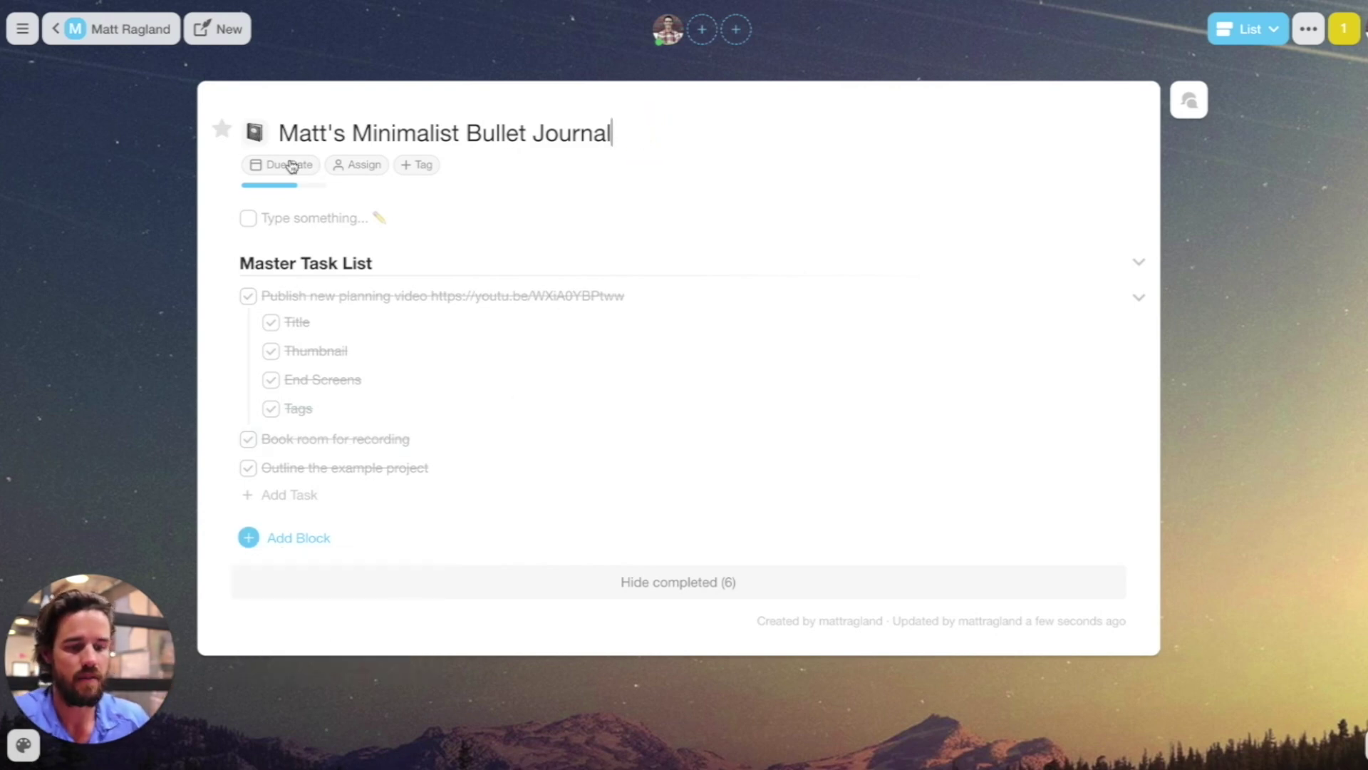
{"action": "left_click", "coordinate": [289, 164]}
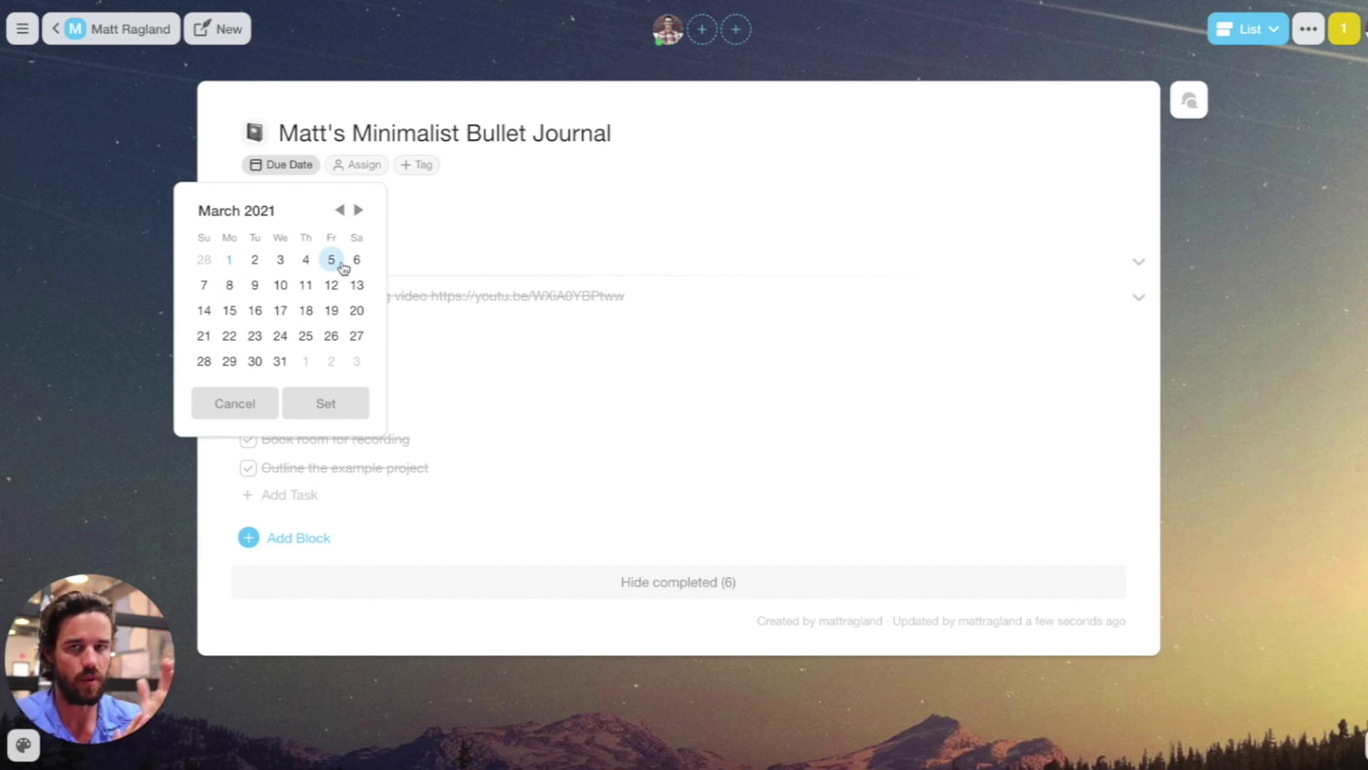
{"action": "left_click", "coordinate": [204, 286]}
{"action": "left_click", "coordinate": [332, 413]}
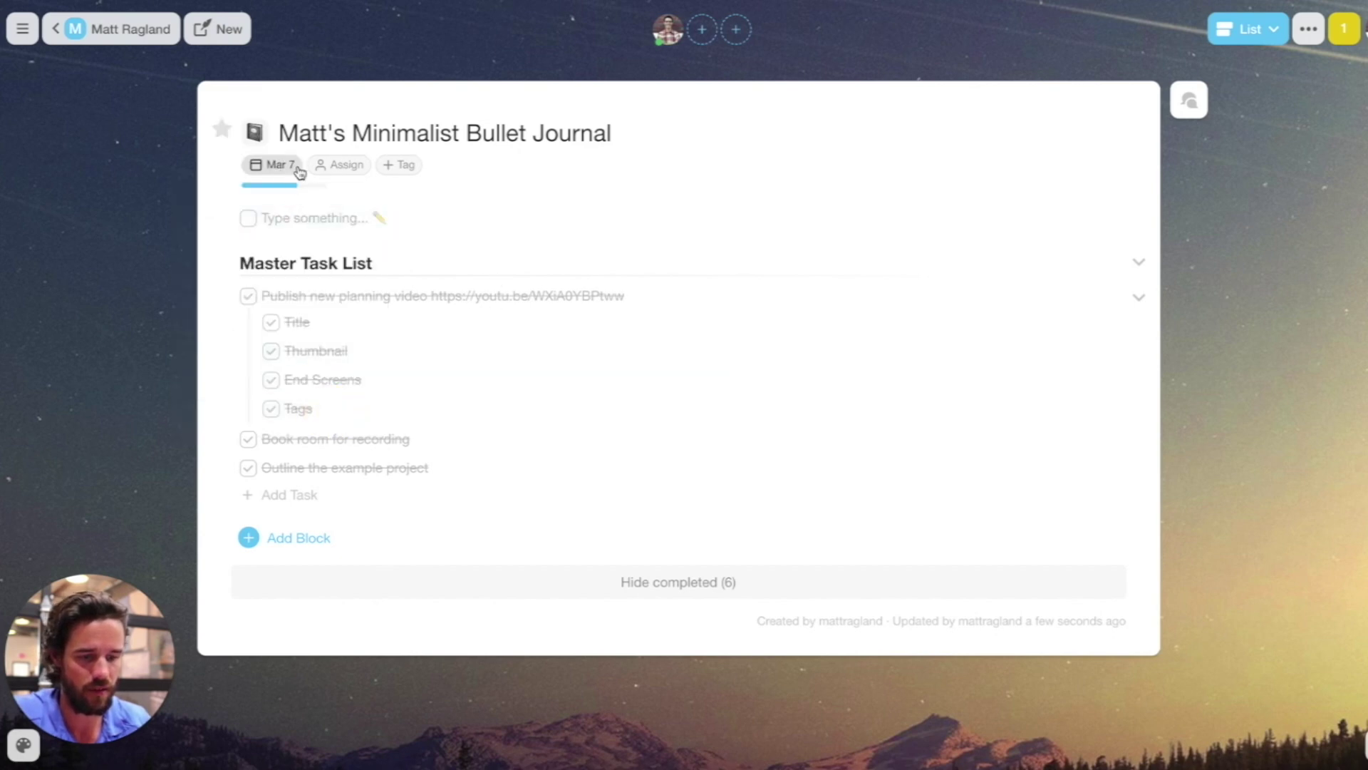
Step: Assign the project to yourself and add the Planning tag to it
{"action": "left_click", "coordinate": [338, 166]}
{"action": "left_click", "coordinate": [303, 245]}
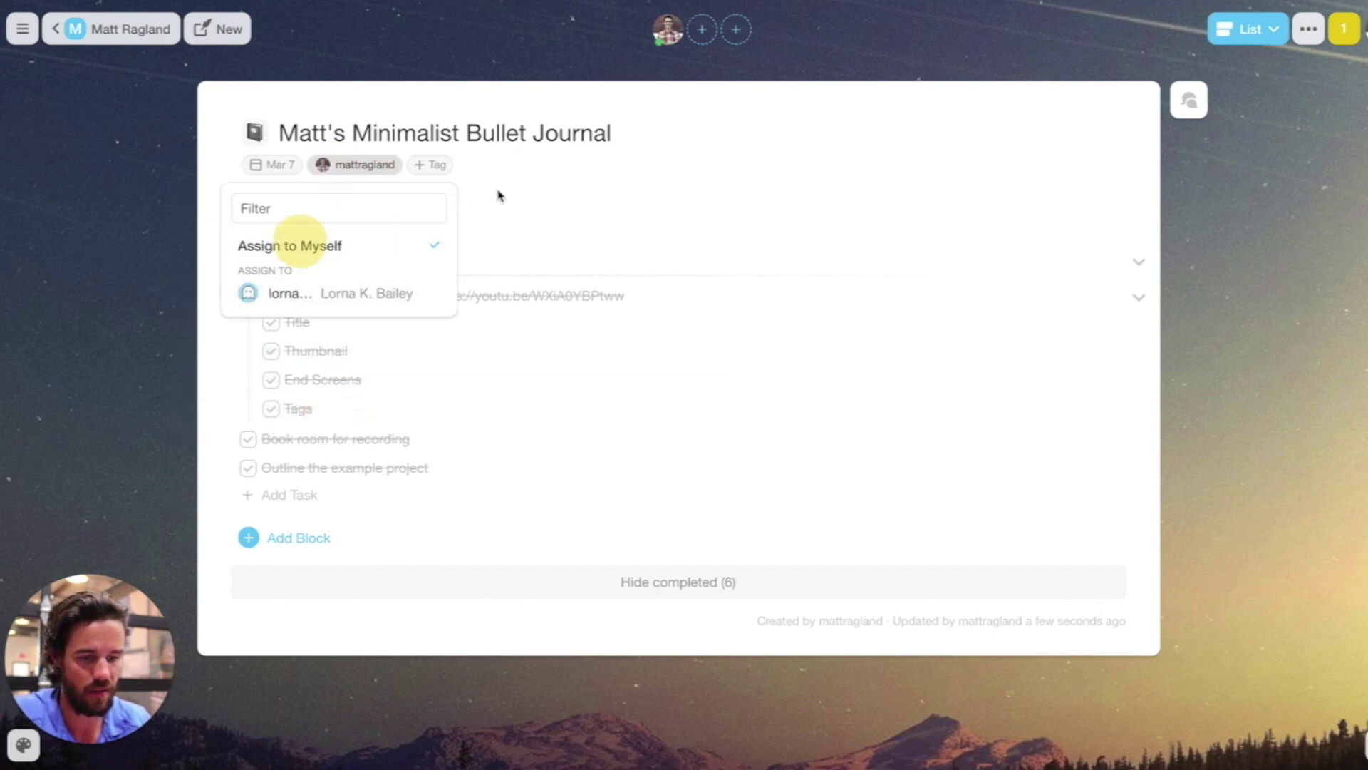
{"action": "left_click", "coordinate": [499, 189]}
{"action": "left_click", "coordinate": [434, 164]}
{"action": "left_click", "coordinate": [399, 349]}
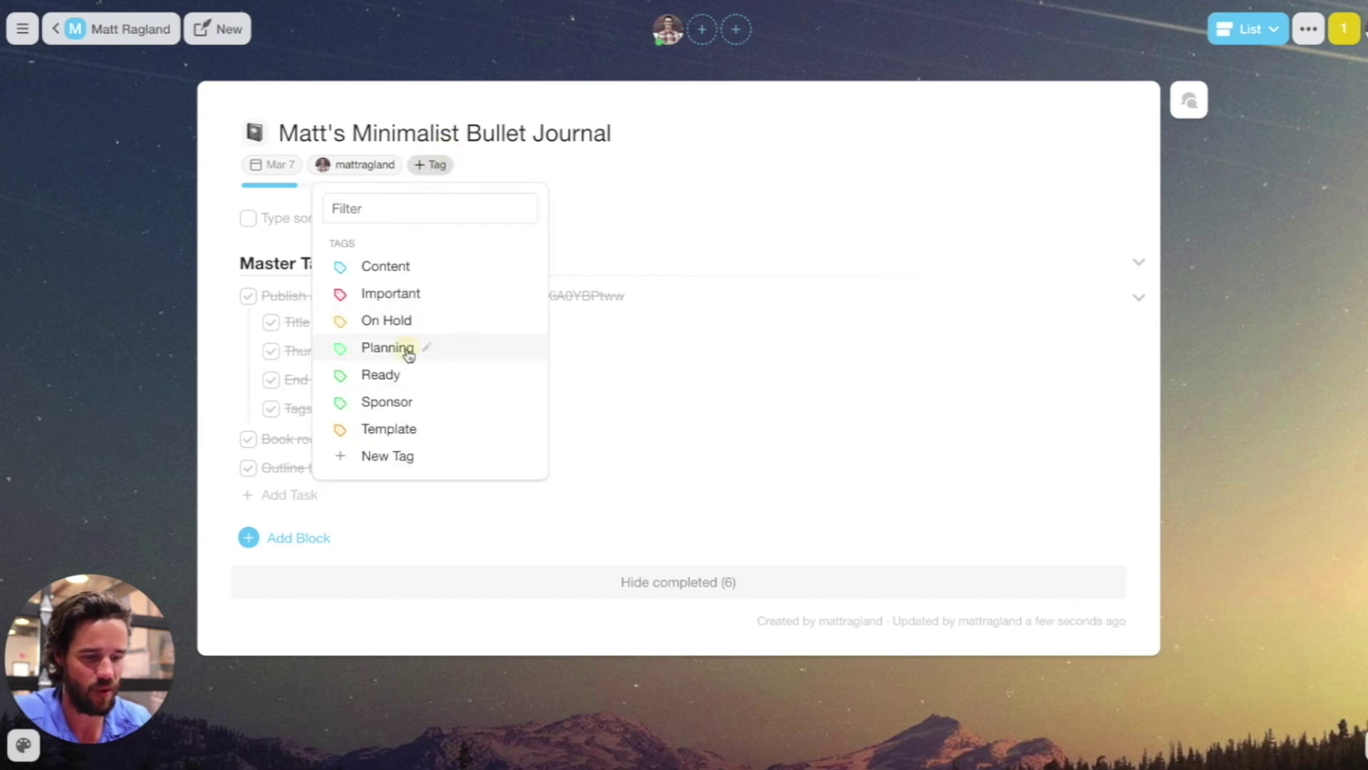
{"action": "left_click", "coordinate": [567, 278]}
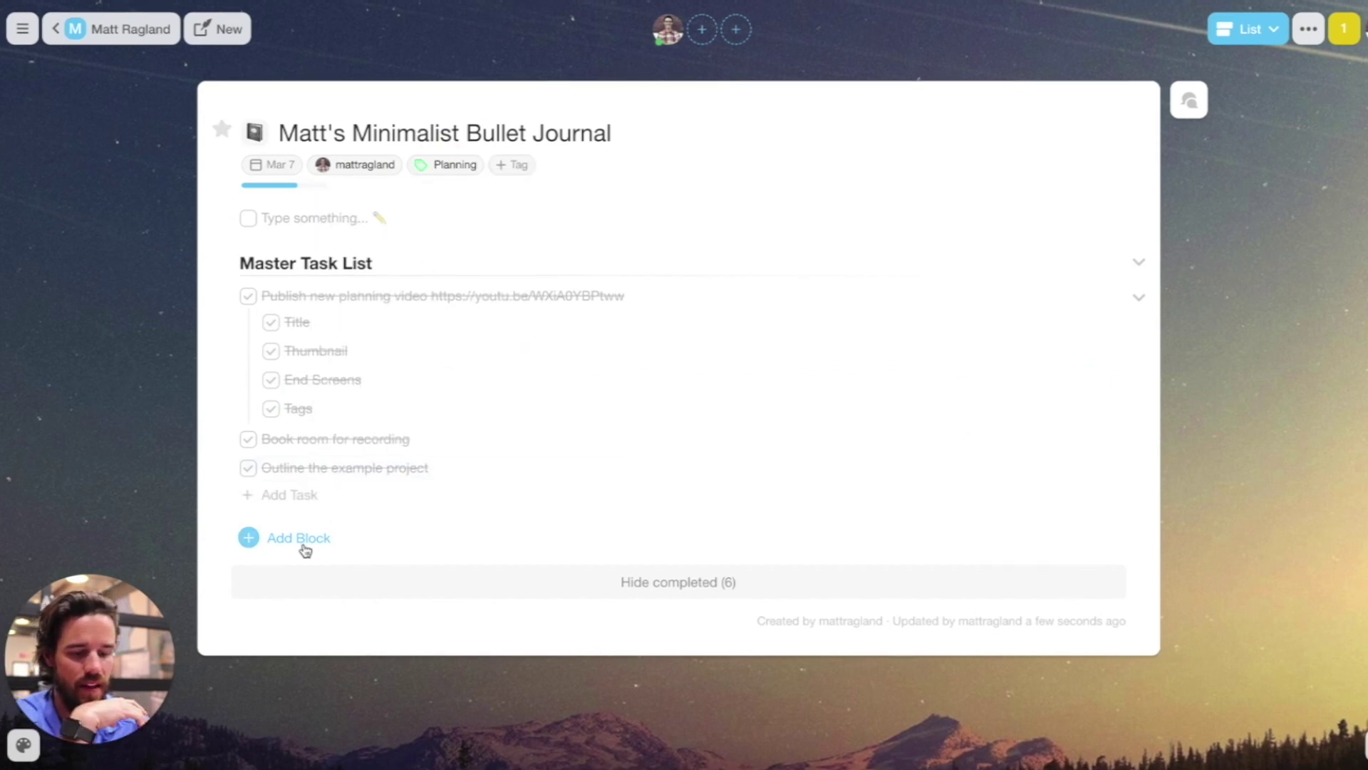
Step: Add a paragraph block titled "Monday" below the Master Task List and enter "Goal for today" as its first line
{"action": "left_click", "coordinate": [305, 547]}
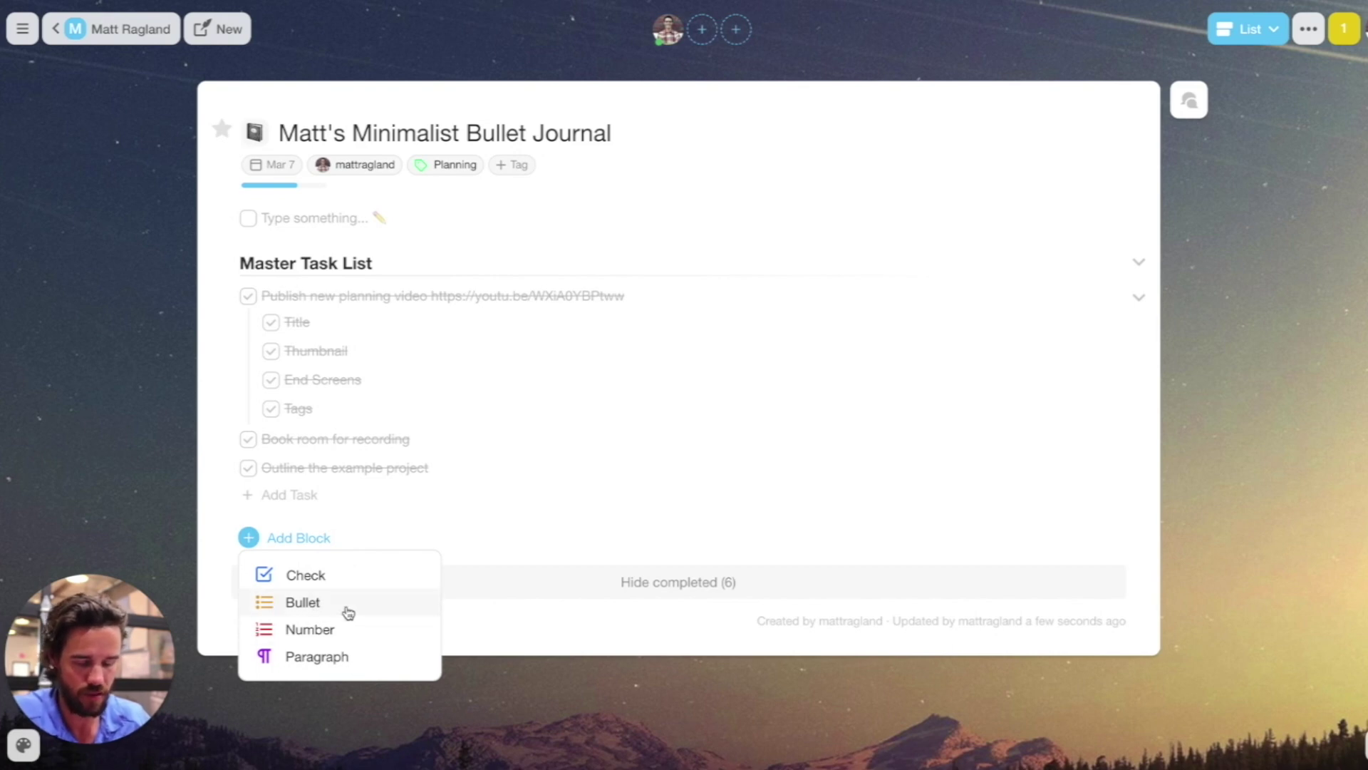
{"action": "left_click", "coordinate": [345, 659]}
{"action": "type", "text": "Monday"}
{"action": "key", "text": "Return"}
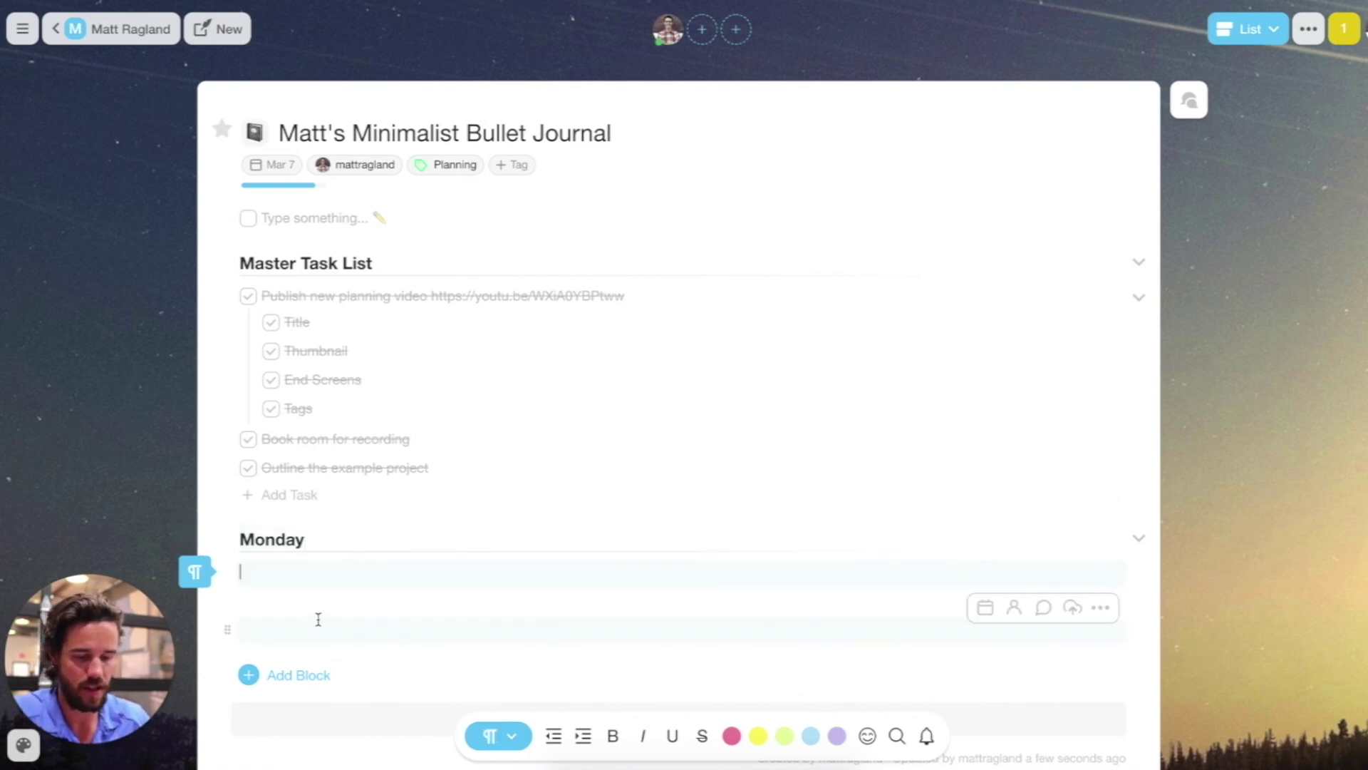
{"action": "type", "text": "Goals "}
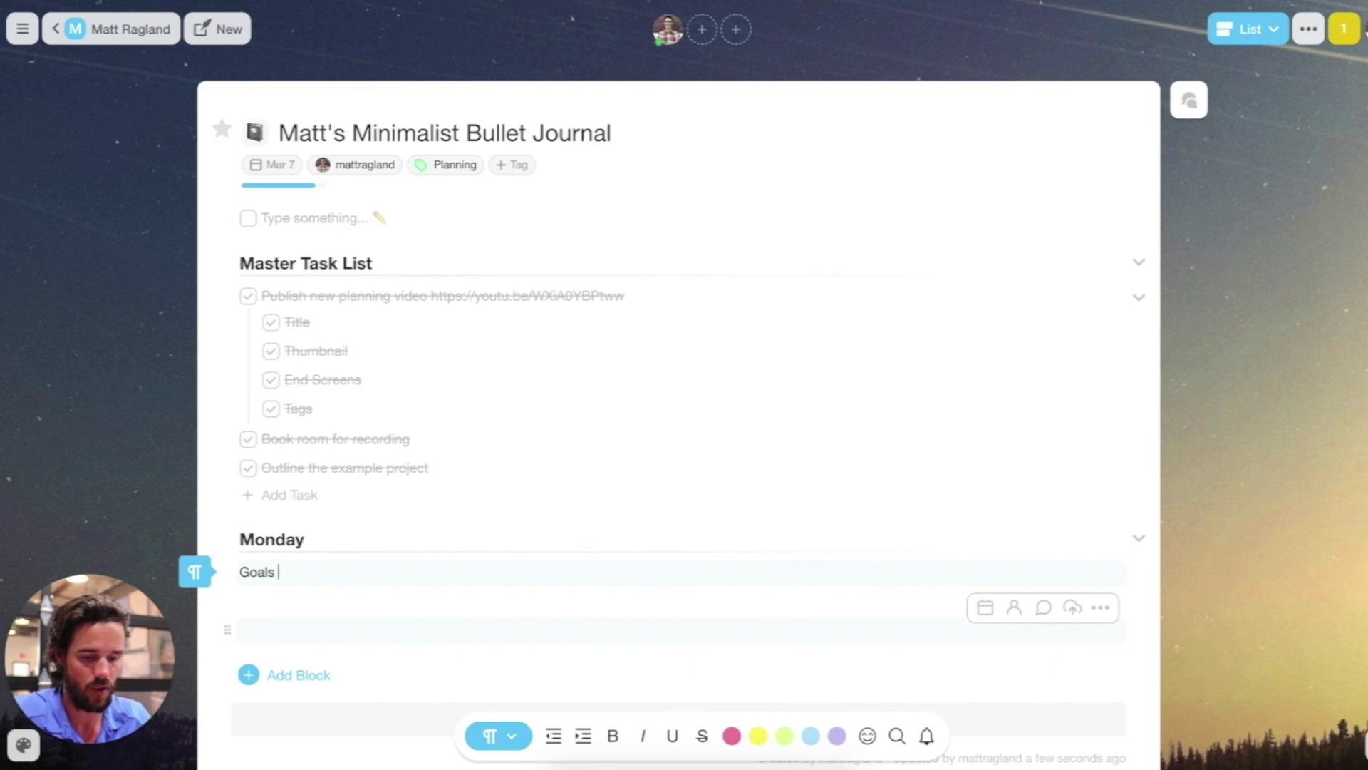
{"action": "type", "text": "for for today"}
{"action": "key", "text": "Return"}
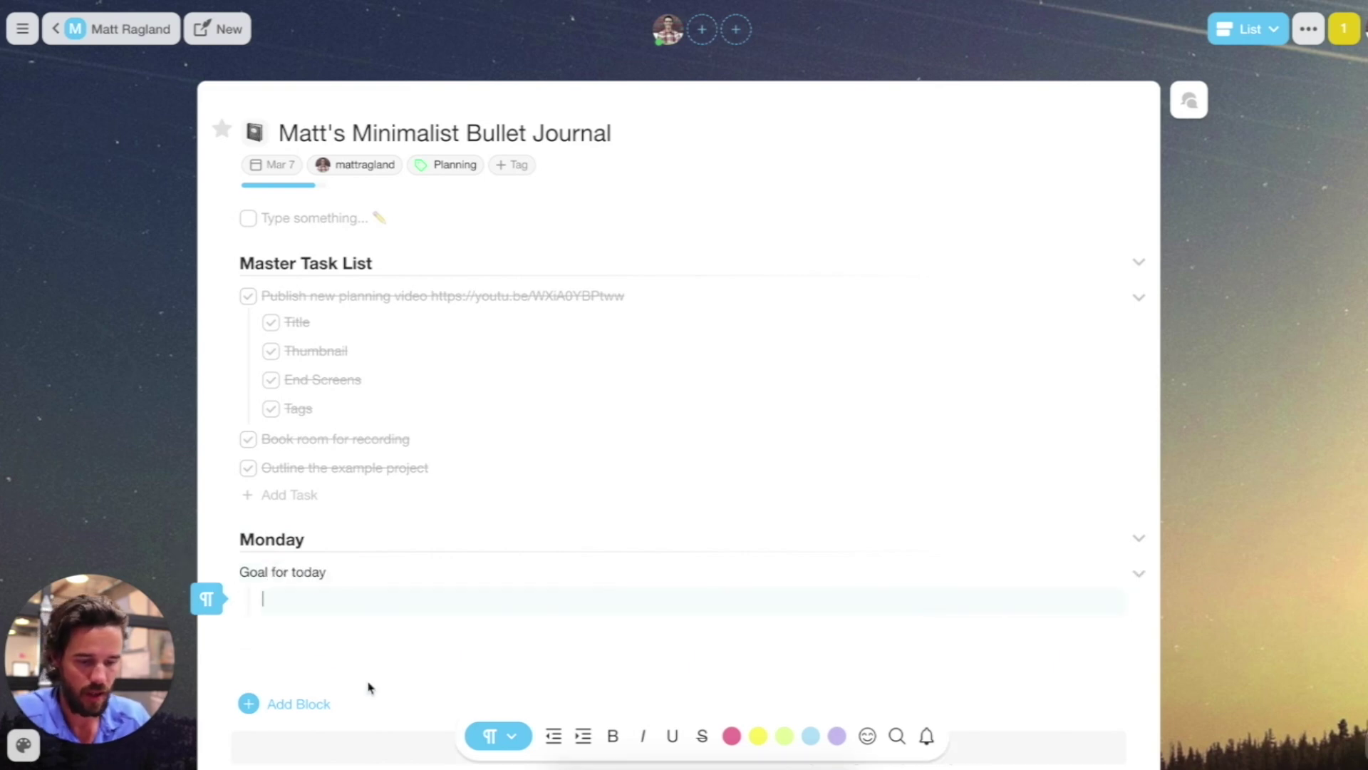
Step: Convert the line nested under "Goal for today" to a checkbox task, name it "Publish new video" and complete it
{"action": "left_click", "coordinate": [223, 603]}
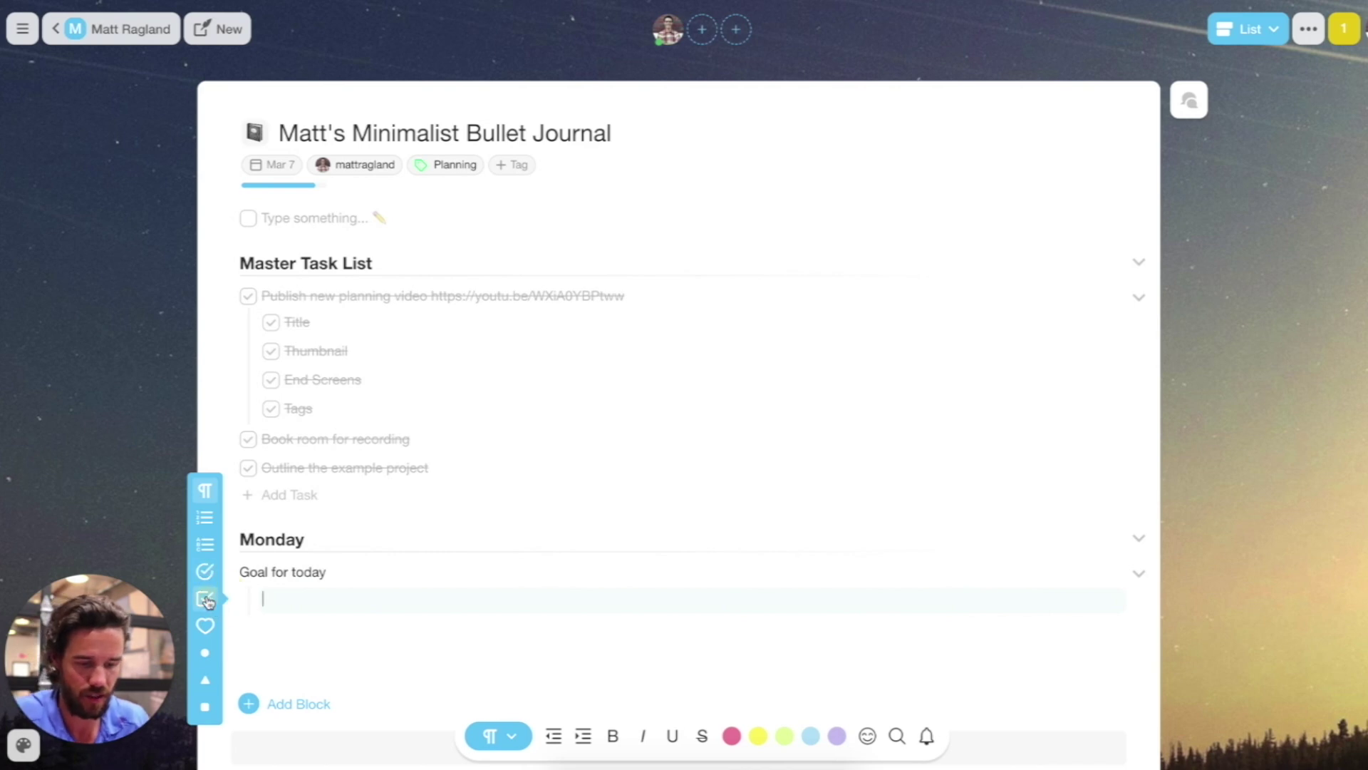
{"action": "left_click", "coordinate": [205, 598]}
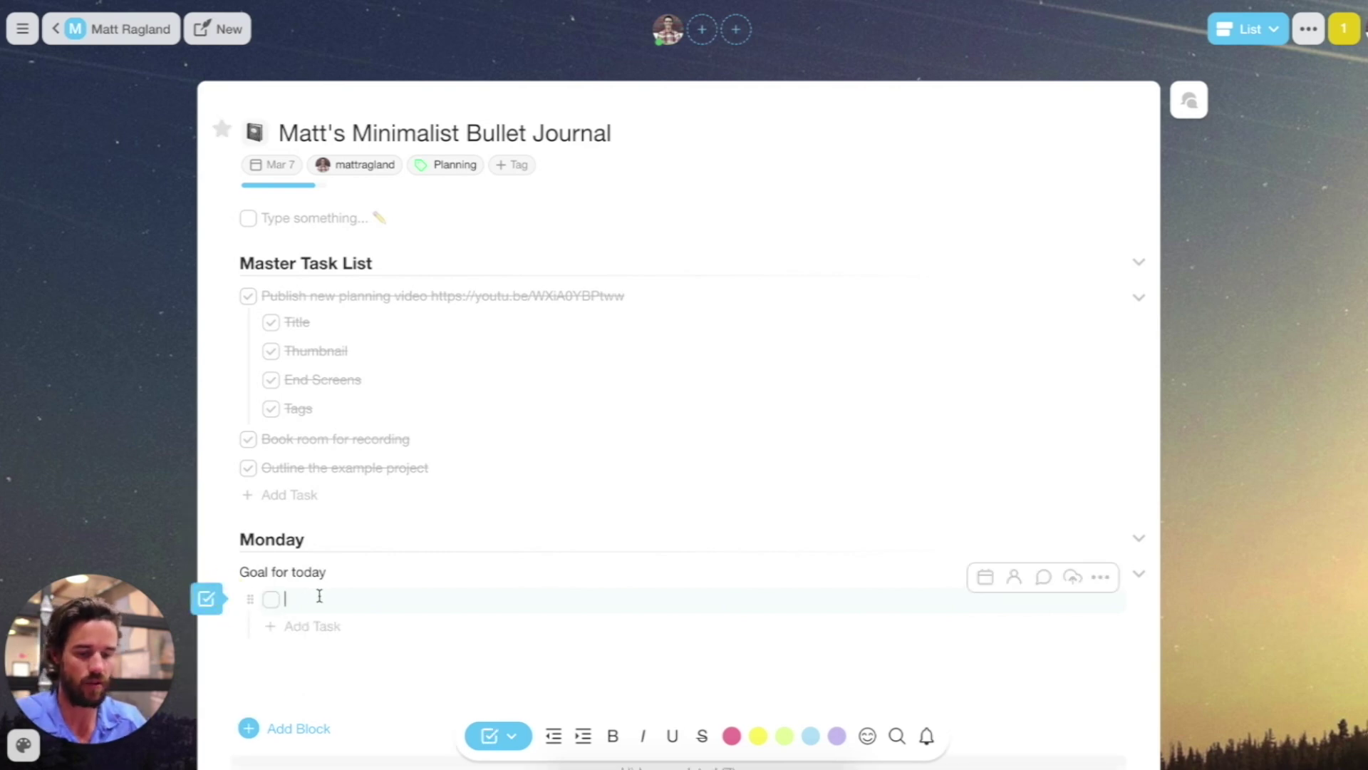
{"action": "type", "text": "Publish"}
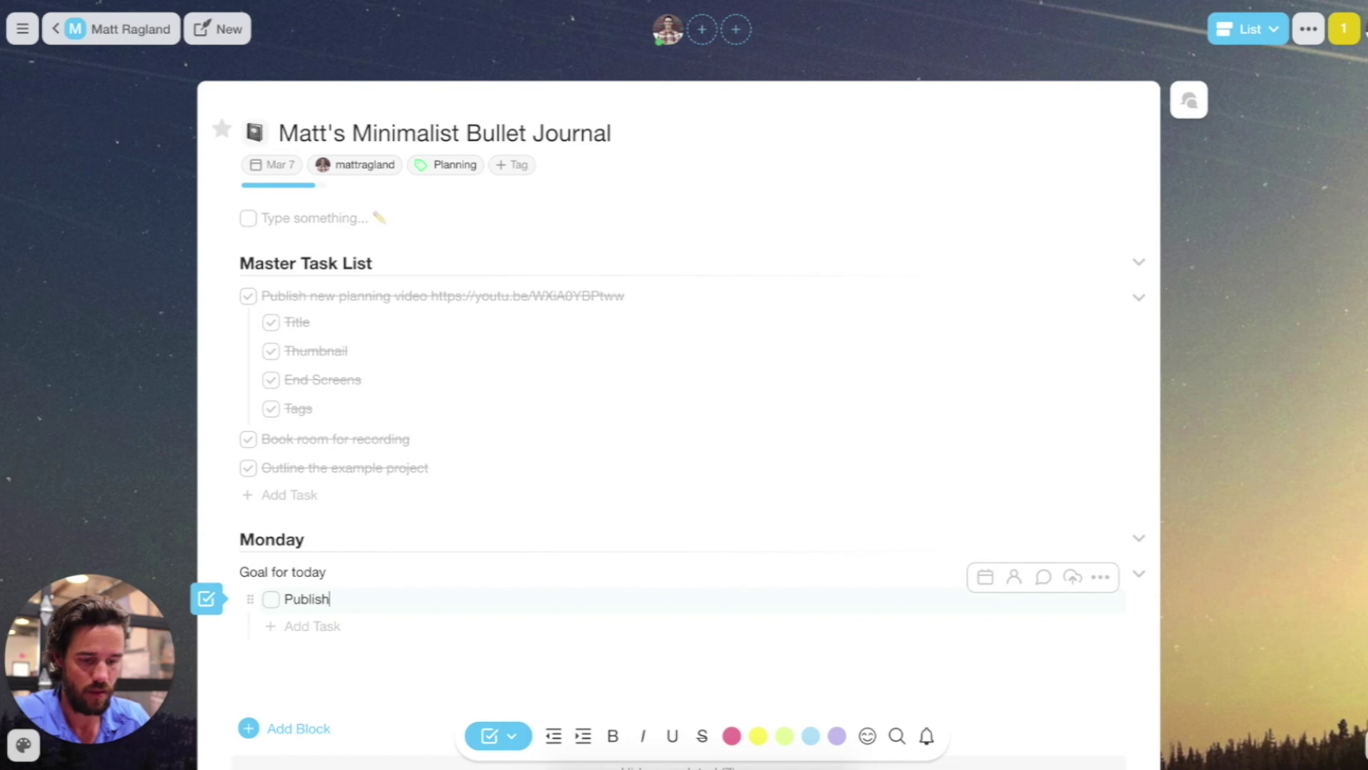
{"action": "type", "text": " new video"}
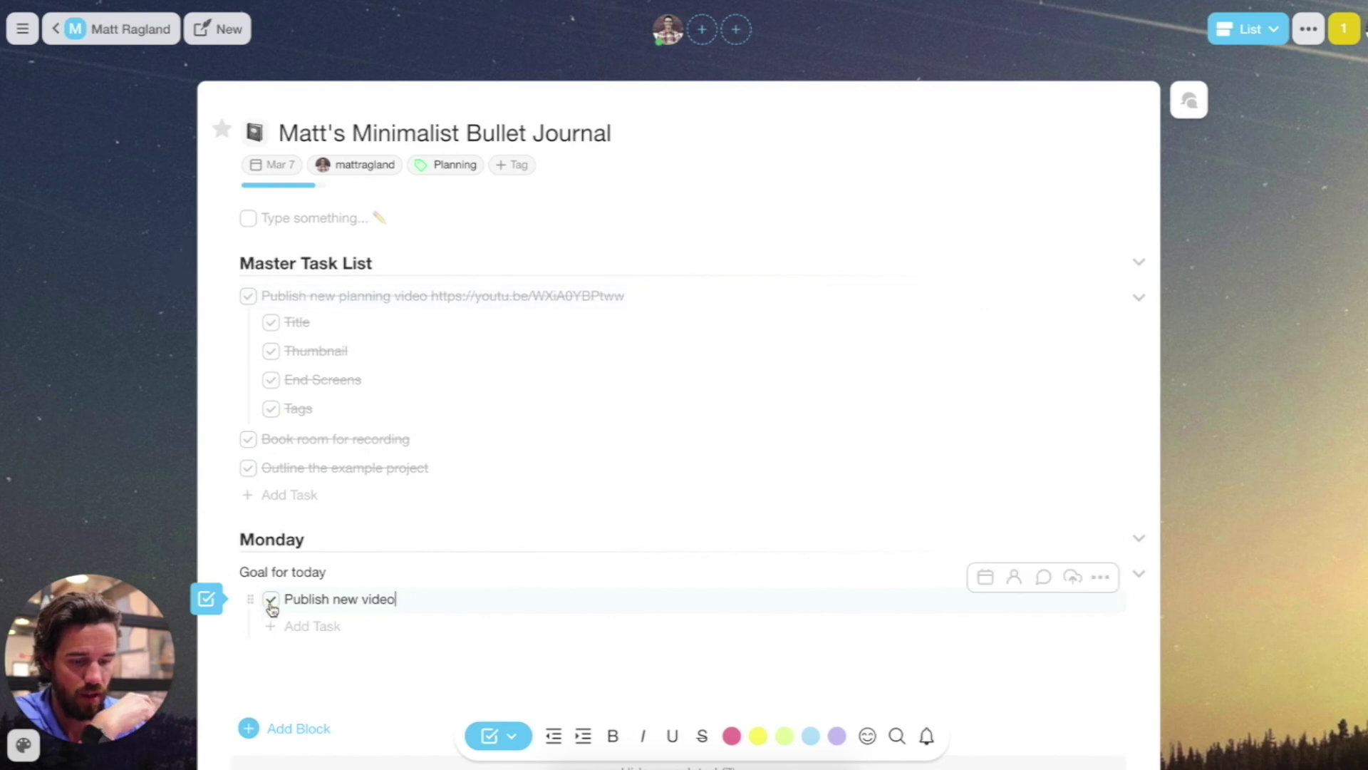
{"action": "left_click", "coordinate": [271, 599]}
Step: Move "Publish new planning video" with its subtasks from the Master Task List into the Monday block below "Goal for today"
{"action": "left_click", "coordinate": [283, 572]}
{"action": "triple_click", "coordinate": [282, 572]}
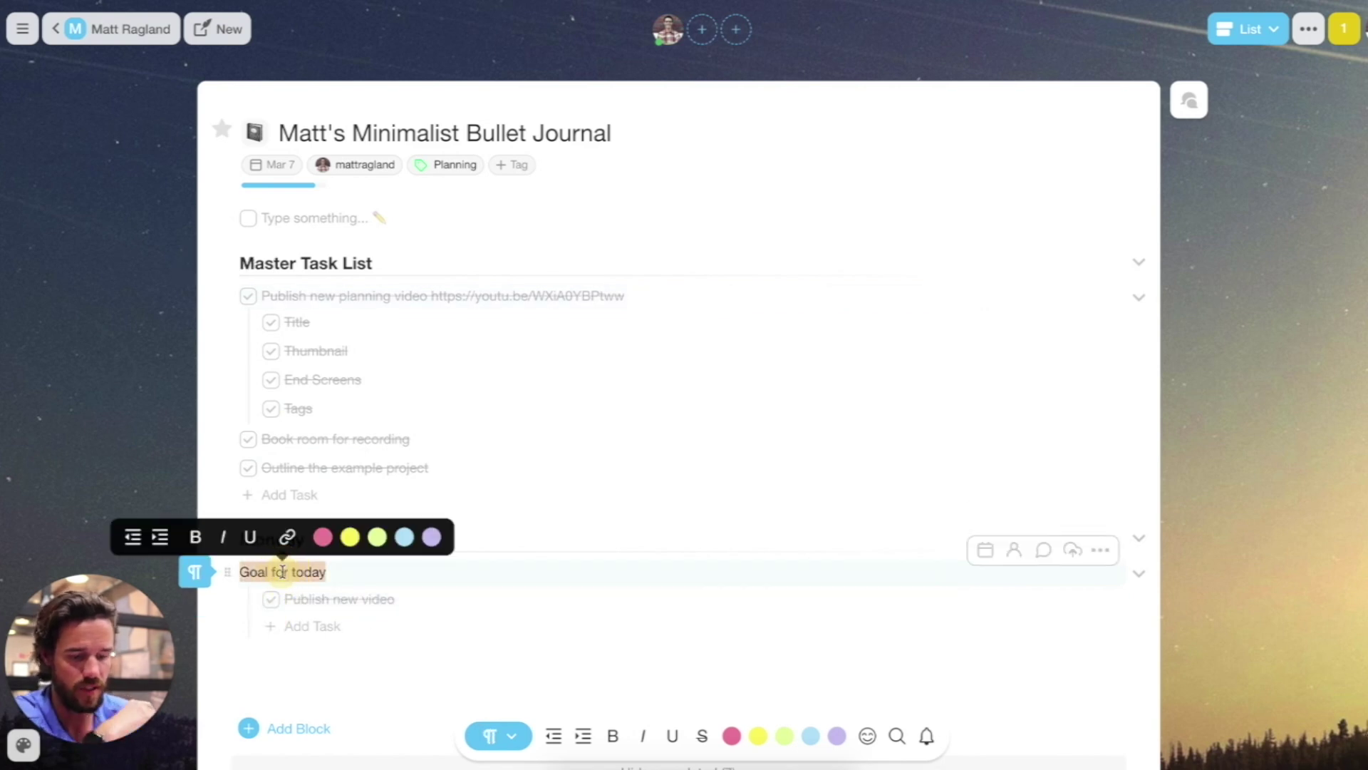
{"action": "left_click", "coordinate": [324, 349]}
{"action": "left_click_drag", "start_coordinate": [237, 302], "coordinate": [243, 652]}
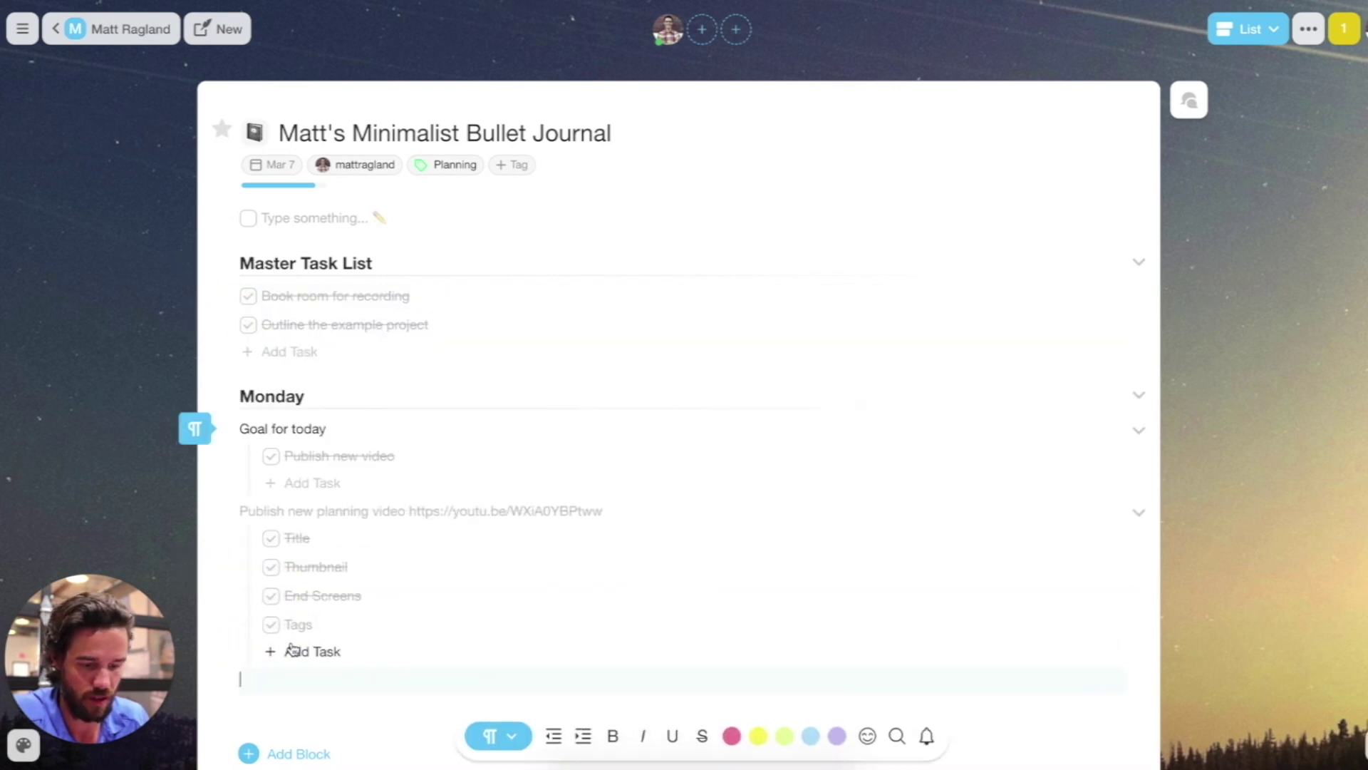
Step: Move "Publish new planning video" and its subtasks back to the top of the Master Task List
{"action": "left_click", "coordinate": [271, 538]}
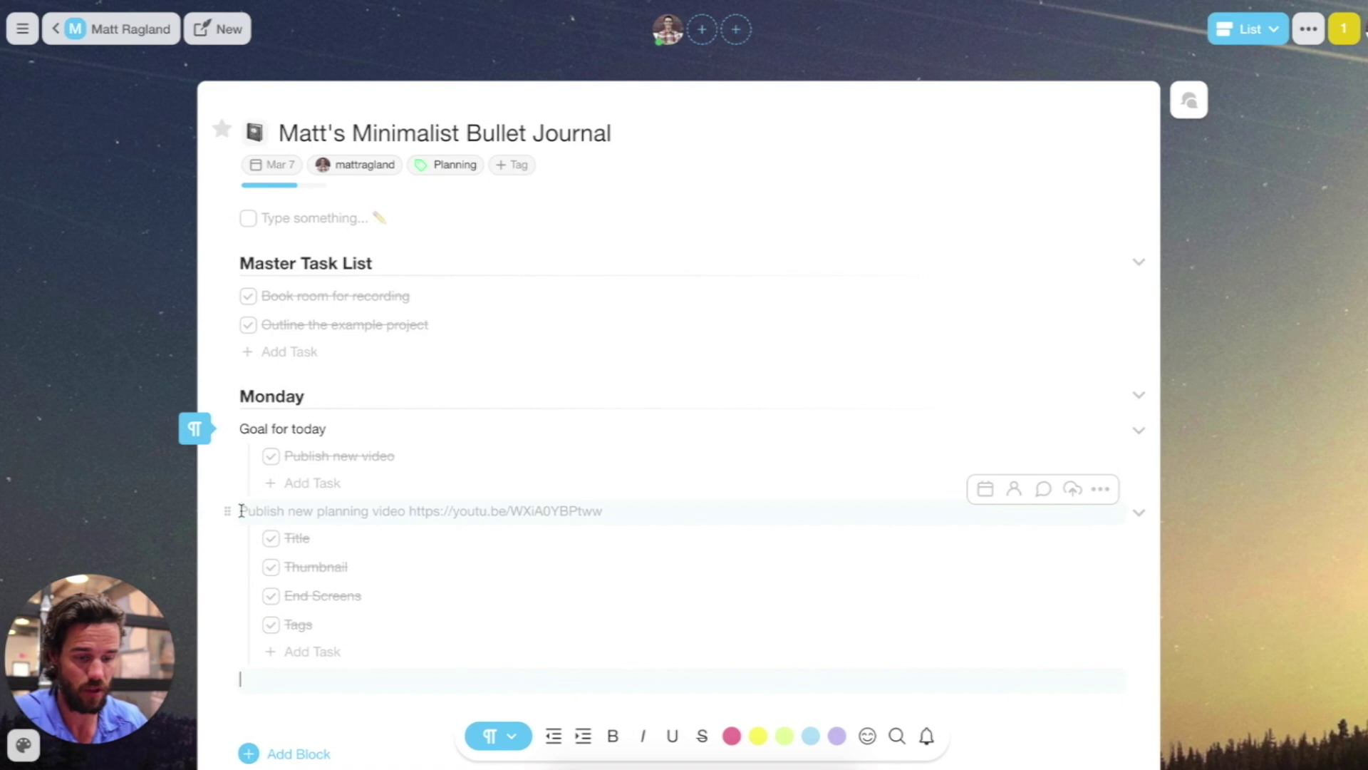
{"action": "left_click", "coordinate": [252, 472]}
{"action": "left_click_drag", "start_coordinate": [264, 384], "coordinate": [253, 283]}
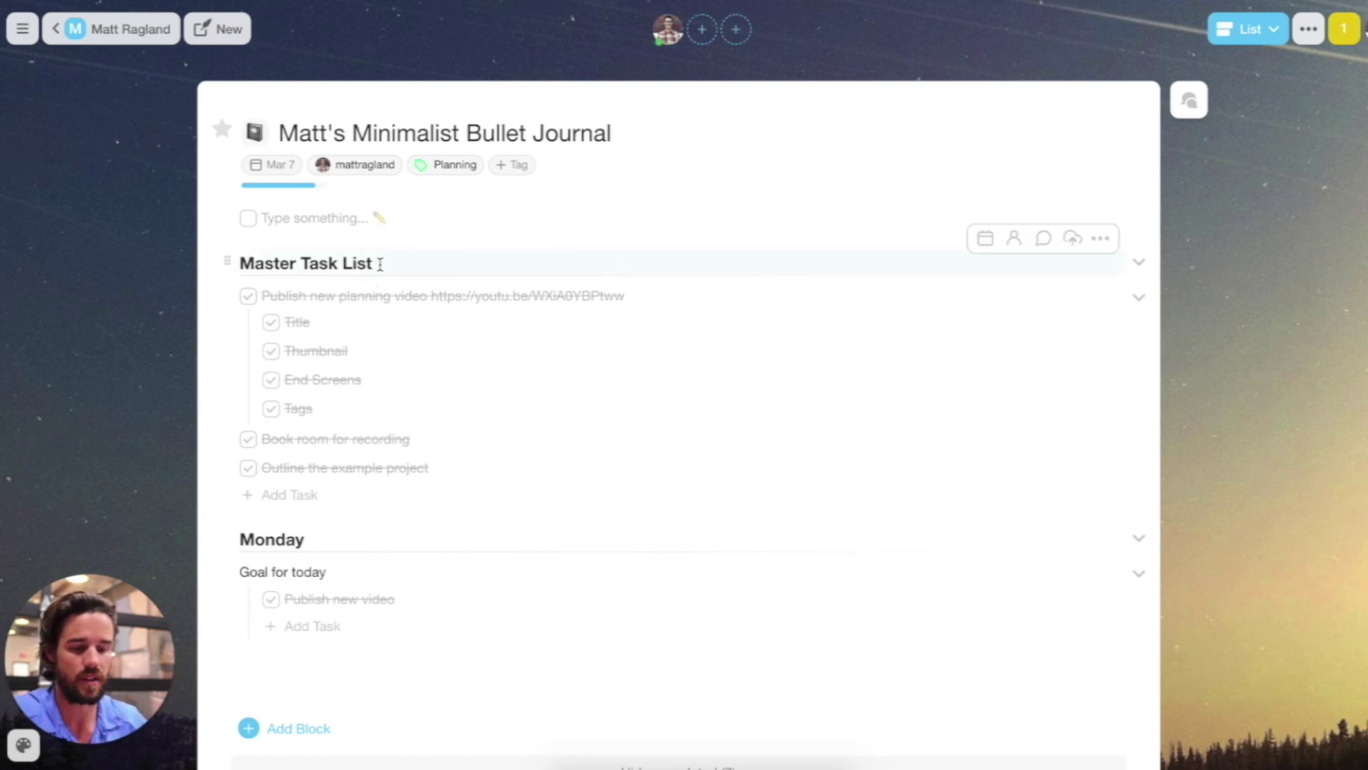
Step: Rename the "Master Task List" heading as "GAP"
{"action": "left_click", "coordinate": [380, 264]}
{"action": "triple_click", "coordinate": [367, 264]}
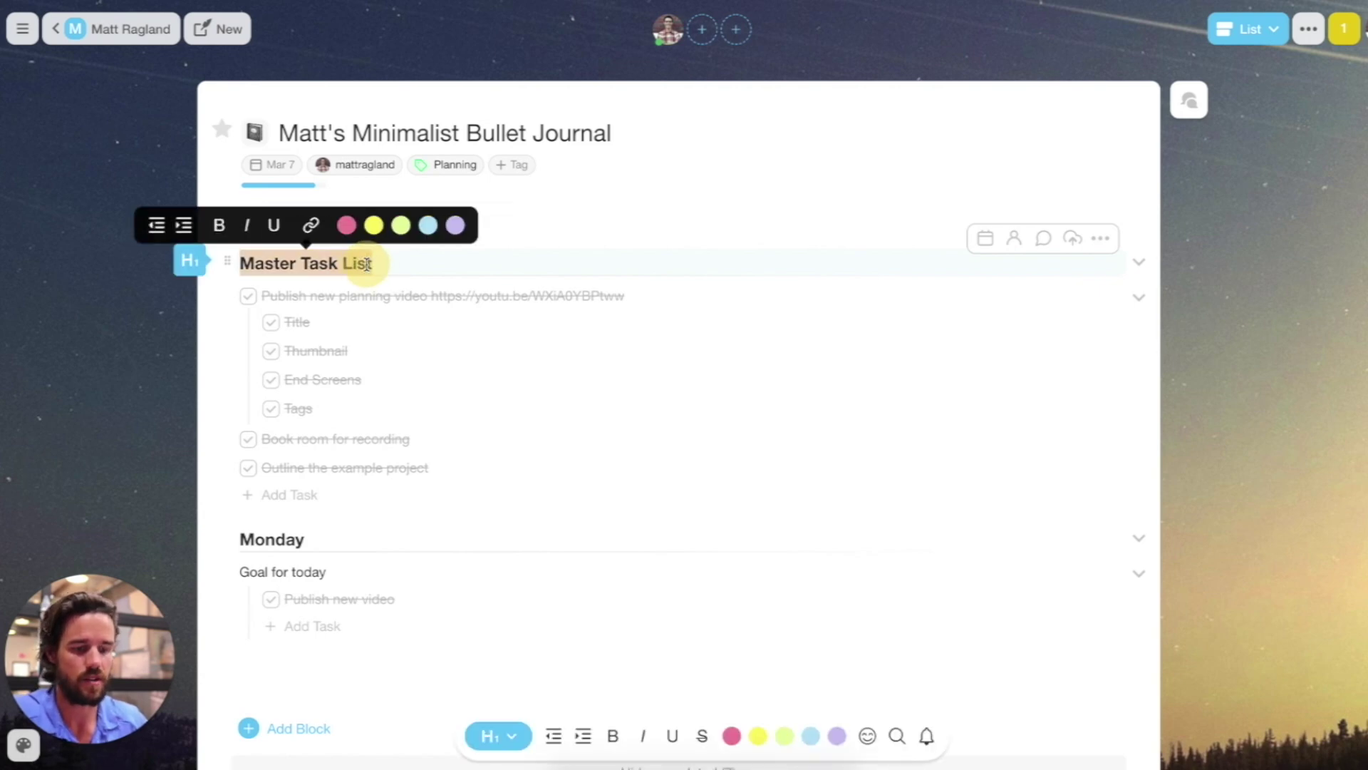
{"action": "type", "text": "GAP"}
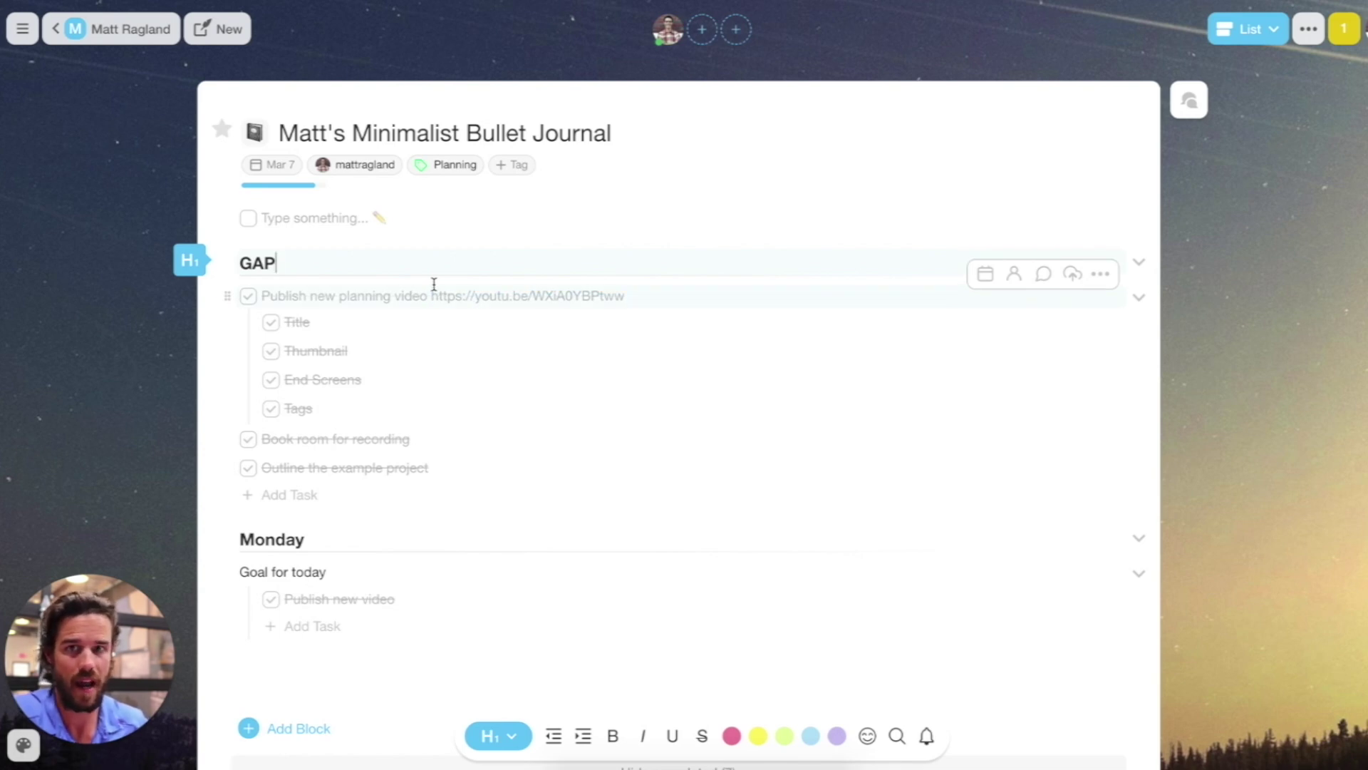
Step: Restore the heading of the first block from "GAP" to "Master Task List"
{"action": "scroll", "coordinate": [298, 566], "scroll_direction": "down", "scroll_amount": 2}
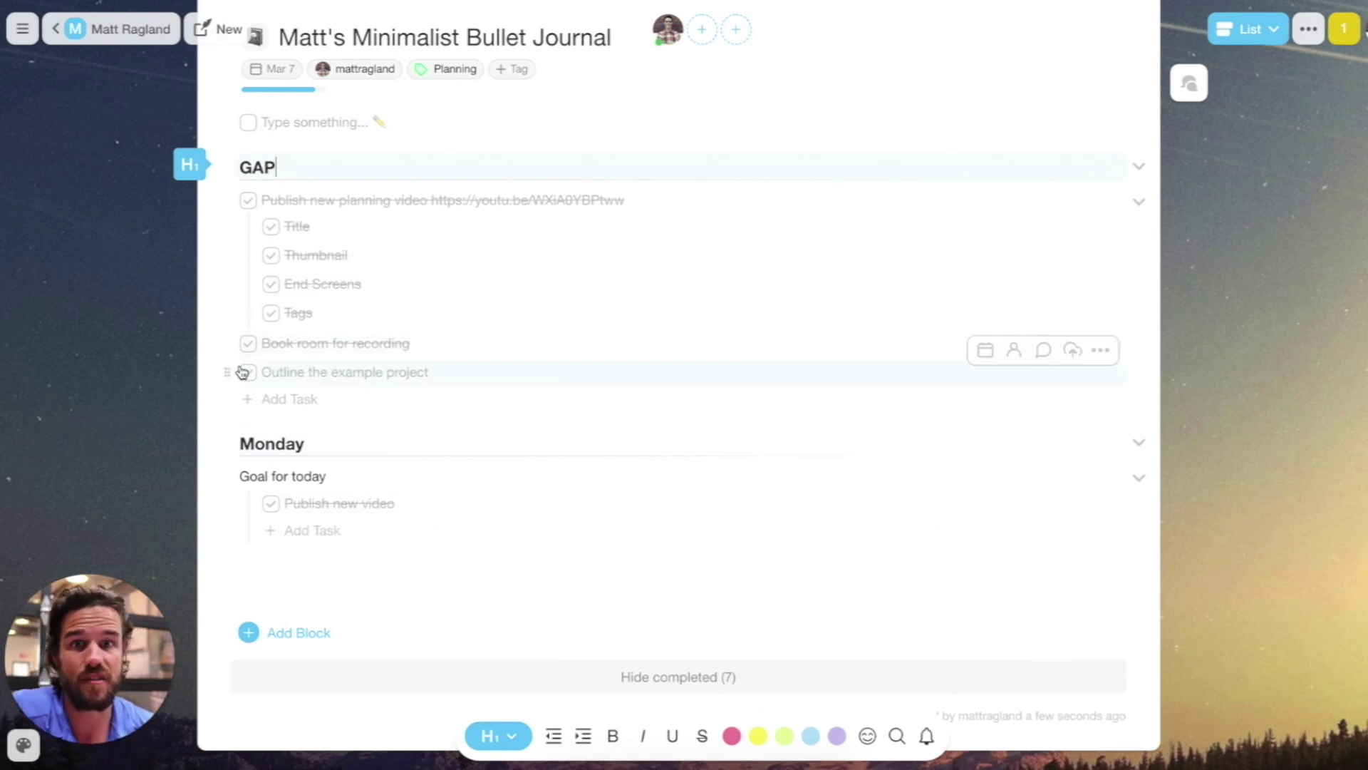
{"action": "scroll", "coordinate": [264, 295], "scroll_direction": "down", "scroll_amount": 1}
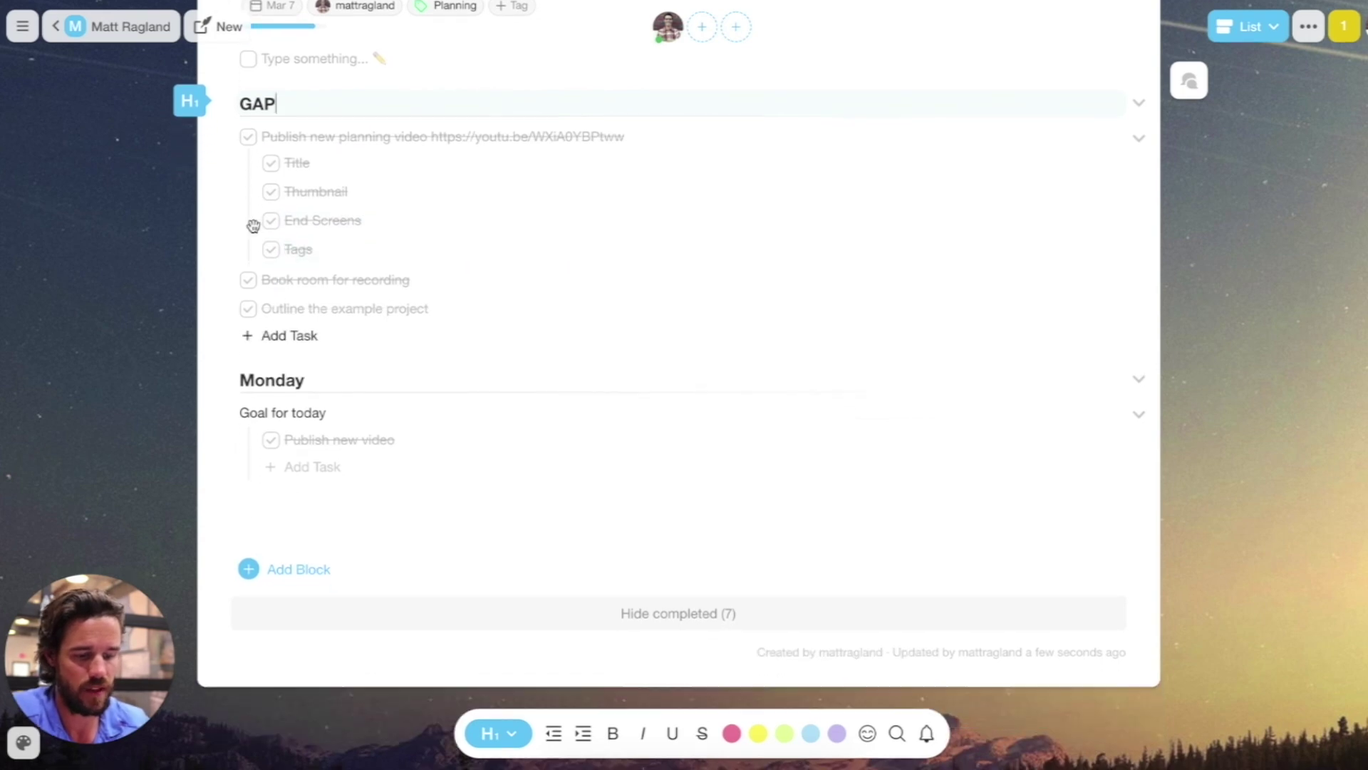
{"action": "double_click", "coordinate": [255, 104]}
{"action": "type", "text": "Master Task List"}
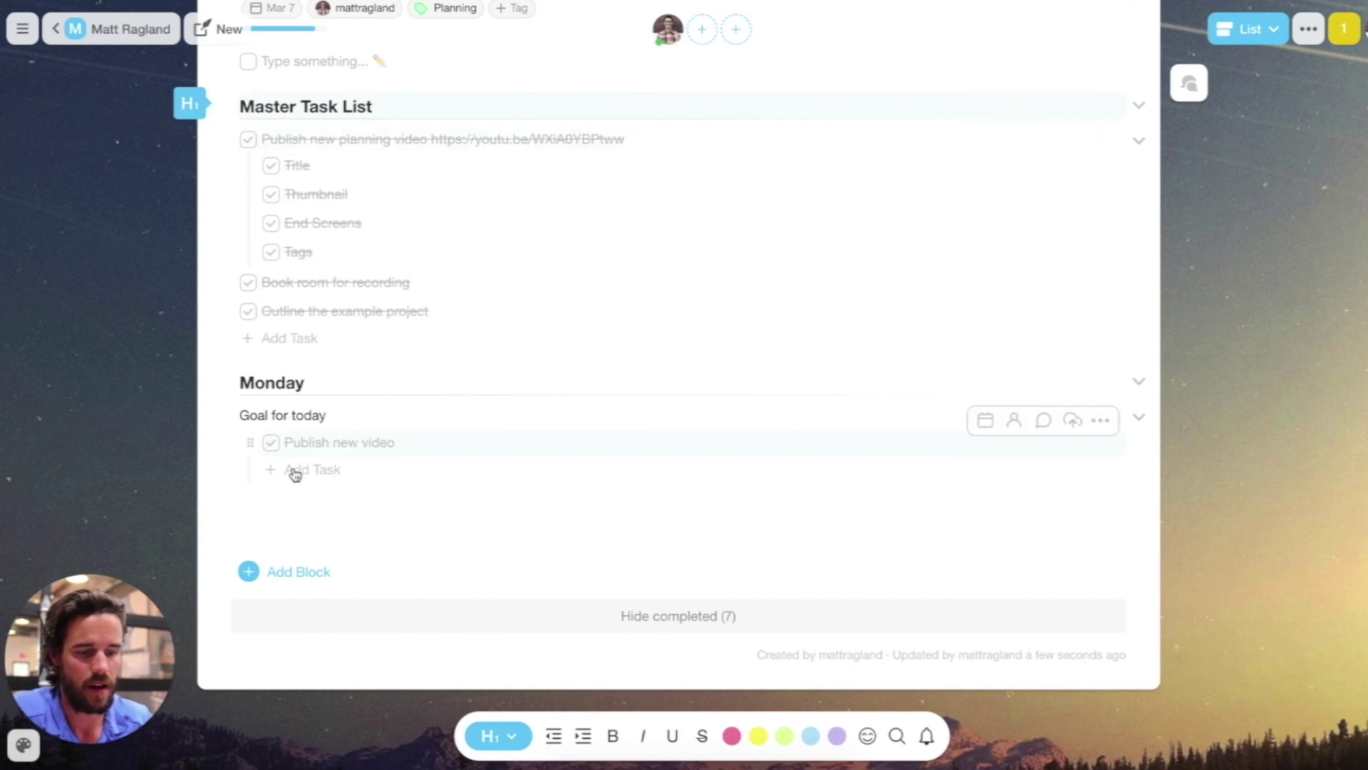
Step: Move "Publish new planning video" with its four subtasks out of the Master Task List to below "Goal for today" in the Monday block
{"action": "double_click", "coordinate": [264, 382]}
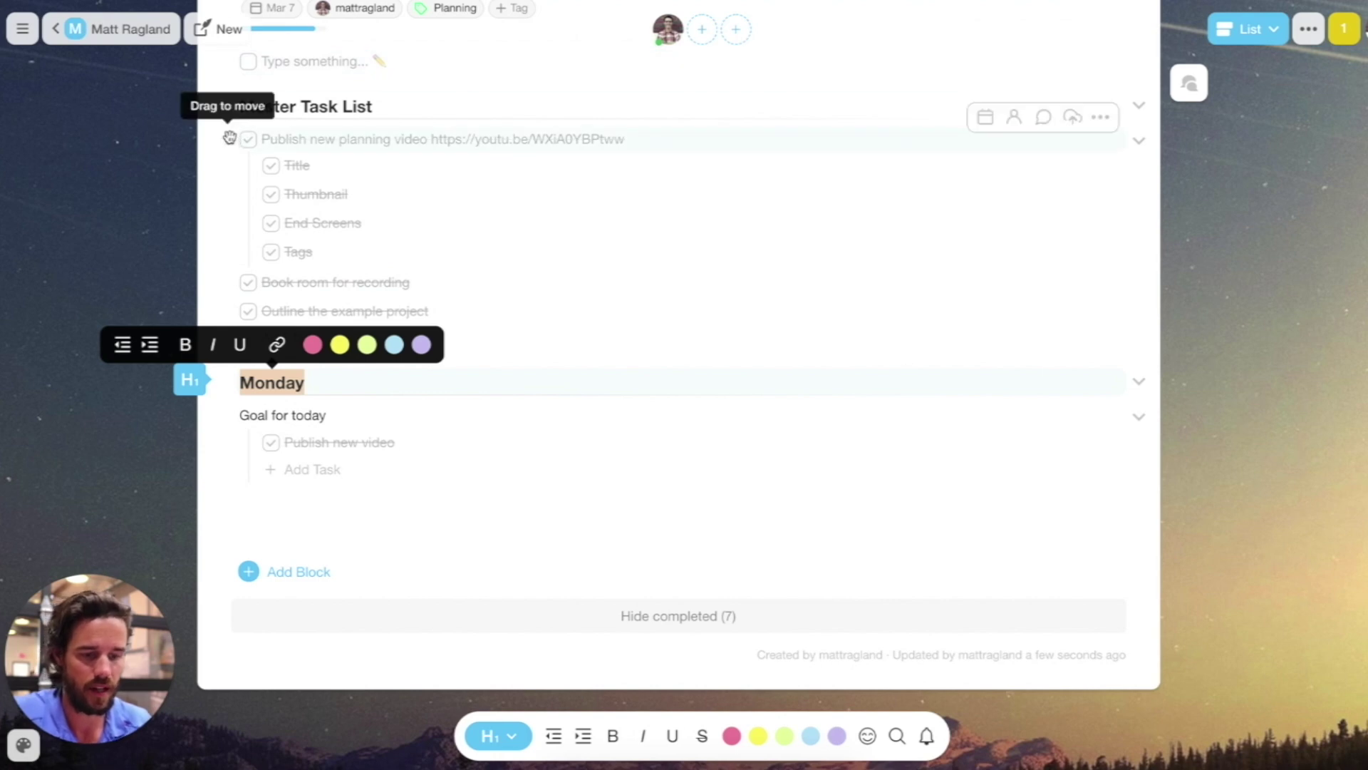
{"action": "left_click", "coordinate": [293, 215]}
{"action": "left_click_drag", "start_coordinate": [313, 319], "coordinate": [312, 316]}
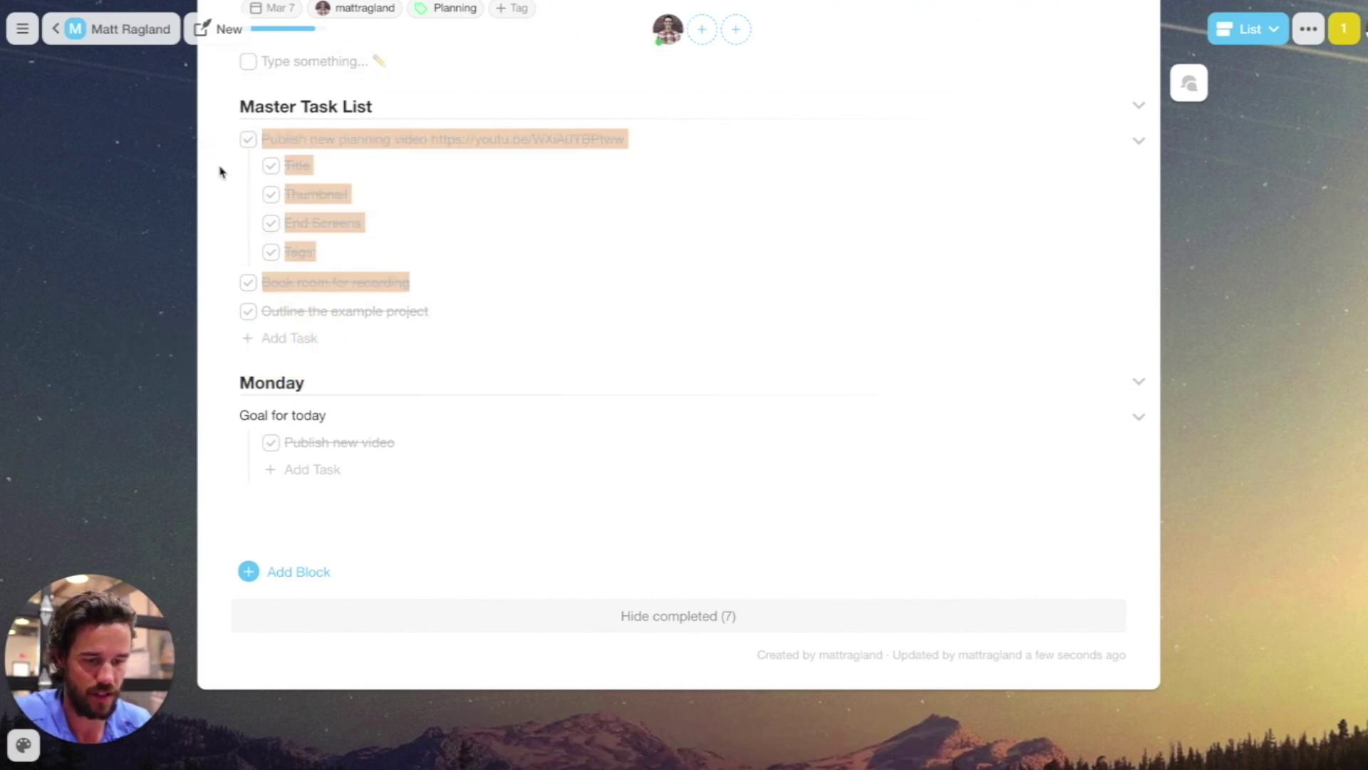
{"action": "left_click", "coordinate": [216, 160]}
{"action": "left_click_drag", "start_coordinate": [230, 139], "coordinate": [251, 487]}
{"action": "left_click", "coordinate": [375, 509]}
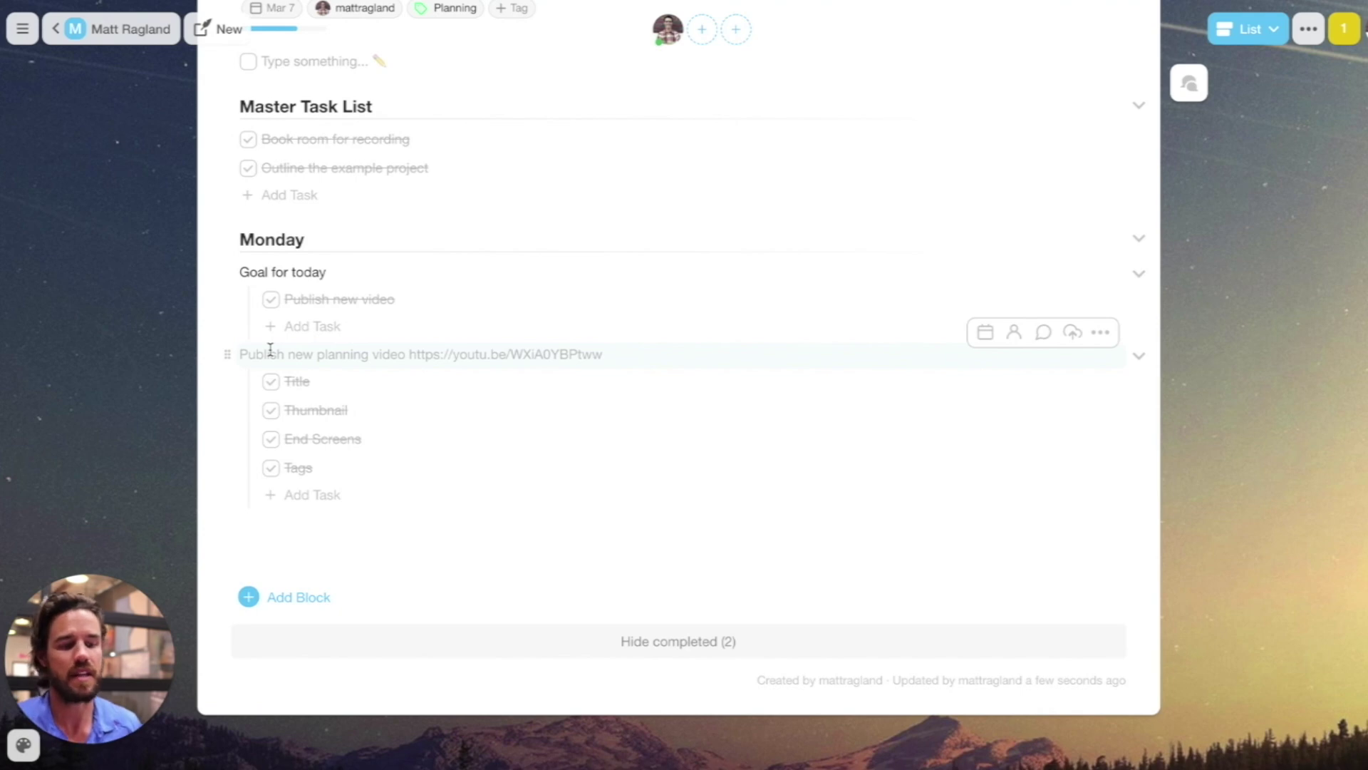
{"action": "scroll", "coordinate": [270, 348], "scroll_direction": "up", "scroll_amount": 3}
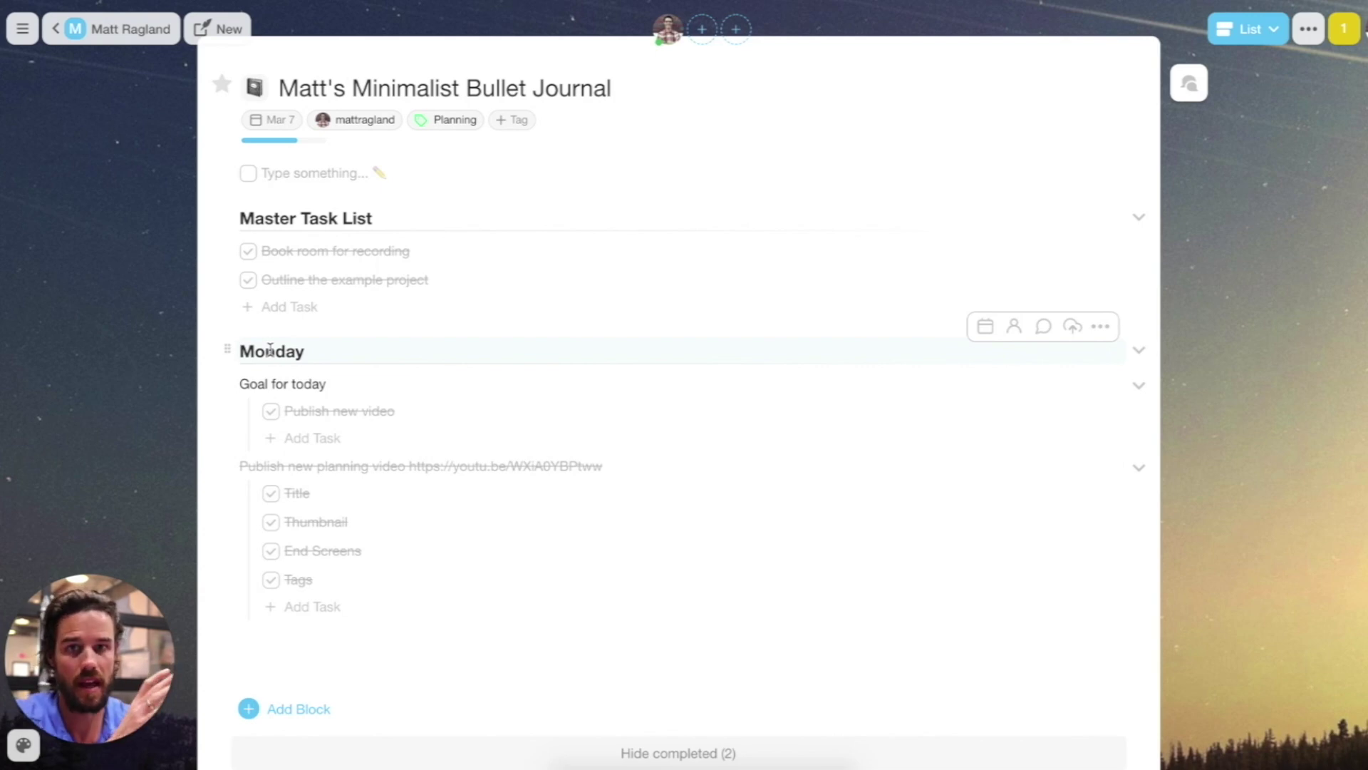
{"action": "scroll", "coordinate": [270, 349], "scroll_direction": "up", "scroll_amount": 2}
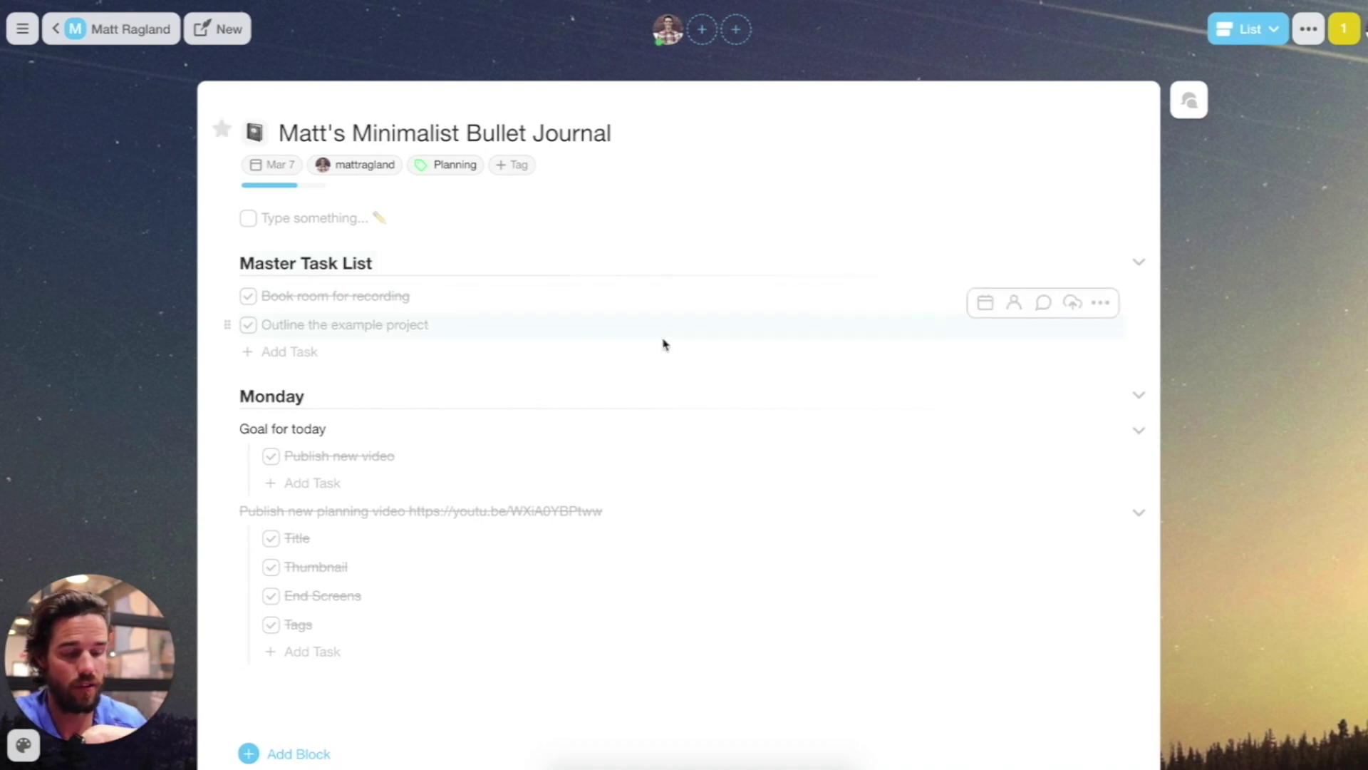
Step: Add a paragraph block at the end of the project and title it "Tuesday"
{"action": "scroll", "coordinate": [499, 485], "scroll_direction": "down", "scroll_amount": 1}
{"action": "left_click", "coordinate": [335, 659]}
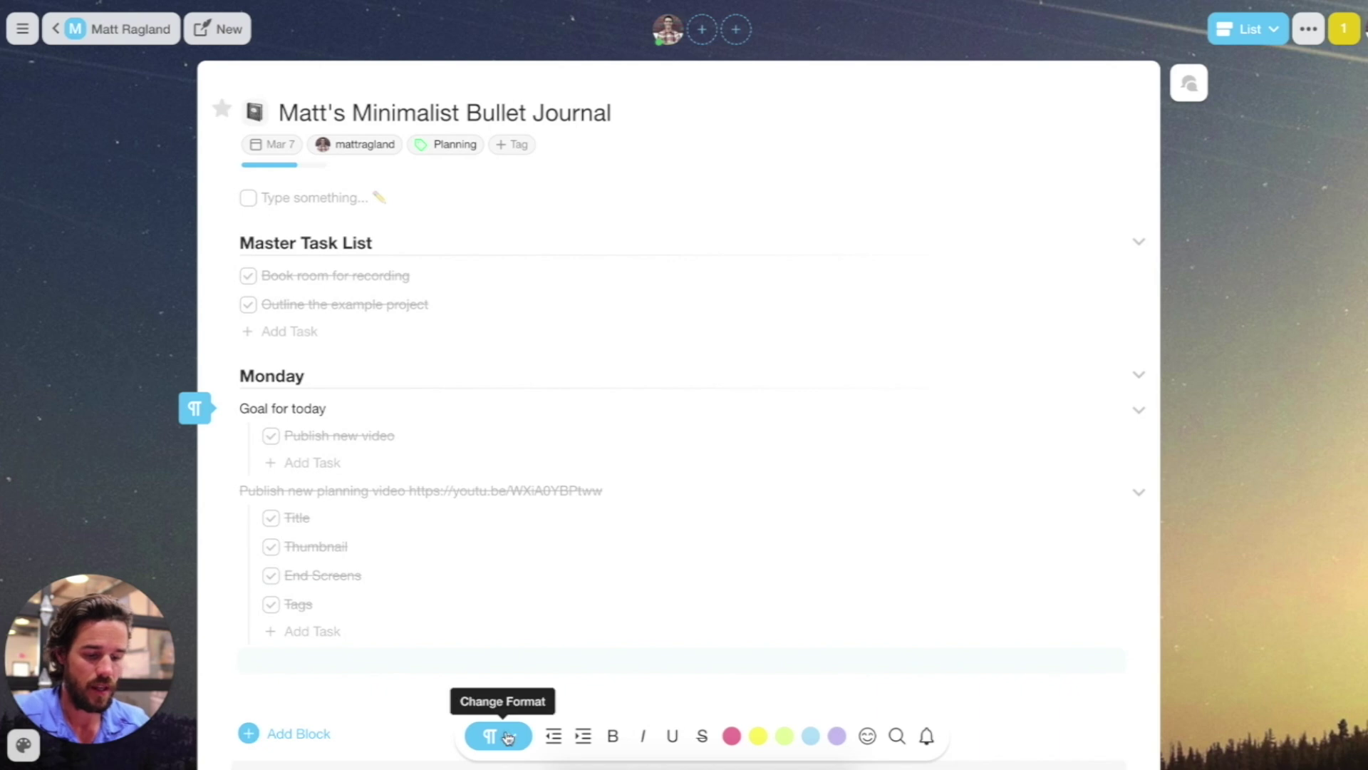
{"action": "left_click", "coordinate": [247, 734]}
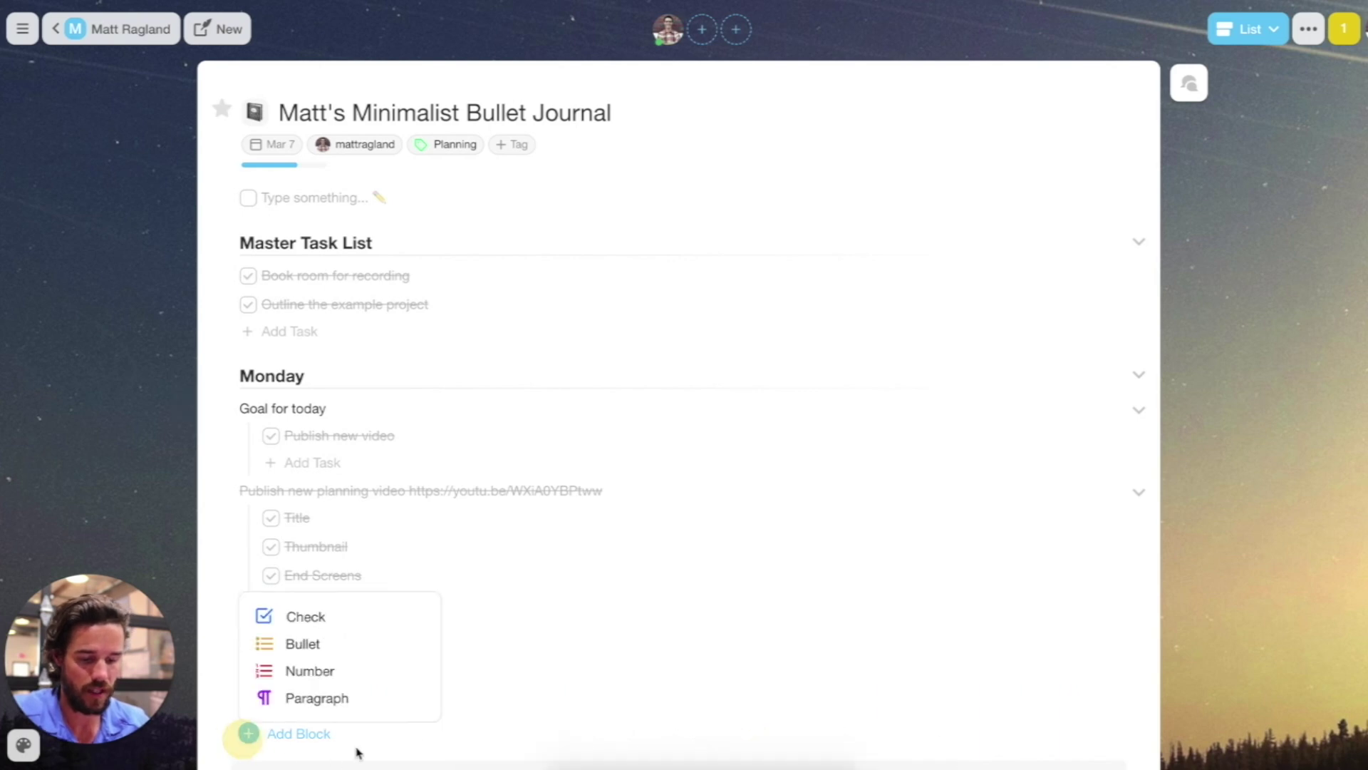
{"action": "left_click", "coordinate": [333, 698]}
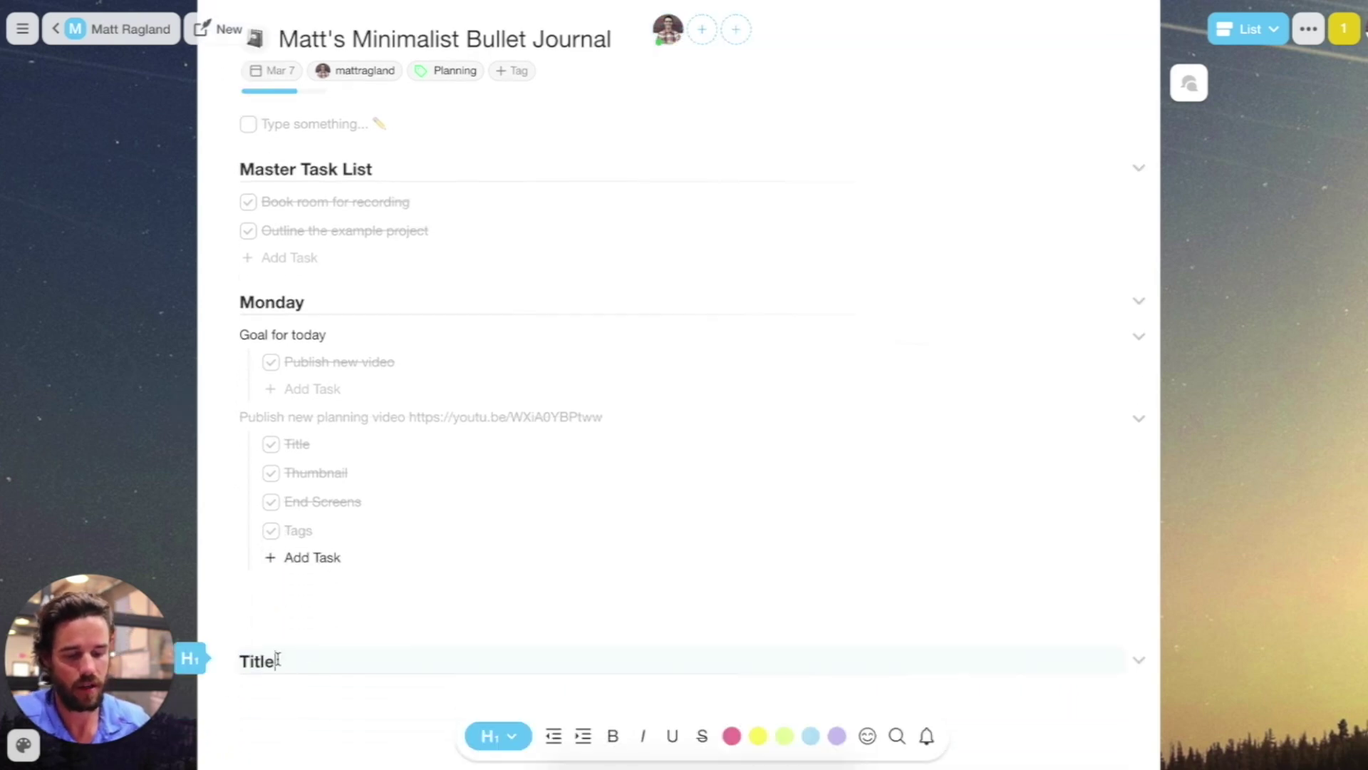
{"action": "key", "text": "BackSpace"}
{"action": "key", "text": "BackSpace"}
{"action": "key", "text": "BackSpace"}
{"action": "key", "text": "BackSpace"}
{"action": "type", "text": "e"}
{"action": "key", "text": "BackSpace"}
{"action": "type", "text": "uesday"}
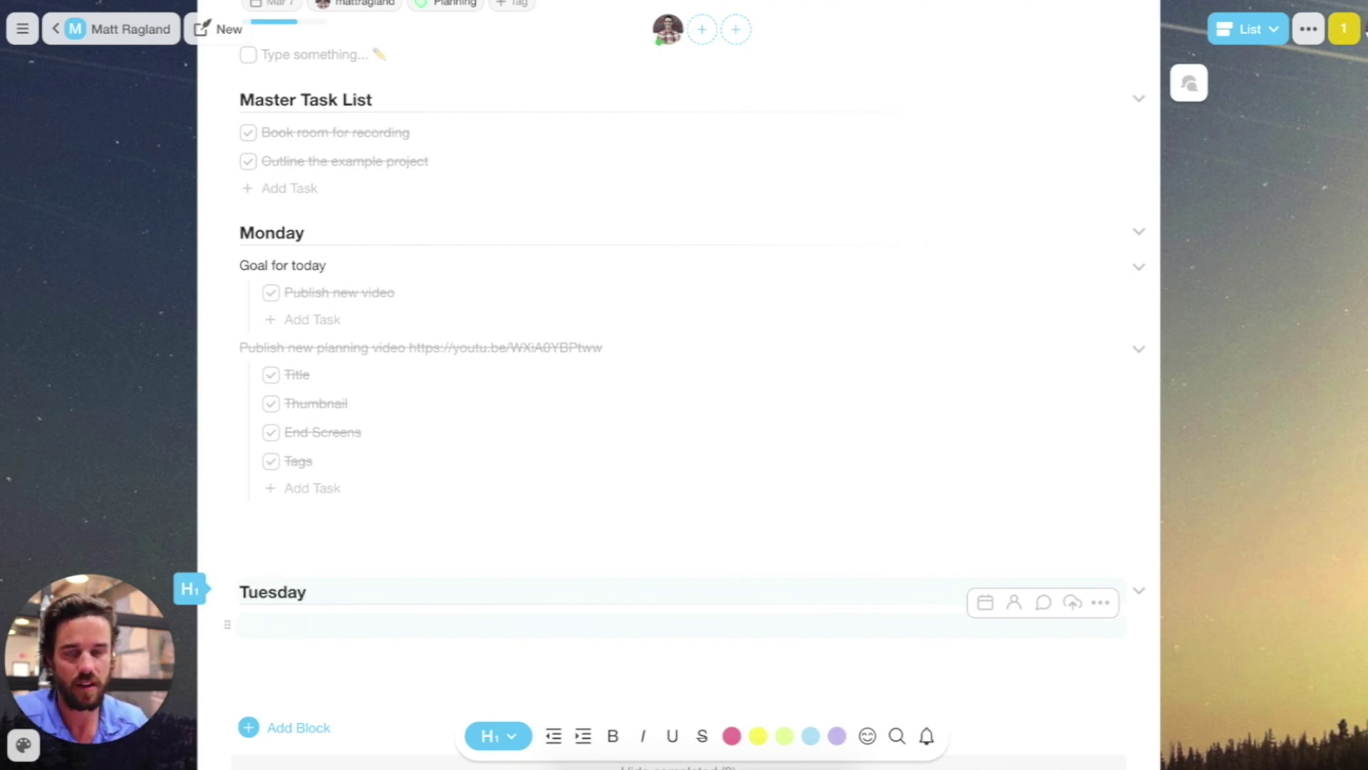
Step: Write "Call at 12pm with" under Tuesday and finish the line with a mention of the suggested team member
{"action": "left_click", "coordinate": [342, 630]}
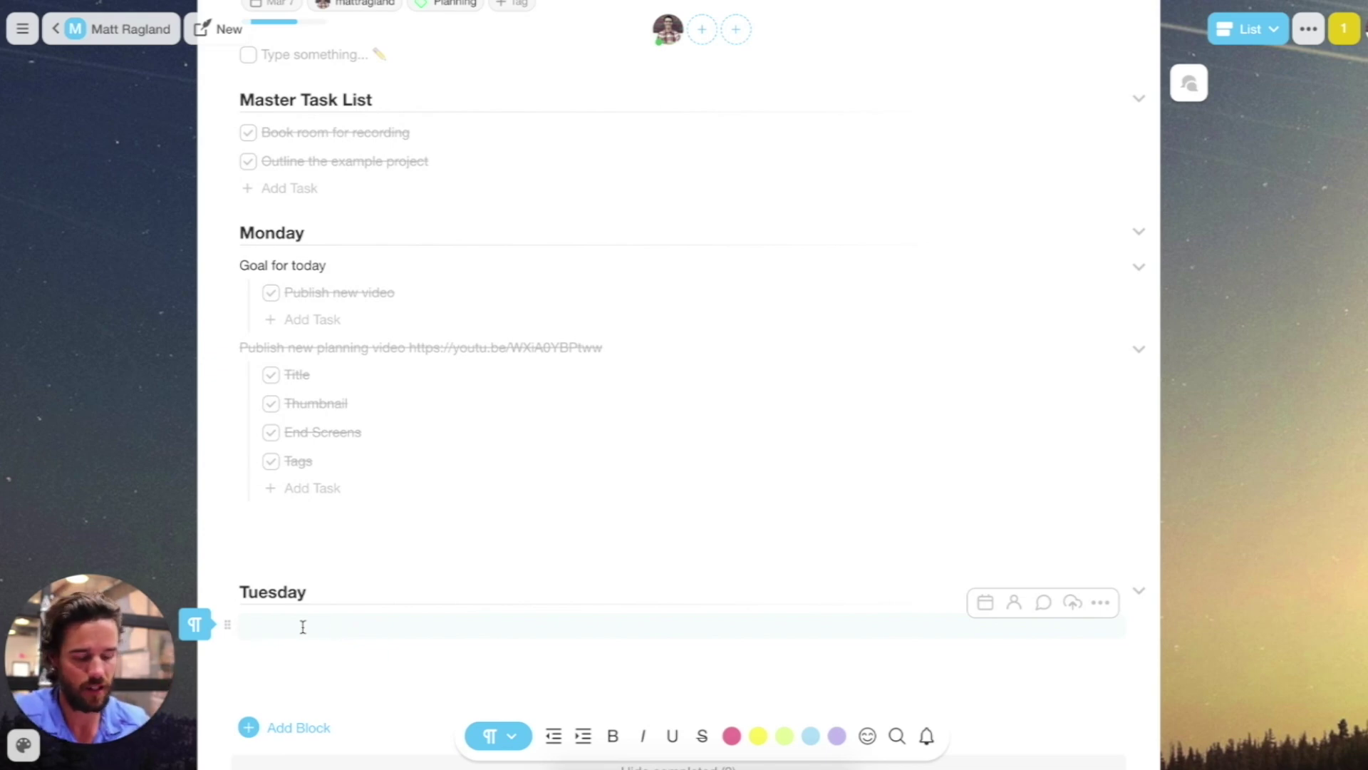
{"action": "type", "text": "Call"}
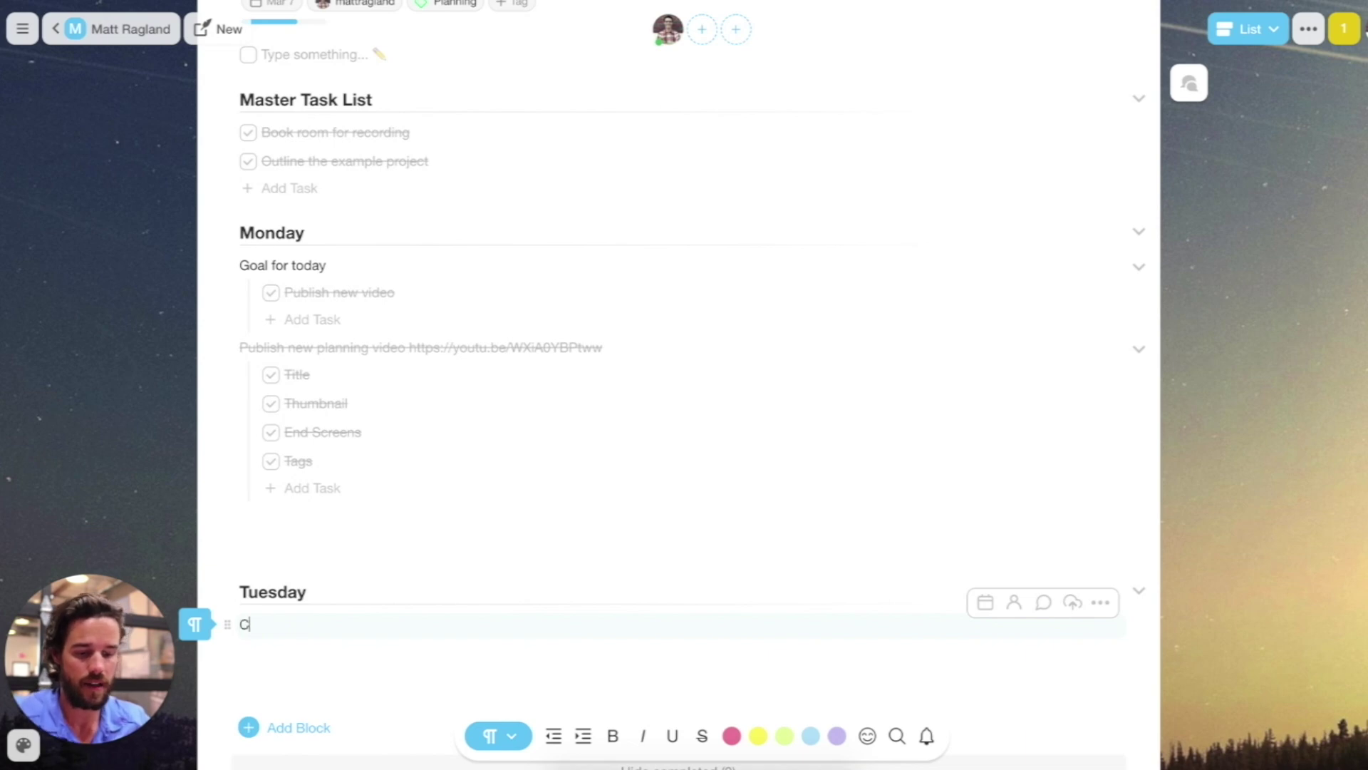
{"action": "key", "text": "BackSpace"}
{"action": "key", "text": "BackSpace"}
{"action": "key", "text": "BackSpace"}
{"action": "key", "text": "BackSpace"}
{"action": "type", "text": "Call at"}
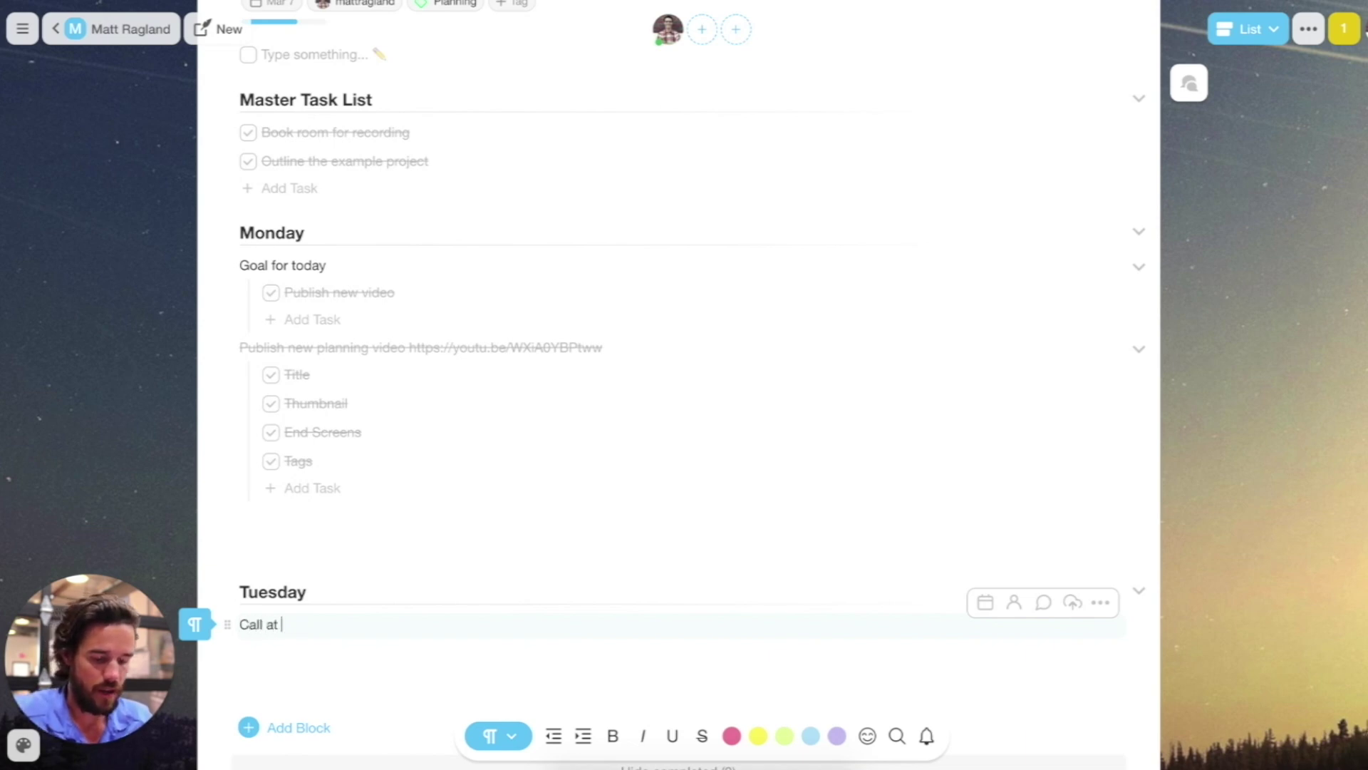
{"action": "type", "text": " 12pm with "}
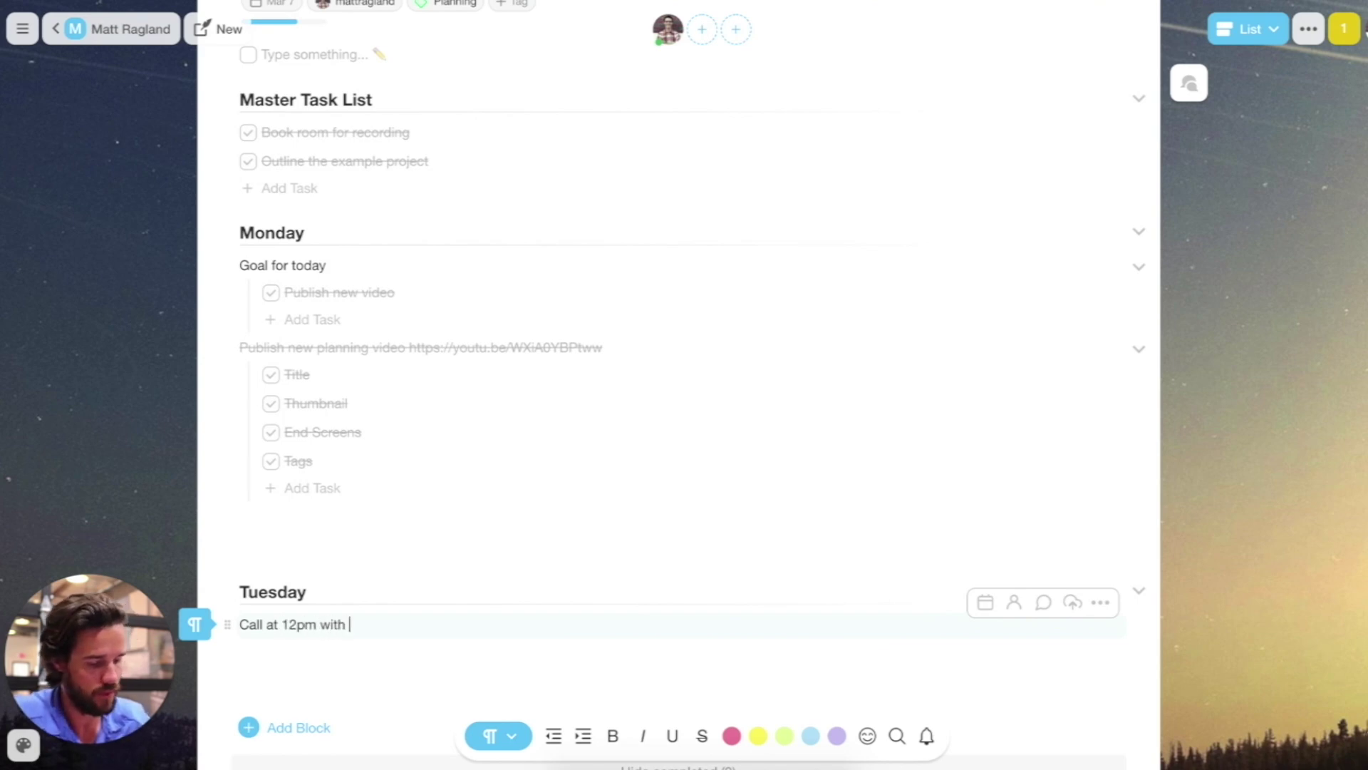
{"action": "type", "text": "@lor"}
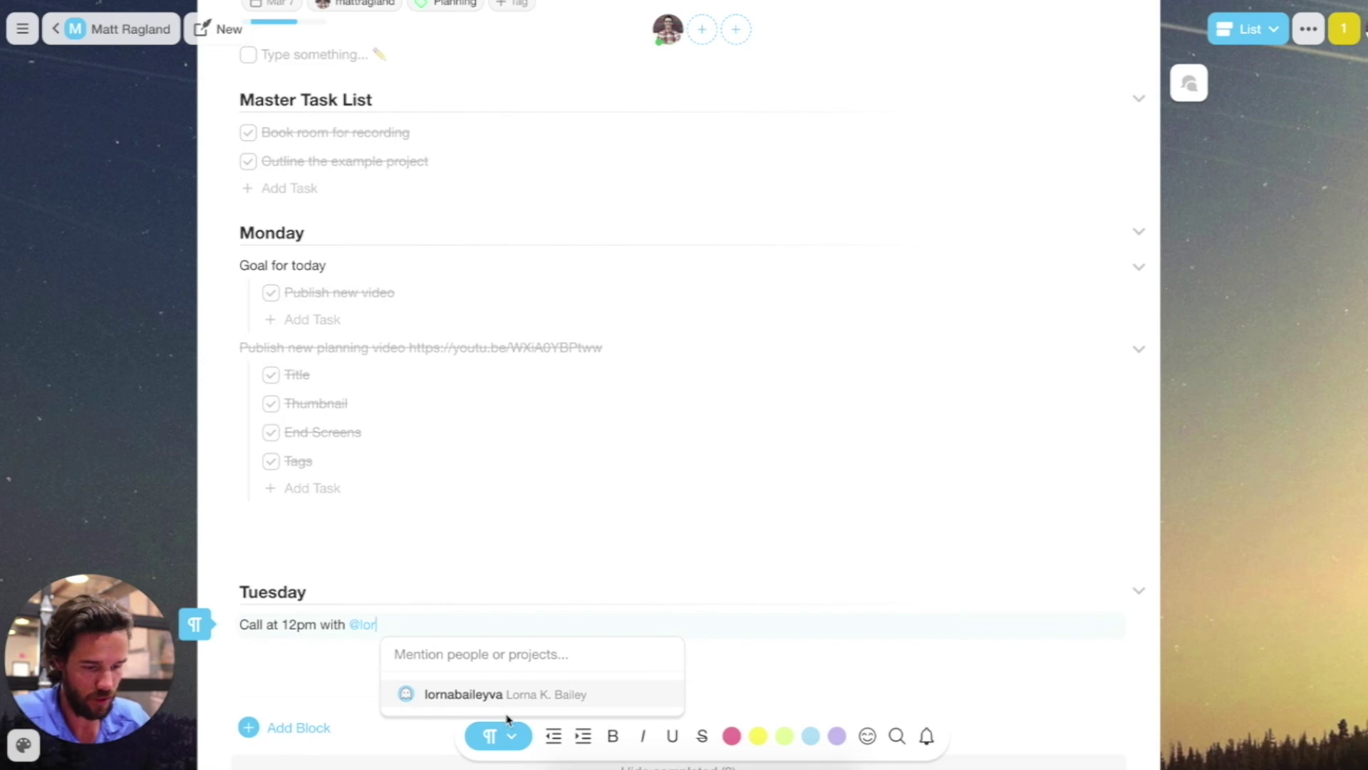
{"action": "left_click", "coordinate": [501, 706]}
{"action": "key", "text": "Return"}
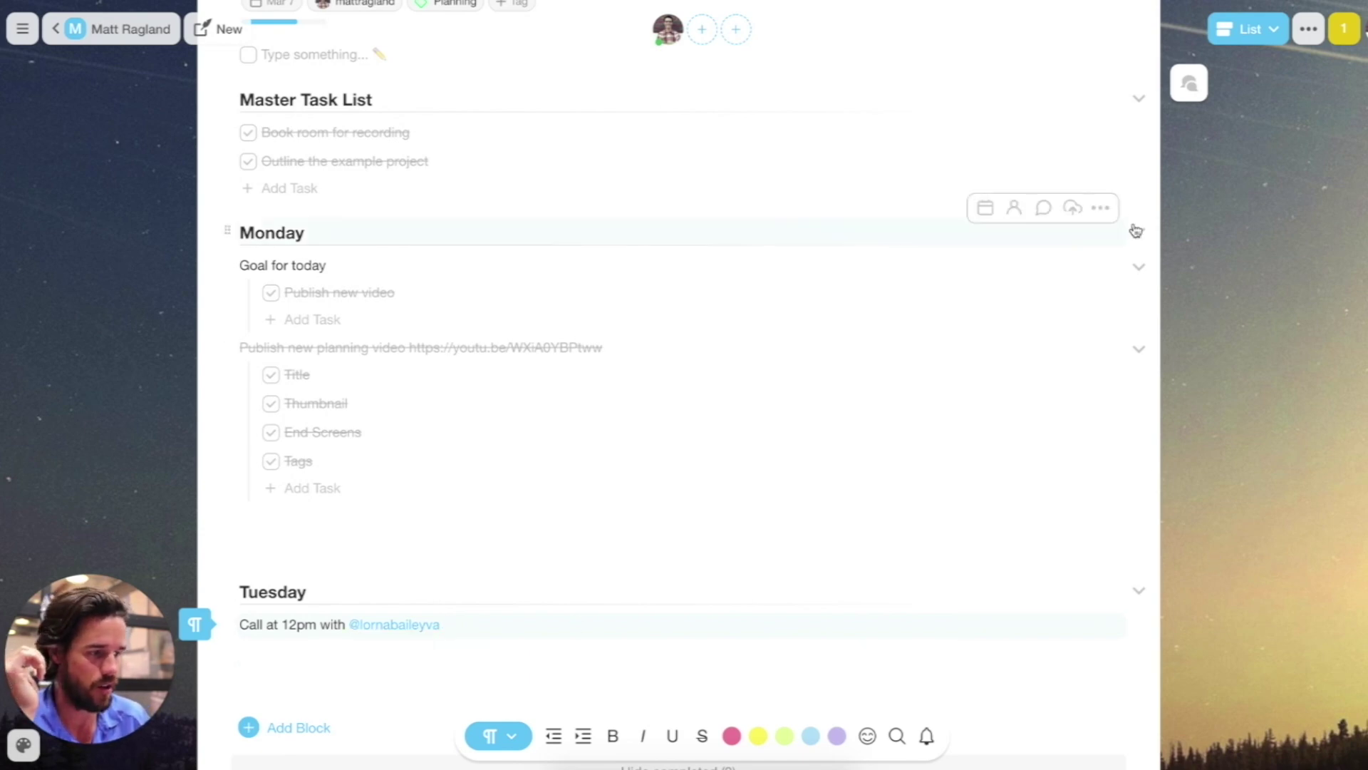
Step: Review the completed-task activity in the project's chat and close the chat
{"action": "left_click", "coordinate": [1191, 82]}
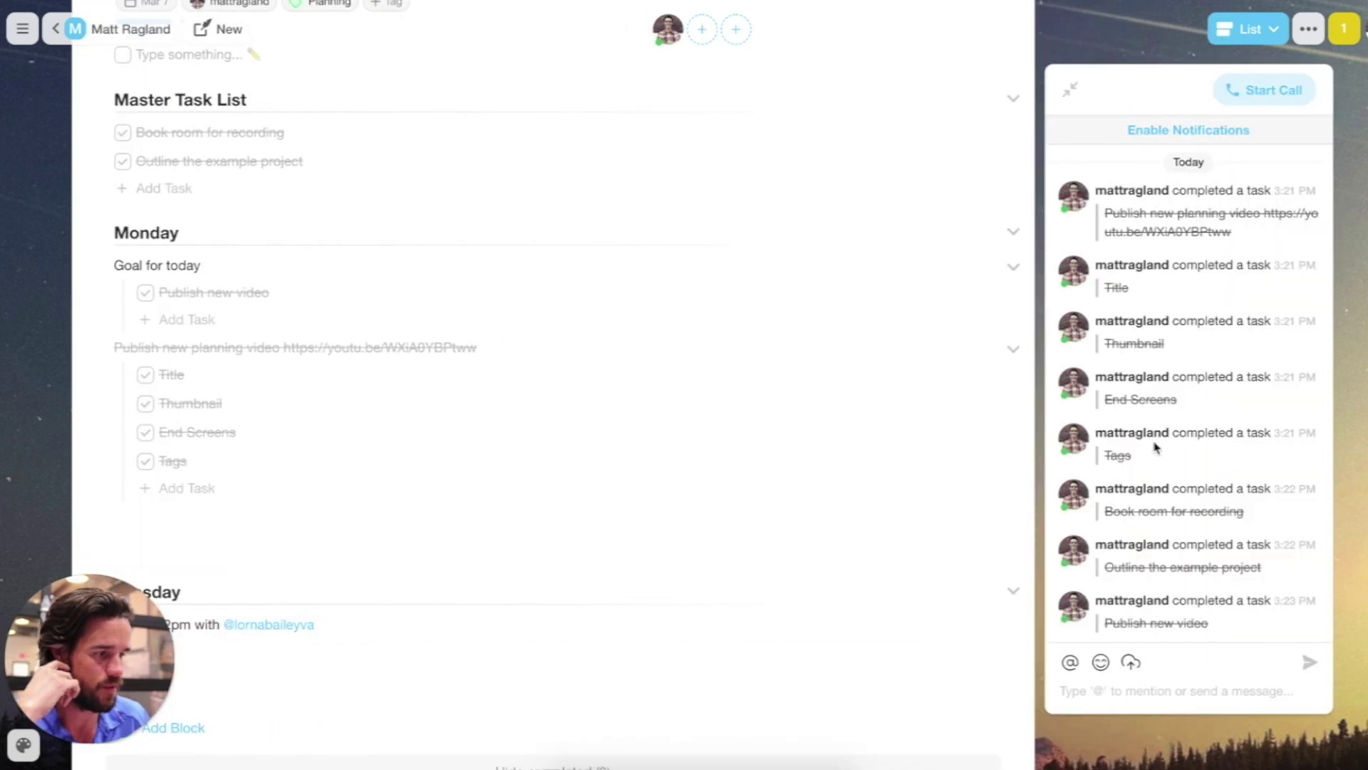
{"action": "scroll", "coordinate": [1138, 527], "scroll_direction": "down", "scroll_amount": 2}
{"action": "scroll", "coordinate": [1021, 401], "scroll_direction": "up", "scroll_amount": 5}
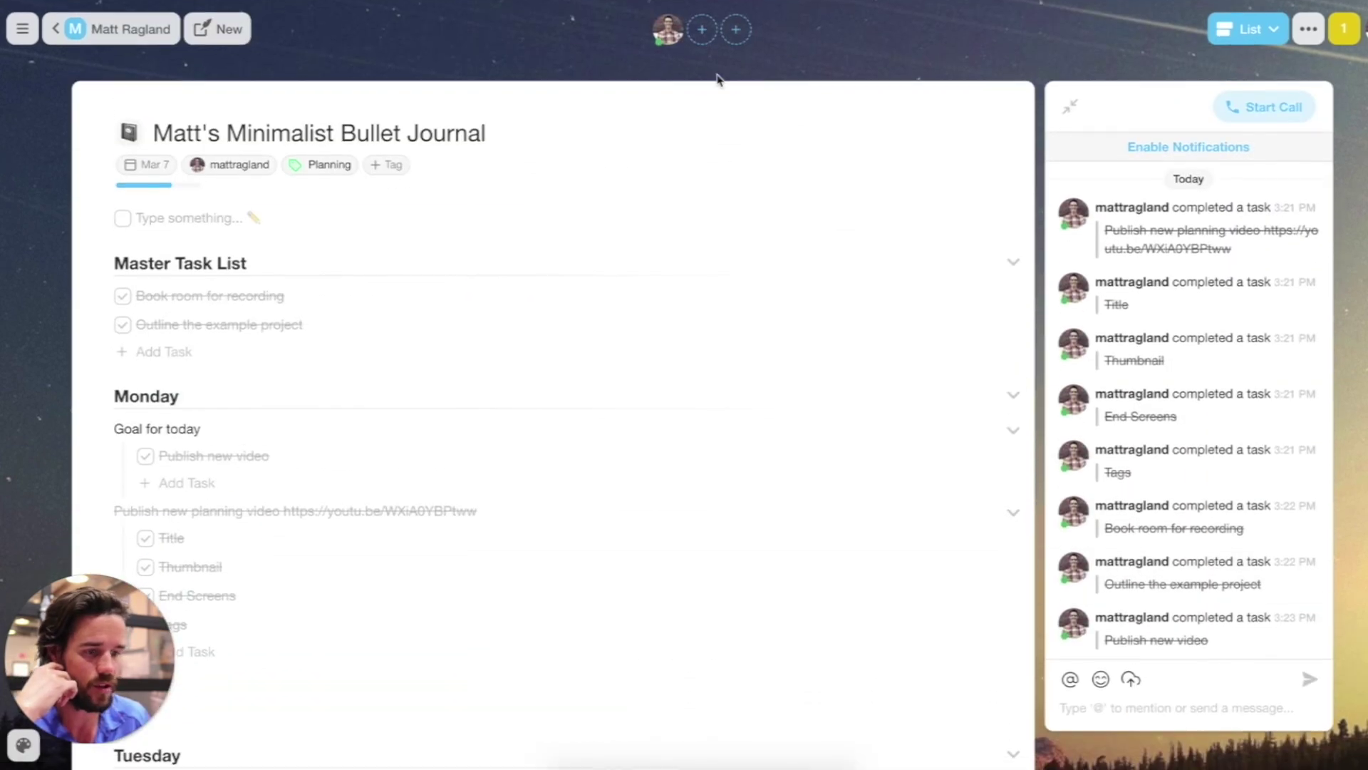
{"action": "left_click", "coordinate": [1070, 107]}
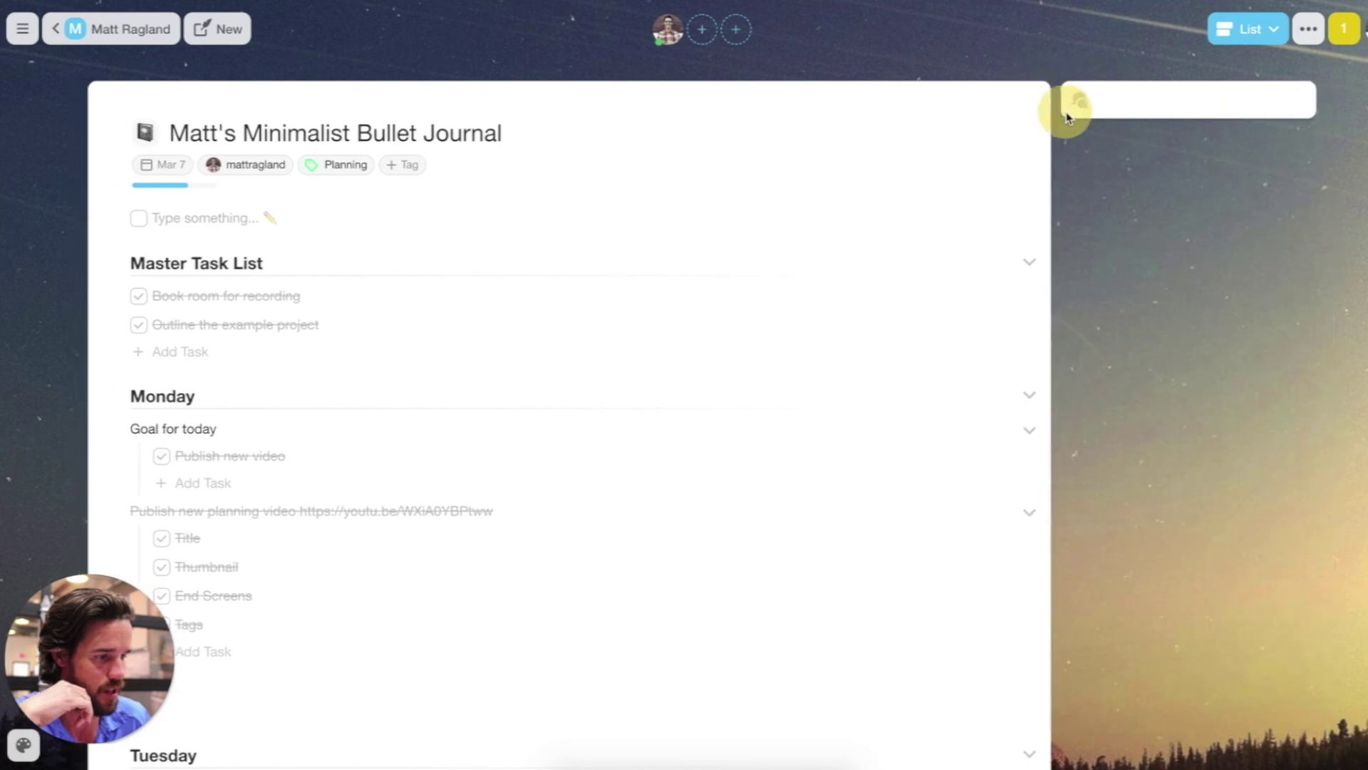
{"action": "scroll", "coordinate": [400, 533], "scroll_direction": "down", "scroll_amount": 5}
{"action": "scroll", "coordinate": [384, 562], "scroll_direction": "up", "scroll_amount": 5}
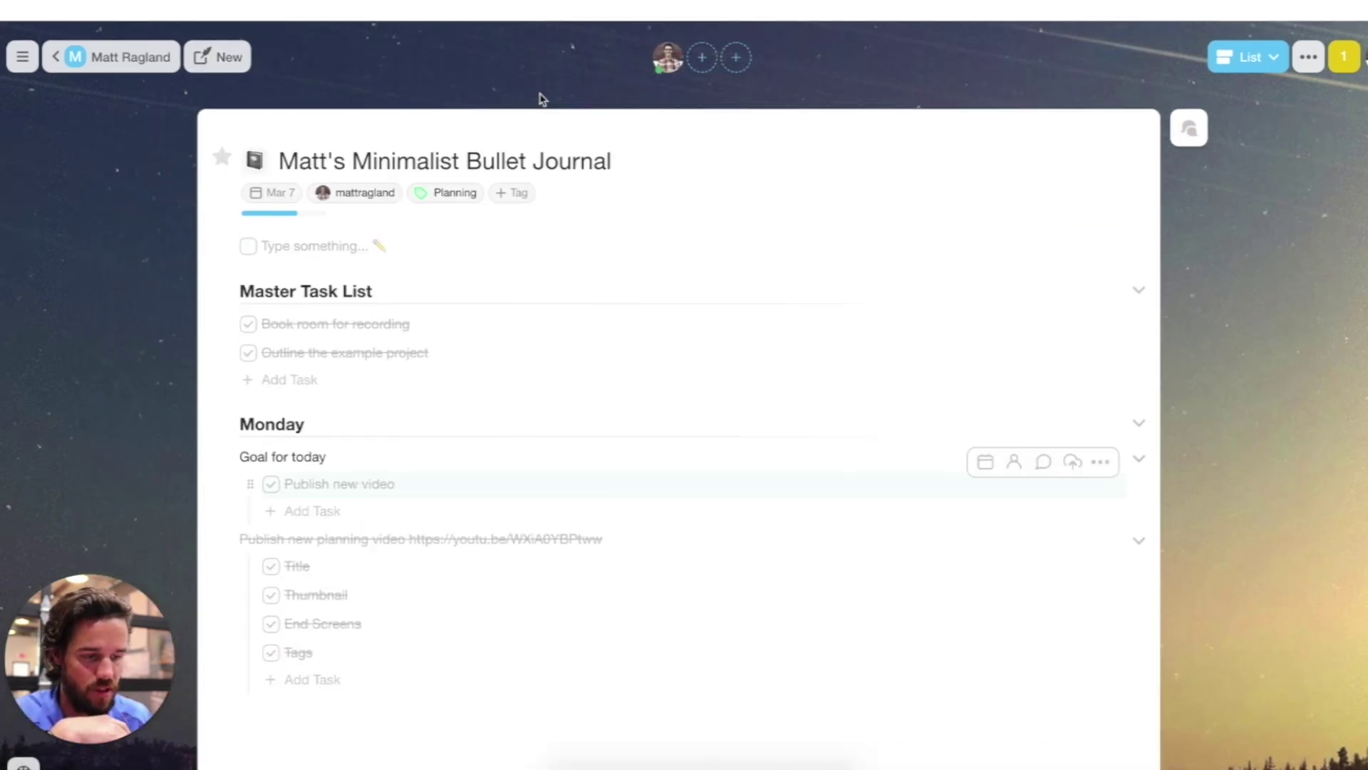
Step: Invite the suggested team member to the bullet journal project, keeping the Editor role
{"action": "left_click", "coordinate": [702, 30]}
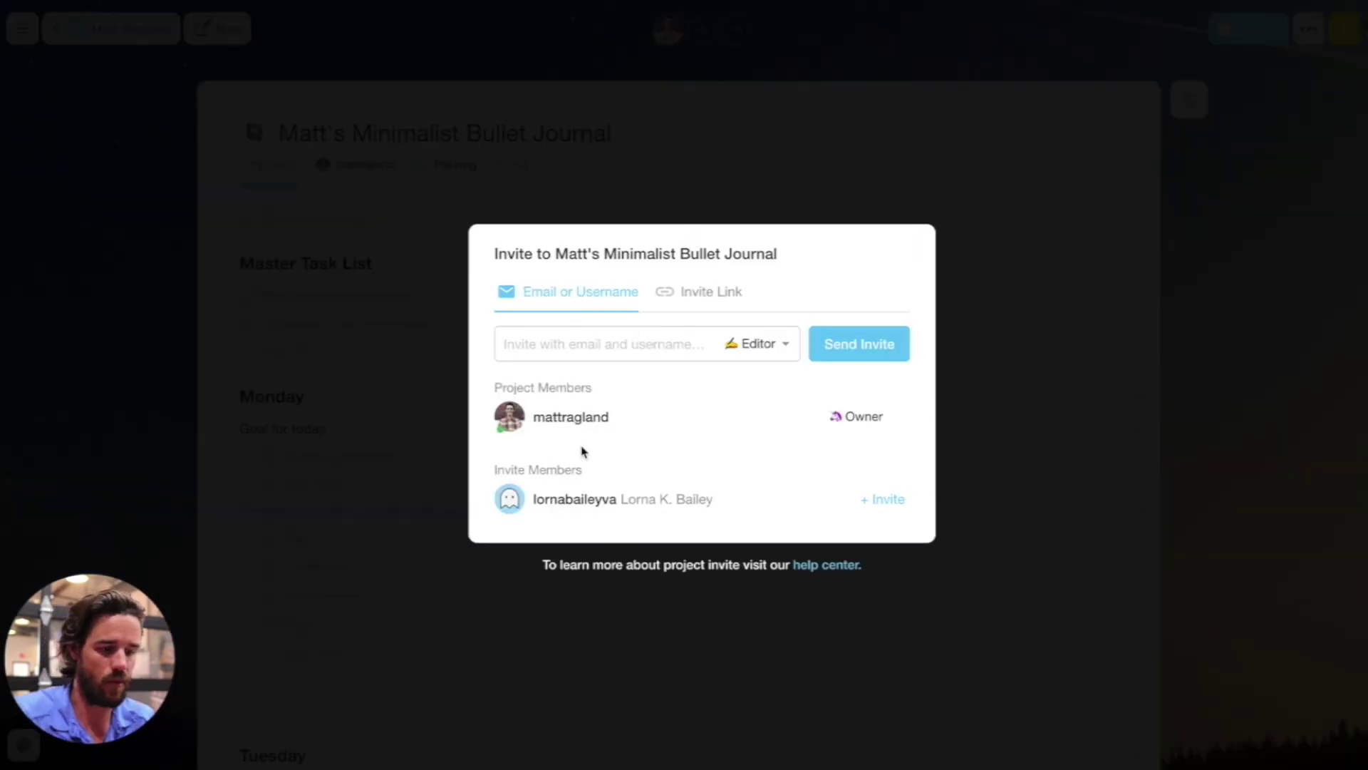
{"action": "left_click", "coordinate": [885, 498]}
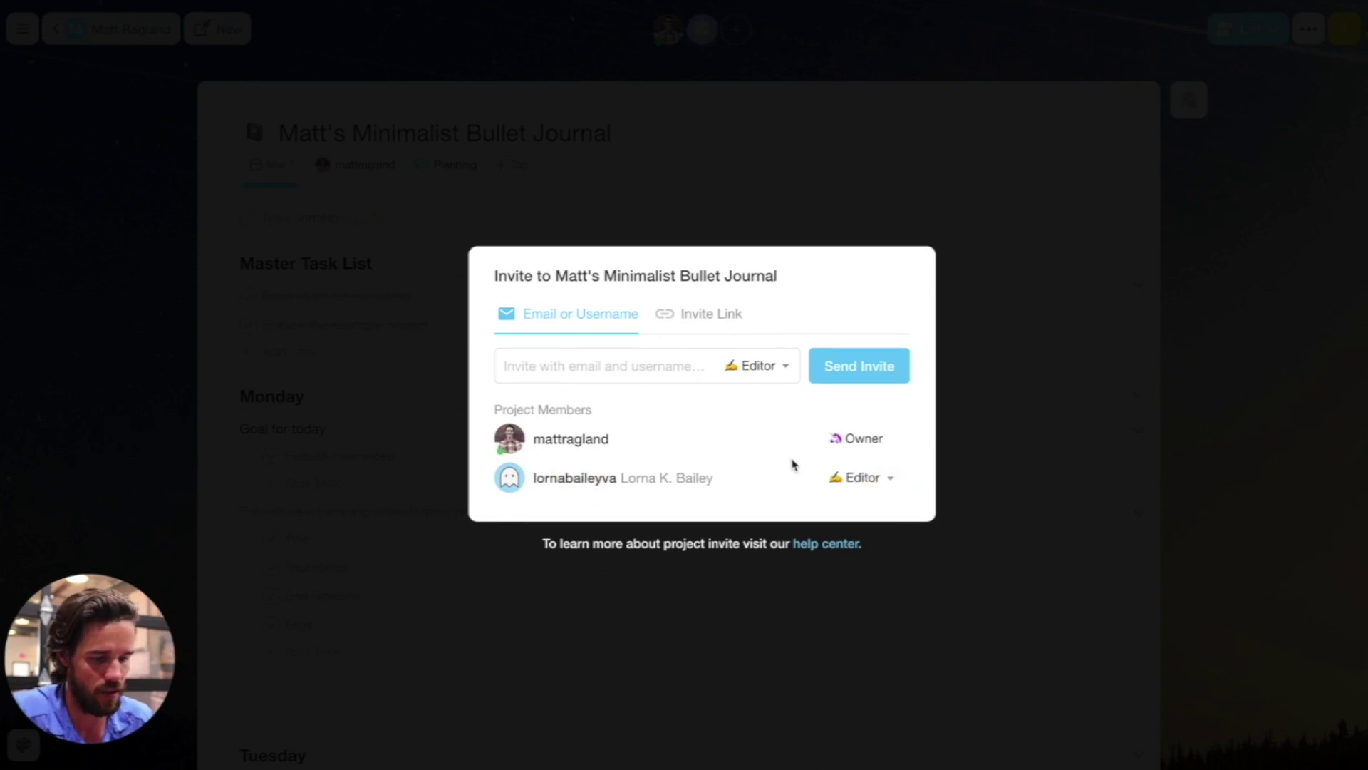
{"action": "left_click", "coordinate": [863, 478]}
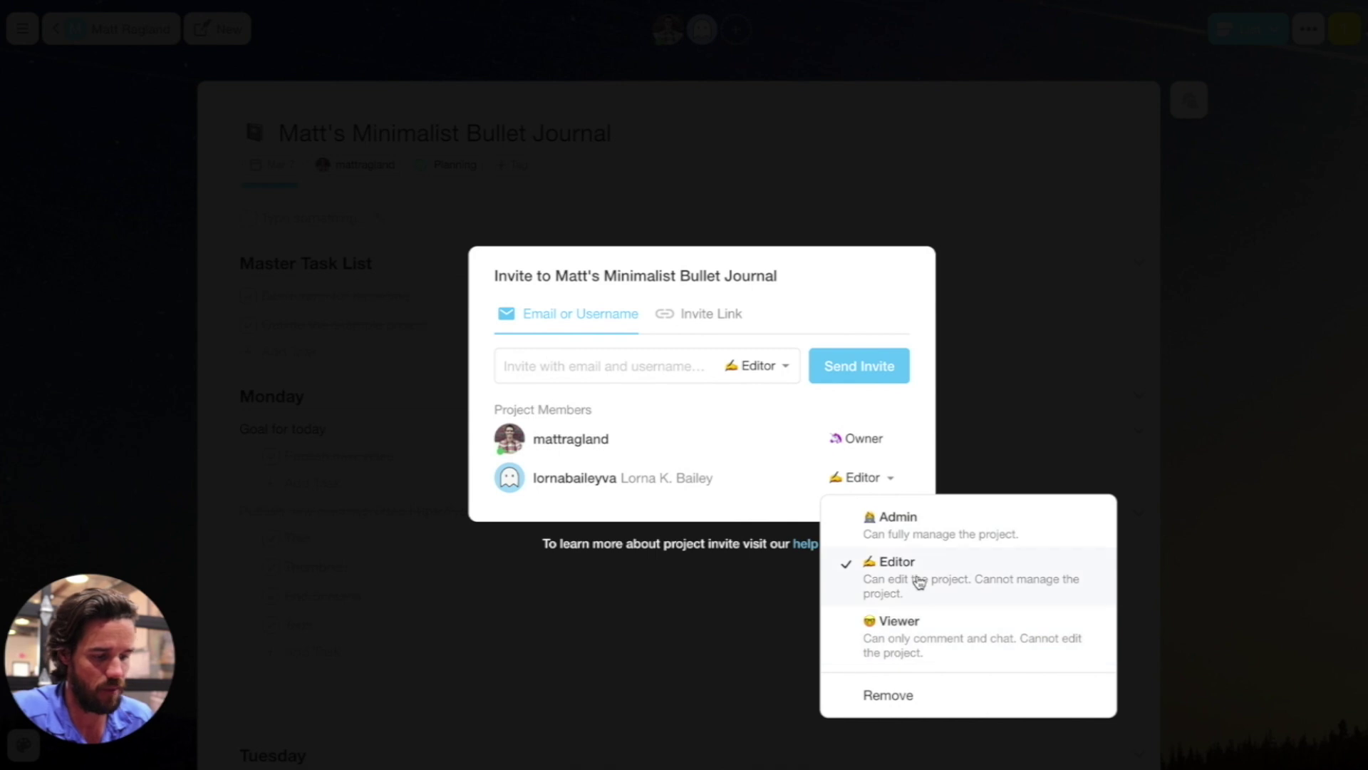
{"action": "left_click", "coordinate": [859, 283]}
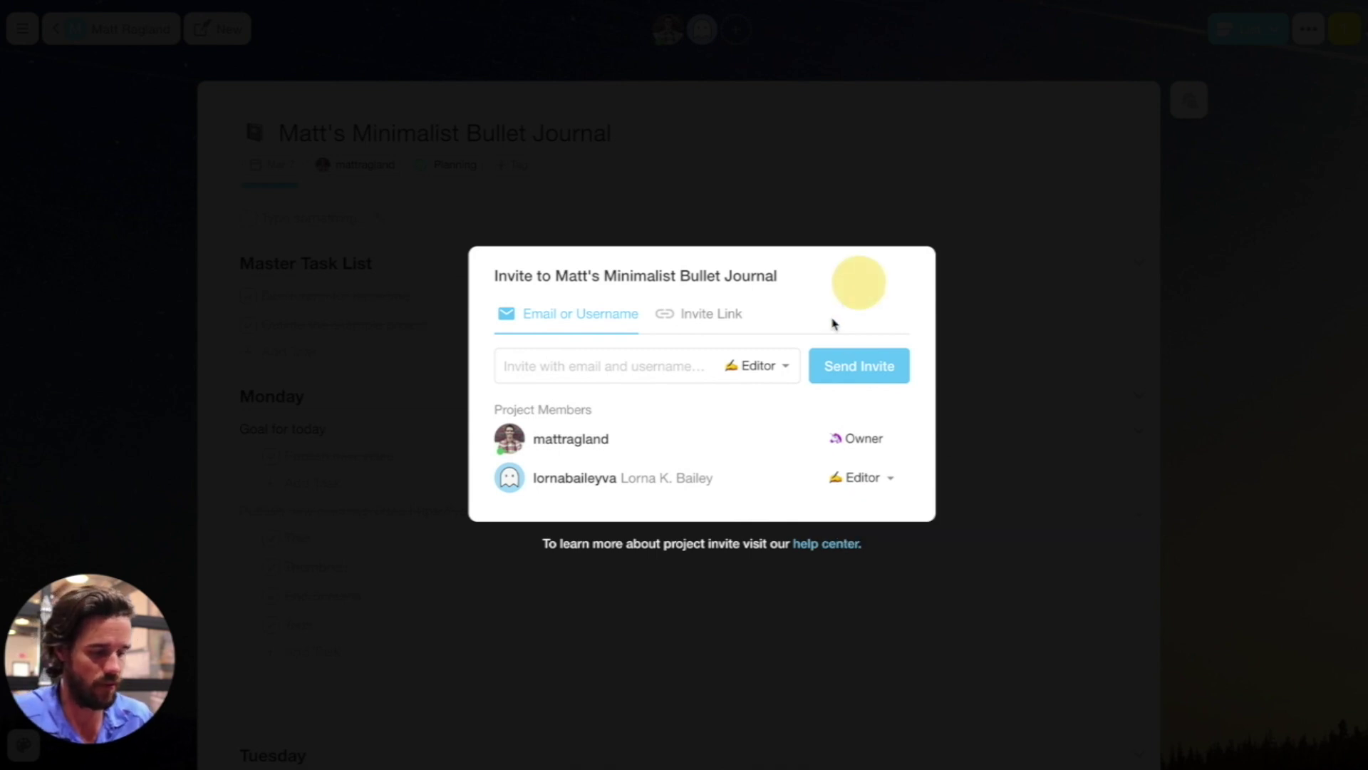
{"action": "left_click", "coordinate": [788, 152]}
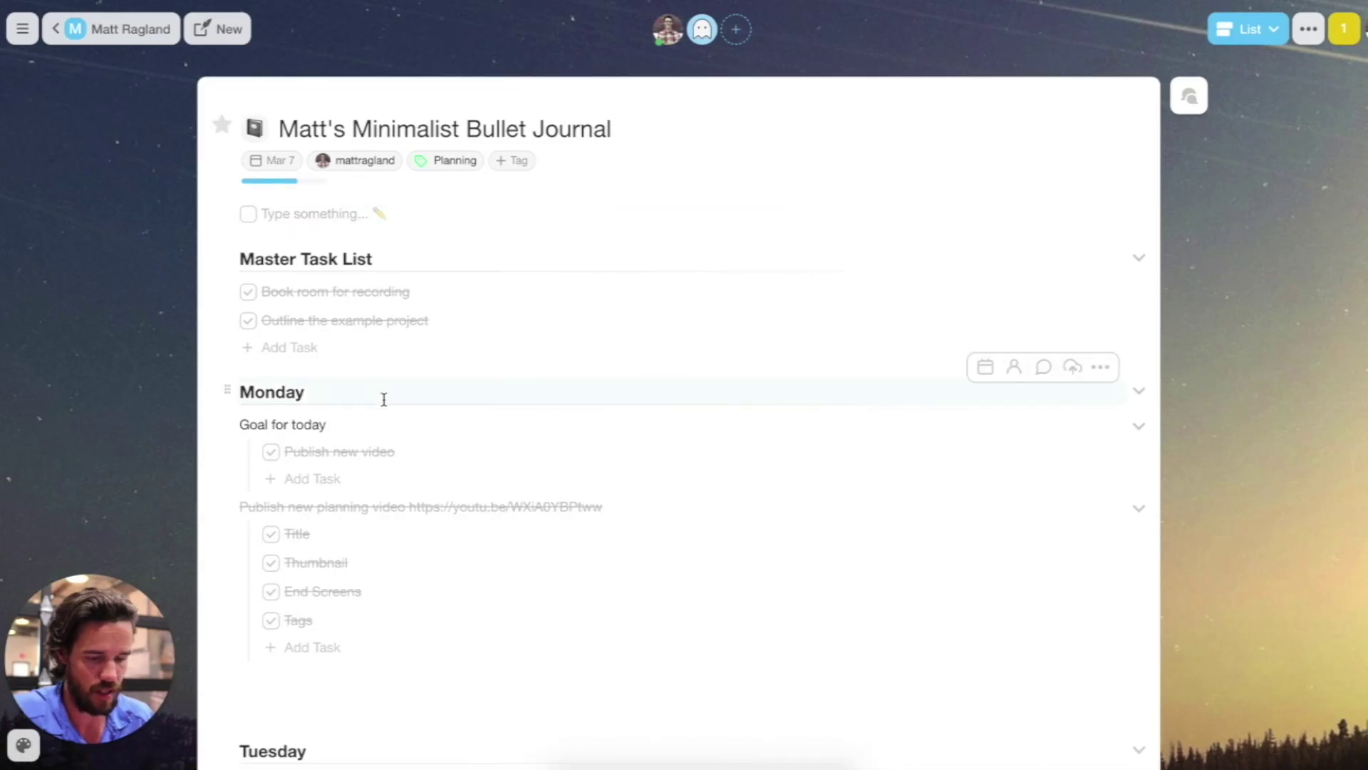
{"action": "scroll", "coordinate": [382, 428], "scroll_direction": "down", "scroll_amount": 5}
{"action": "scroll", "coordinate": [357, 535], "scroll_direction": "up", "scroll_amount": 5}
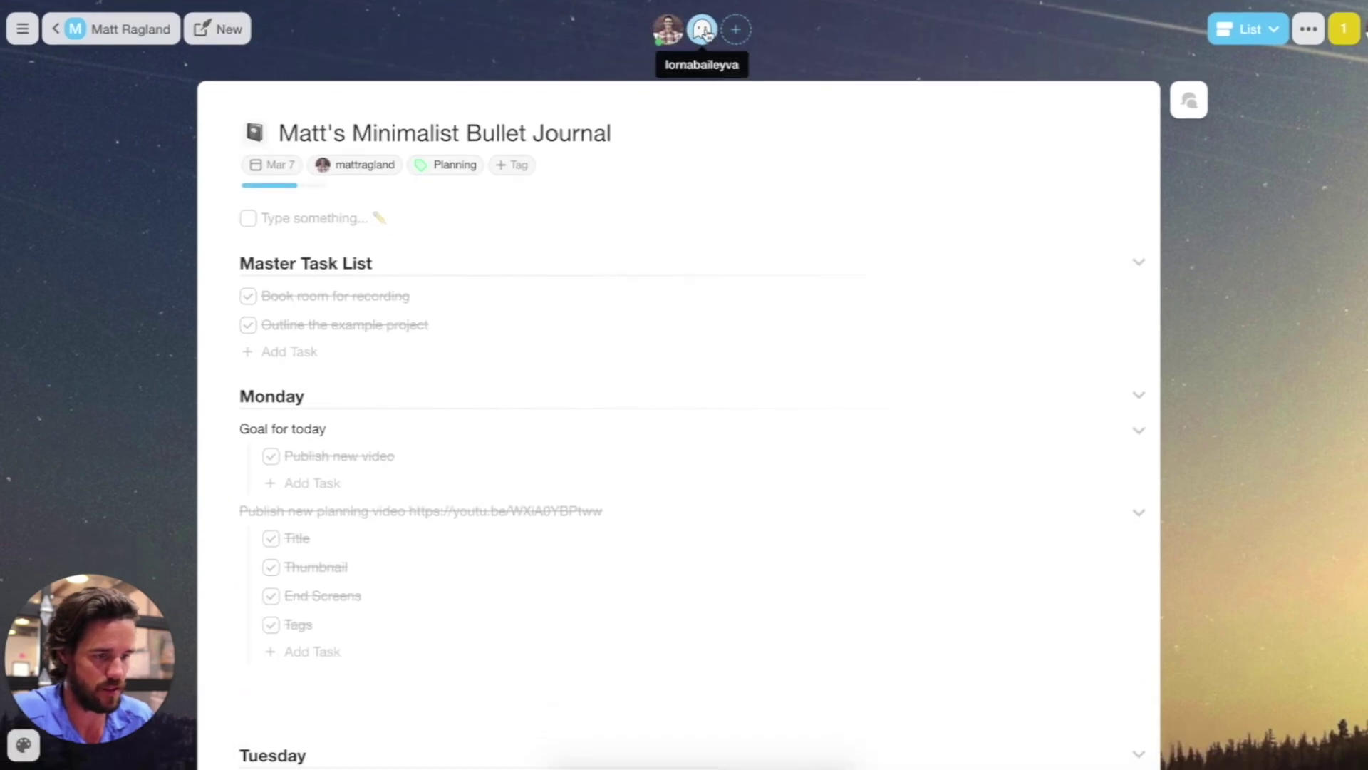
Step: Add the line "Additional edits on the Taskade video" below the call entry in the Tuesday block
{"action": "scroll", "coordinate": [583, 247], "scroll_direction": "down", "scroll_amount": 5}
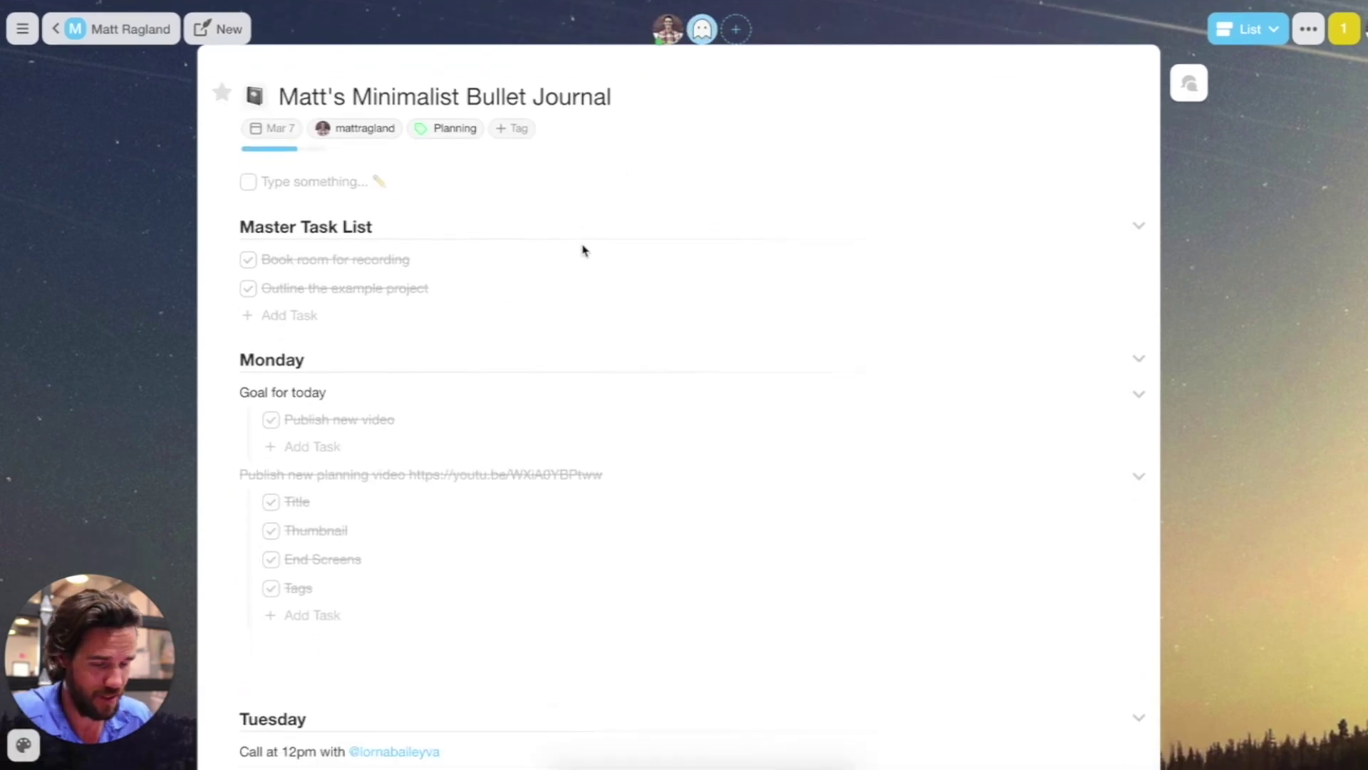
{"action": "left_click", "coordinate": [288, 496]}
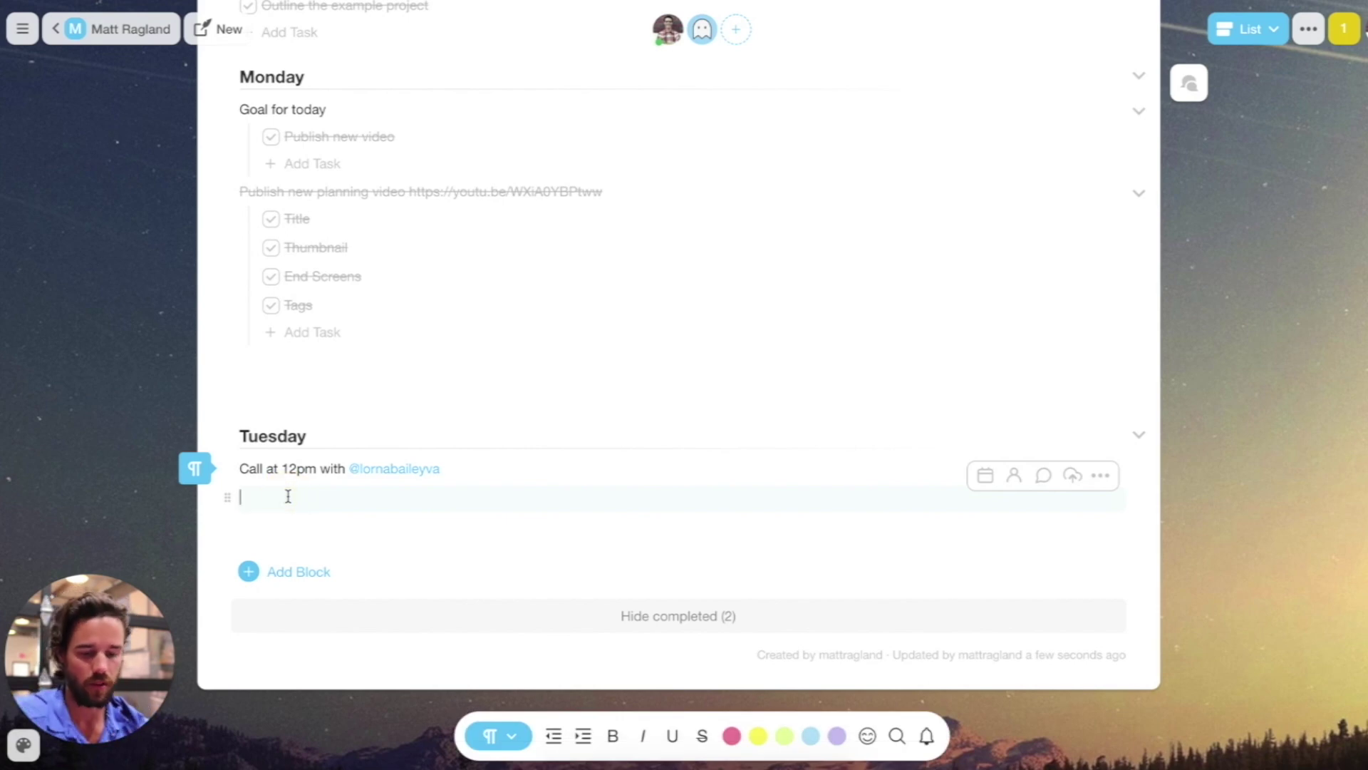
{"action": "scroll", "coordinate": [288, 496], "scroll_direction": "up", "scroll_amount": 2}
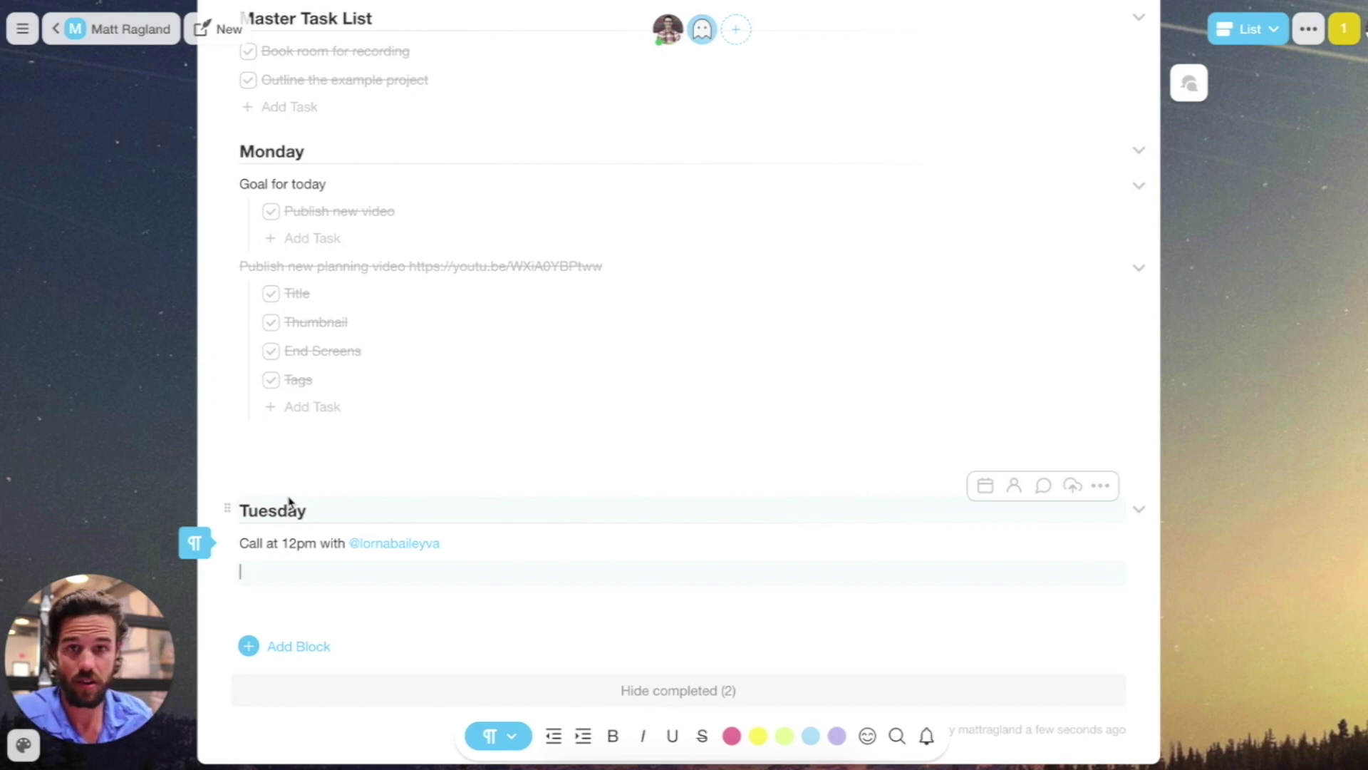
{"action": "type", "text": "Ad"}
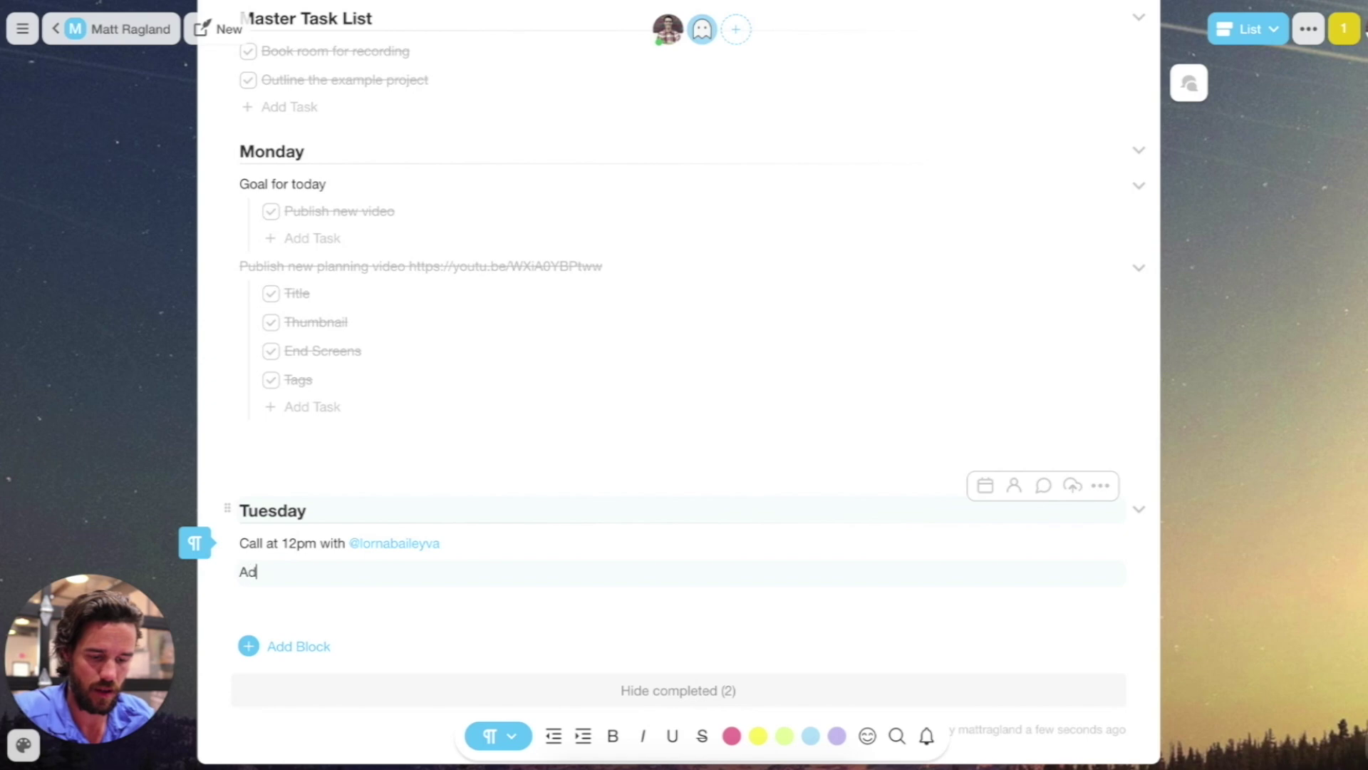
{"action": "type", "text": "ditional edits"}
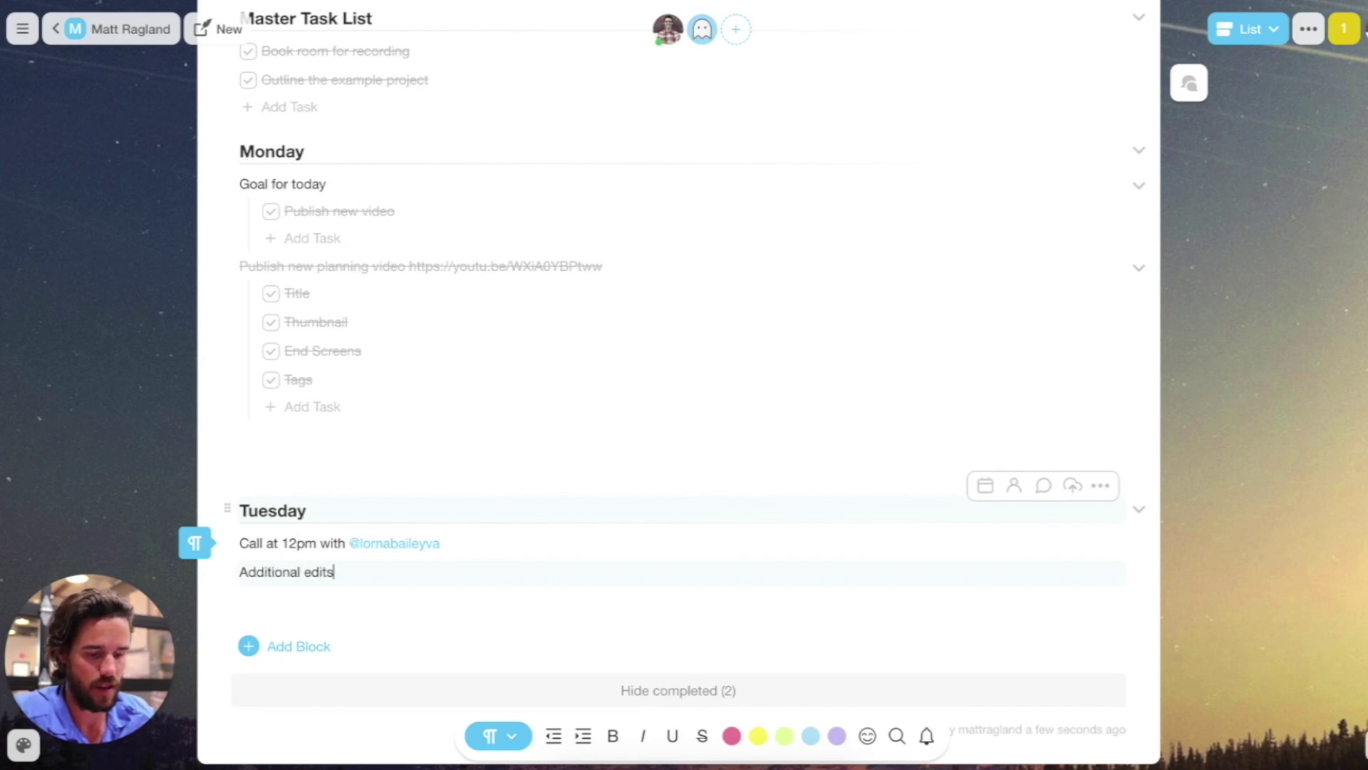
{"action": "type", "text": " on the Taskade video"}
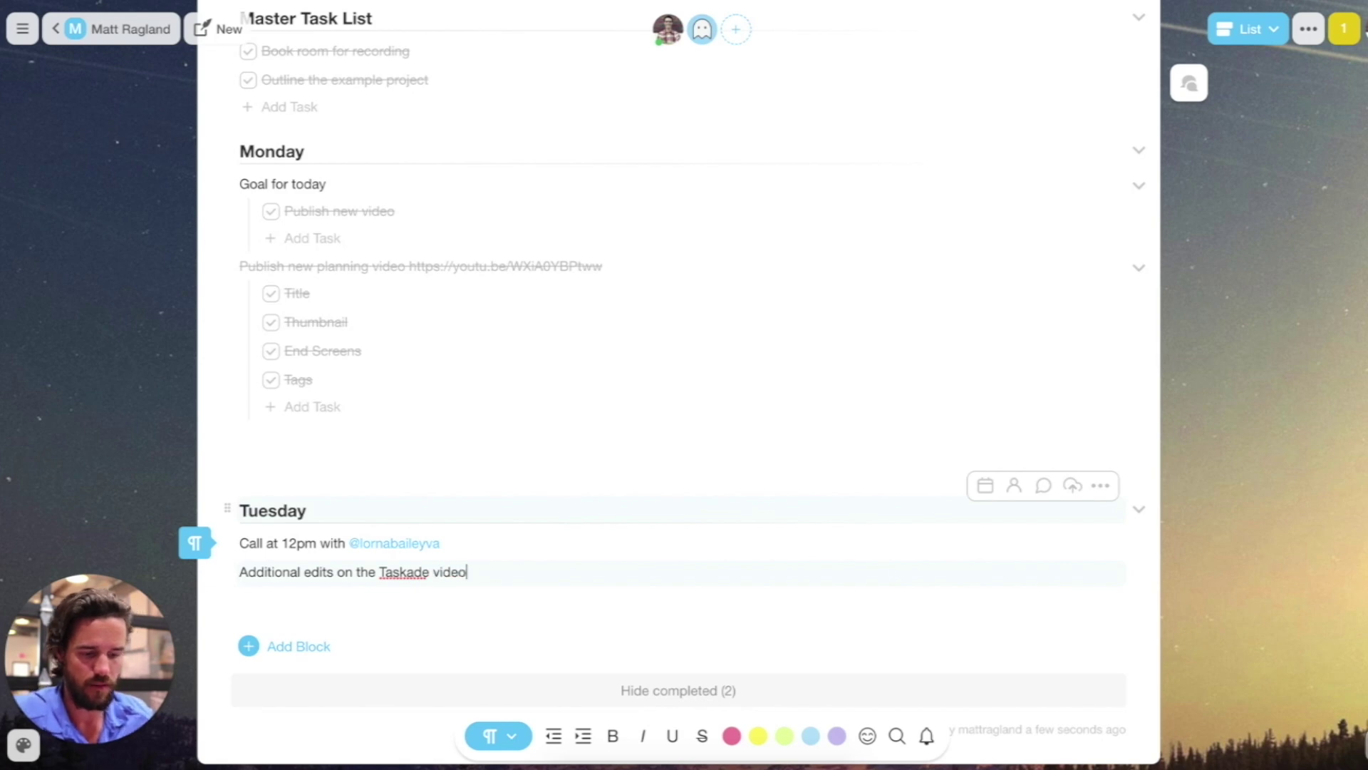
Step: Add an empty indented checkbox subtask beneath "Additional edits on the Taskade video"
{"action": "key", "text": "Return"}
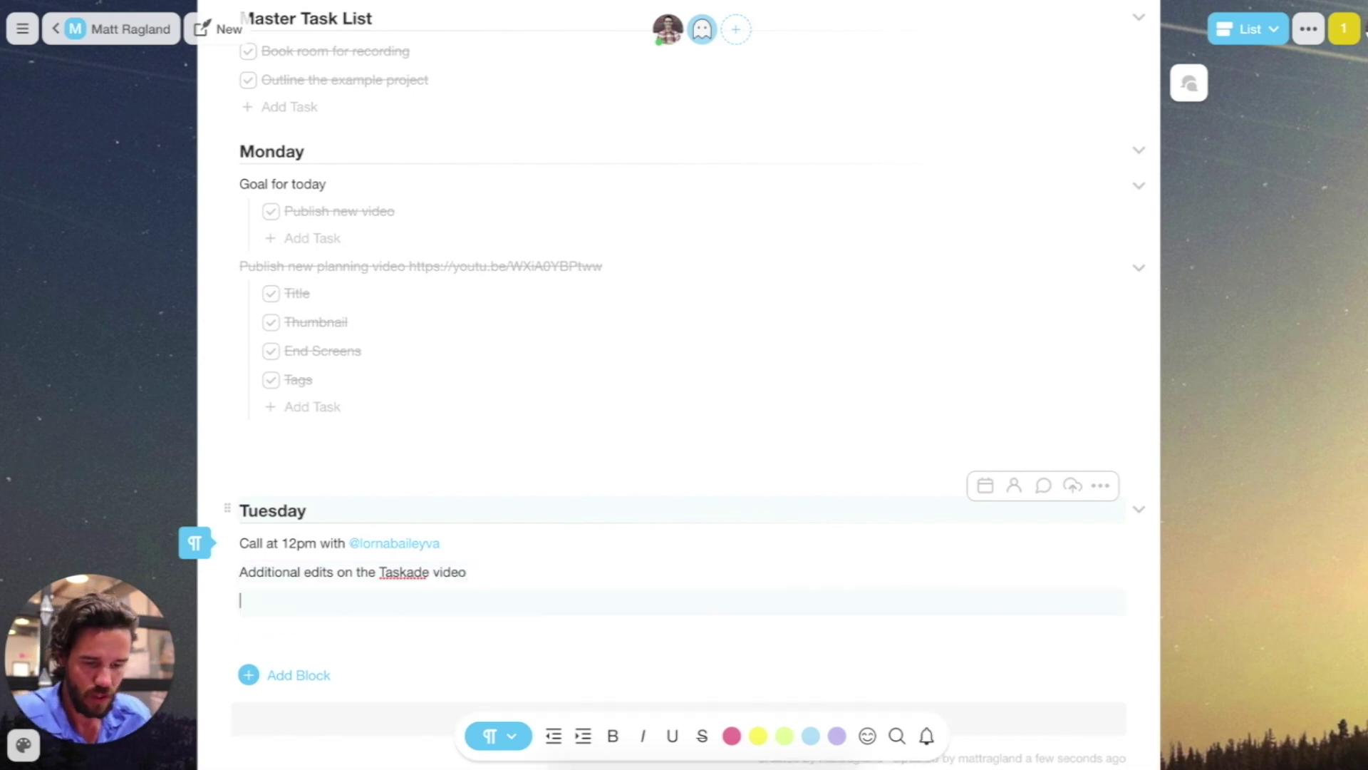
{"action": "key", "text": "Tab"}
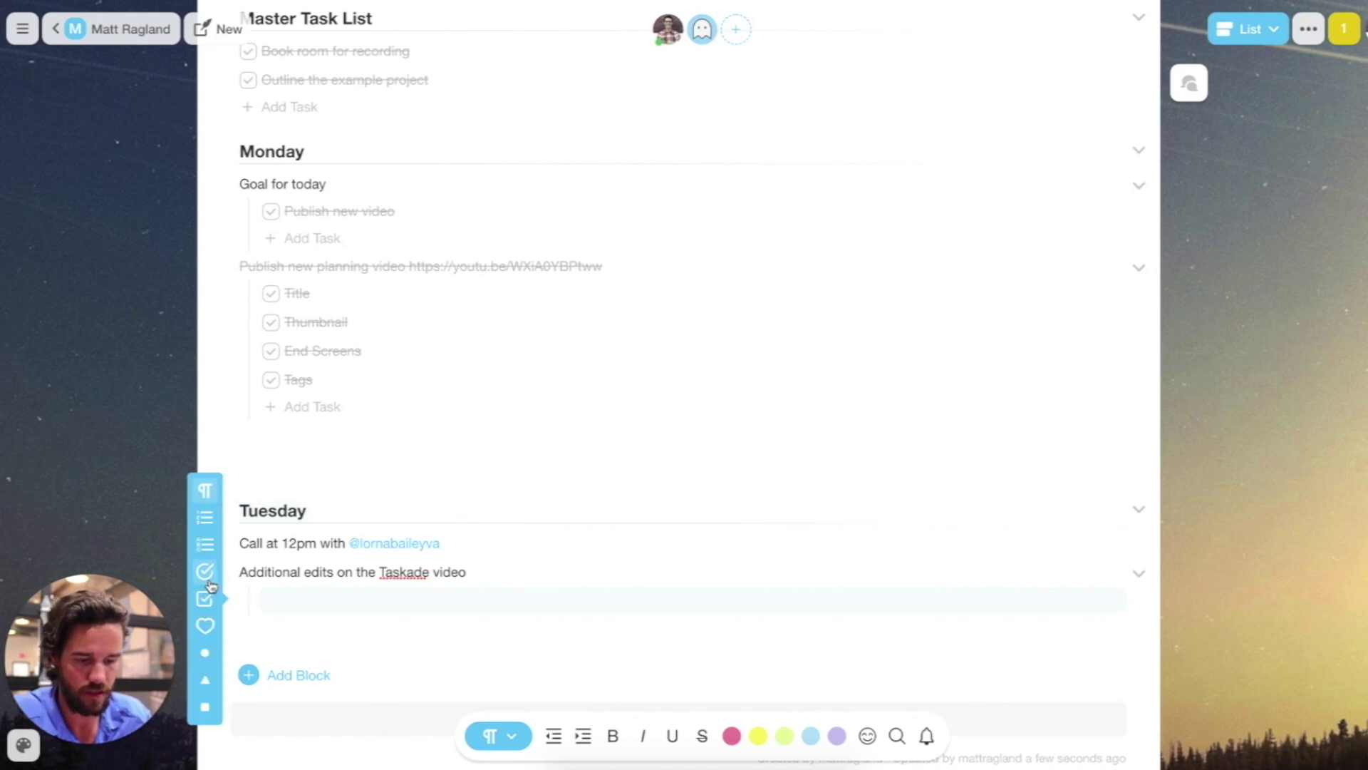
{"action": "left_click", "coordinate": [208, 600]}
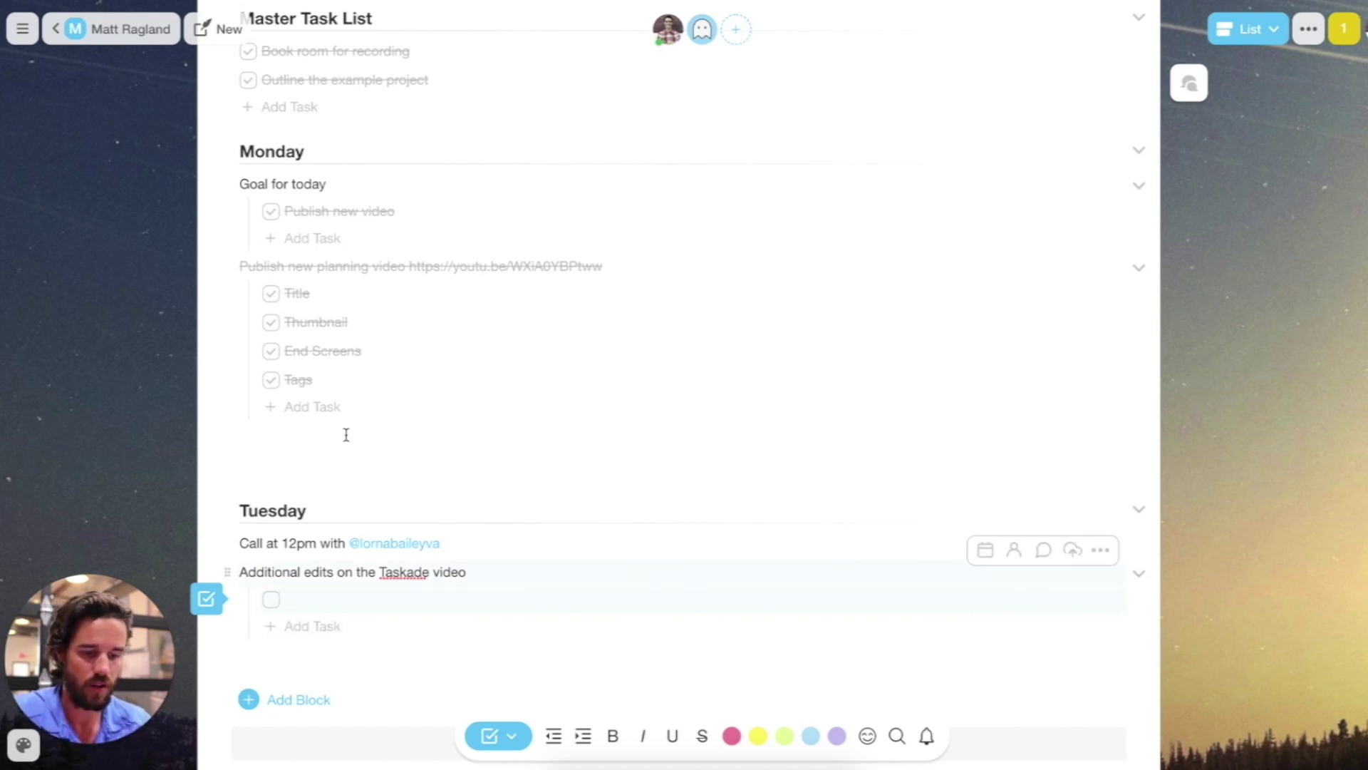
{"action": "scroll", "coordinate": [366, 397], "scroll_direction": "up", "scroll_amount": 3}
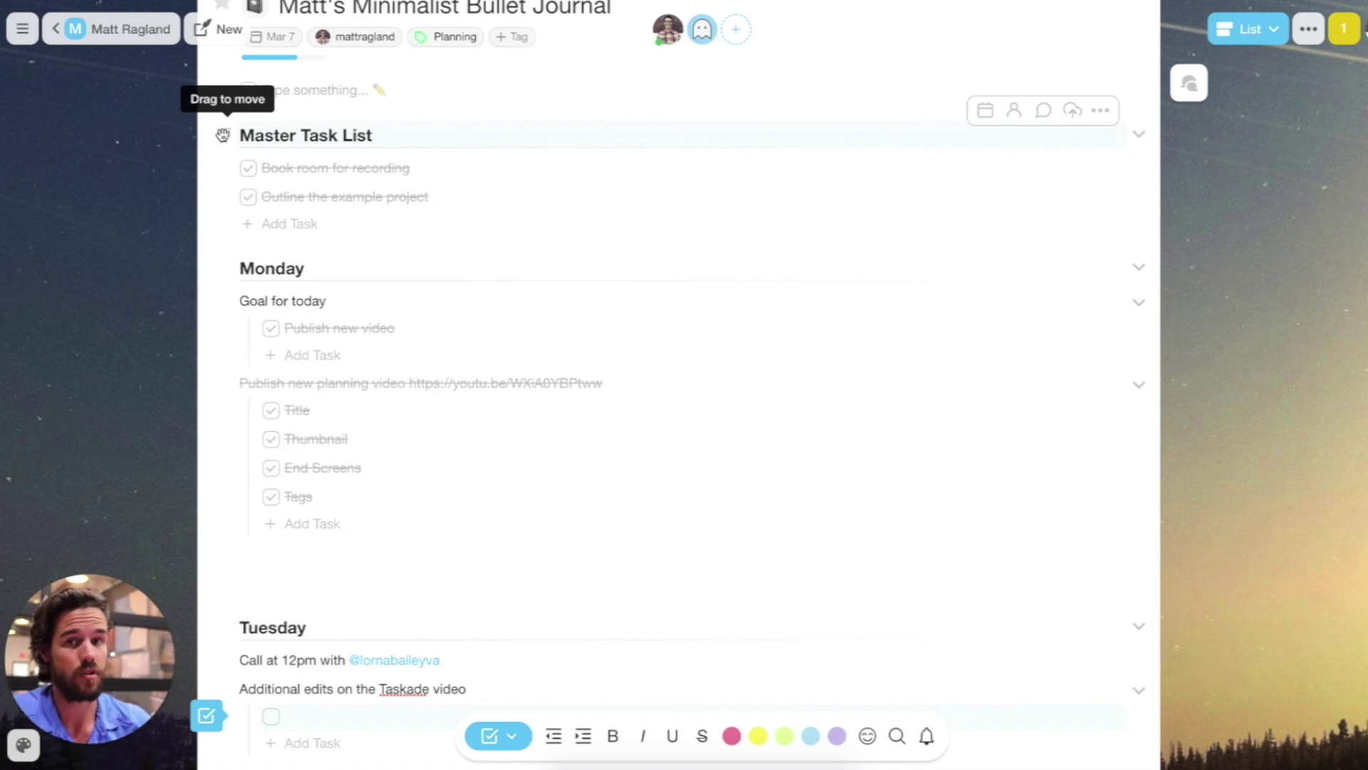
{"action": "scroll", "coordinate": [198, 361], "scroll_direction": "down", "scroll_amount": 6}
{"action": "left_click", "coordinate": [297, 570]}
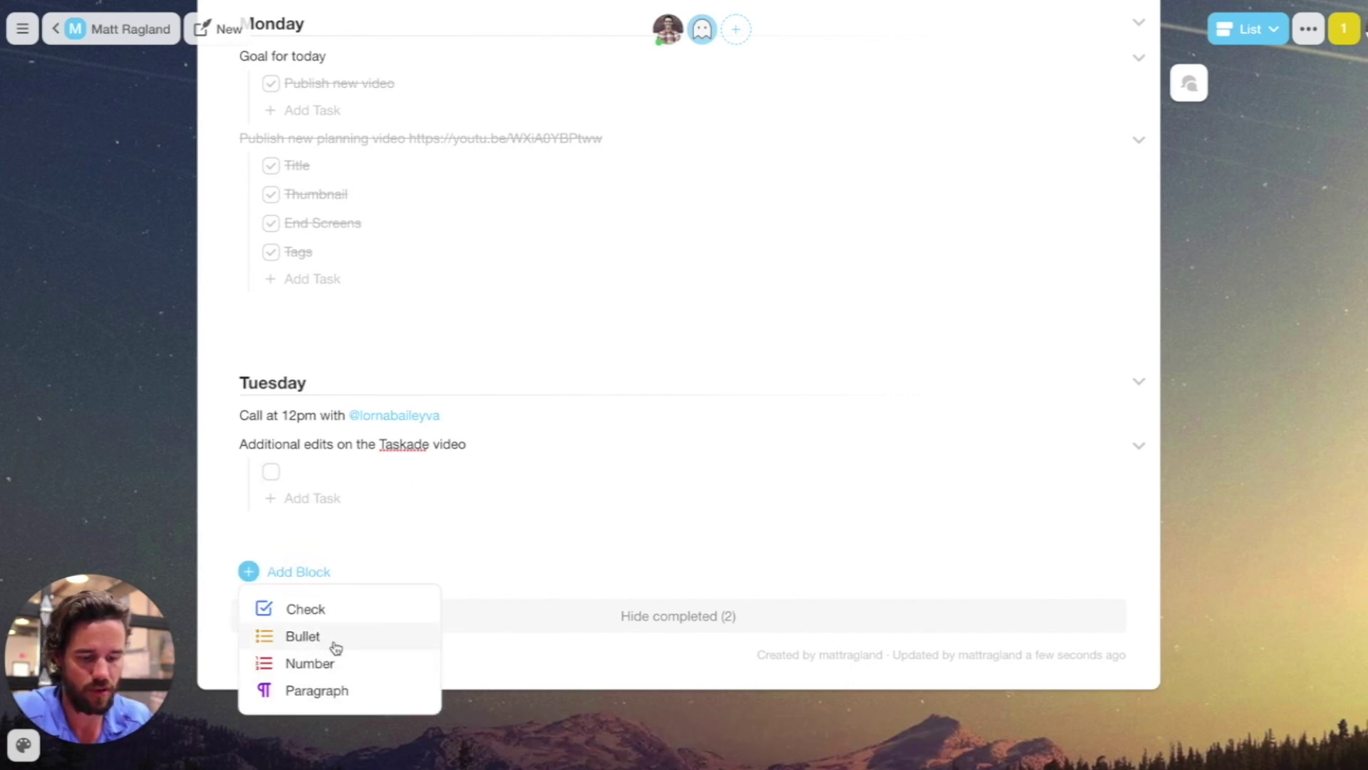
{"action": "left_click", "coordinate": [519, 566]}
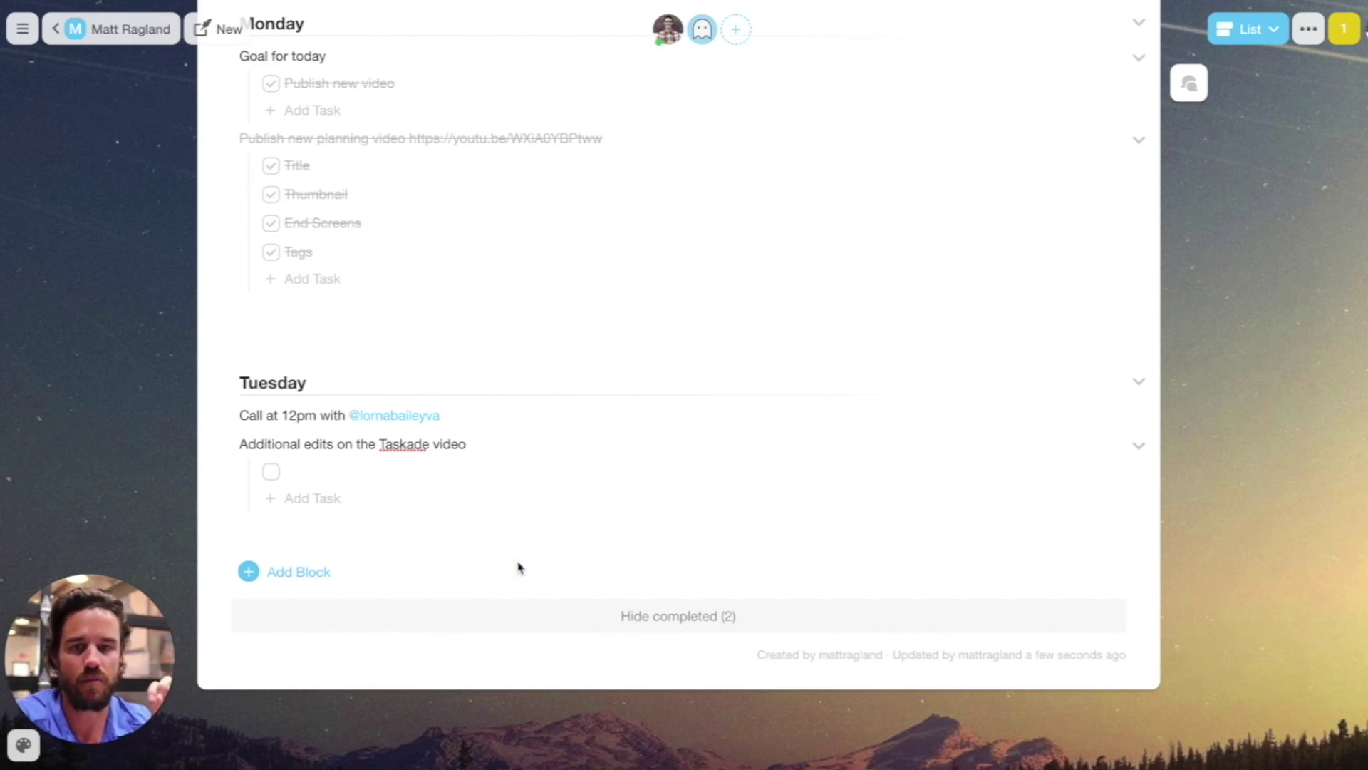
{"action": "scroll", "coordinate": [519, 567], "scroll_direction": "up", "scroll_amount": 5}
{"action": "scroll", "coordinate": [462, 267], "scroll_direction": "down", "scroll_amount": 5}
Step: Delete the project's Mar 7 due date
{"action": "scroll", "coordinate": [342, 443], "scroll_direction": "up", "scroll_amount": 5}
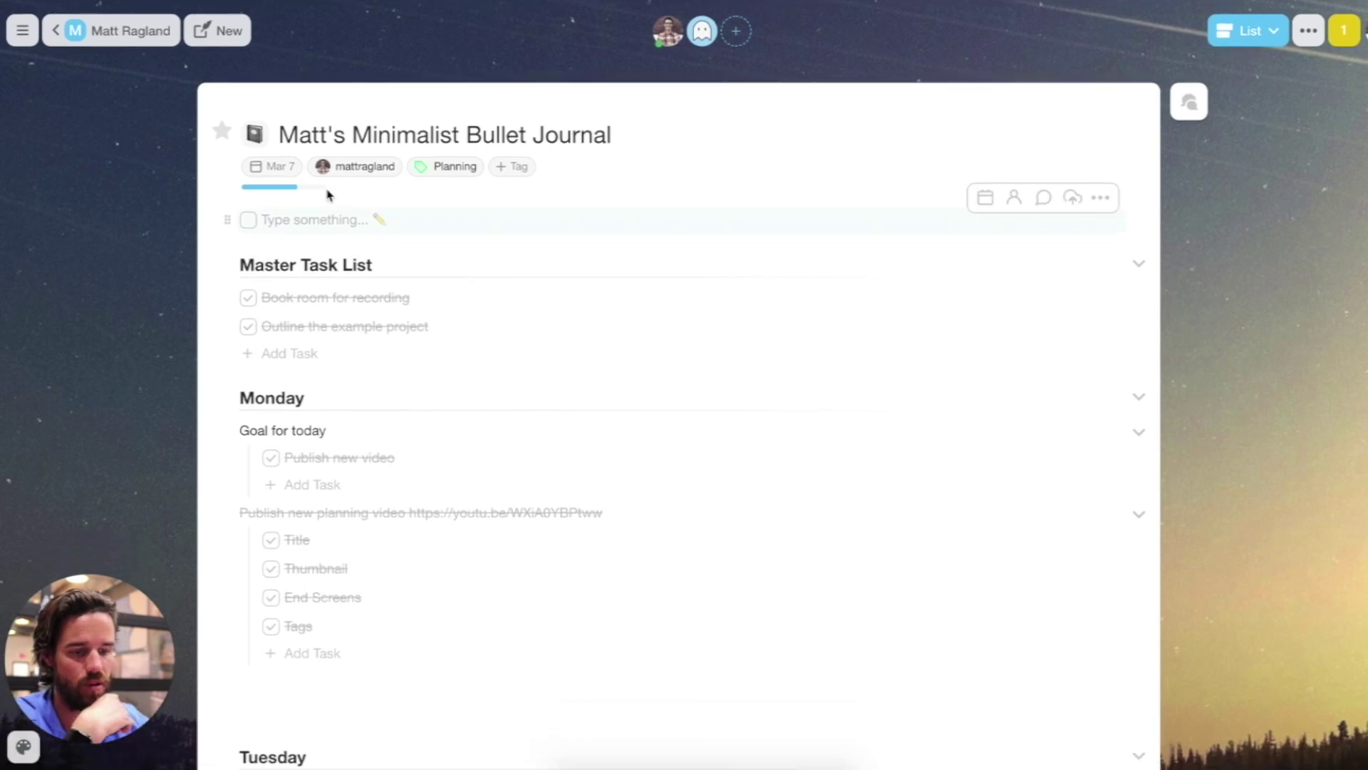
{"action": "left_click", "coordinate": [274, 167]}
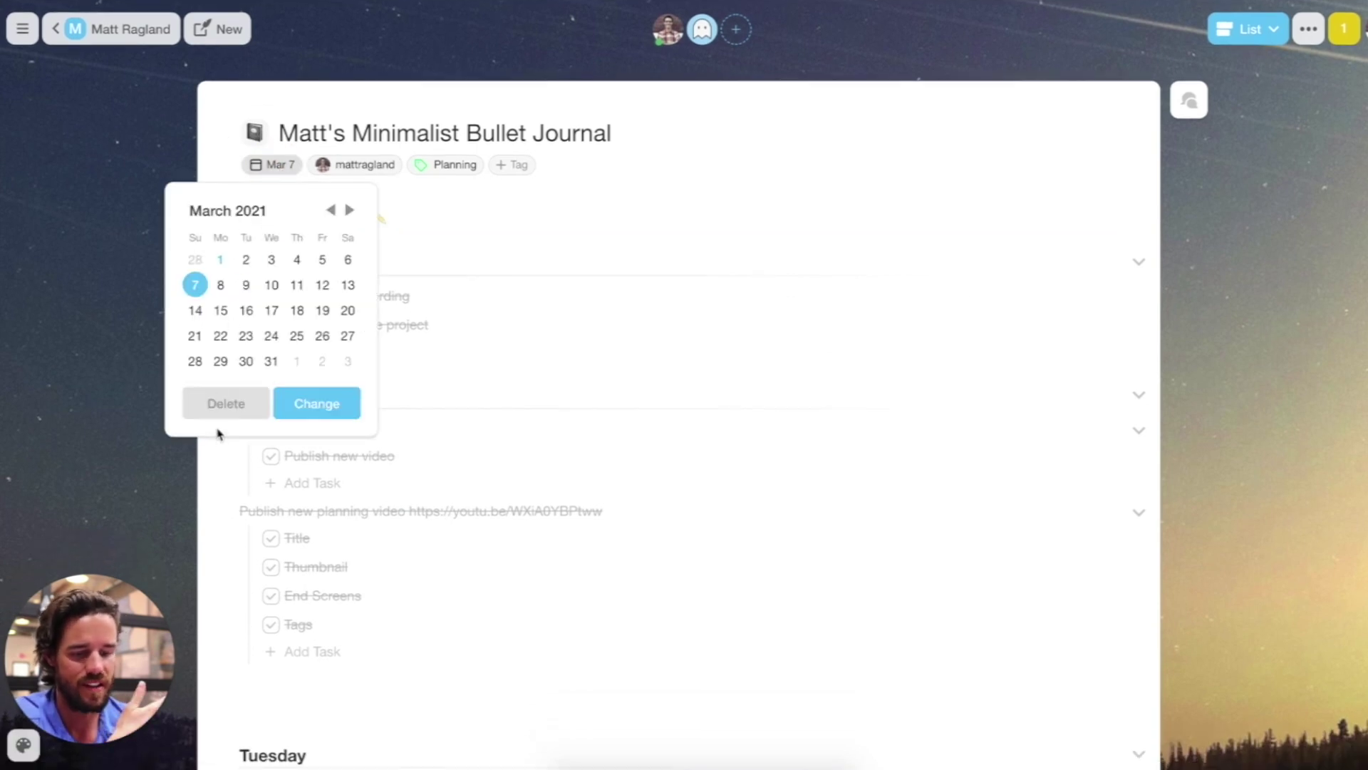
{"action": "left_click", "coordinate": [230, 407]}
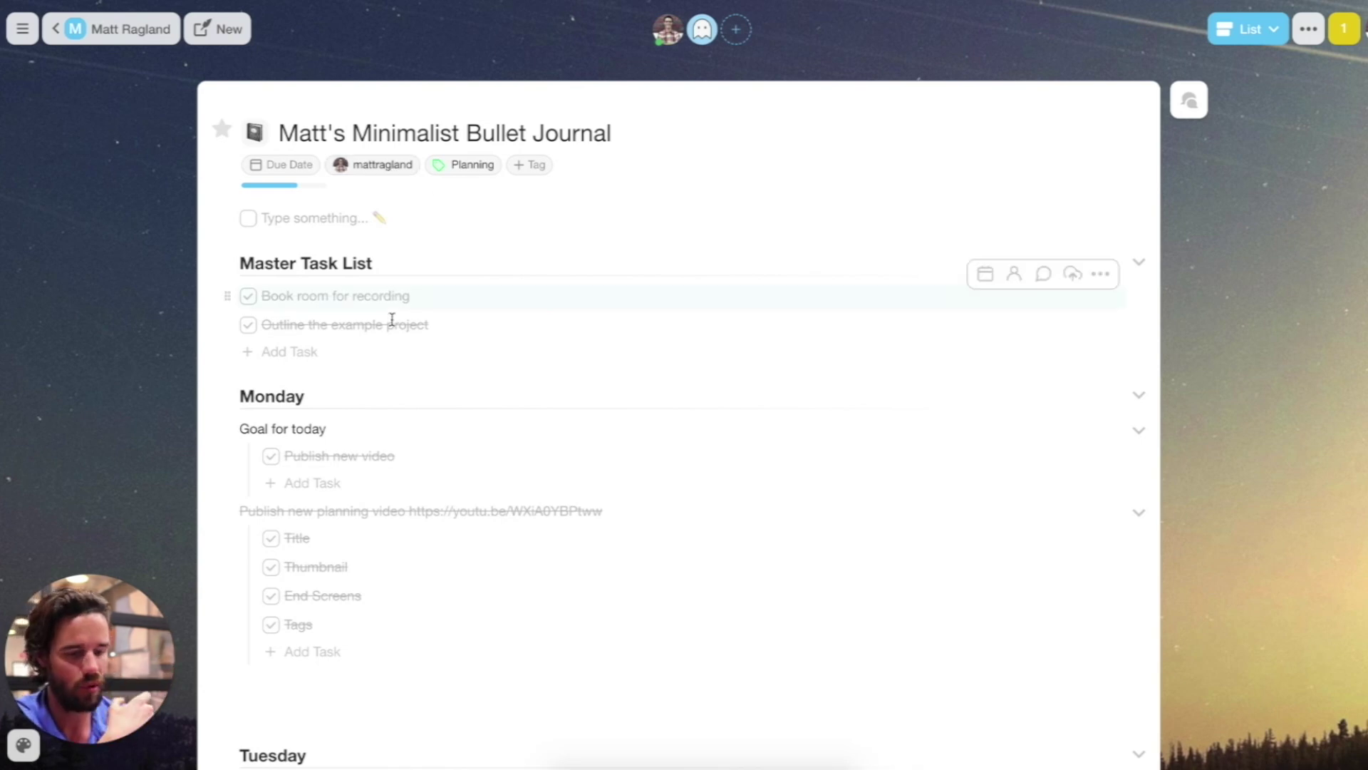
Step: Extend the Monday heading to "Monday - March 1st" and collapse that block
{"action": "left_click", "coordinate": [318, 399]}
{"action": "type", "text": "- March 2st"}
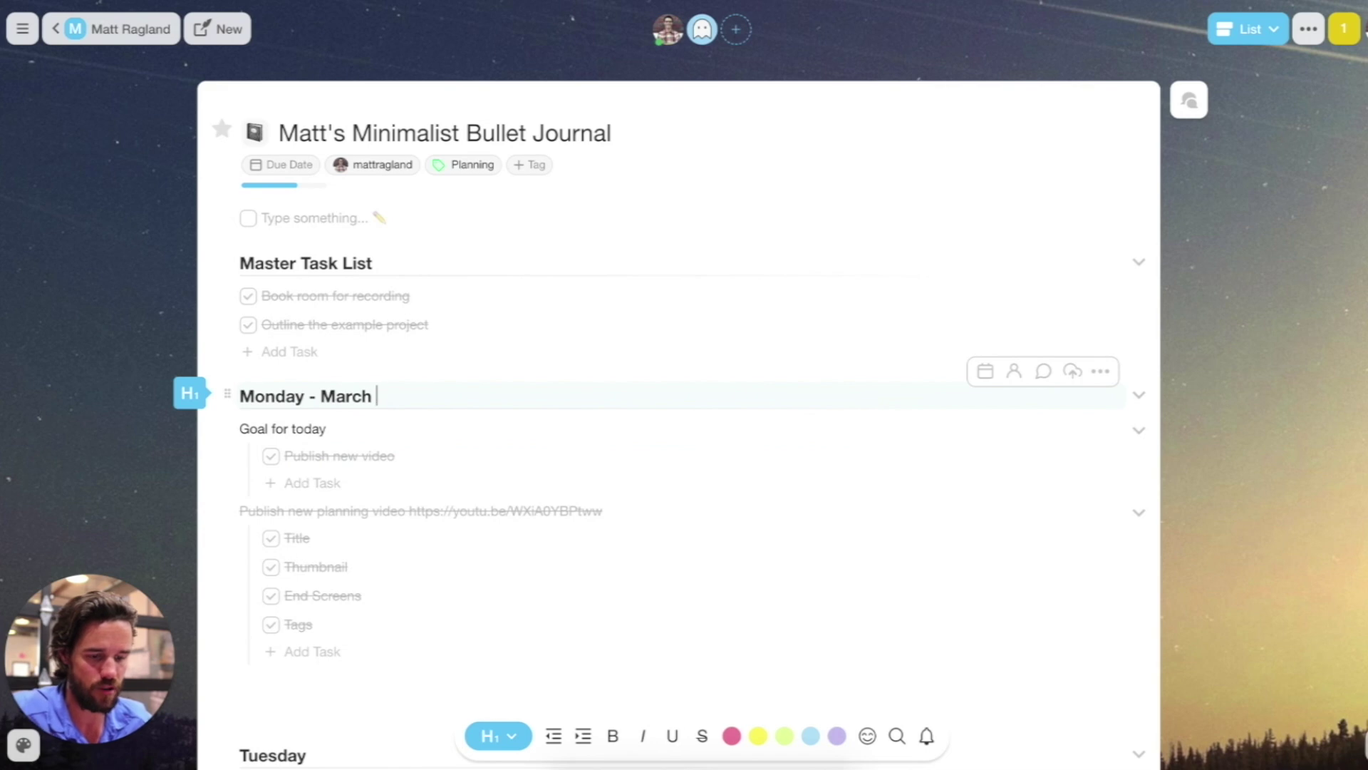
{"action": "key", "text": "BackSpace"}
{"action": "key", "text": "BackSpace"}
{"action": "key", "text": "BackSpace"}
{"action": "type", "text": "1st"}
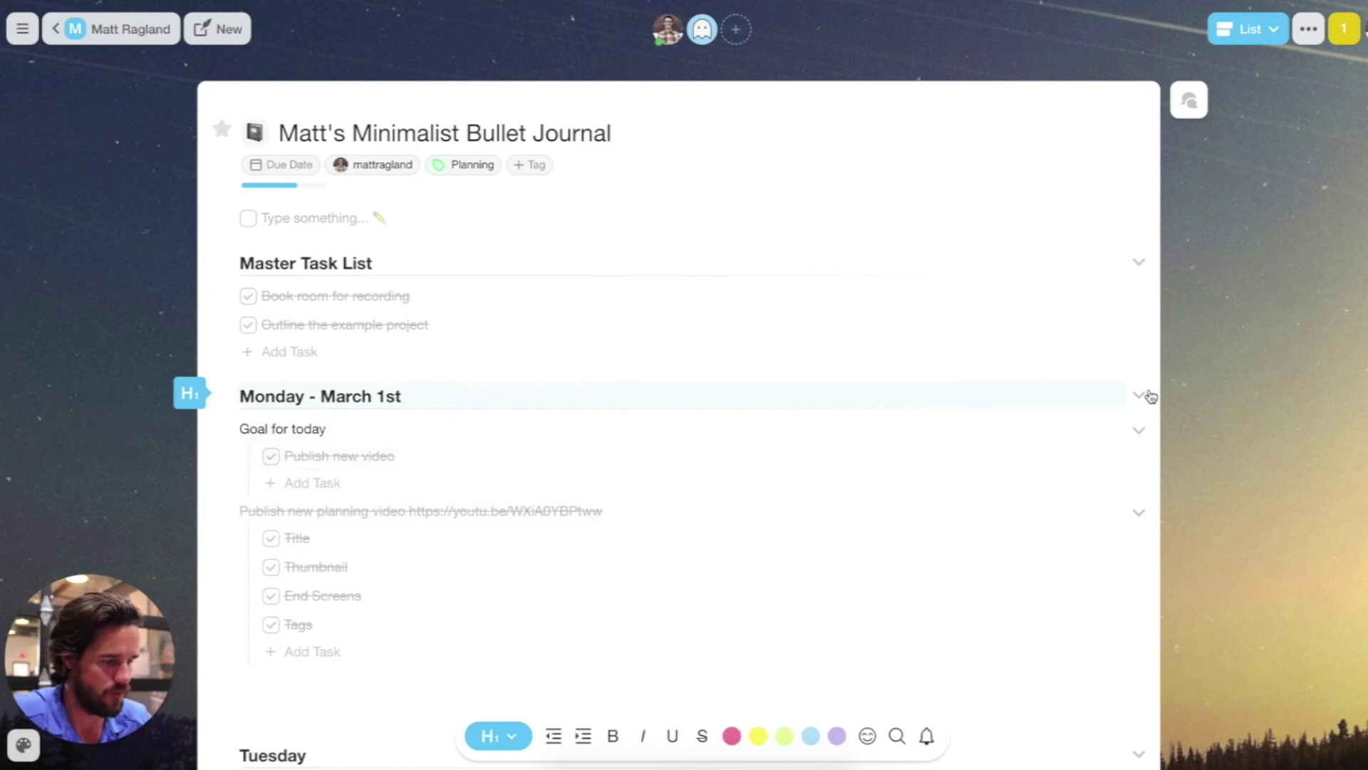
{"action": "left_click", "coordinate": [1138, 394]}
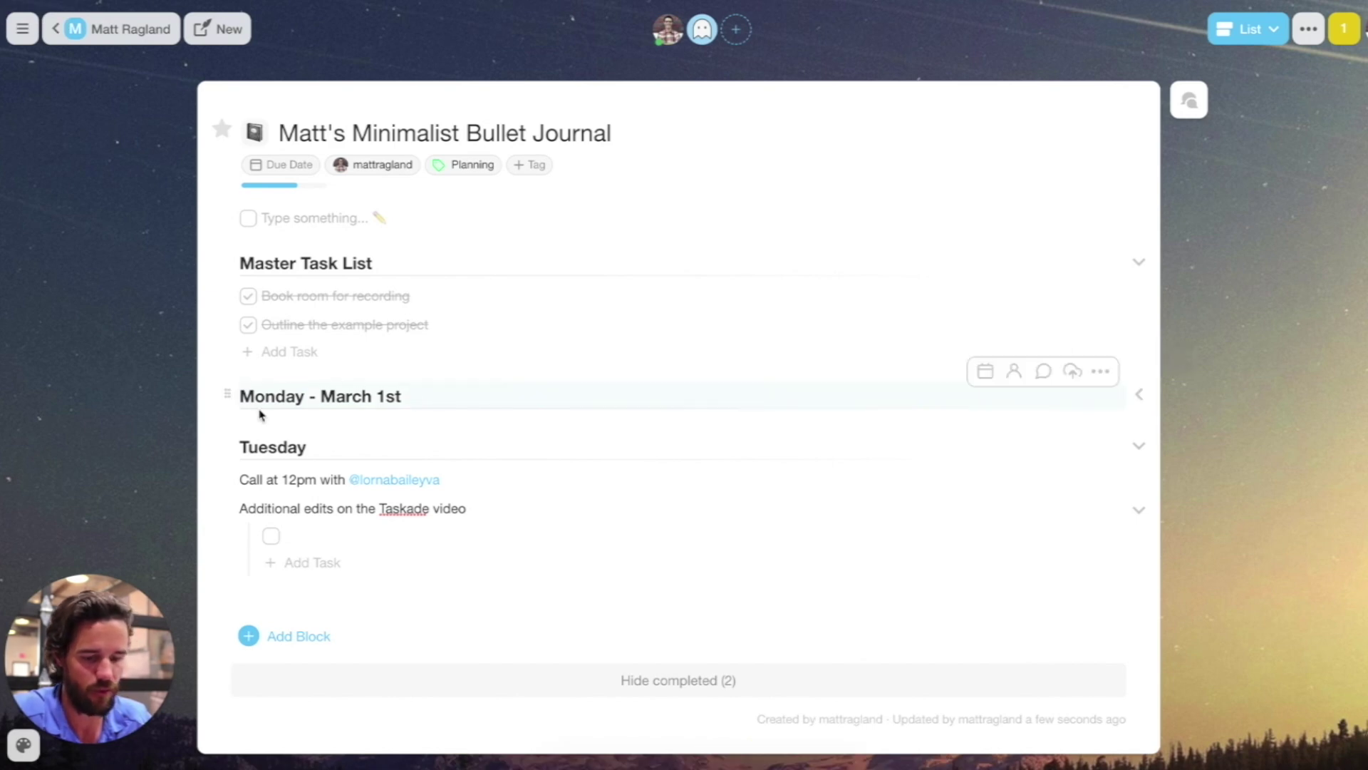
Step: Move the Tuesday block above Monday and extend its heading to "Tuesday - March 2nd, 2021"
{"action": "left_click_drag", "start_coordinate": [227, 445], "coordinate": [239, 374]}
{"action": "scroll", "coordinate": [299, 485], "scroll_direction": "down", "scroll_amount": 1}
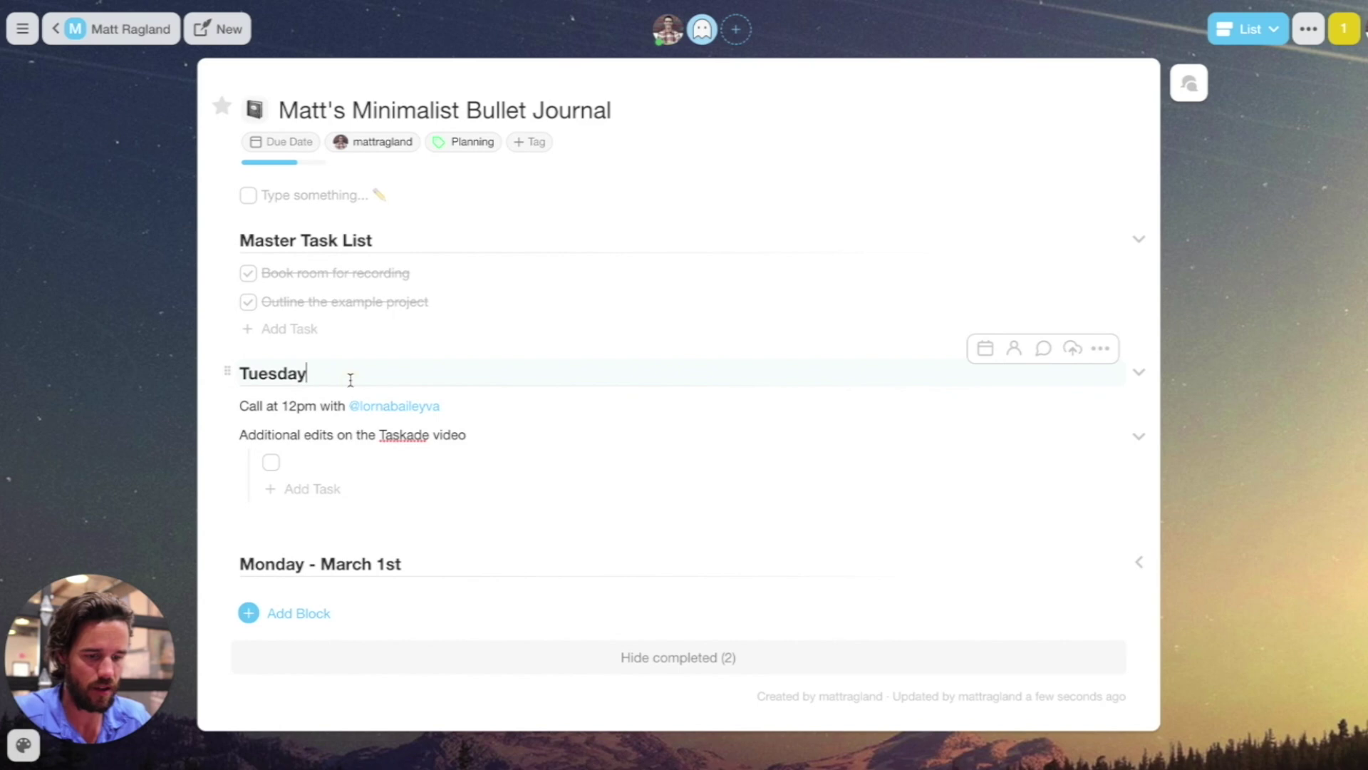
{"action": "left_click", "coordinate": [352, 373]}
{"action": "type", "text": "- March 2nd, 2021"}
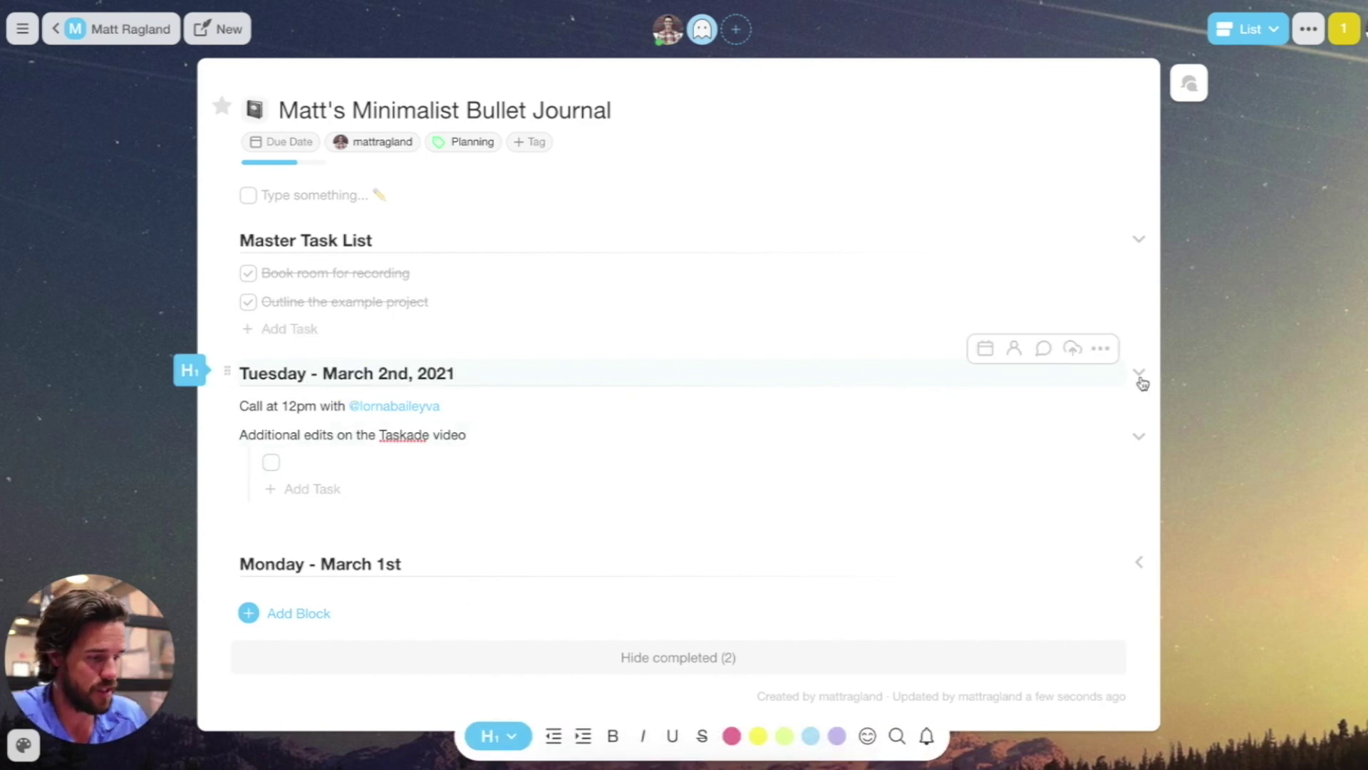
Step: Collapse the Tuesday block and move the Monday block back above it
{"action": "left_click", "coordinate": [1139, 372]}
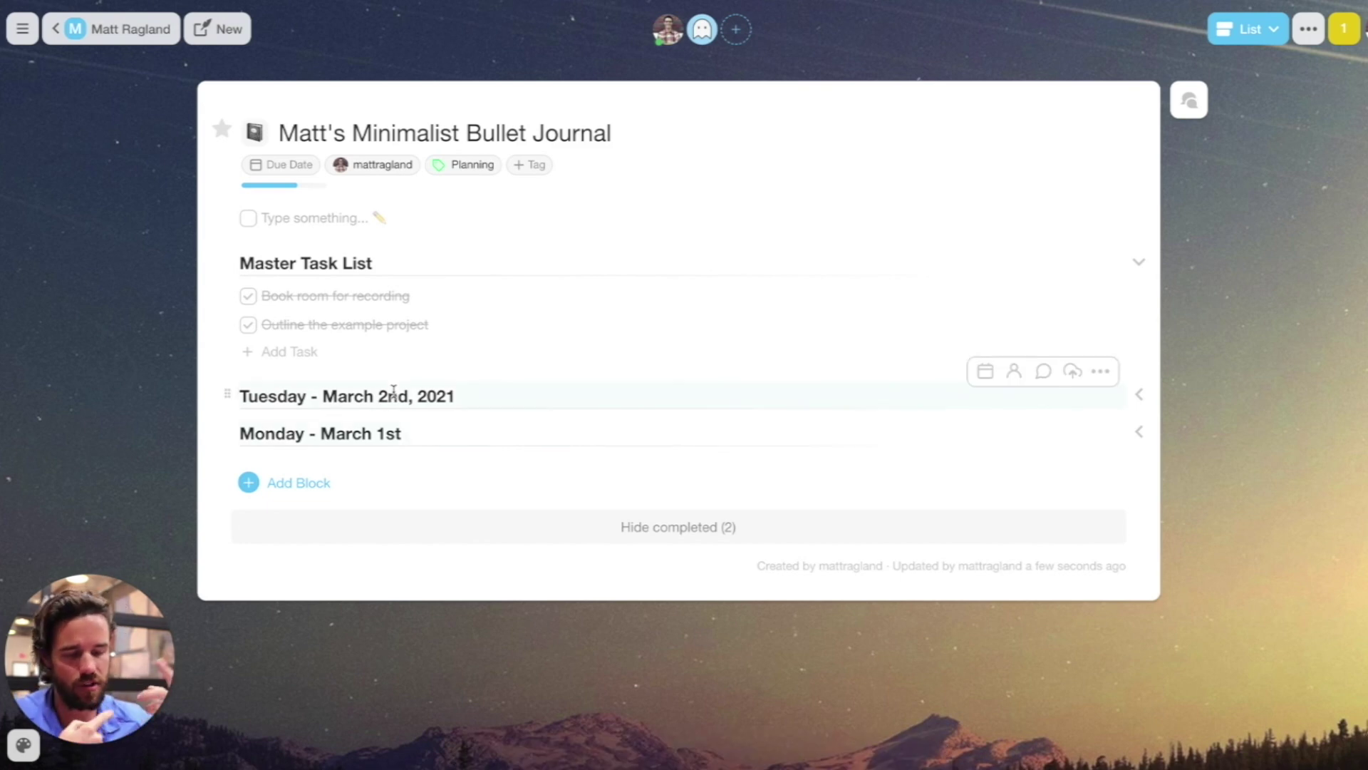
{"action": "left_click_drag", "start_coordinate": [228, 431], "coordinate": [227, 387]}
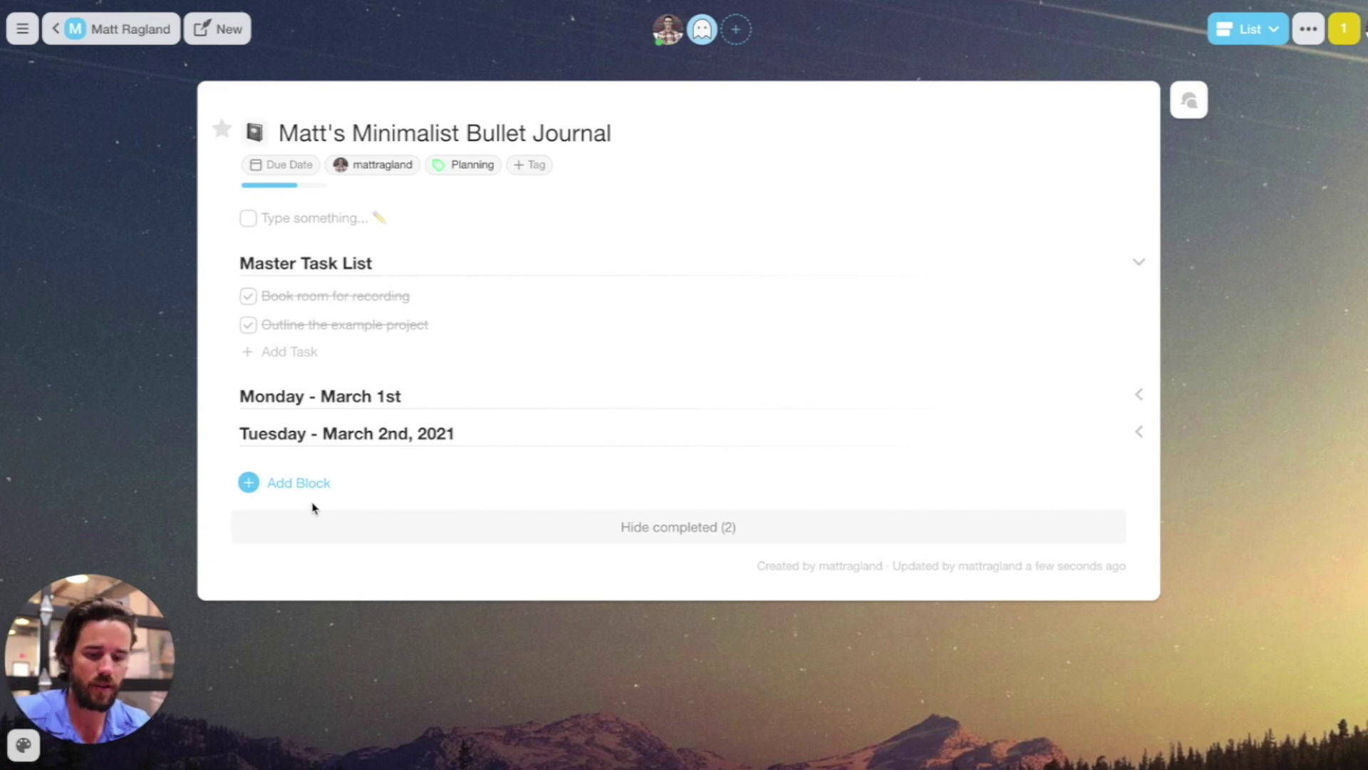
Step: Add a paragraph block below Tuesday with the heading "Collections - Video ideas"
{"action": "left_click", "coordinate": [305, 484]}
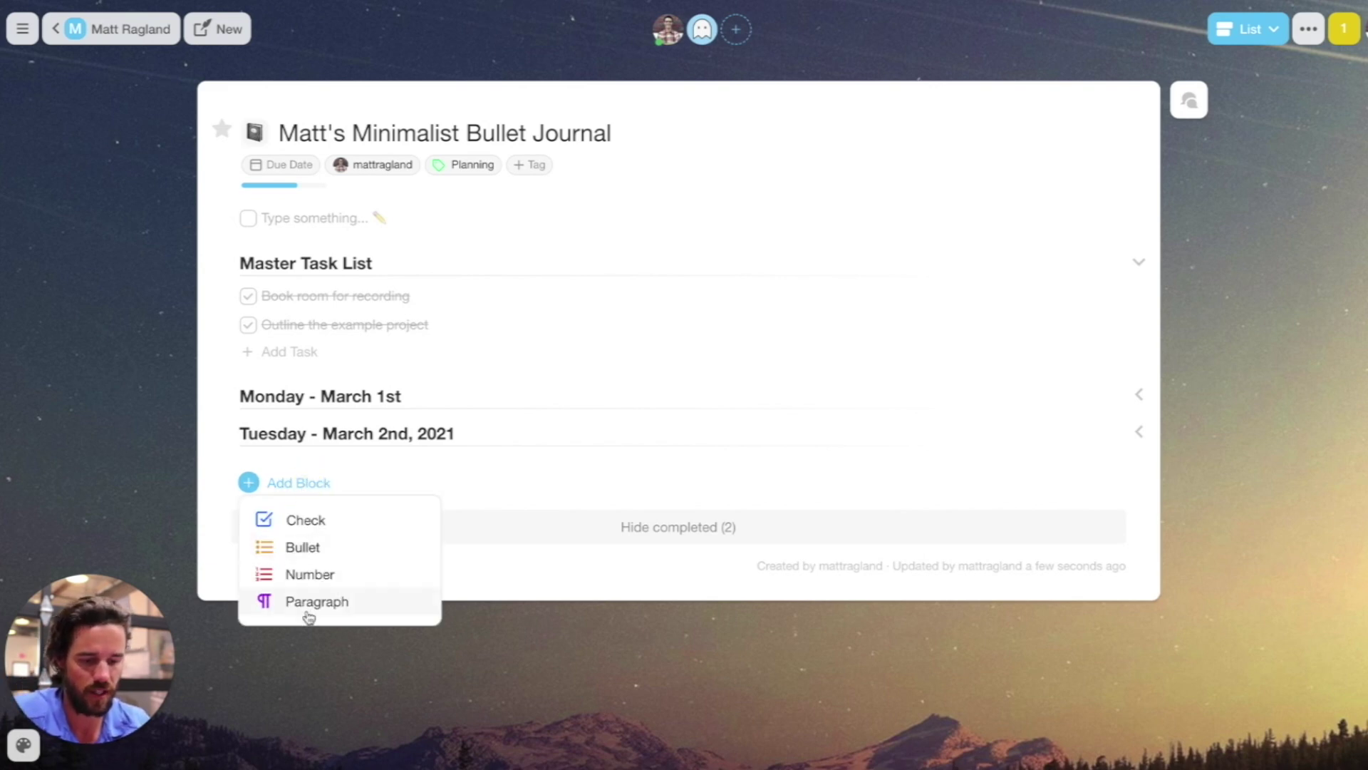
{"action": "left_click", "coordinate": [306, 602]}
{"action": "type", "text": "Collections"}
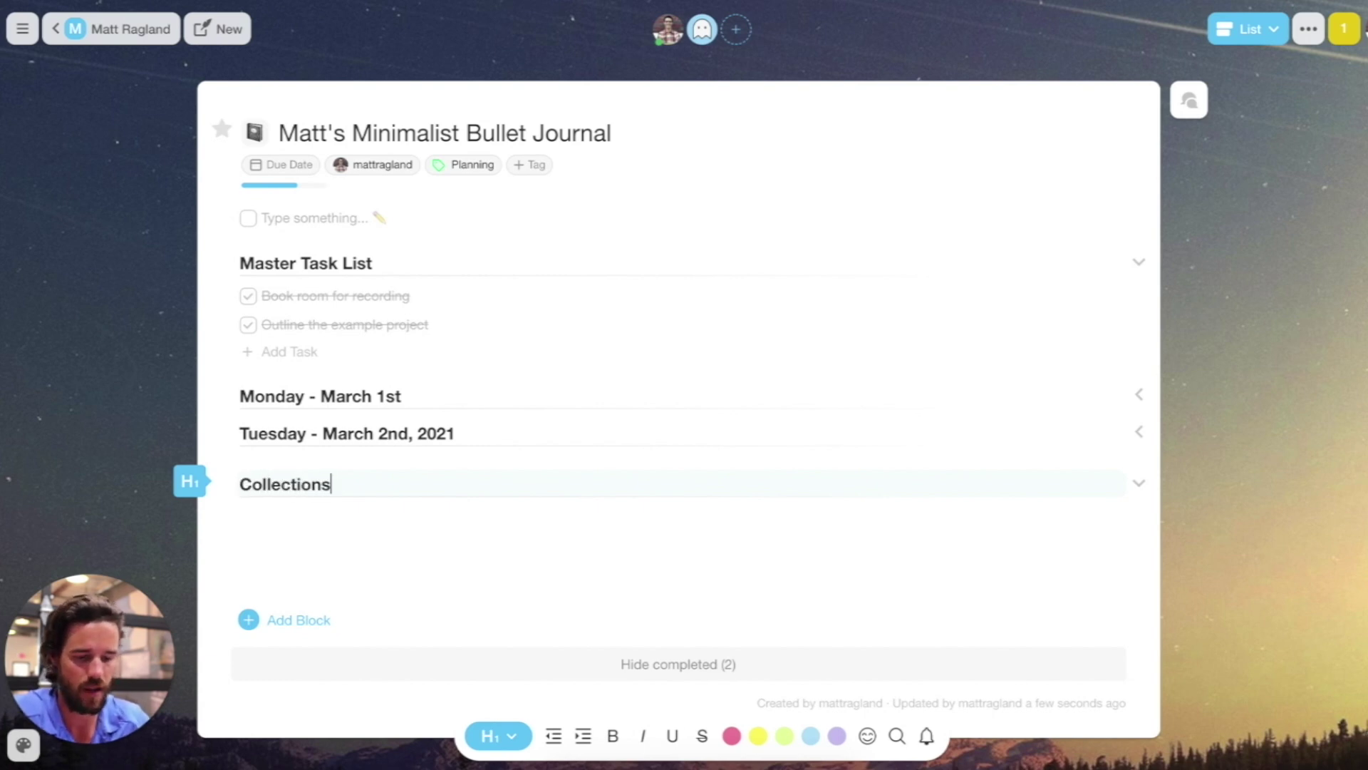
{"action": "key", "text": "Return"}
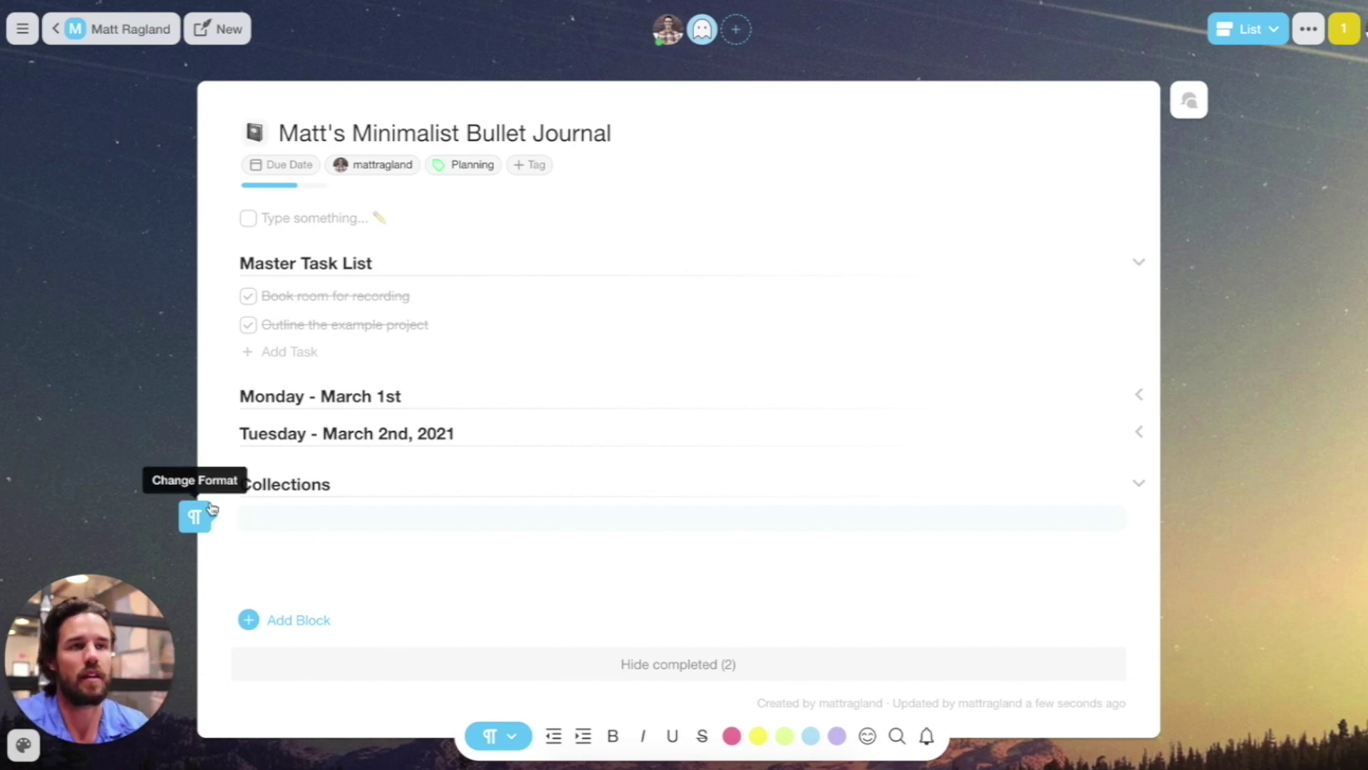
{"action": "key", "text": "BackSpace"}
{"action": "type", "text": "- WV"}
{"action": "key", "text": "BackSpace"}
{"action": "key", "text": "BackSpace"}
{"action": "type", "text": "Video"}
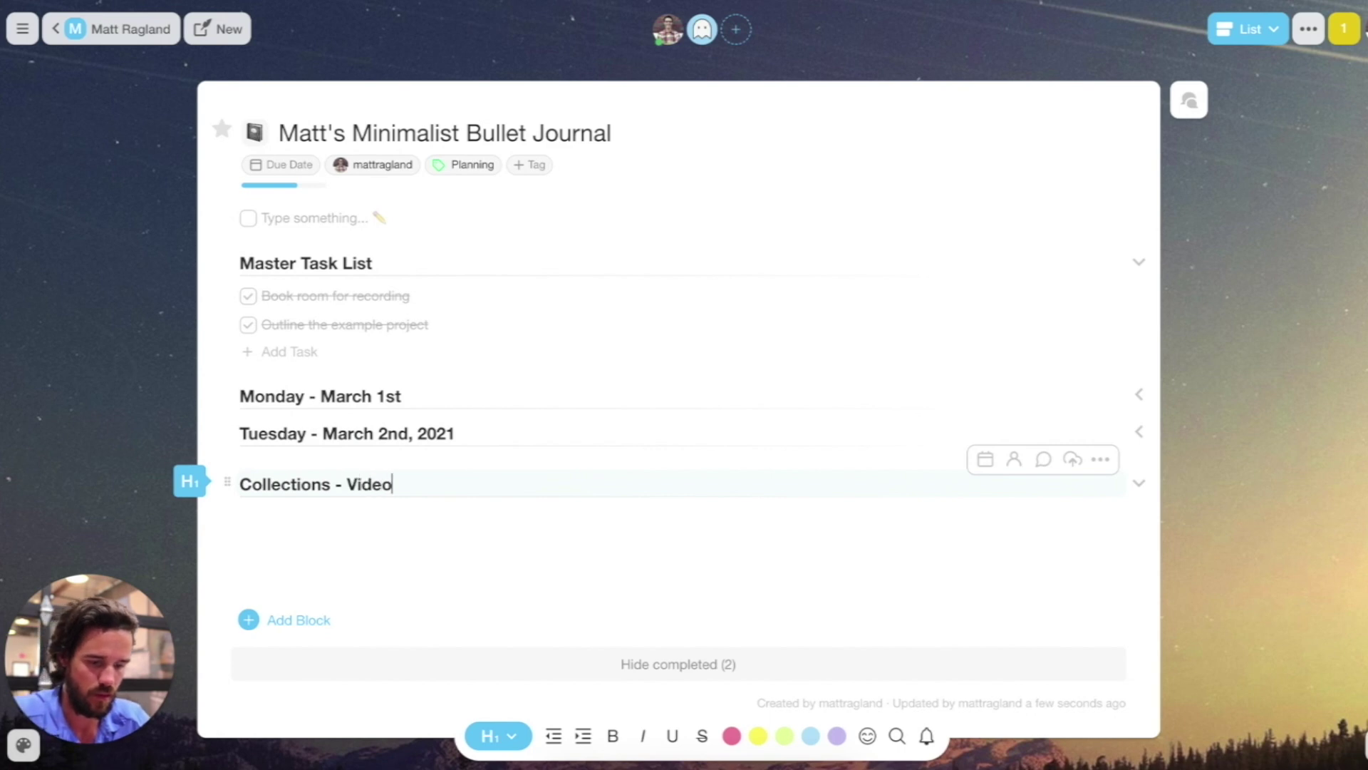
{"action": "type", "text": " ideas"}
{"action": "key", "text": "Return"}
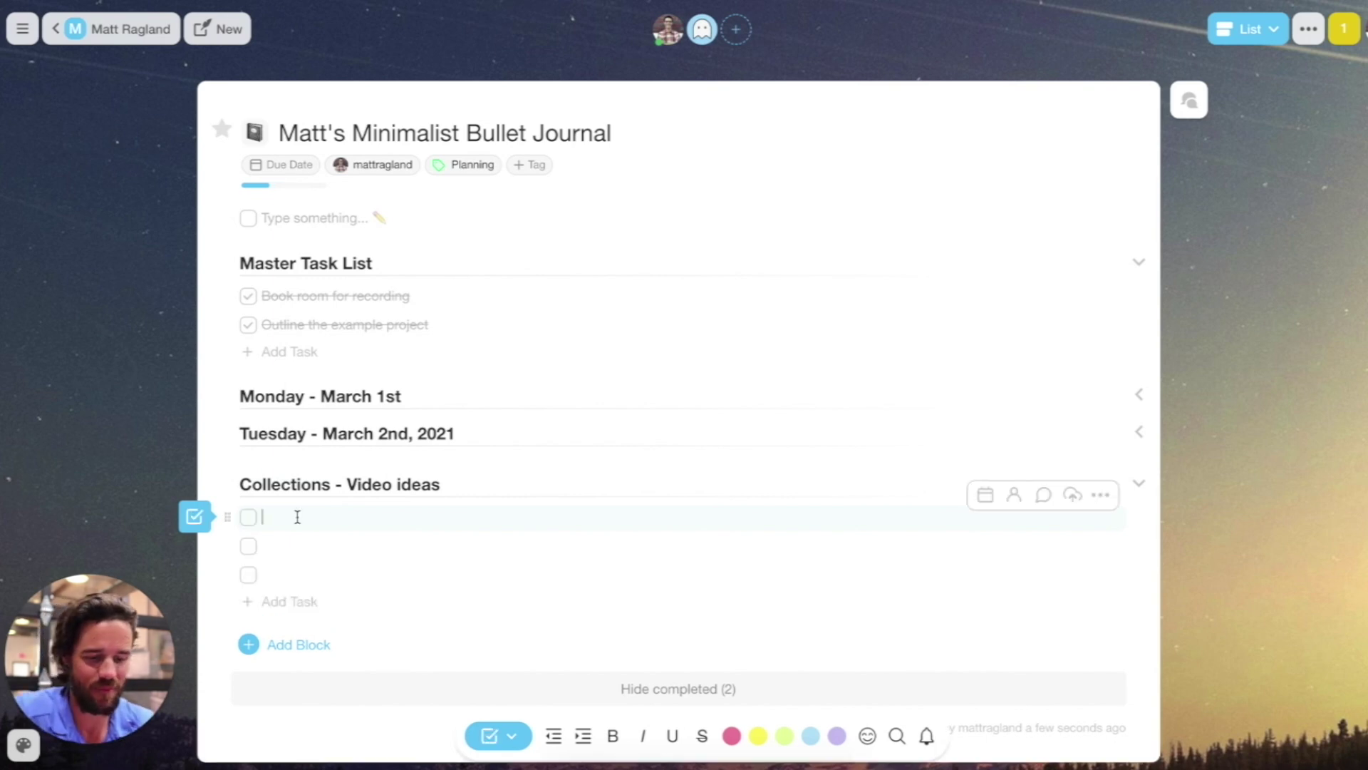
Step: Change the empty checkboxes under the video ideas heading to Bullet 1 format and enter "What's wrong with planning" as the first idea
{"action": "left_click", "coordinate": [507, 735]}
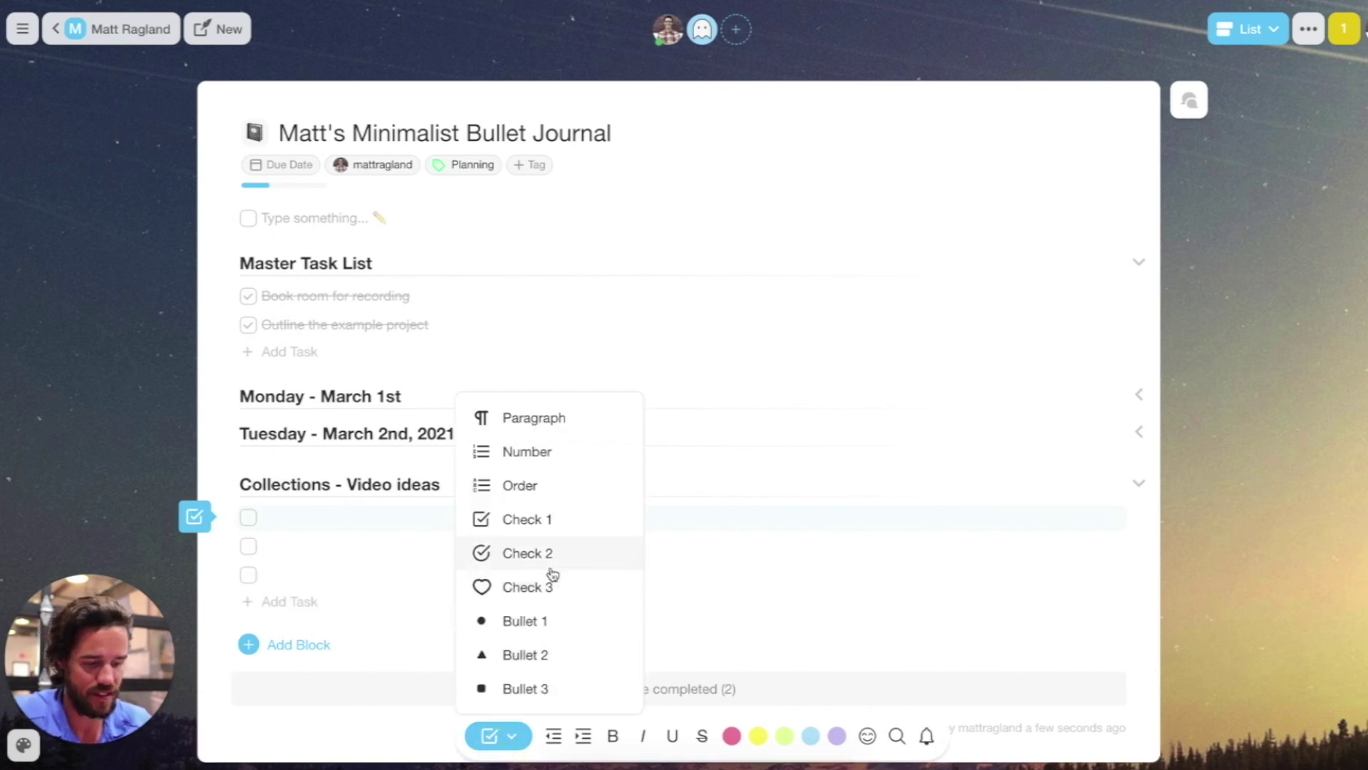
{"action": "left_click", "coordinate": [549, 622]}
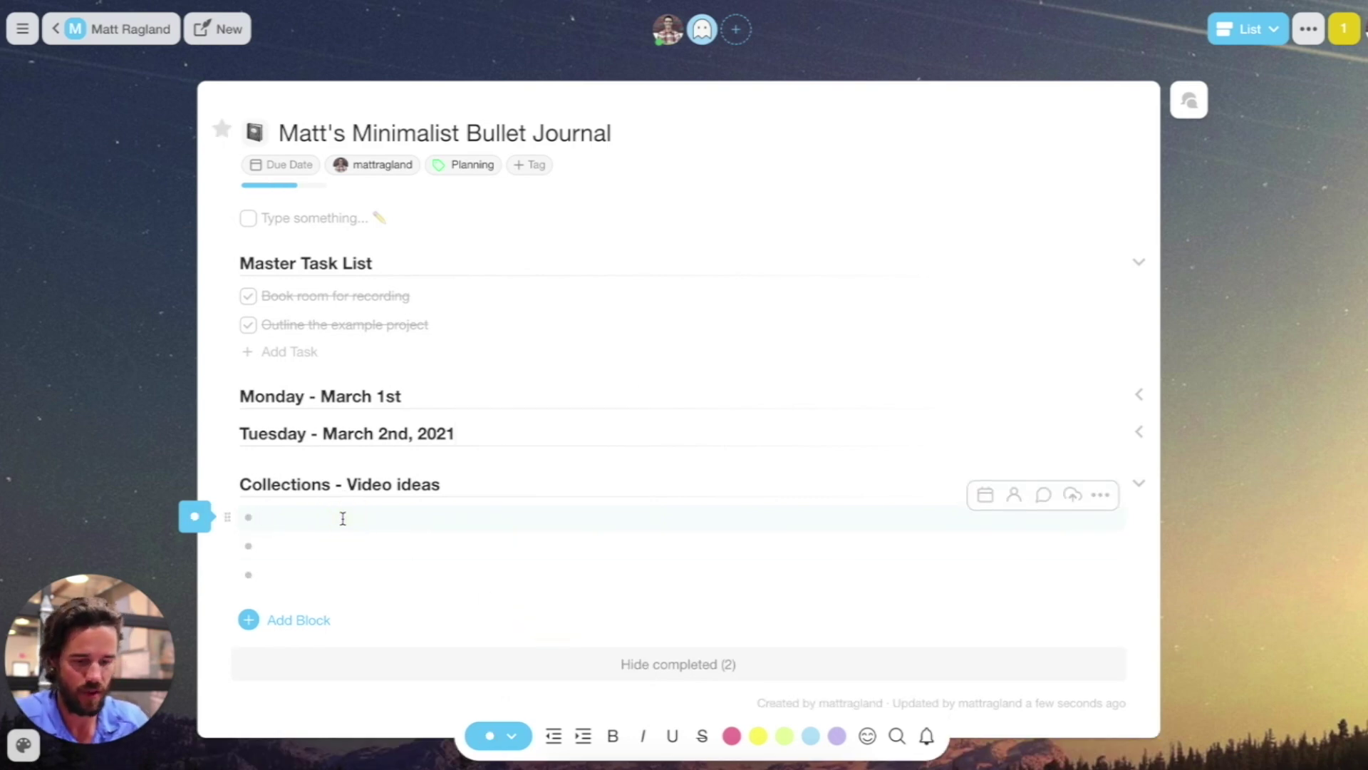
{"action": "type", "text": "What's wro"}
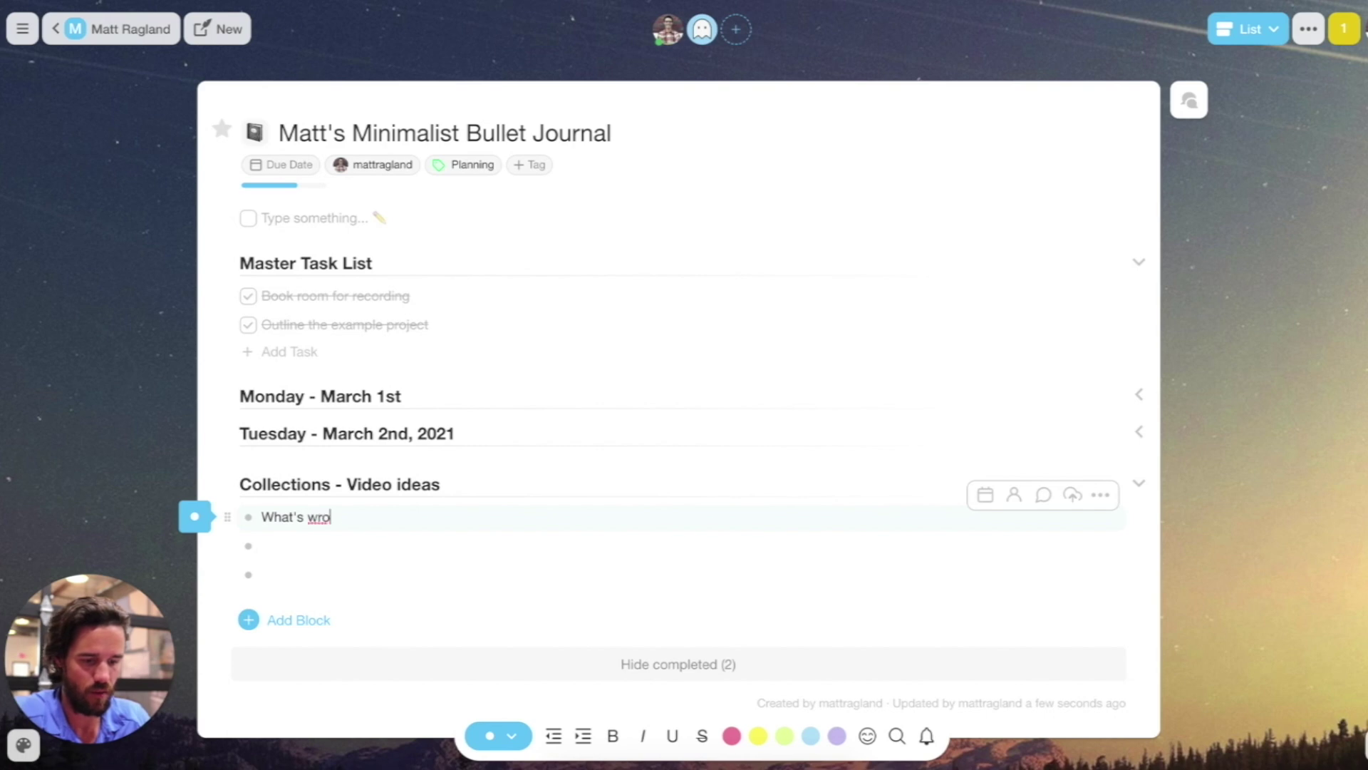
{"action": "type", "text": "ng with planning"}
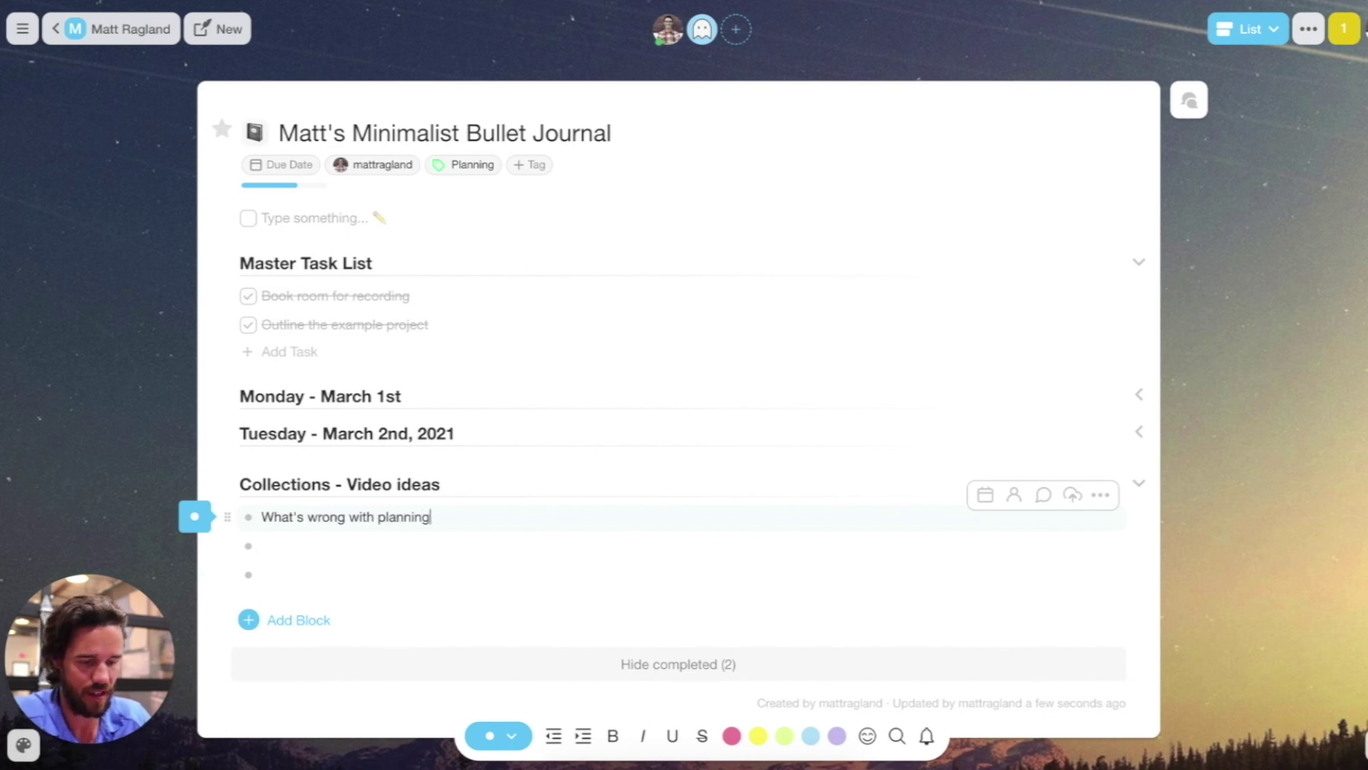
{"action": "key", "text": "Return"}
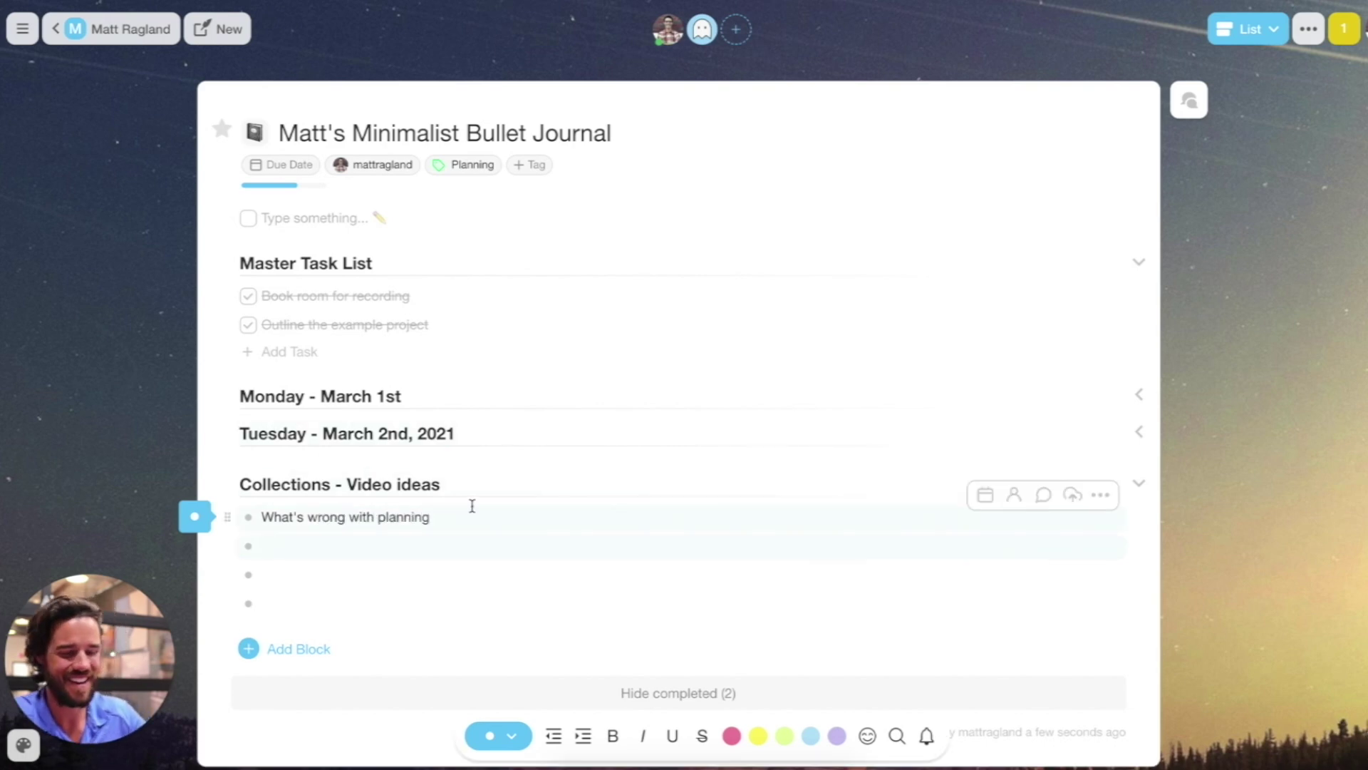
Step: Add "The hero's journey and productivity" as the second video idea and remove the empty bullets below it
{"action": "type", "text": "The her"}
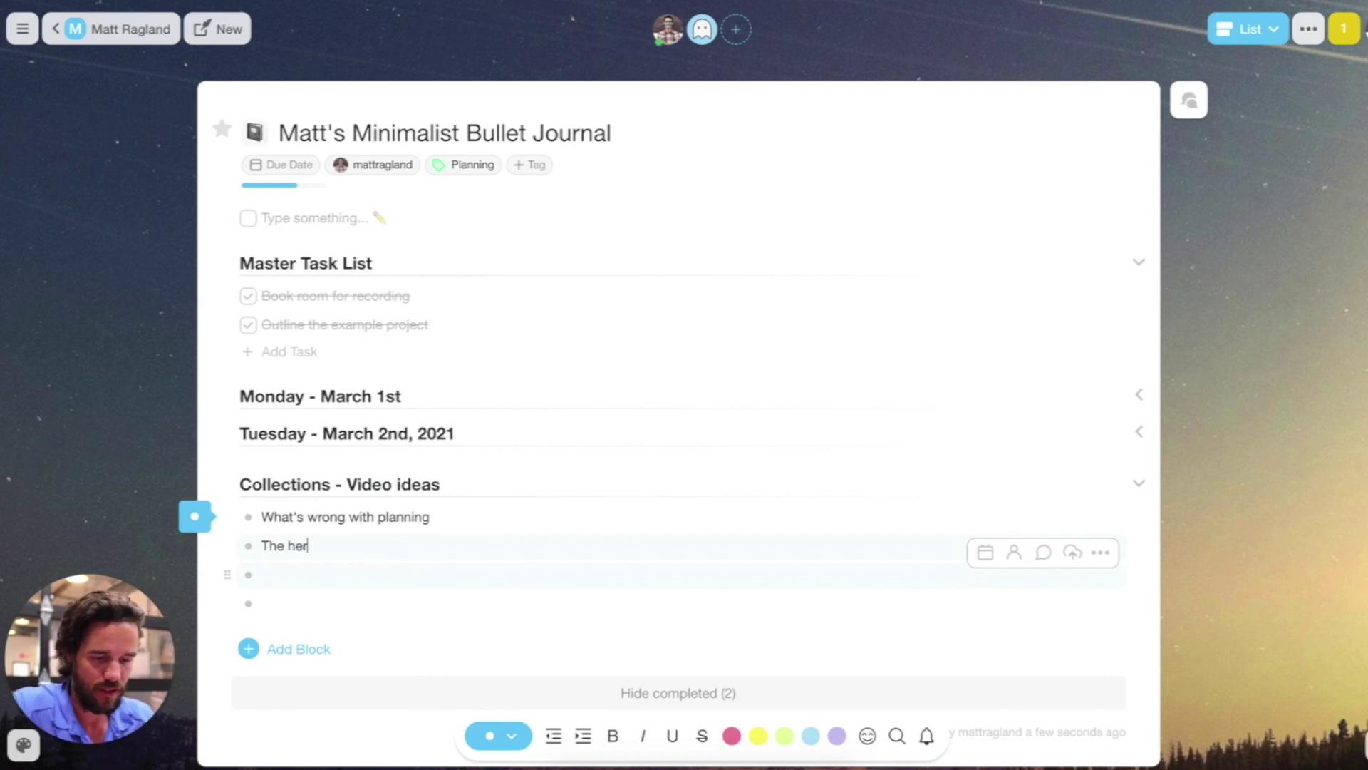
{"action": "type", "text": "o's journey"}
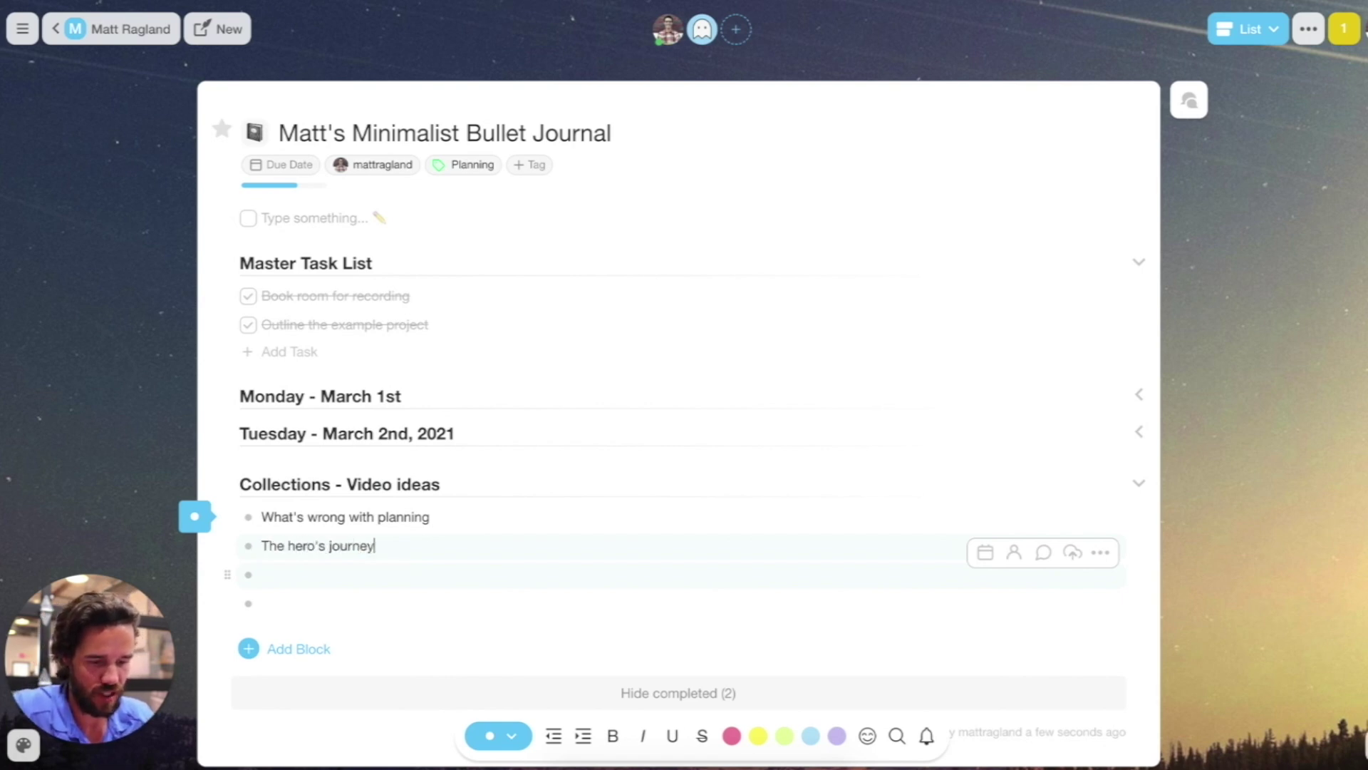
{"action": "type", "text": " and productivity"}
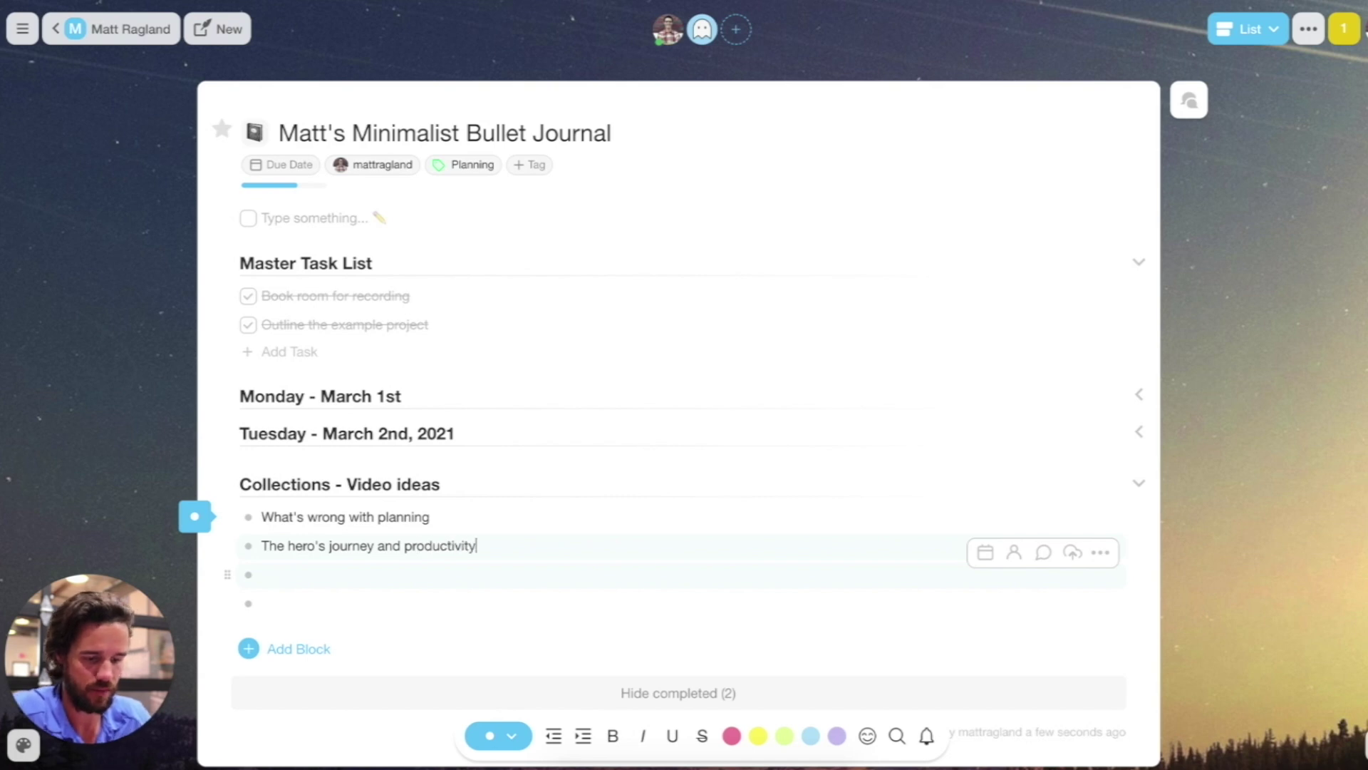
{"action": "left_click", "coordinate": [337, 572]}
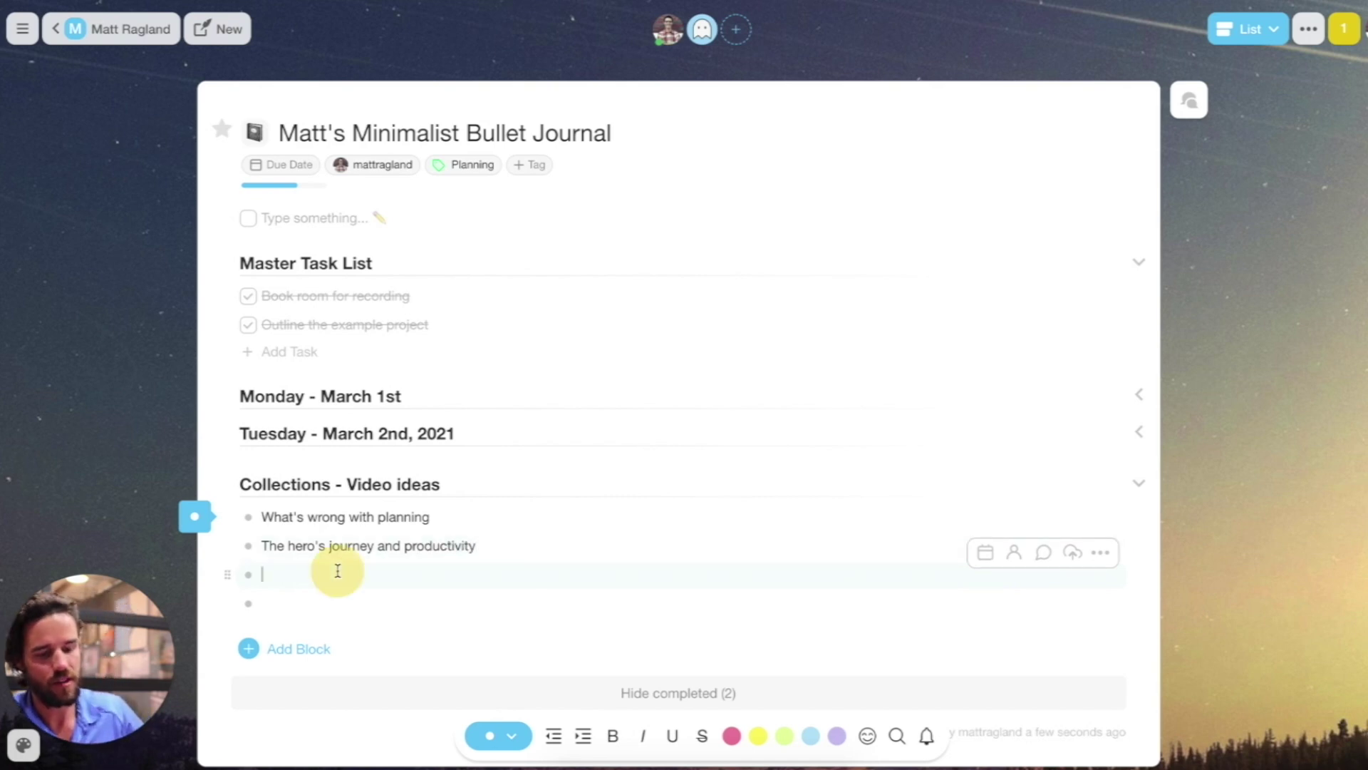
{"action": "key", "text": "BackSpace"}
{"action": "left_click", "coordinate": [337, 573]}
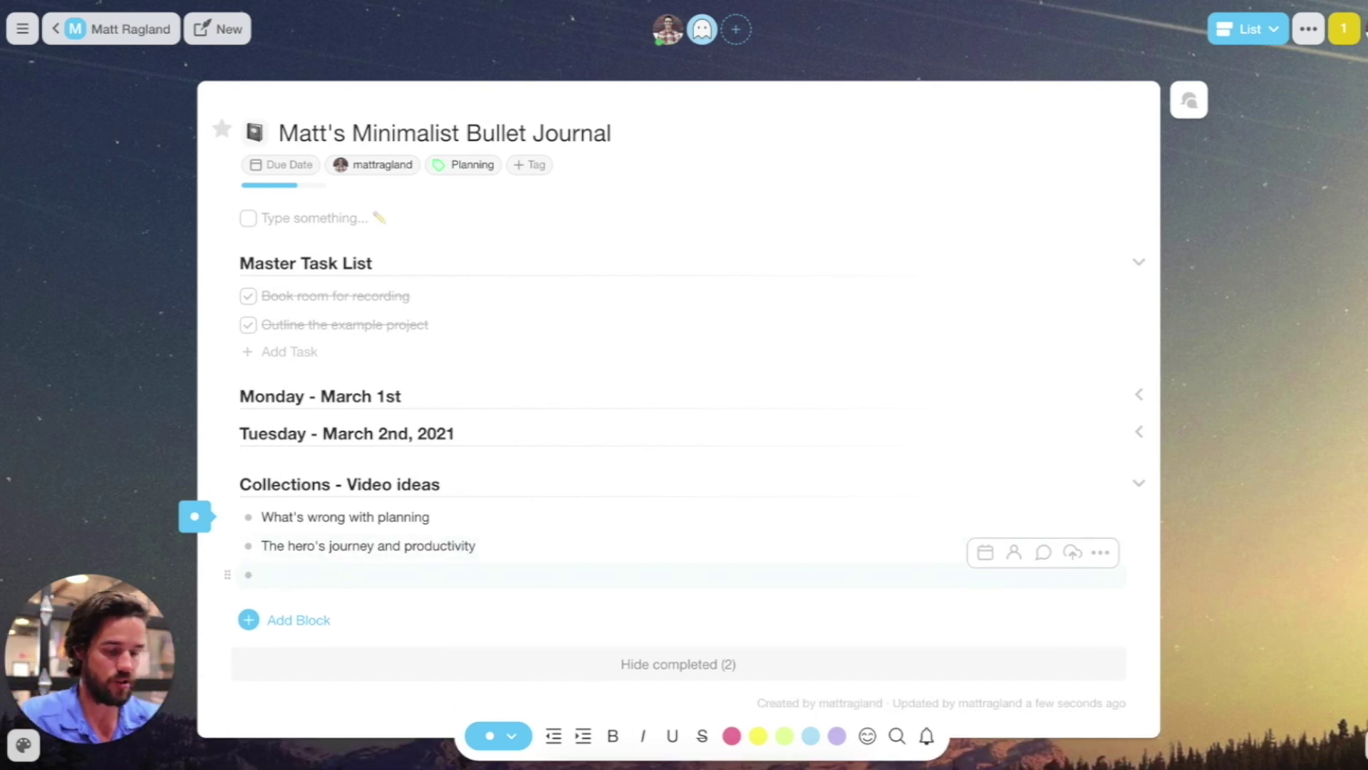
{"action": "key", "text": "BackSpace"}
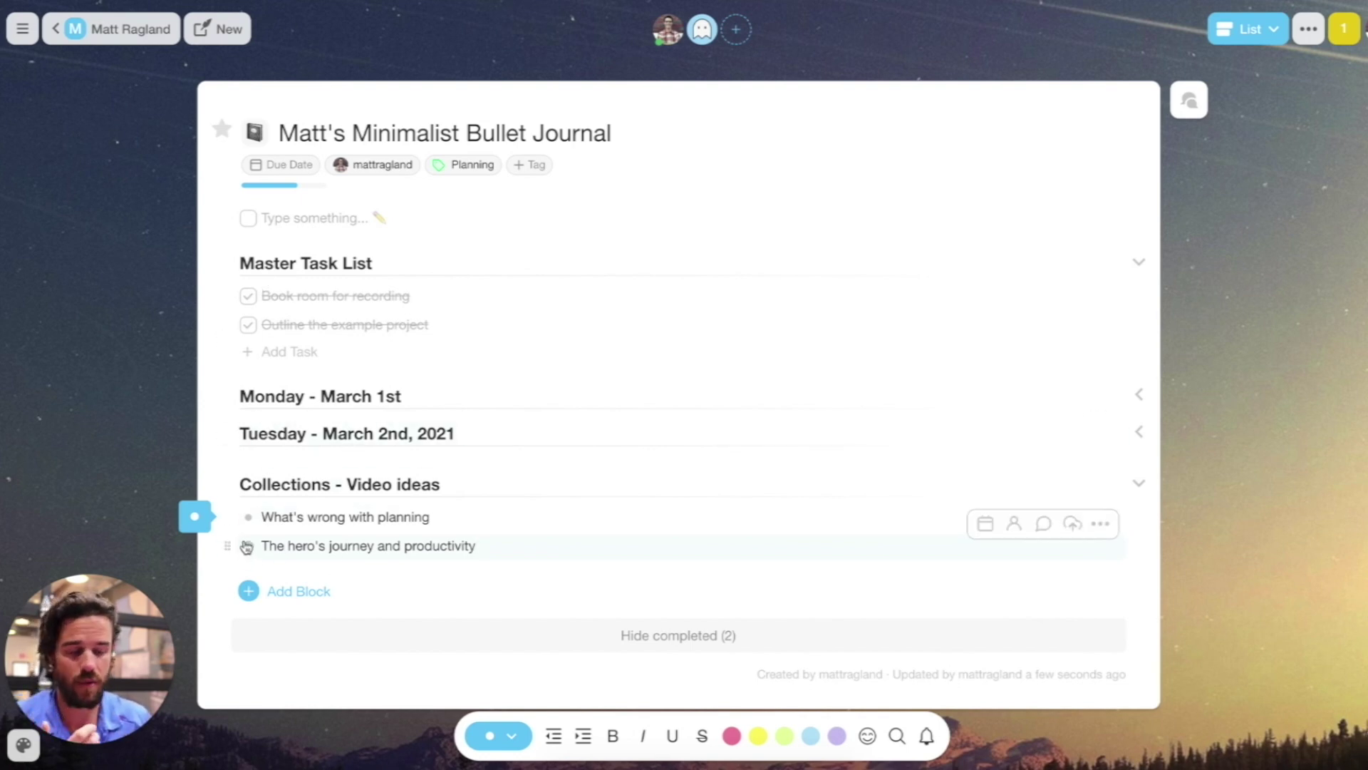
Step: Move "The hero's journey and productivity" into the Master Task List below "Book room for recording" and set its due date to March 22
{"action": "left_click_drag", "start_coordinate": [227, 546], "coordinate": [254, 328]}
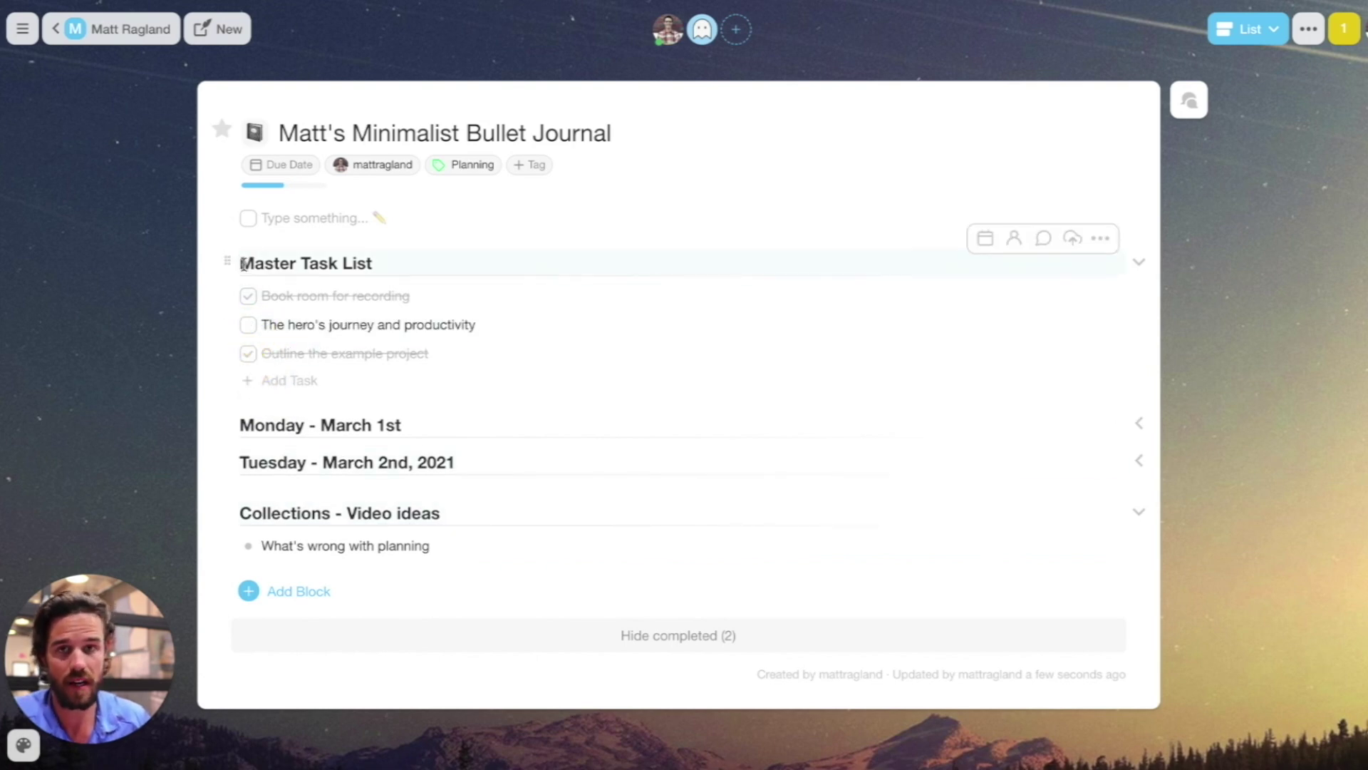
{"action": "left_click", "coordinate": [248, 325]}
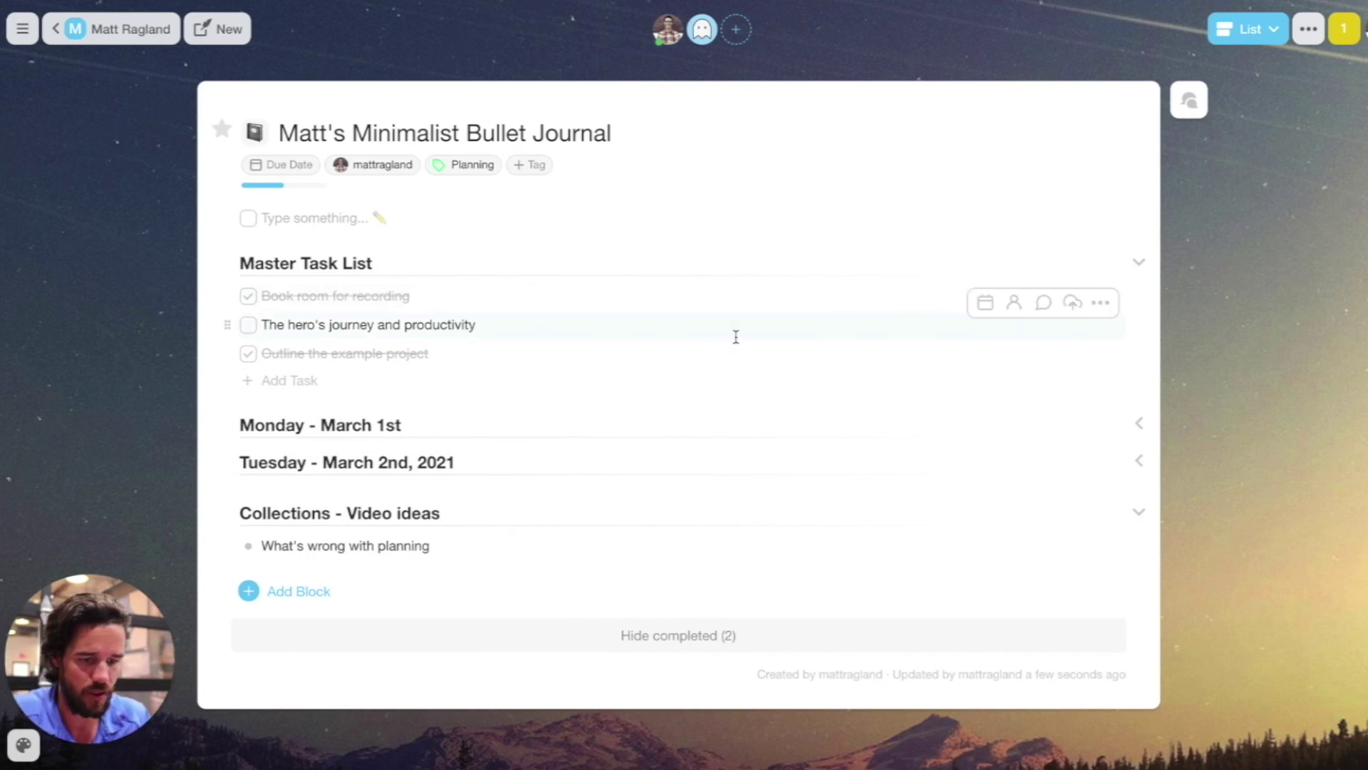
{"action": "left_click", "coordinate": [486, 324]}
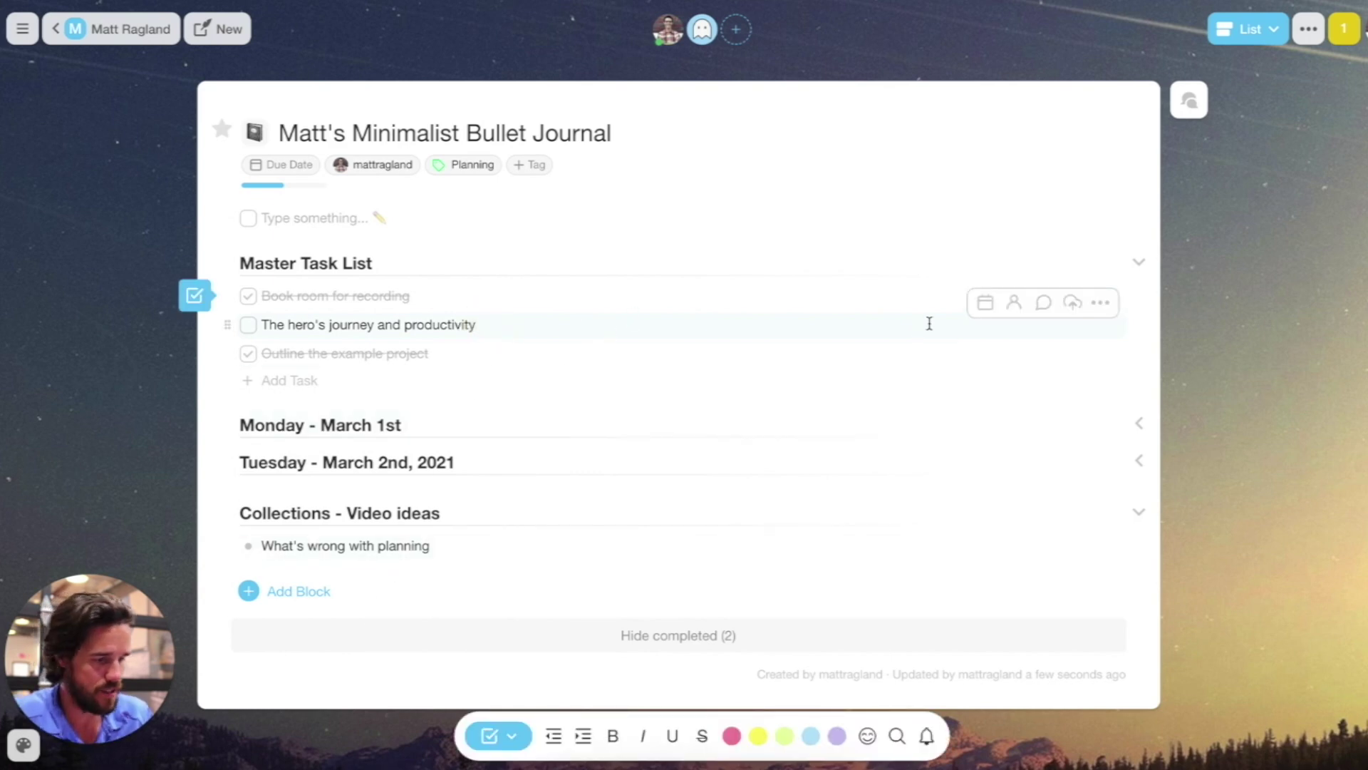
{"action": "left_click", "coordinate": [975, 314]}
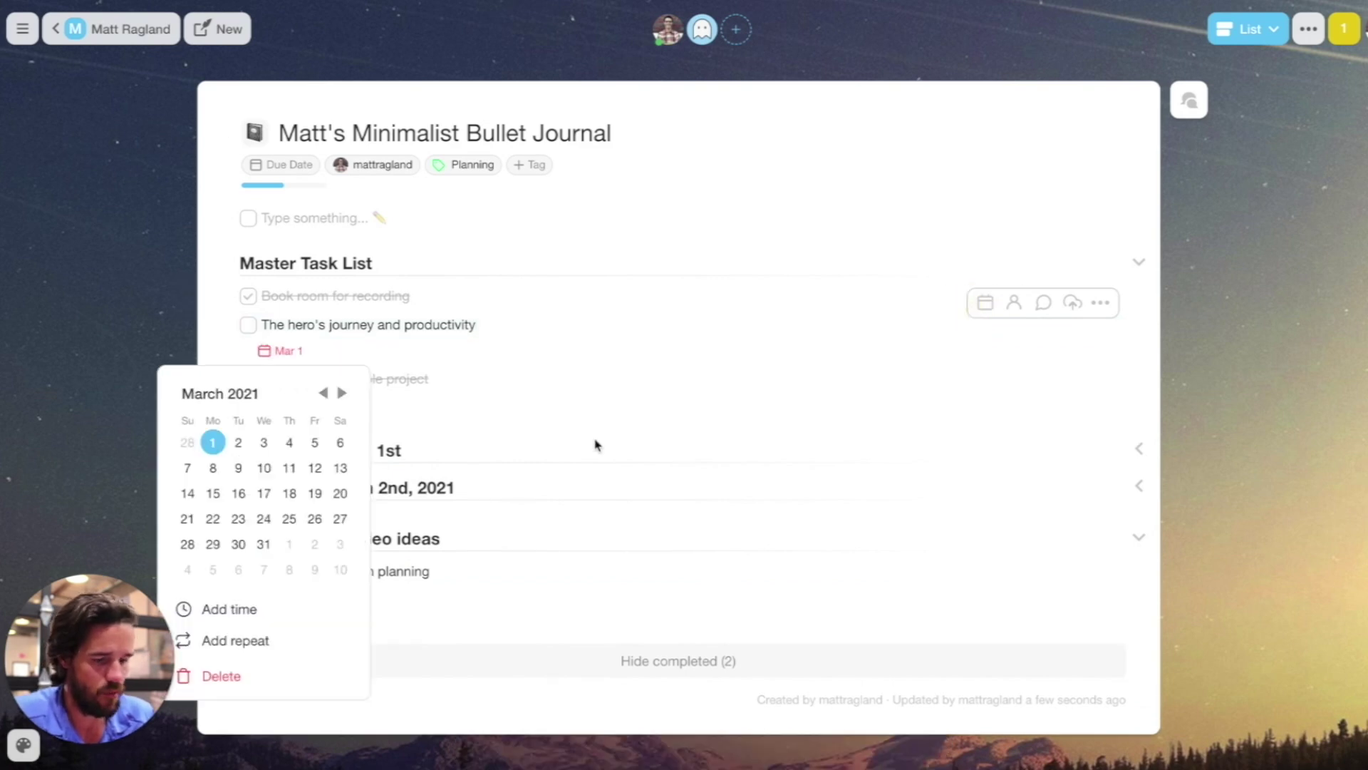
{"action": "left_click", "coordinate": [214, 522]}
{"action": "left_click", "coordinate": [580, 322]}
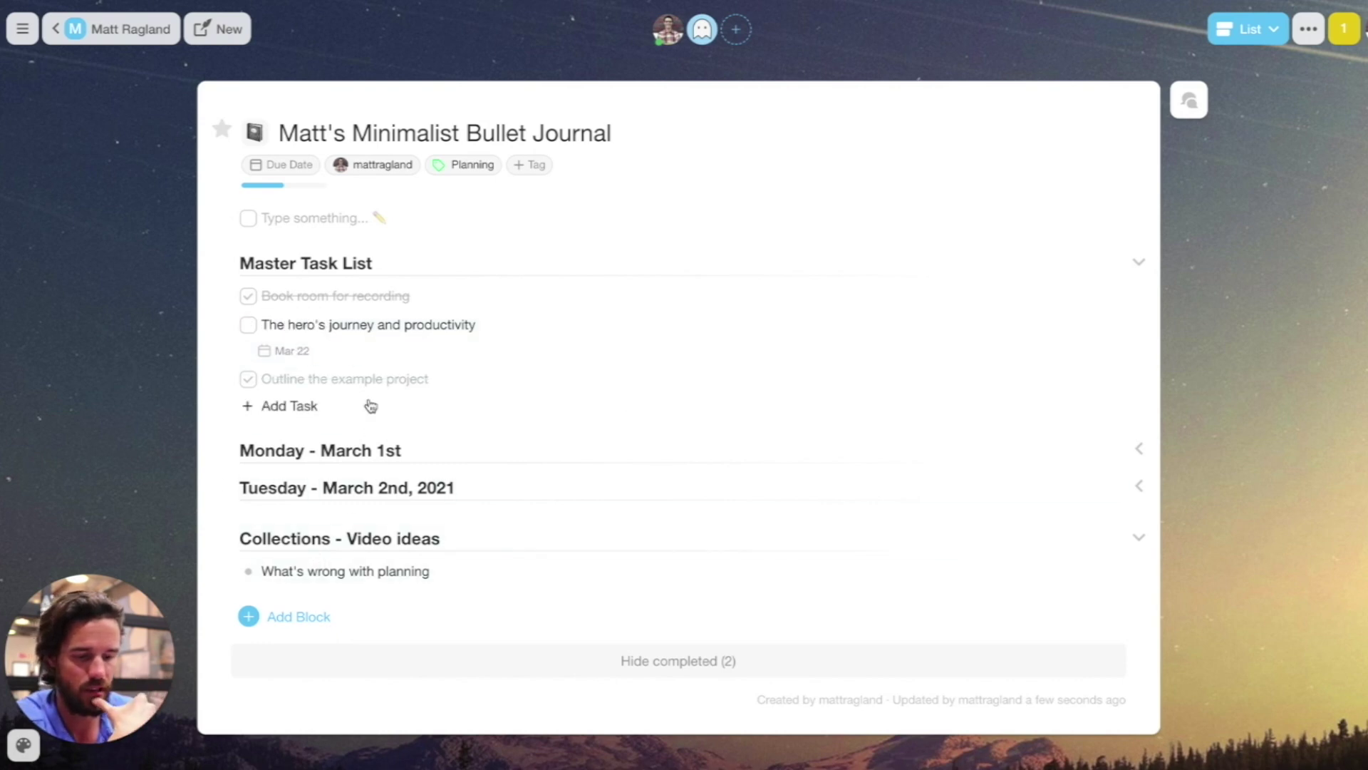
Step: Expand the Monday - March 1st block to view its entries
{"action": "left_click", "coordinate": [353, 452]}
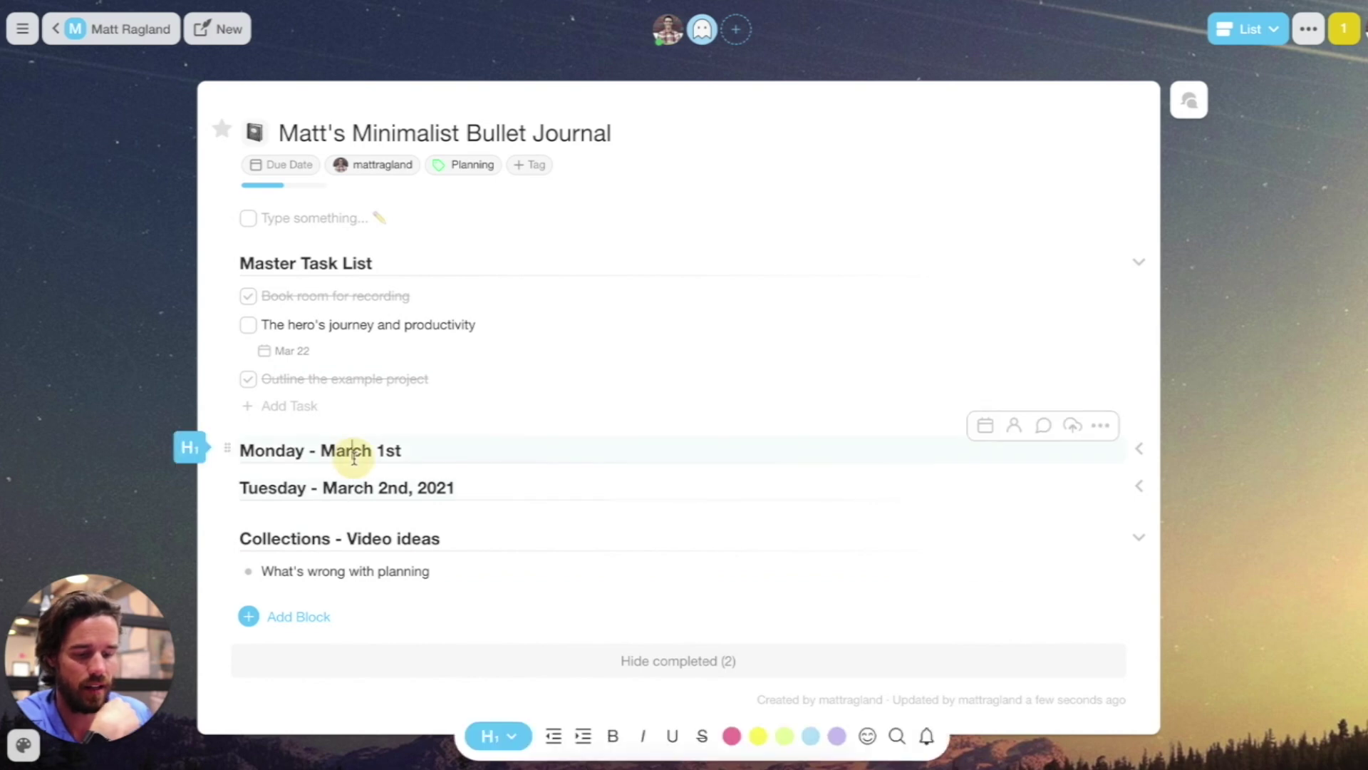
{"action": "left_click", "coordinate": [1138, 449]}
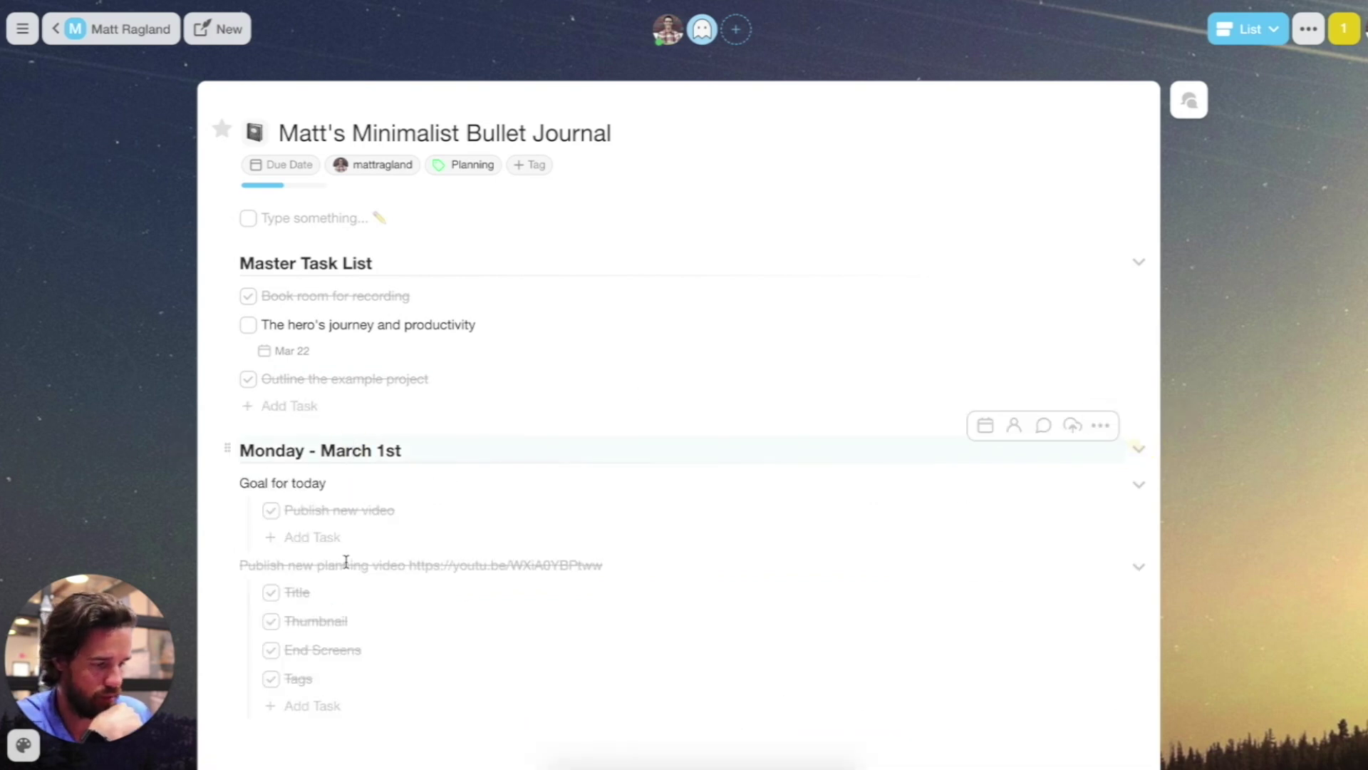
Step: Collapse the Monday - March 1st block and expand the Tuesday - March 2nd, 2021 block
{"action": "left_click", "coordinate": [1138, 450]}
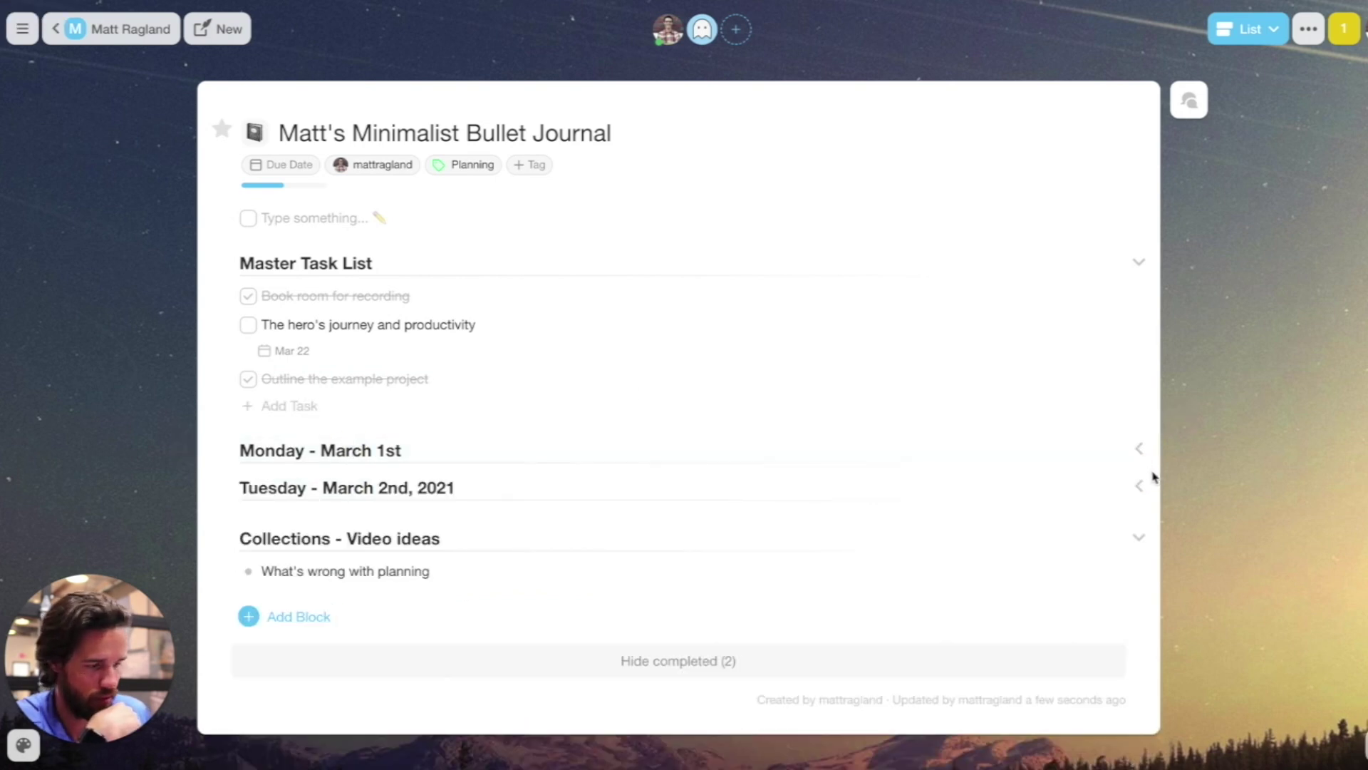
{"action": "left_click", "coordinate": [1140, 489]}
{"action": "scroll", "coordinate": [378, 599], "scroll_direction": "down", "scroll_amount": 1}
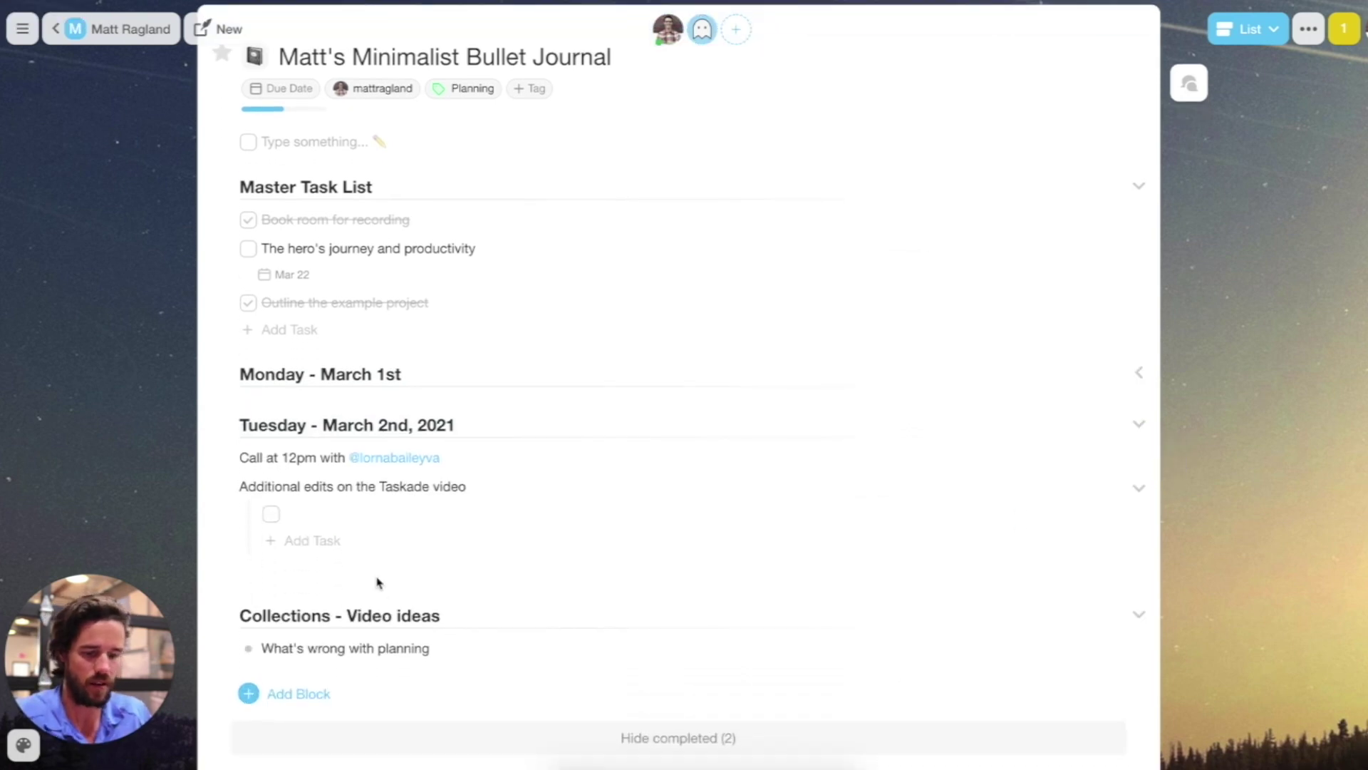
Step: Replace the empty subtask under "Additional edits on the Taskade video" with a top-level entry reading "Get more details on video editing"
{"action": "left_click", "coordinate": [371, 513]}
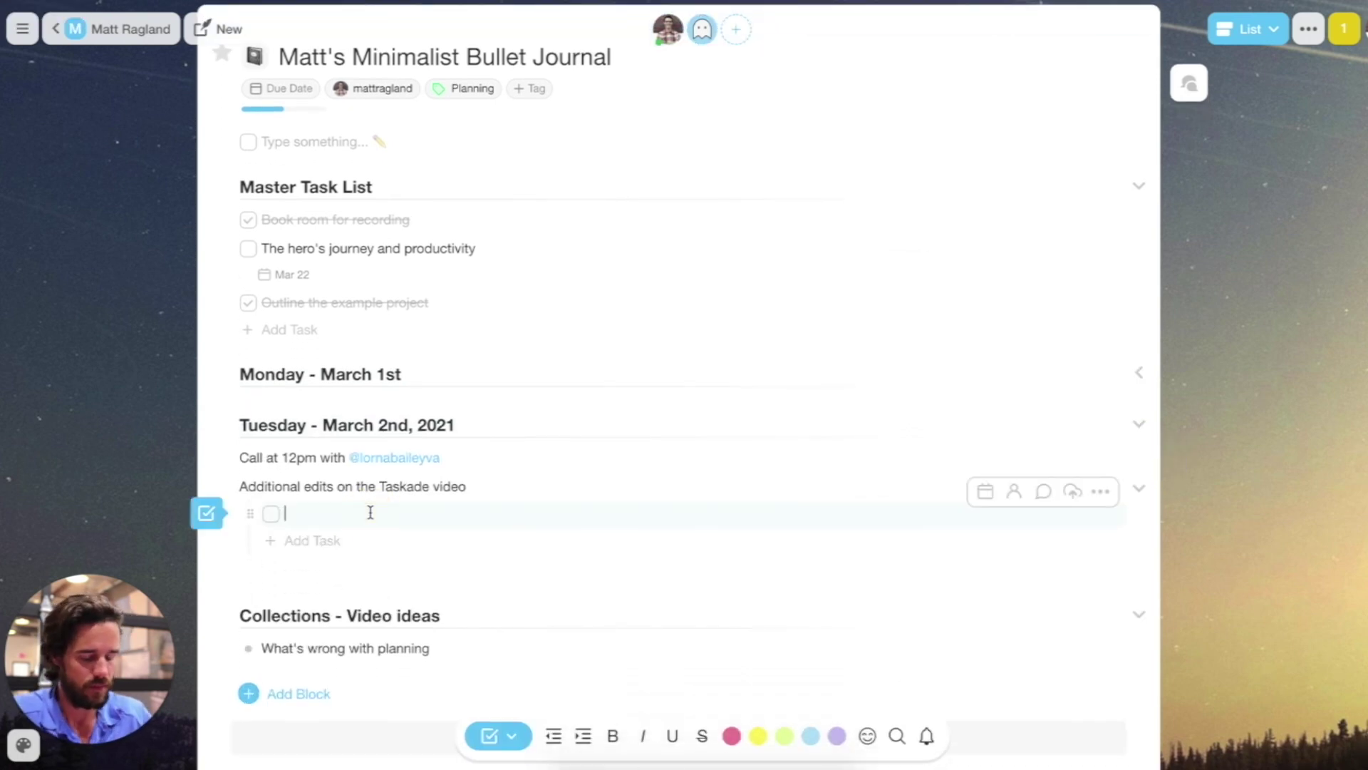
{"action": "key", "text": "BackSpace"}
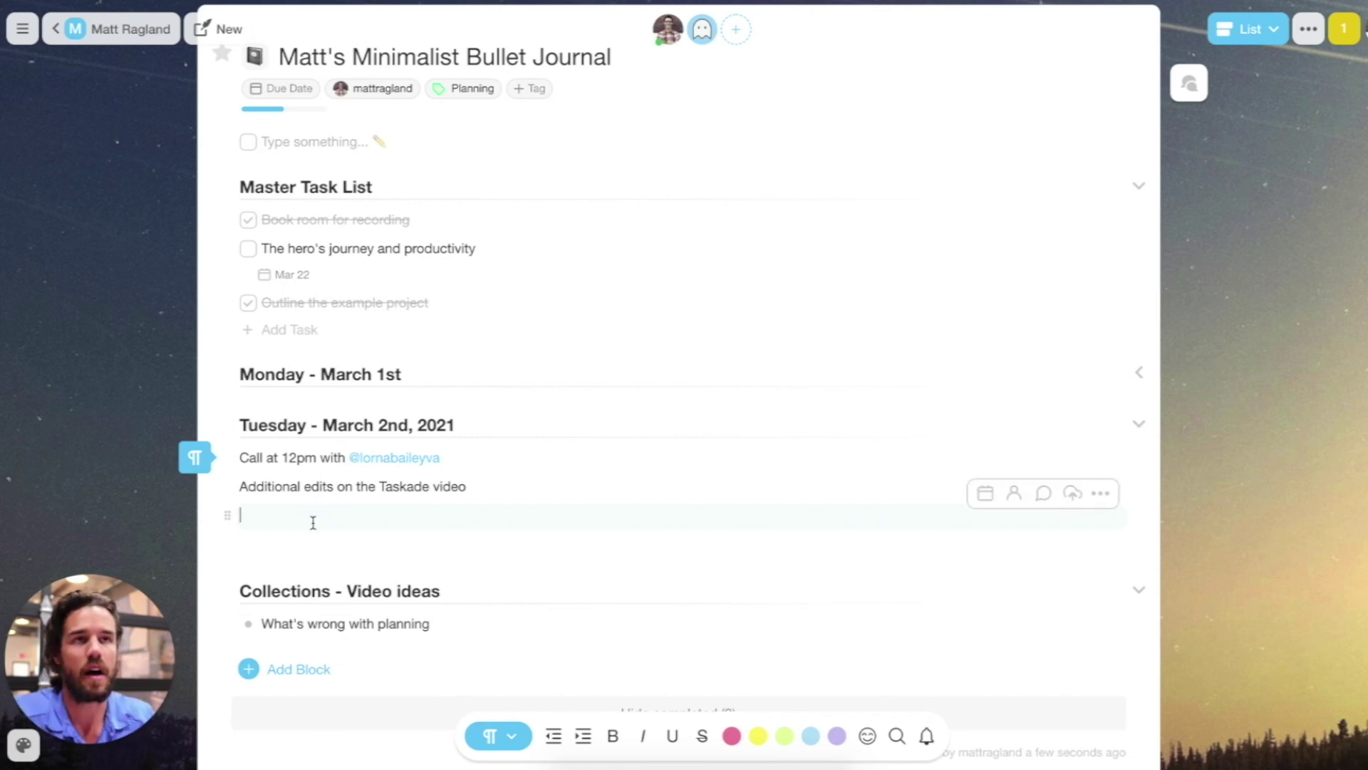
{"action": "type", "text": "Get "}
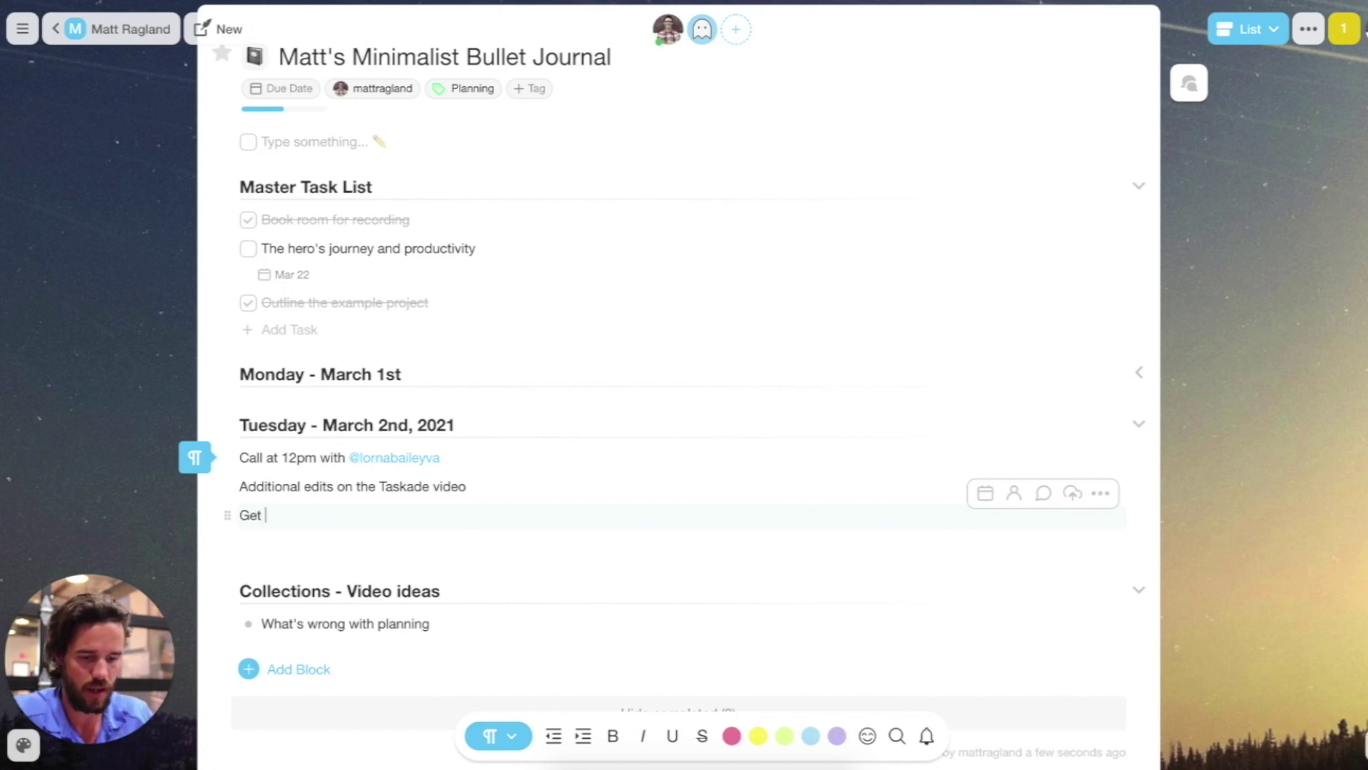
{"action": "type", "text": "more details "}
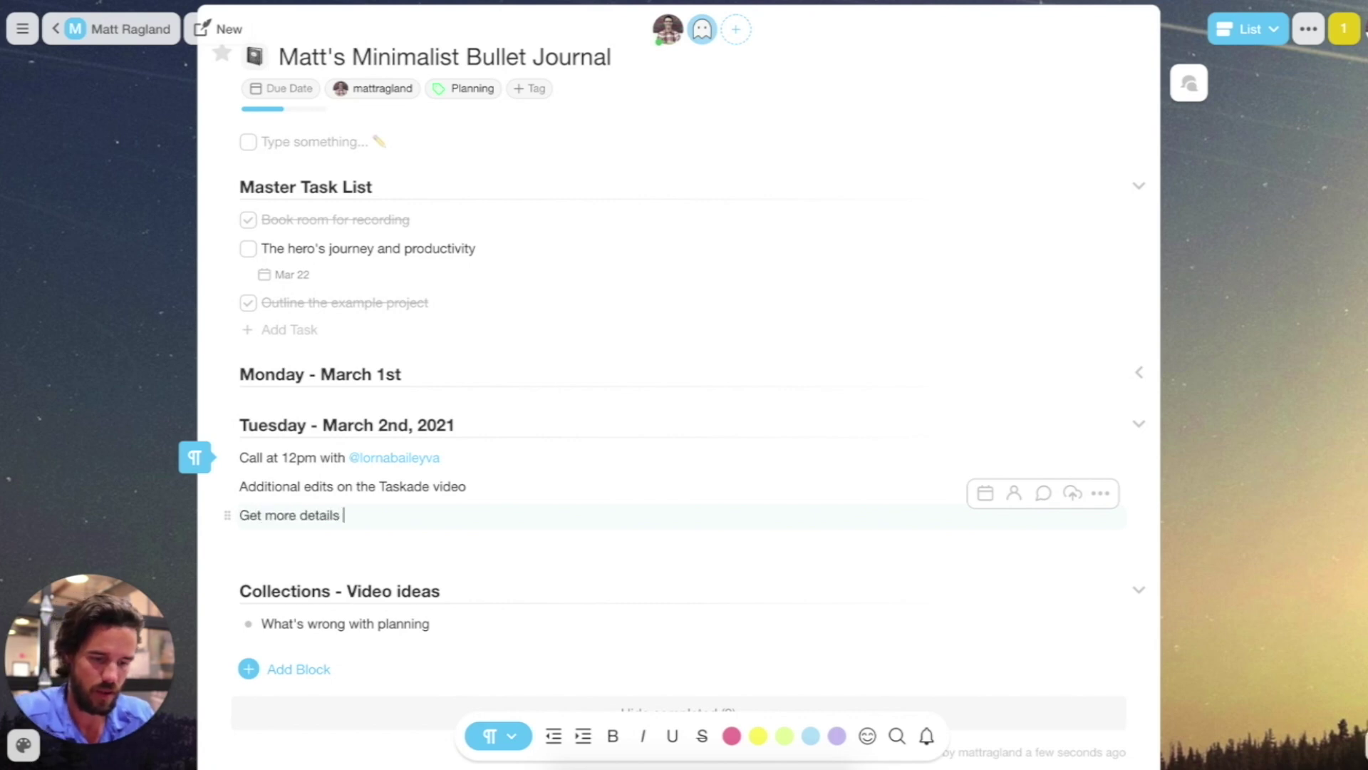
{"action": "type", "text": "on video editing"}
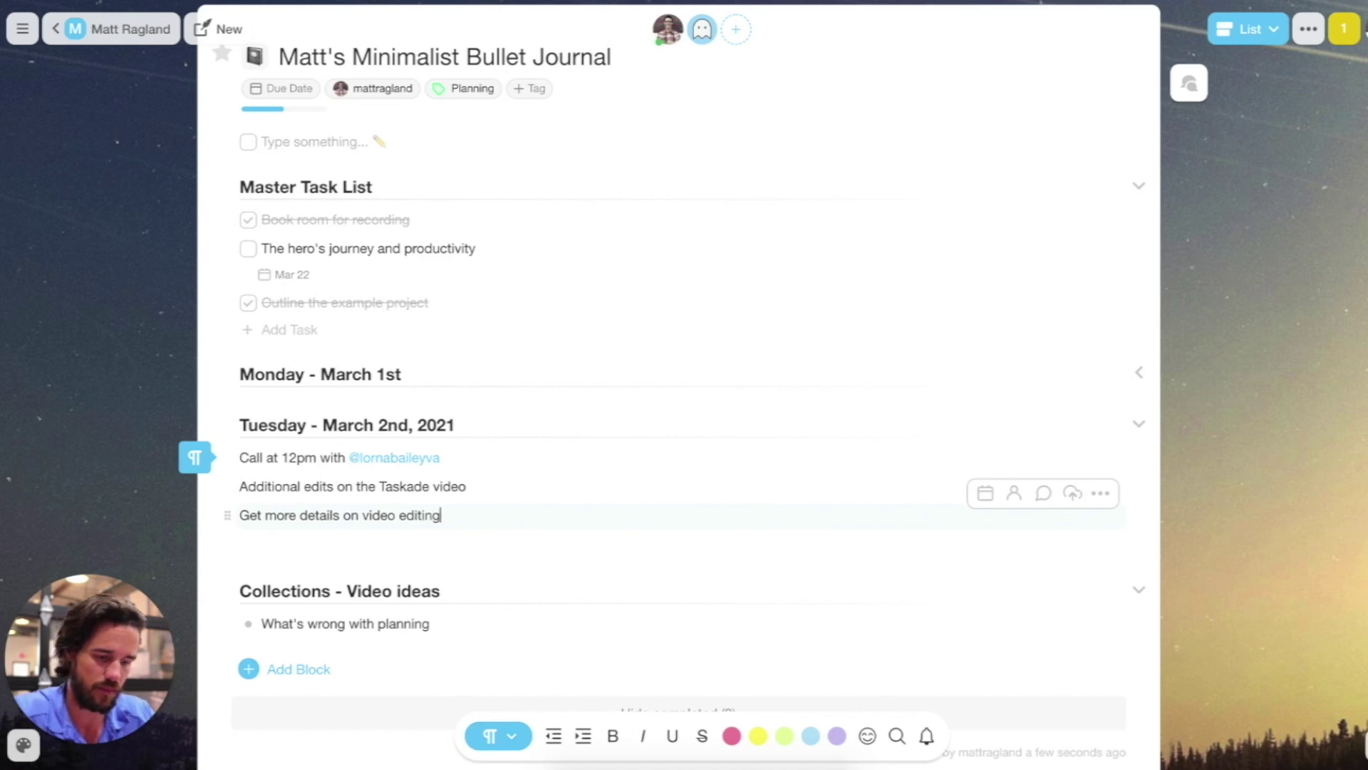
Step: Nest an entry under "Get more details on video editing" that mentions the collaborator, followed by "research video editor agencies"
{"action": "key", "text": "Return"}
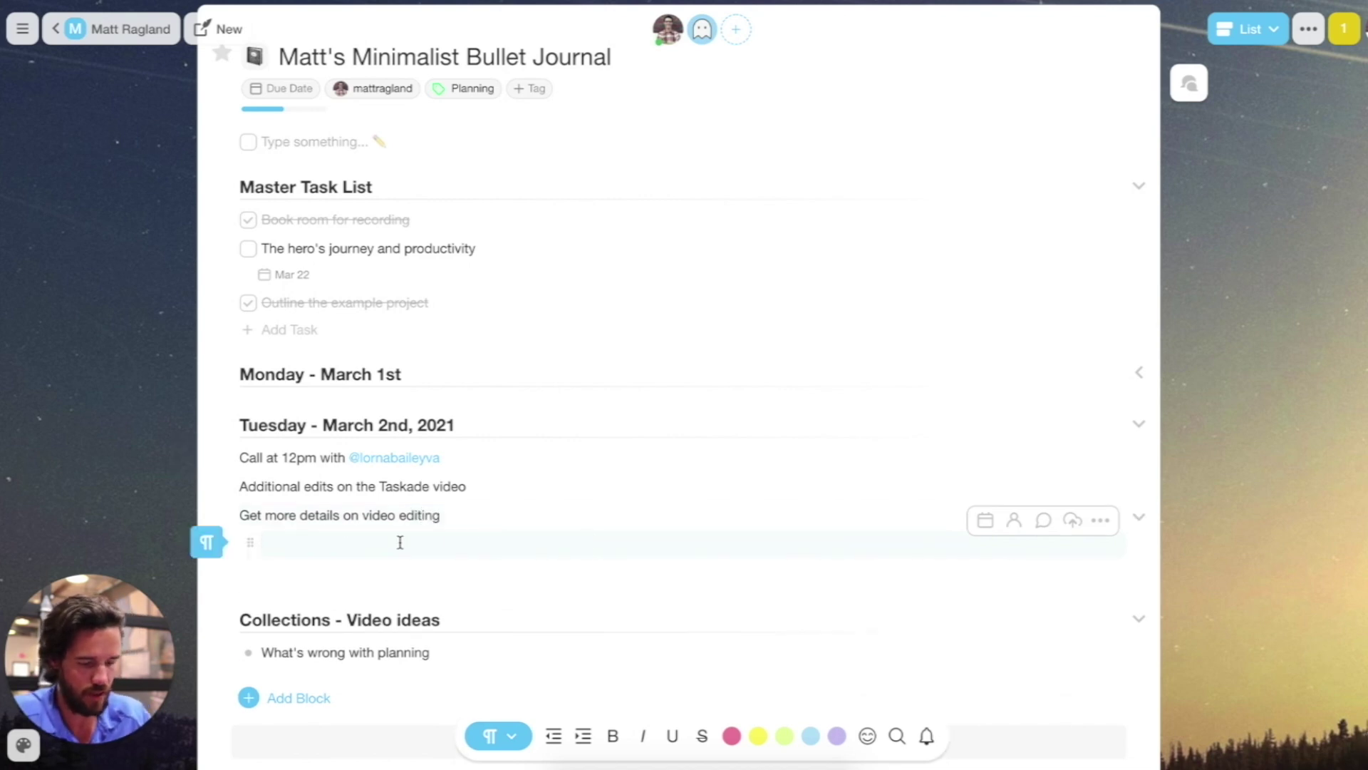
{"action": "type", "text": "@lo"}
{"action": "key", "text": "Return"}
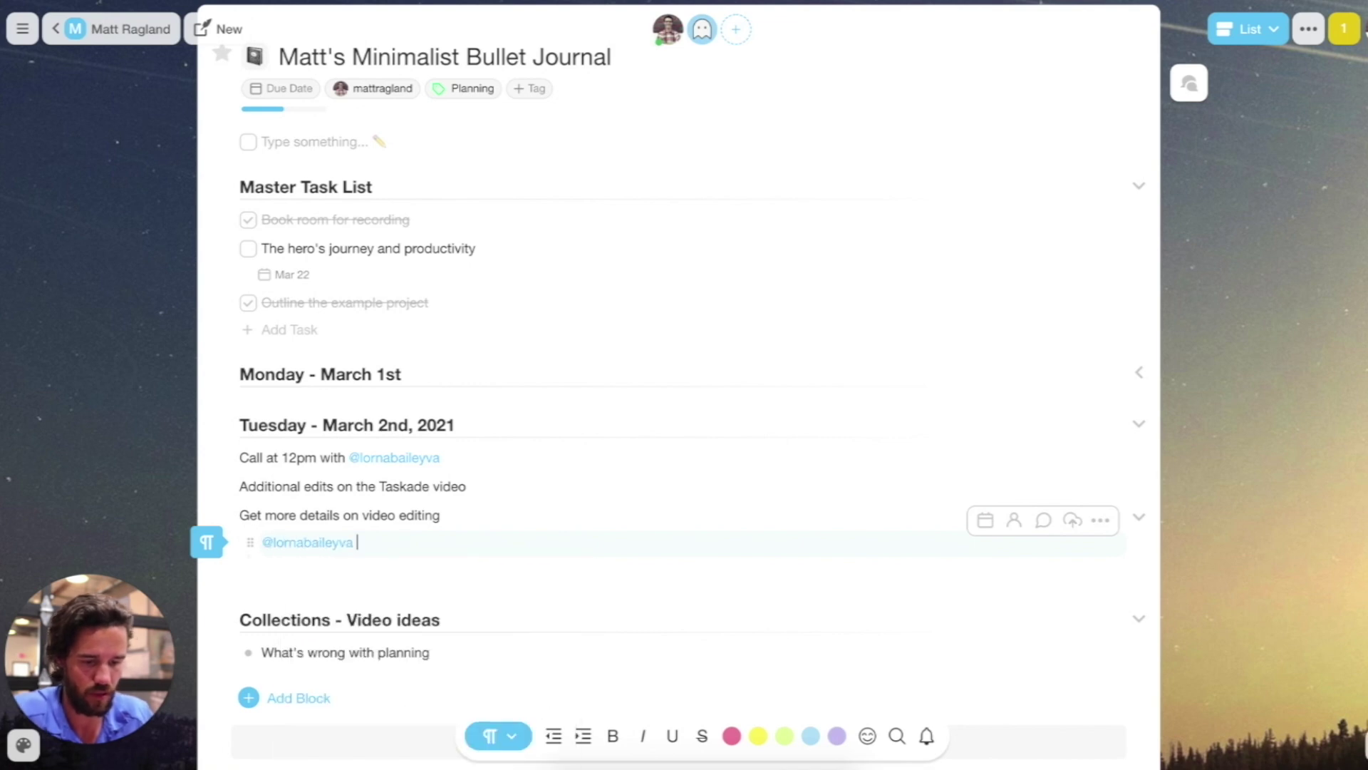
{"action": "type", "text": "research video editor"}
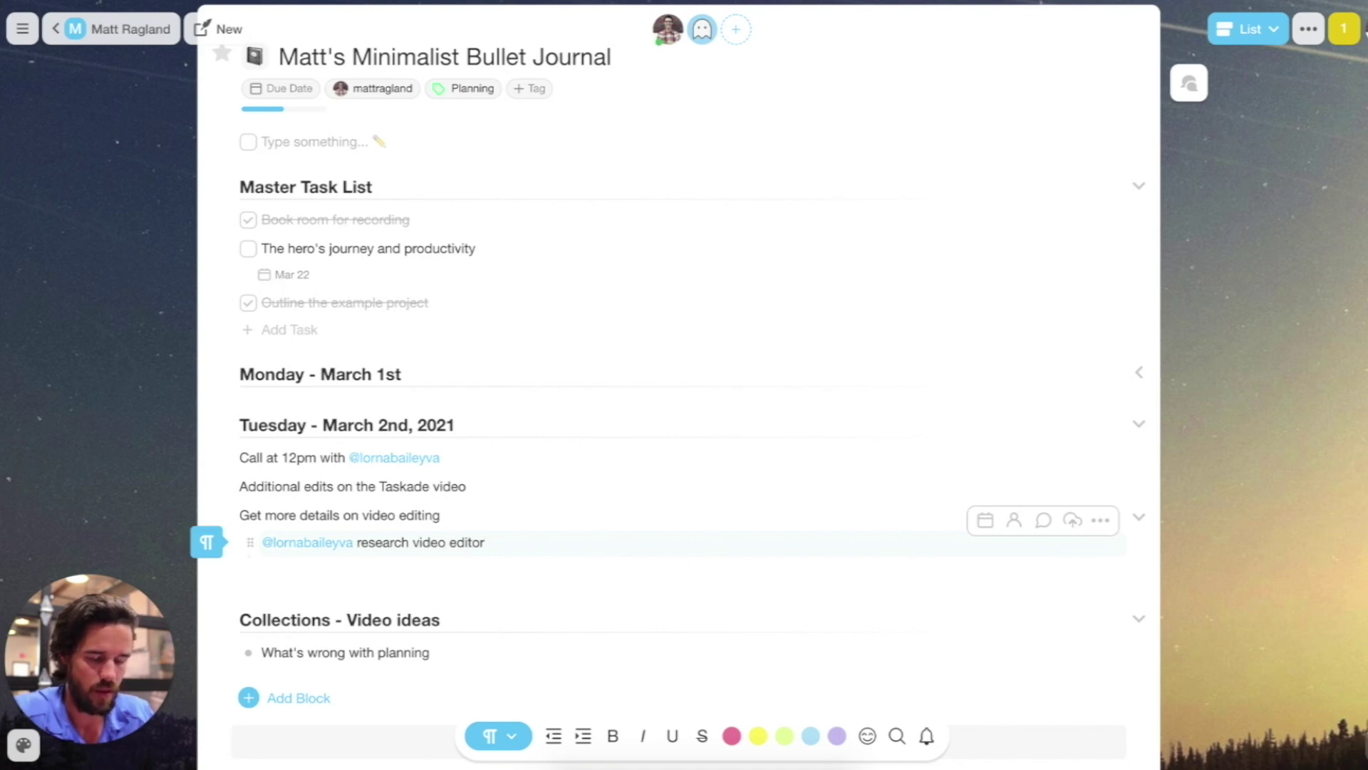
{"action": "type", "text": " agencie"}
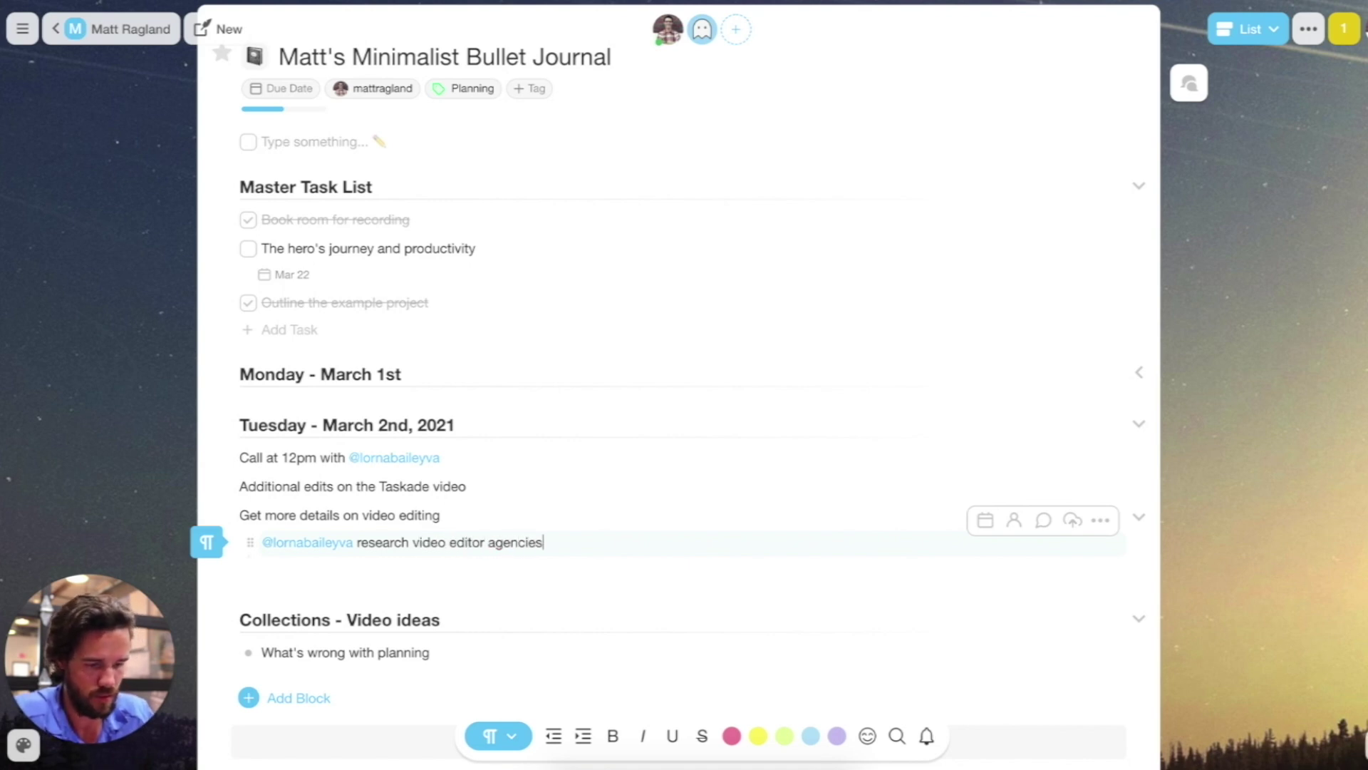
{"action": "type", "text": "s"}
{"action": "key", "text": "Return"}
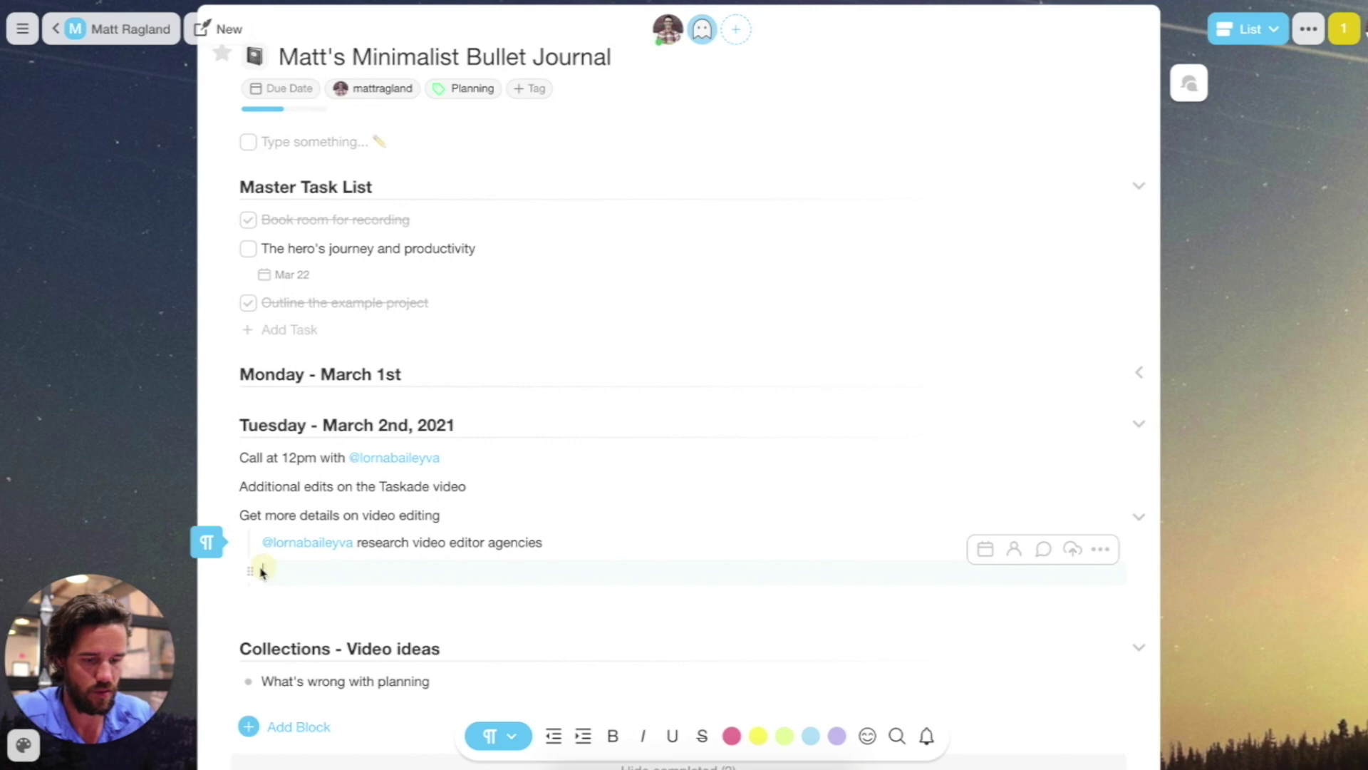
Step: Change the nested entries to square checkboxes and enter "Outline video editor requirements and specs" as the second subtask
{"action": "left_click", "coordinate": [206, 541]}
{"action": "left_click", "coordinate": [206, 516]}
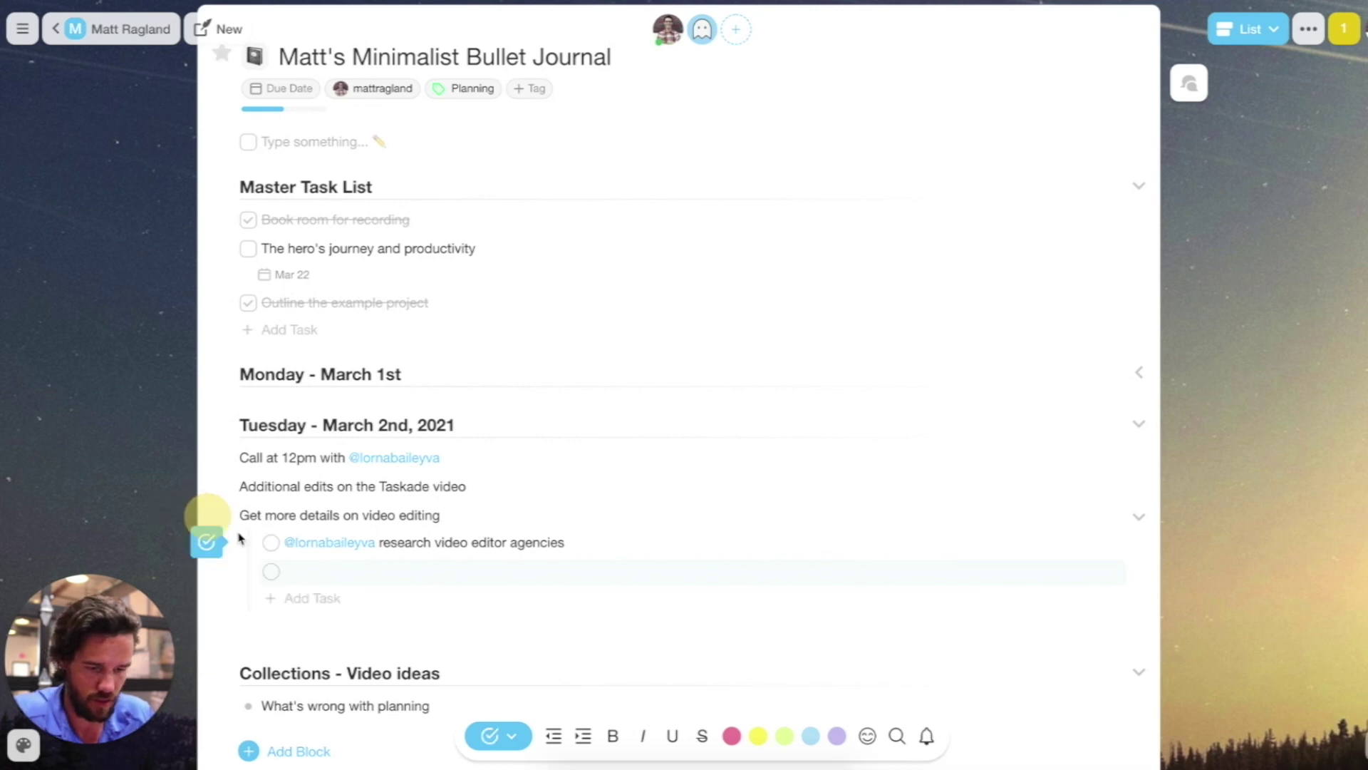
{"action": "left_click", "coordinate": [209, 544]}
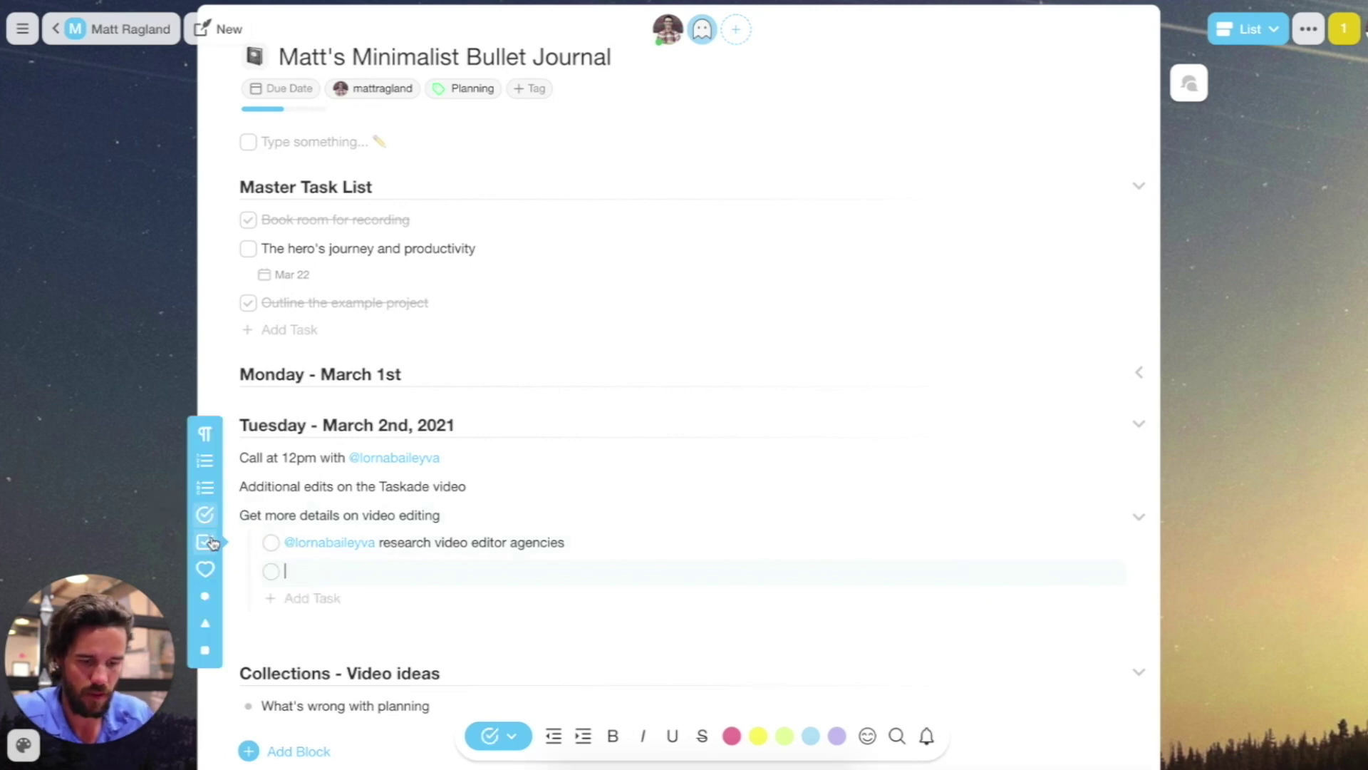
{"action": "left_click", "coordinate": [207, 568]}
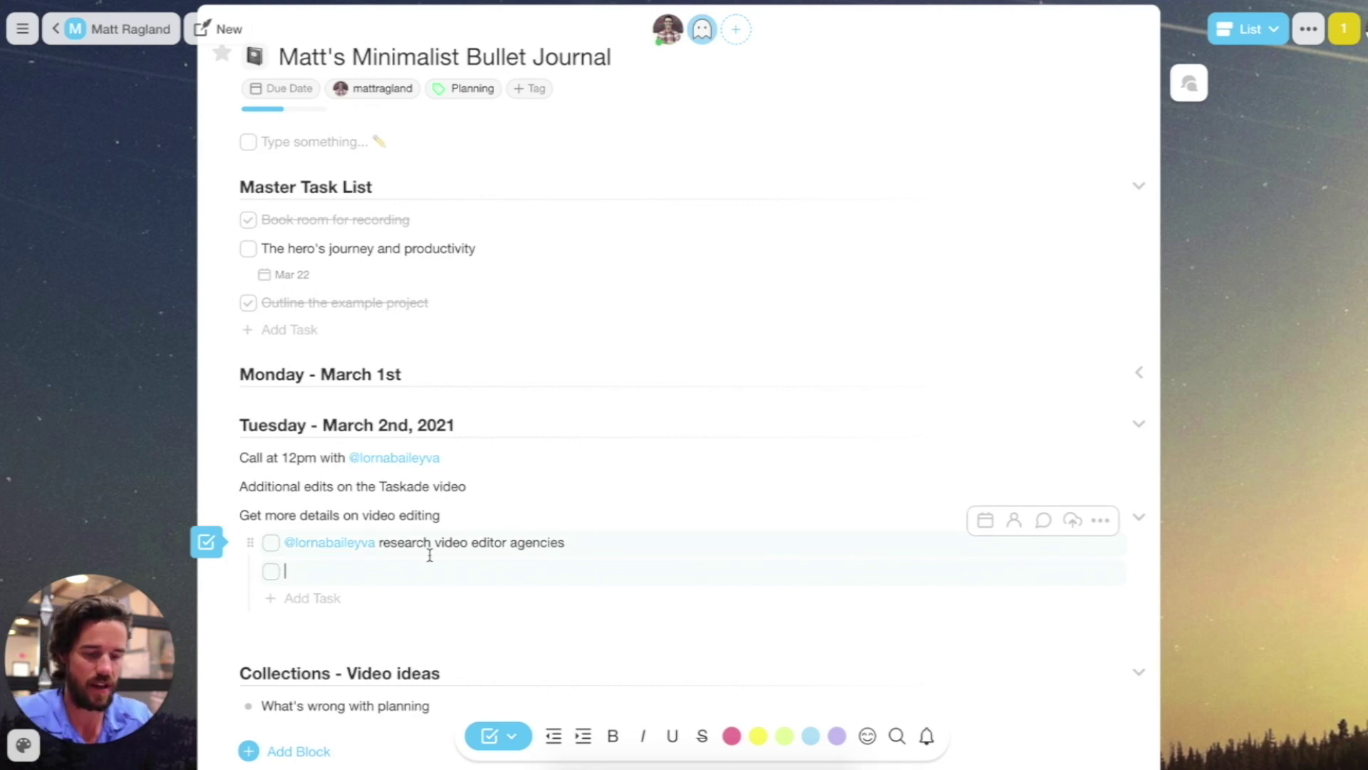
{"action": "type", "text": "Outline video edit"}
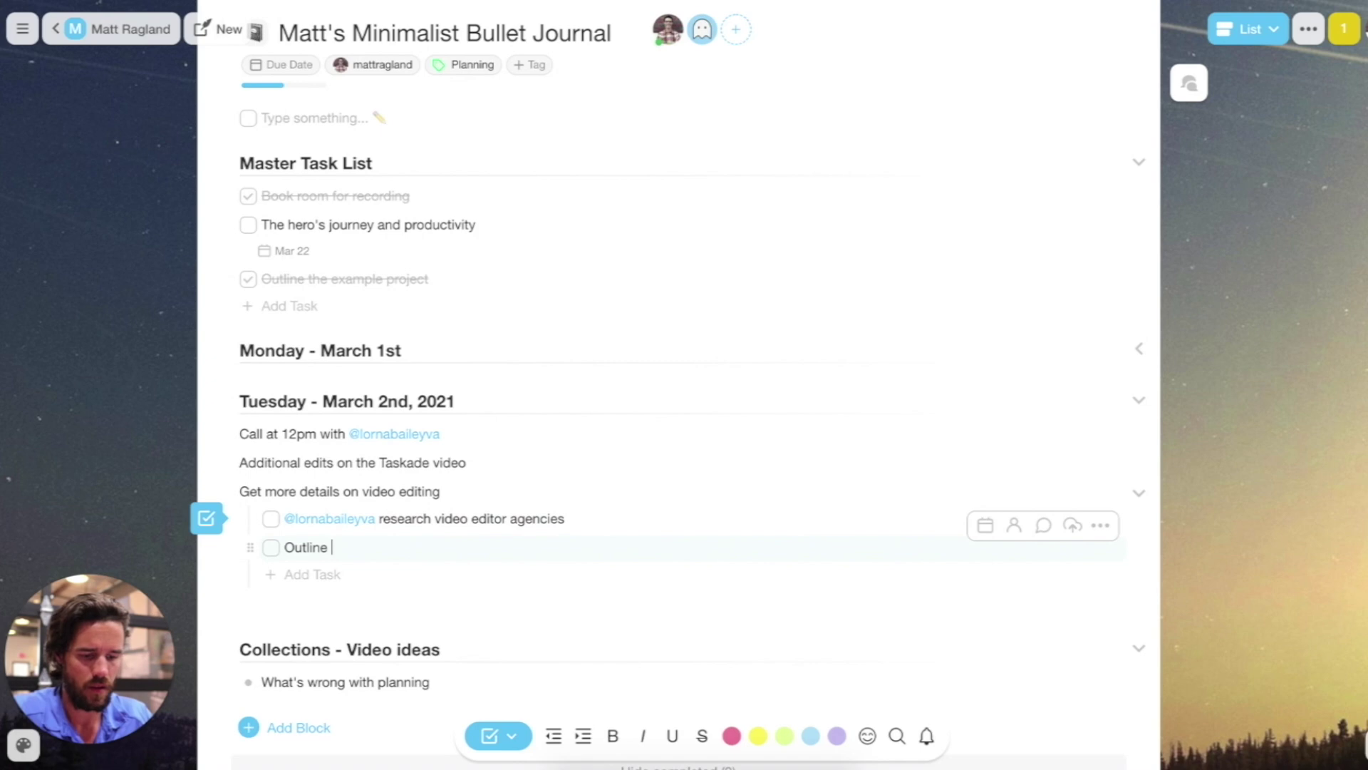
{"action": "type", "text": "or requirement"}
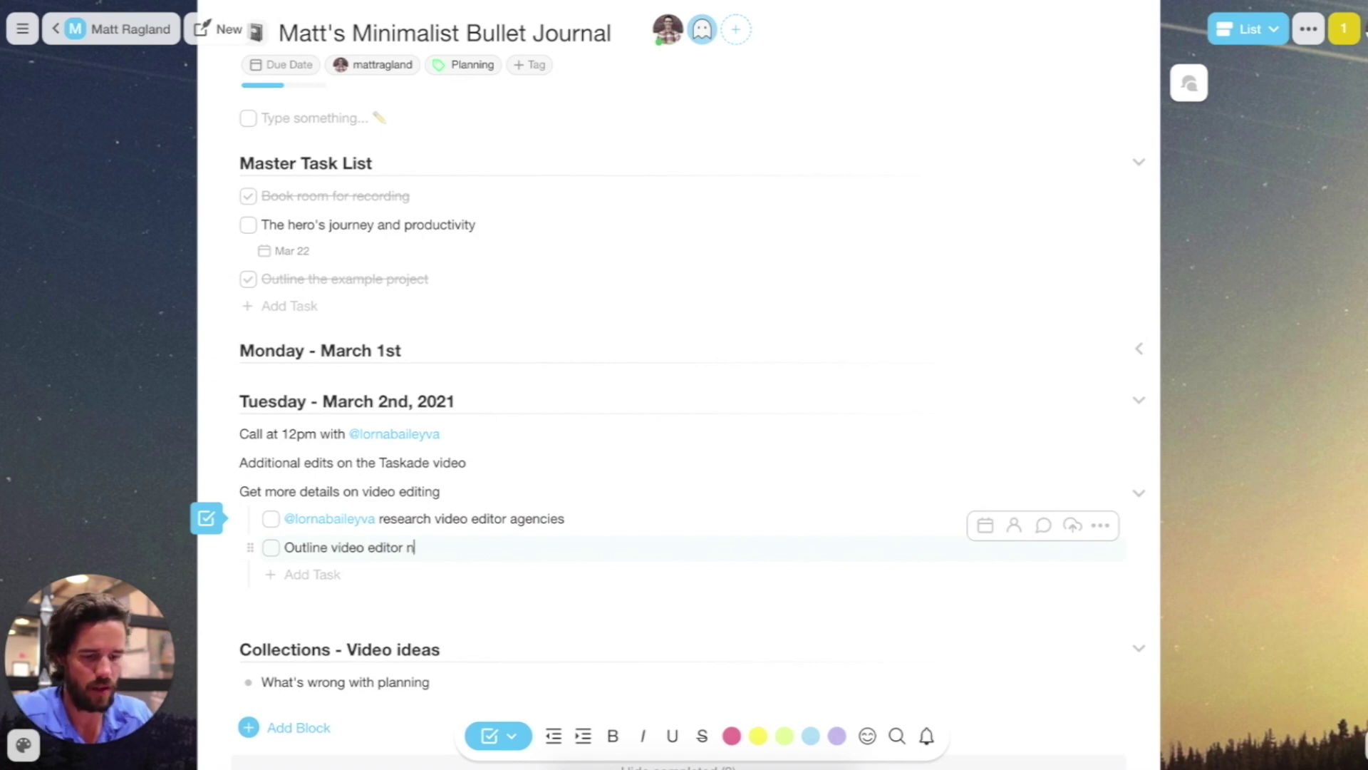
{"action": "type", "text": "s and specs"}
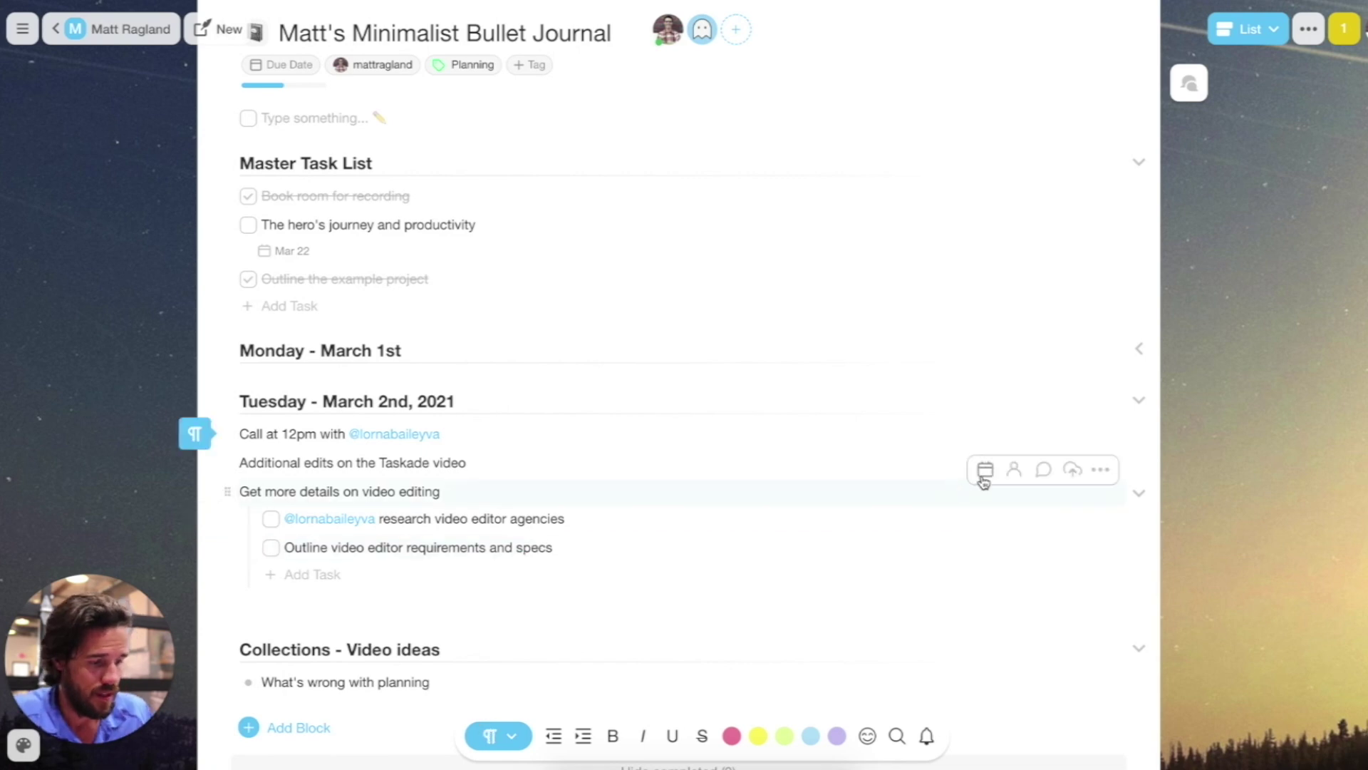
Step: Set the due date of "Get more details on video editing" to March 26 and add the subtask "Interview and run projects for finalists"
{"action": "left_click", "coordinate": [983, 479]}
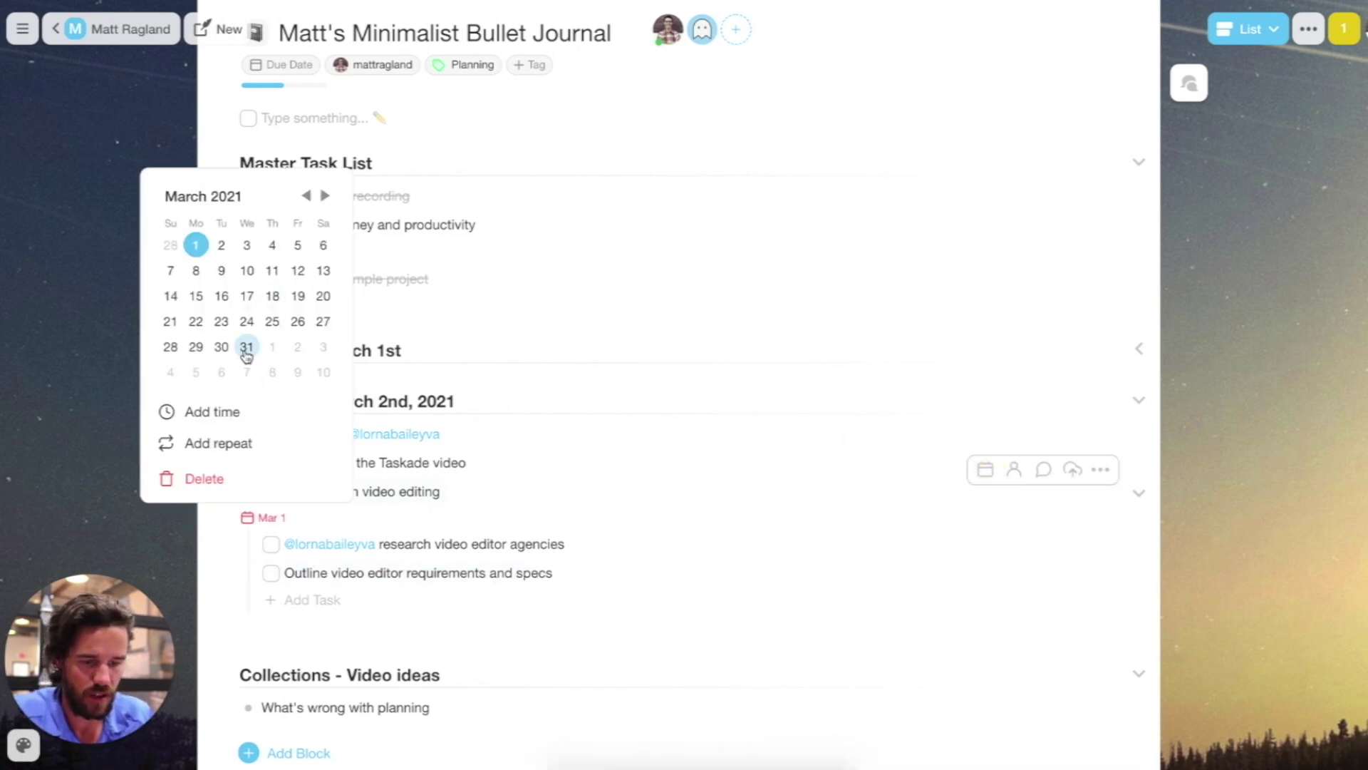
{"action": "left_click", "coordinate": [298, 321]}
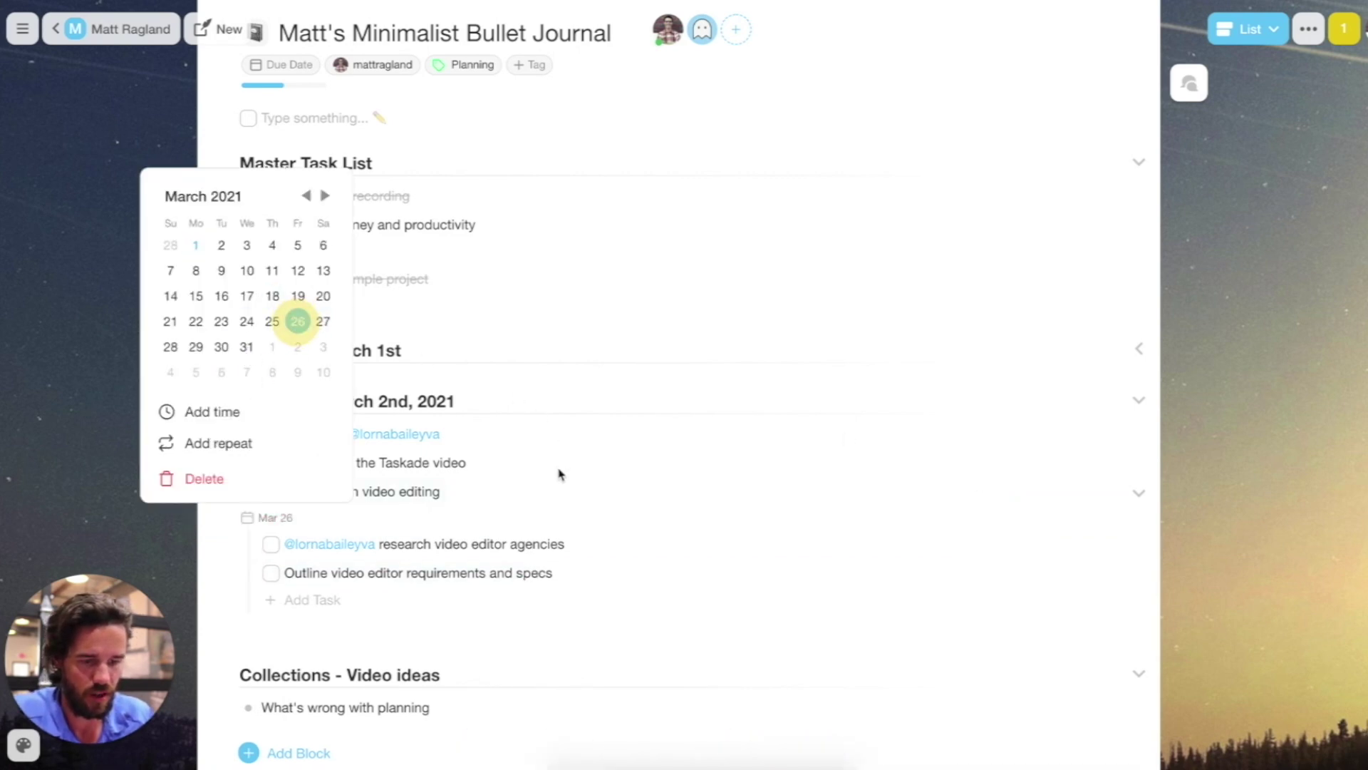
{"action": "left_click", "coordinate": [558, 498]}
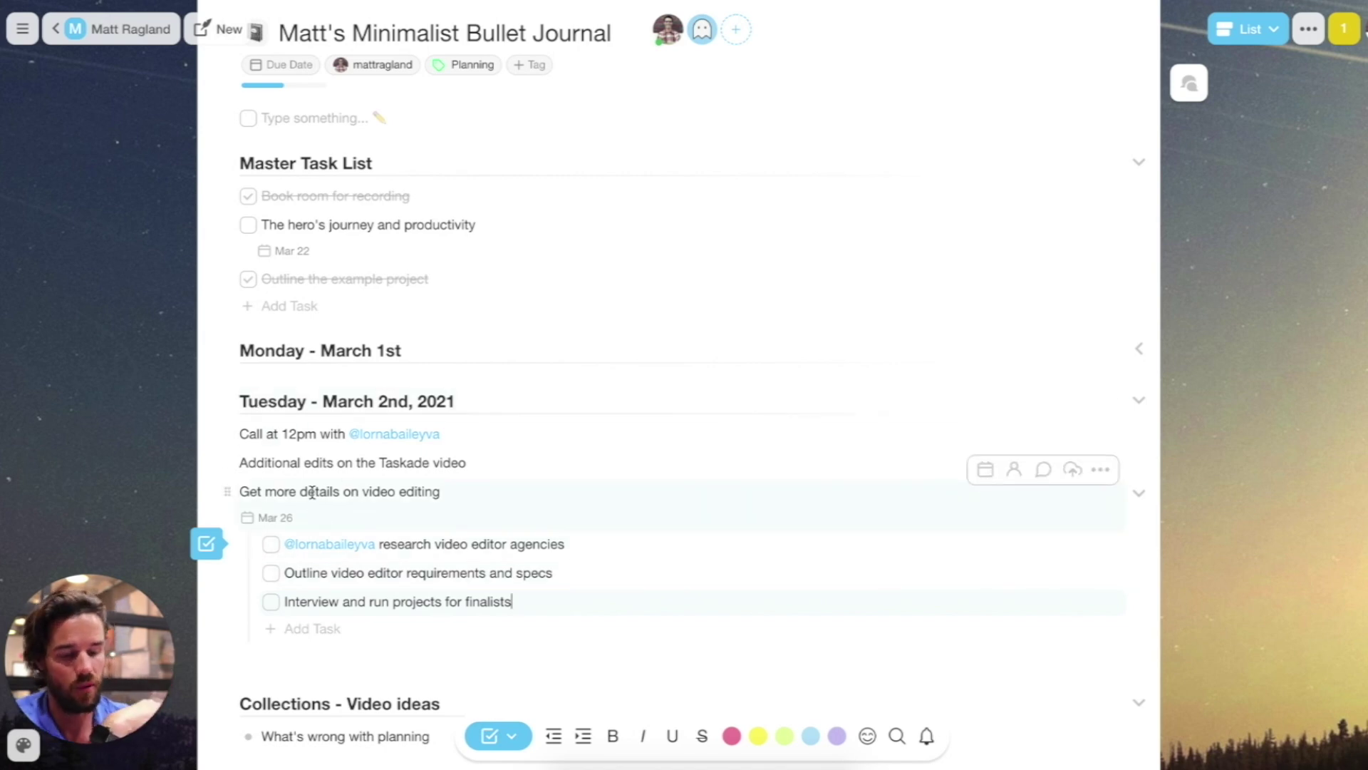
Step: Append the hashtags #YouTube and #SocialClips to the "Get more details on video editing" entry
{"action": "left_click", "coordinate": [467, 493]}
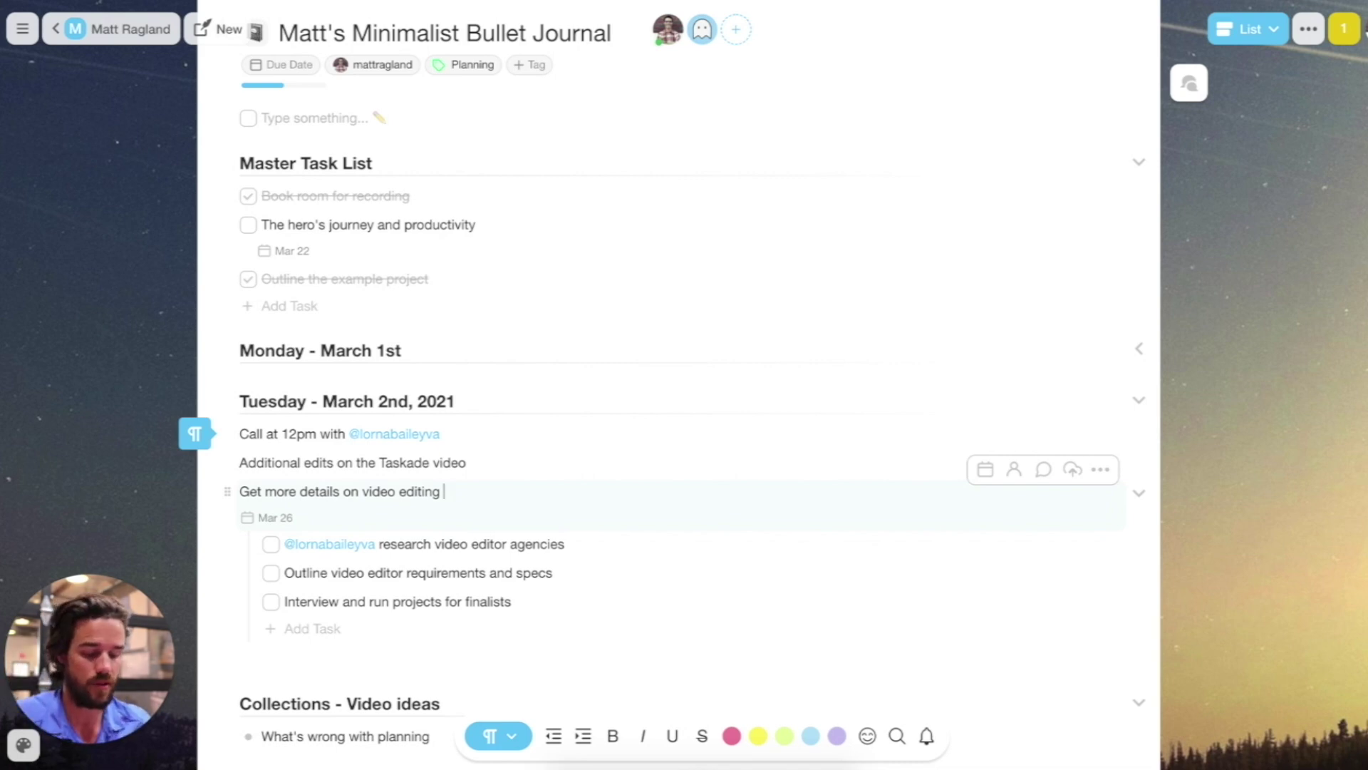
{"action": "type", "text": "#"}
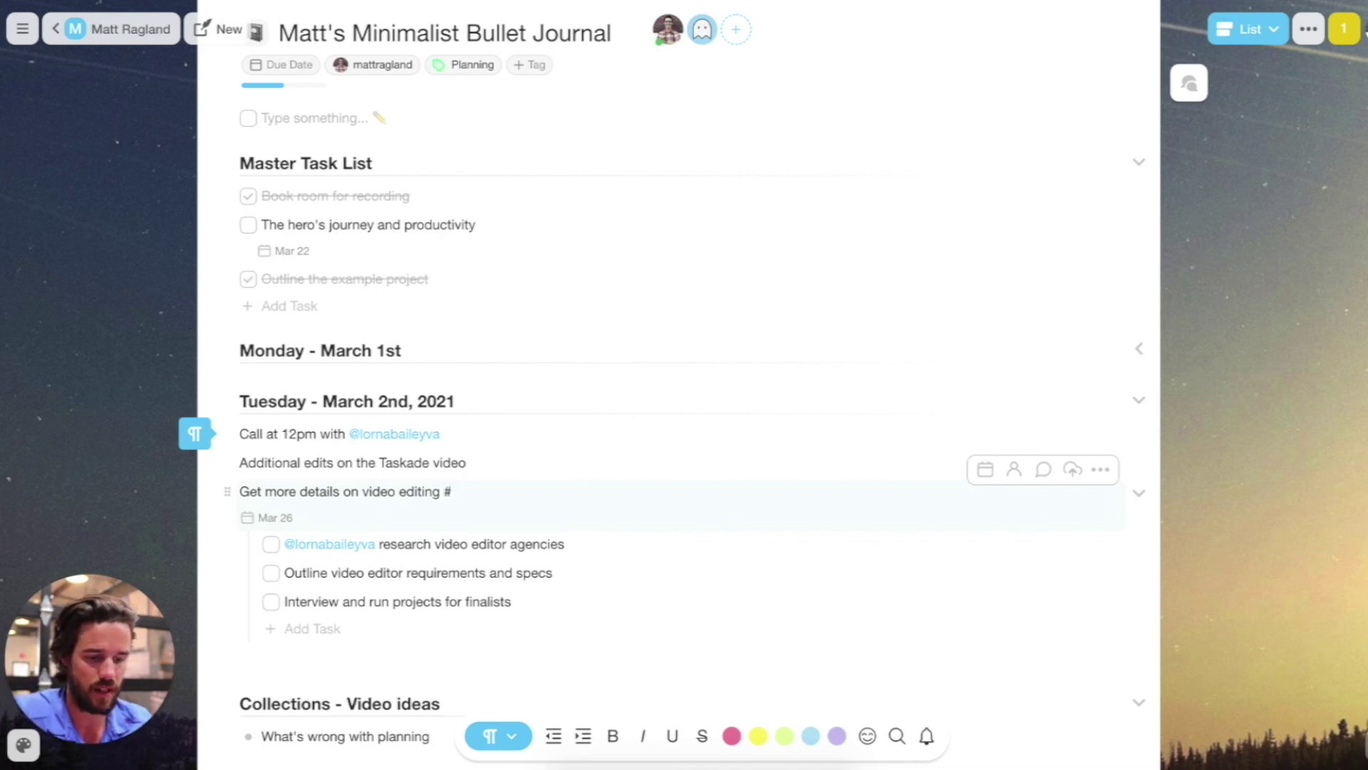
{"action": "type", "text": "YouTube"}
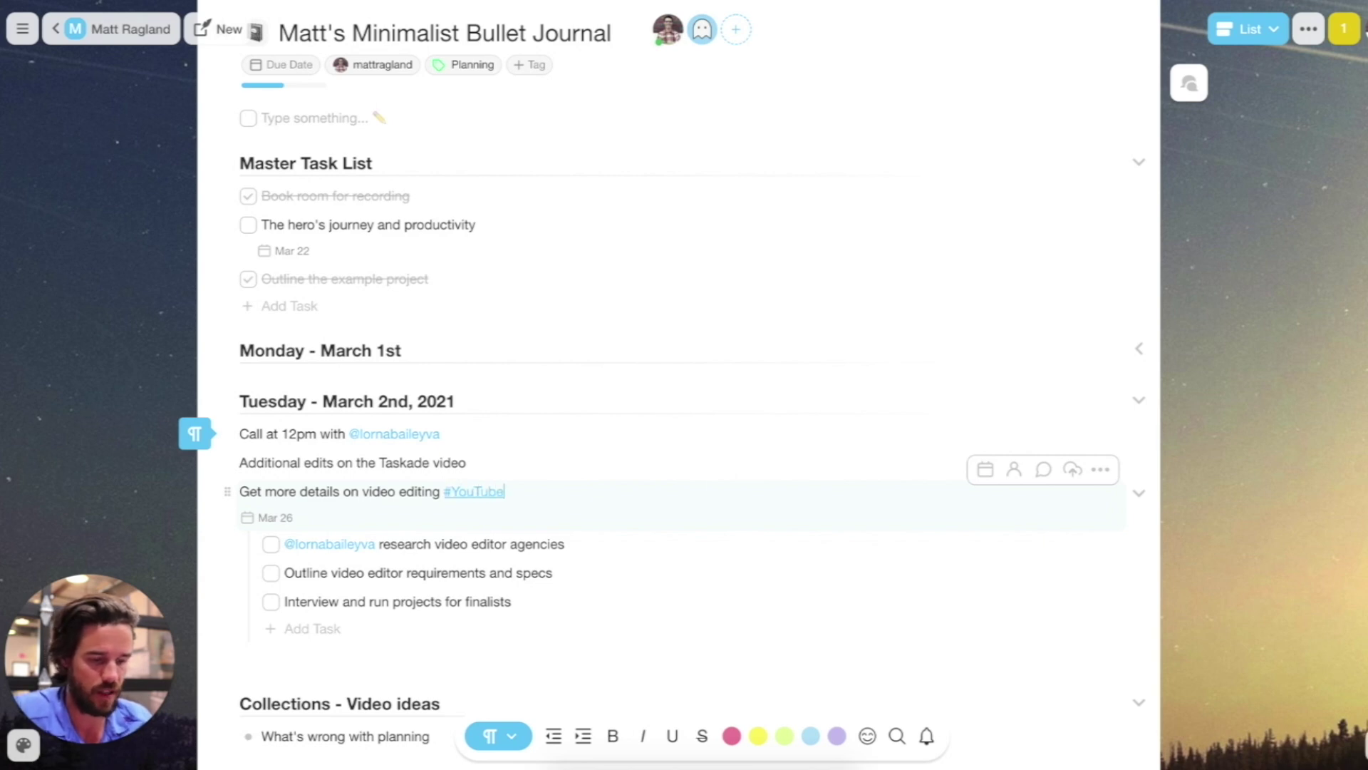
{"action": "type", "text": " #SocialClips"}
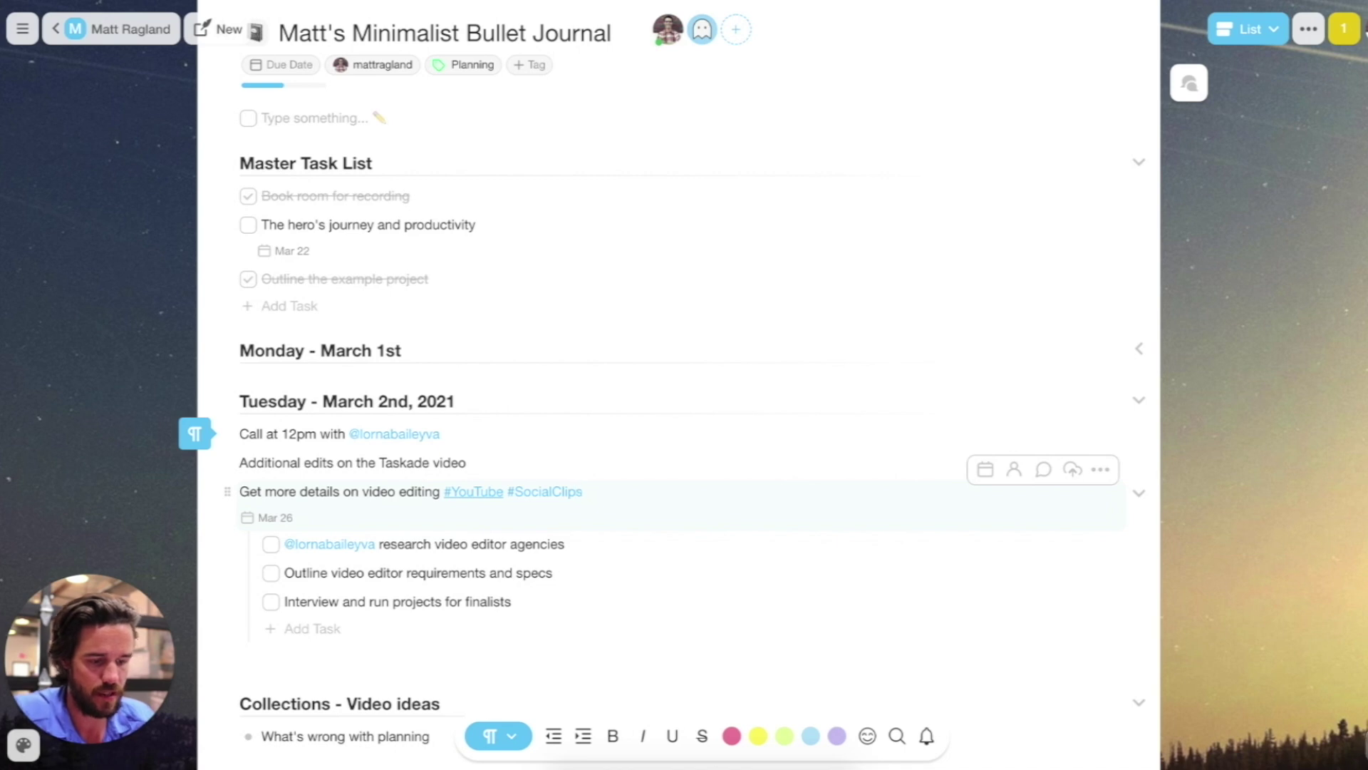
{"action": "left_click", "coordinate": [633, 461]}
{"action": "left_click", "coordinate": [471, 492]}
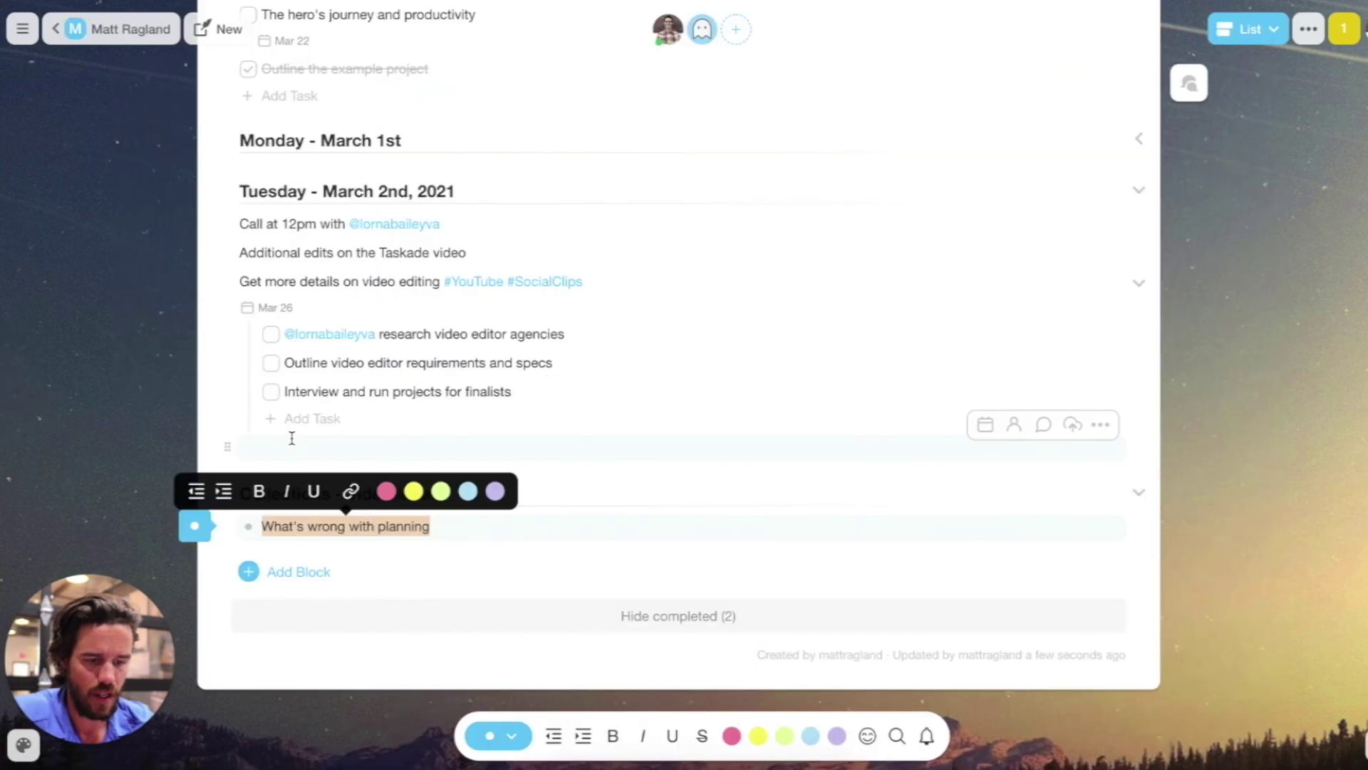
Step: Remove the empty line above the "Collections - Video ideas" heading
{"action": "scroll", "coordinate": [292, 439], "scroll_direction": "up", "scroll_amount": 1}
{"action": "scroll", "coordinate": [314, 314], "scroll_direction": "up", "scroll_amount": 5}
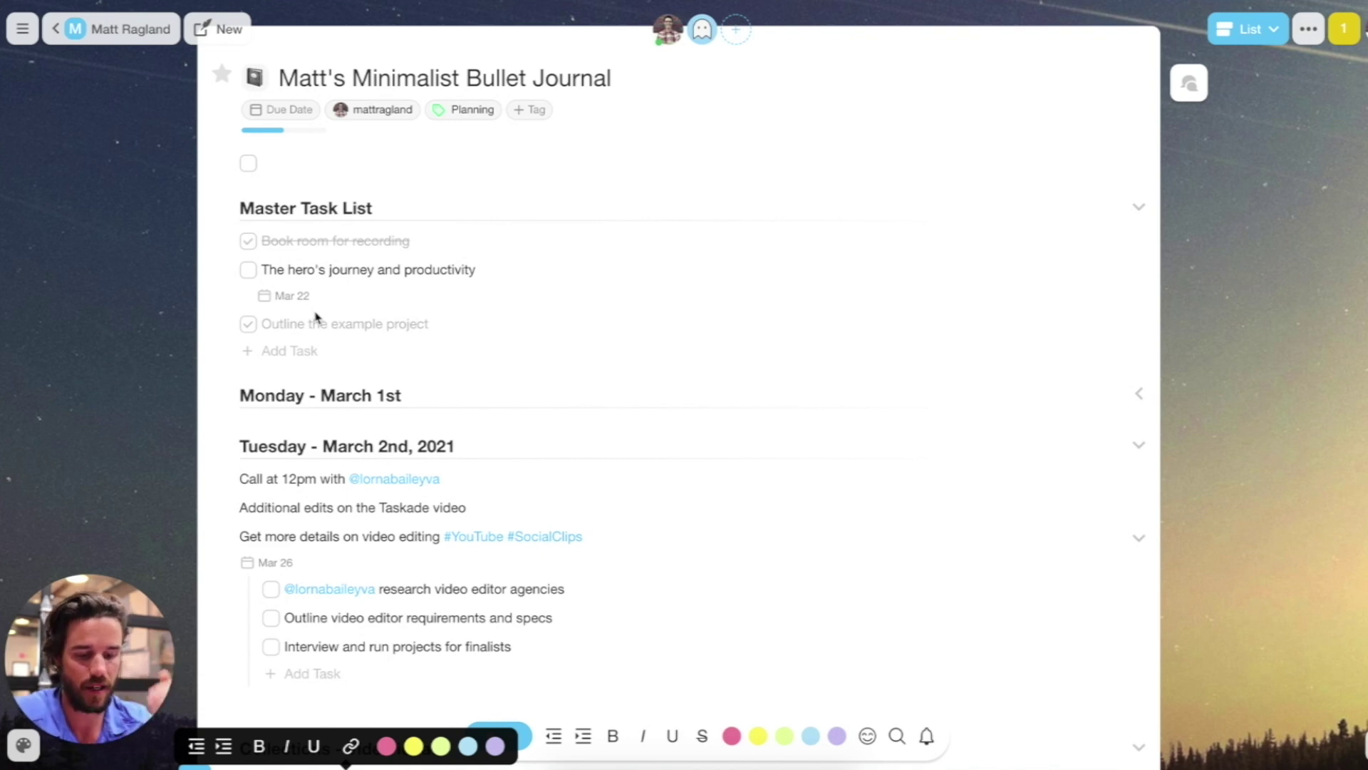
{"action": "scroll", "coordinate": [315, 315], "scroll_direction": "down", "scroll_amount": 4}
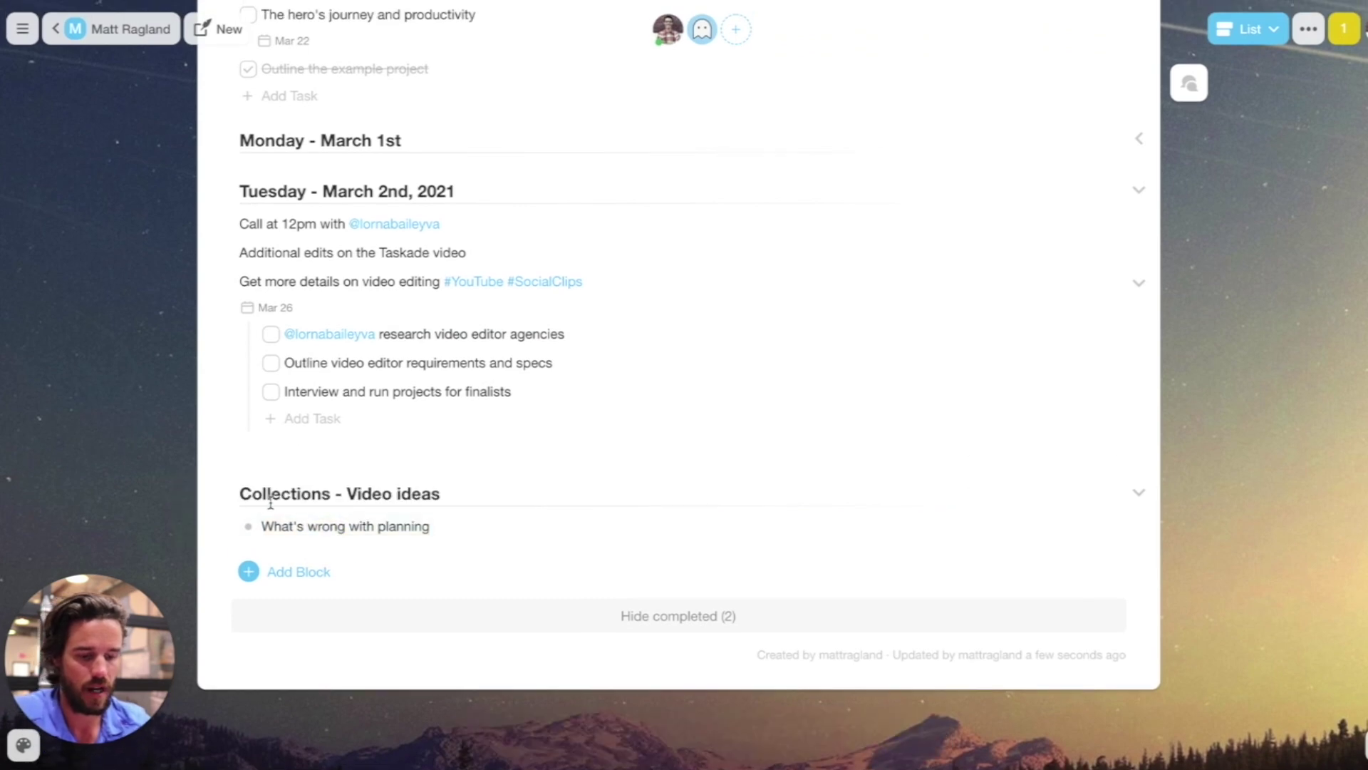
{"action": "left_click", "coordinate": [264, 486]}
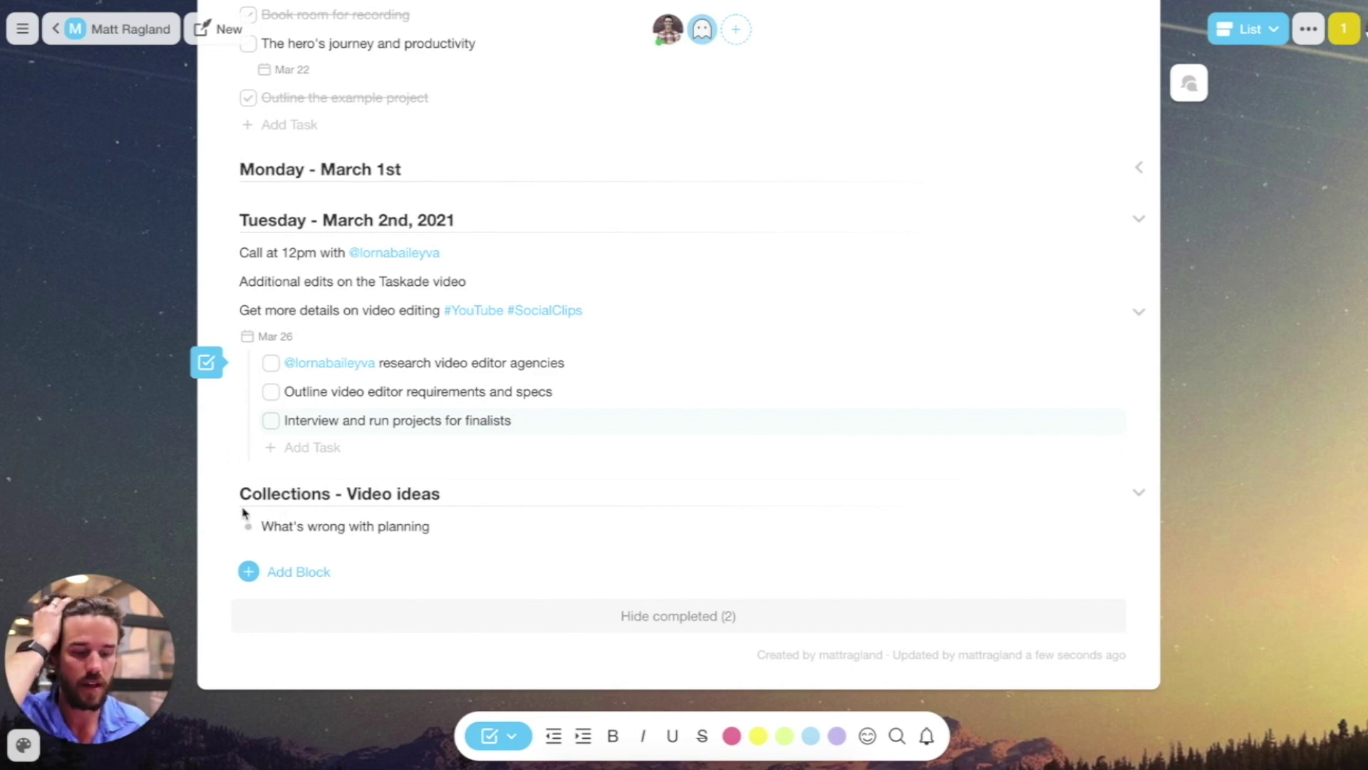
Step: Return to the workspace's project list and create a new project from the Project Board template
{"action": "scroll", "coordinate": [256, 341], "scroll_direction": "up", "scroll_amount": 5}
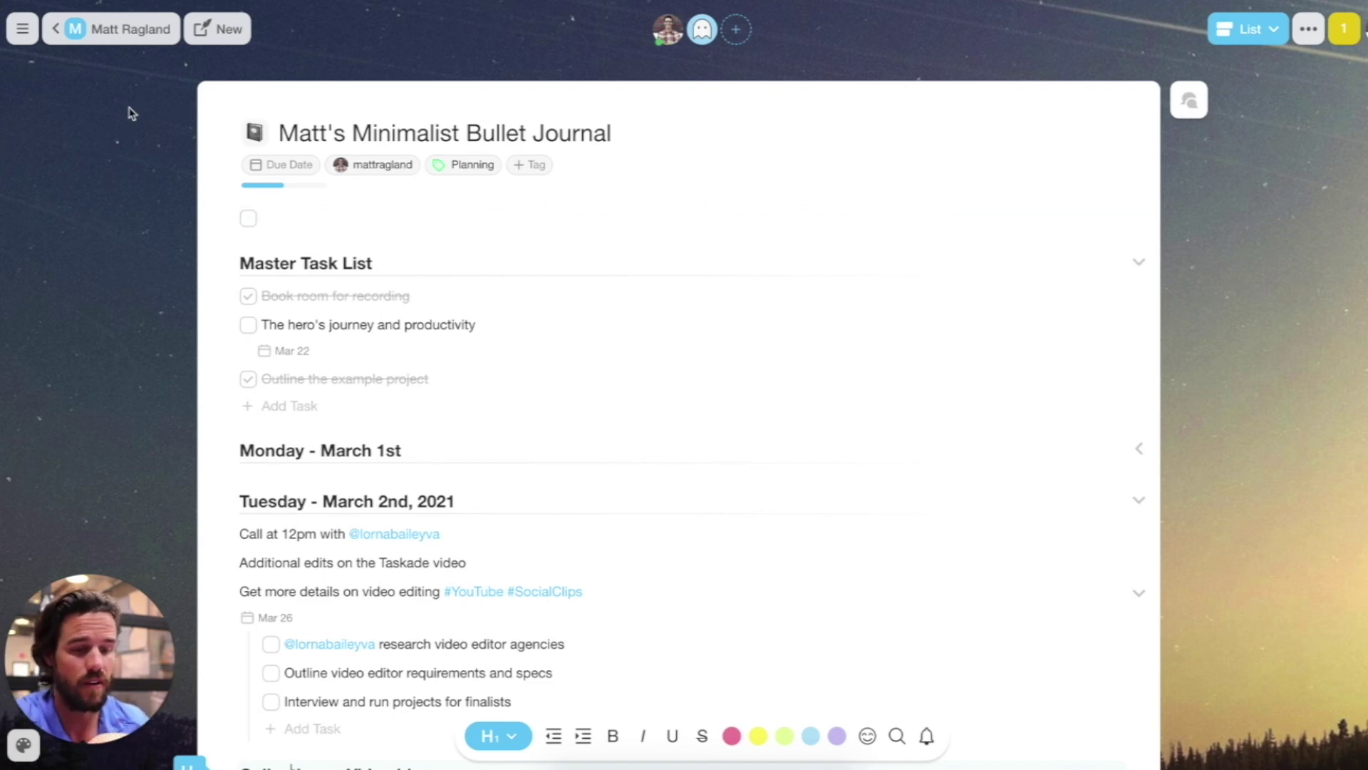
{"action": "left_click", "coordinate": [126, 30]}
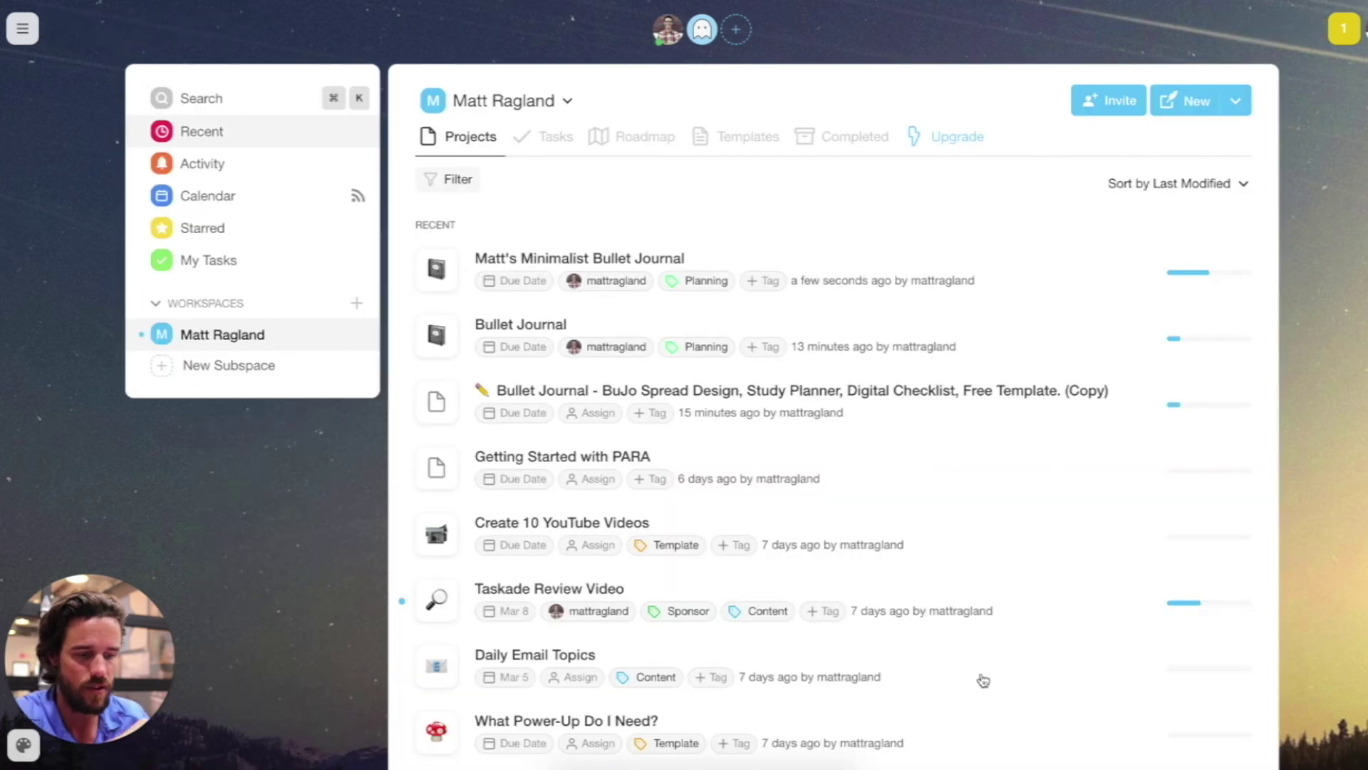
{"action": "left_click", "coordinate": [1186, 106]}
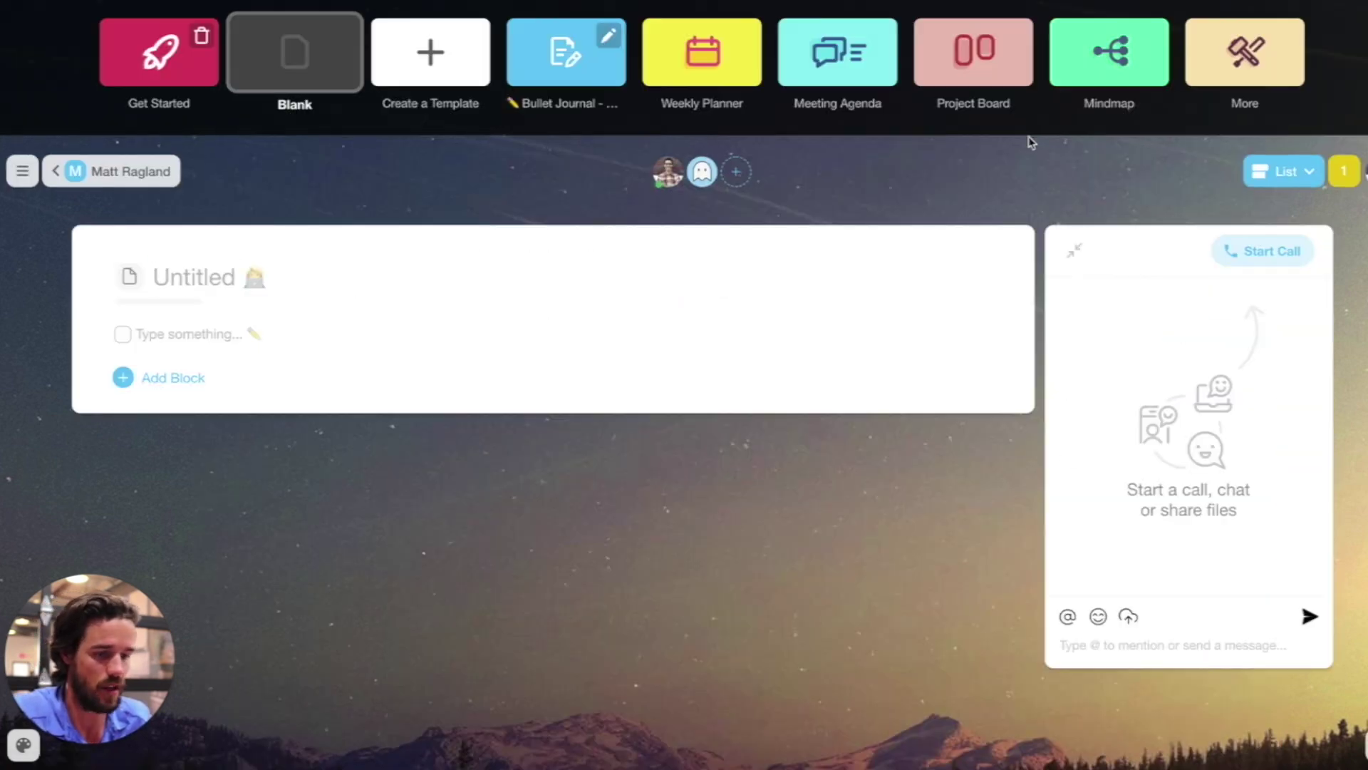
{"action": "left_click", "coordinate": [974, 54]}
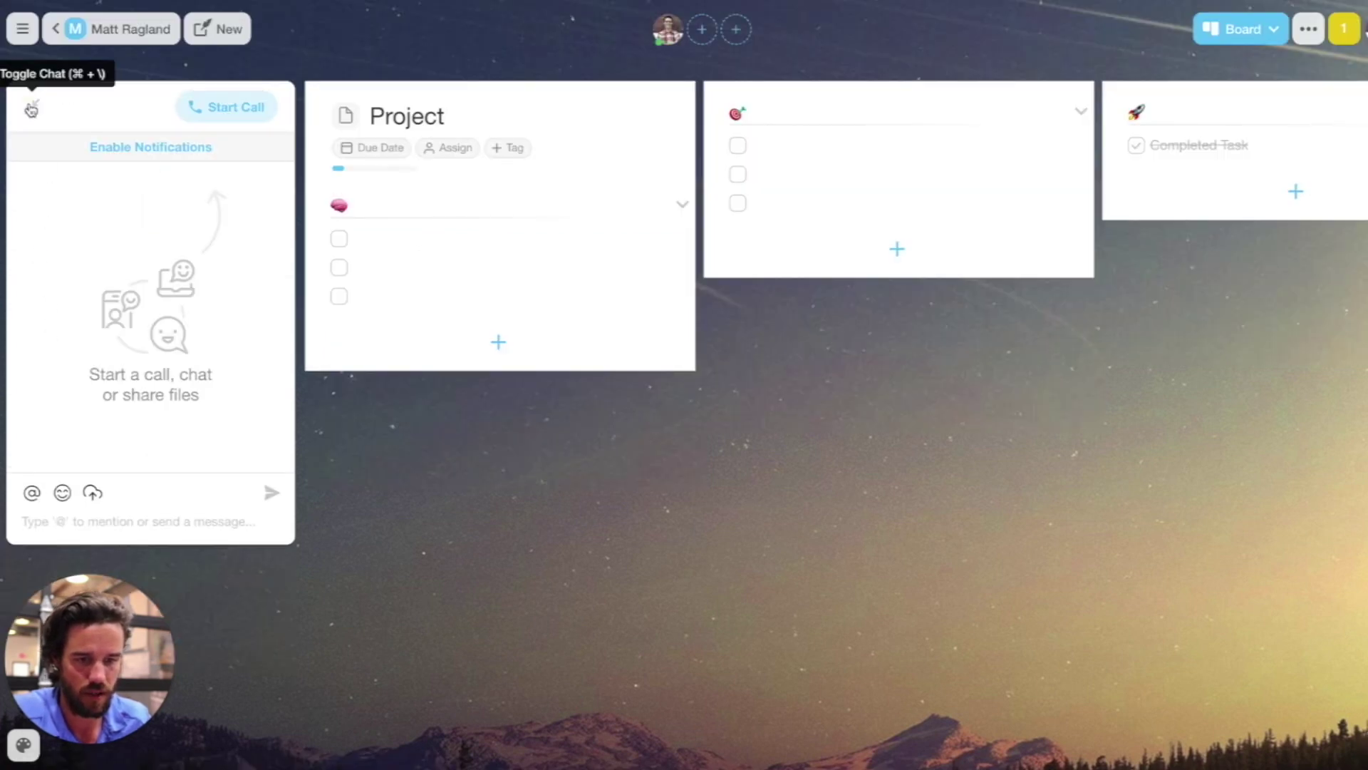
Step: Hide the chat on the new board and rename the project "YouTube Channel"
{"action": "left_click", "coordinate": [33, 106]}
{"action": "double_click", "coordinate": [186, 118]}
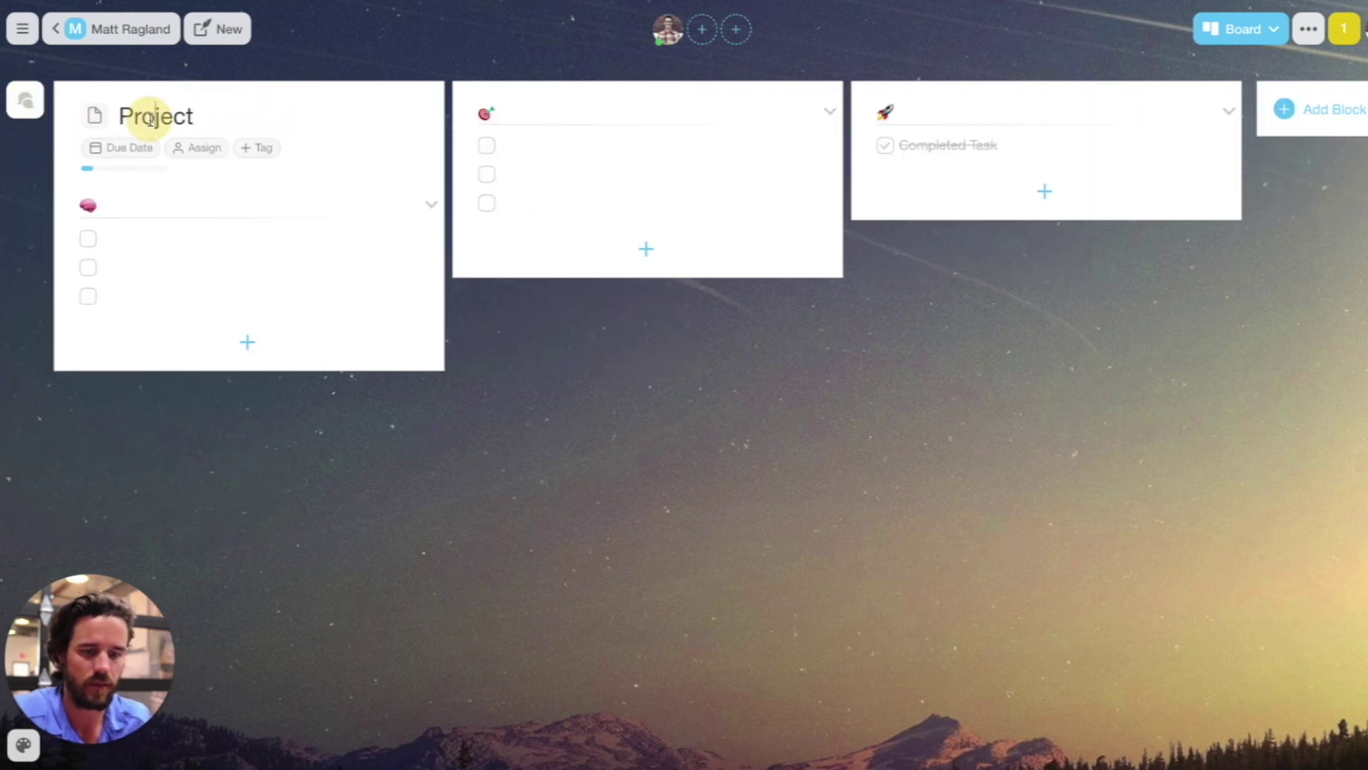
{"action": "type", "text": "YouTube Channel"}
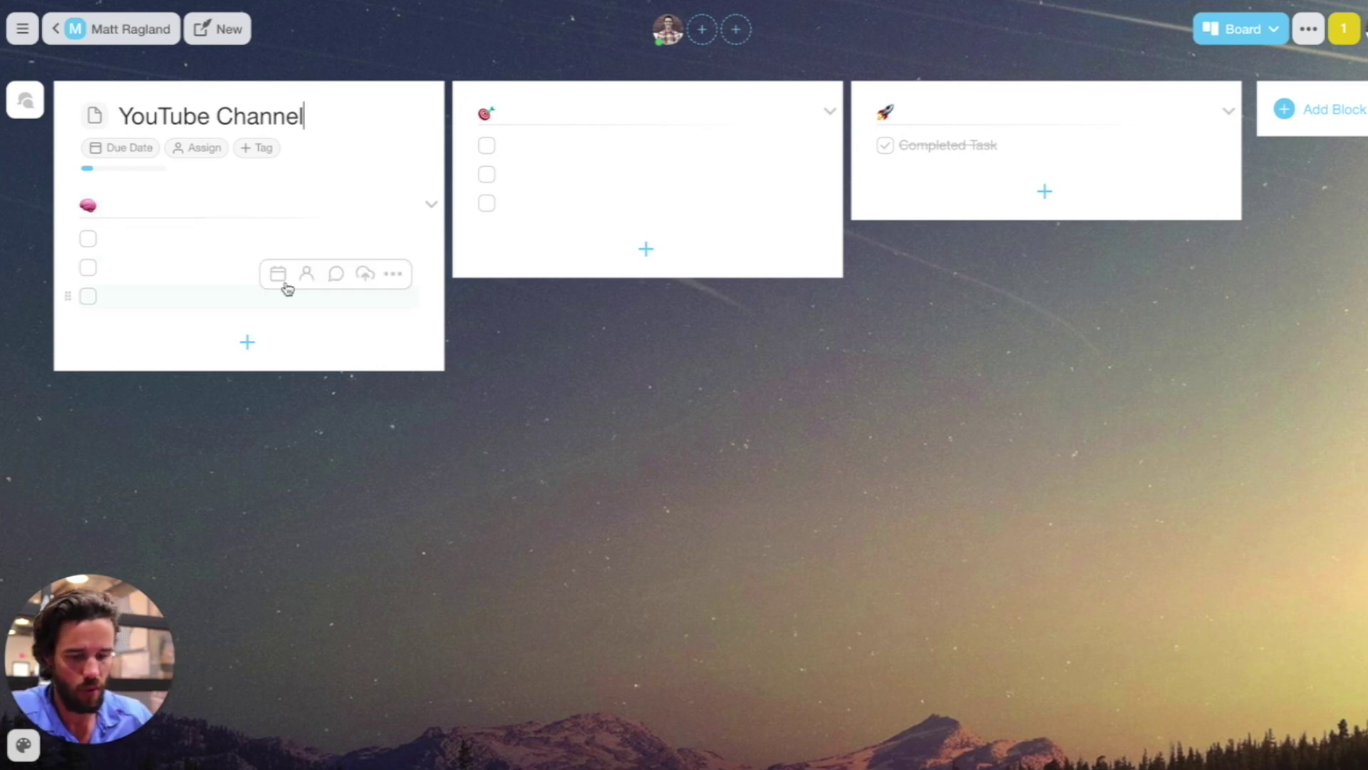
Step: Name the board's three blocks "Brainstorm Ideas", "Filming" and "Launched", keeping the emoji in front of each heading
{"action": "left_click", "coordinate": [104, 202]}
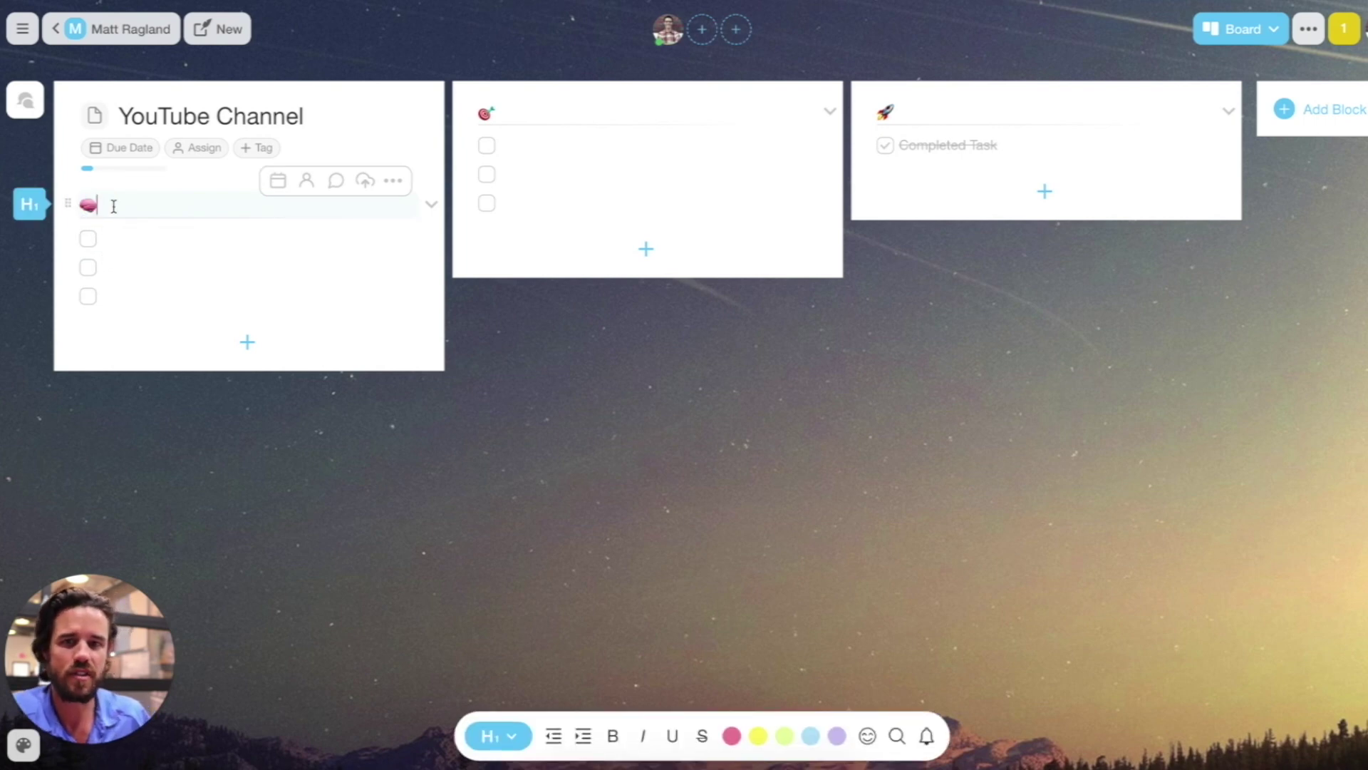
{"action": "left_click", "coordinate": [576, 104]}
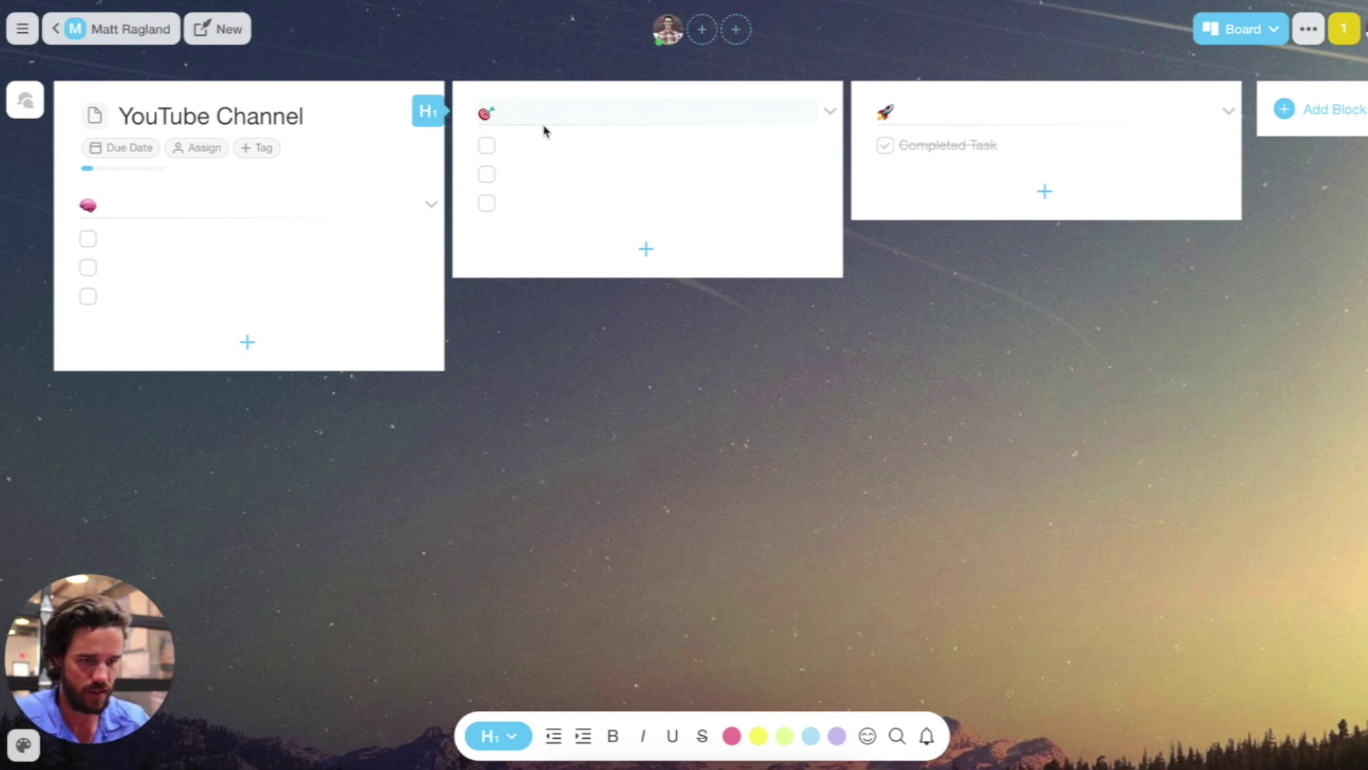
{"action": "left_click", "coordinate": [199, 209]}
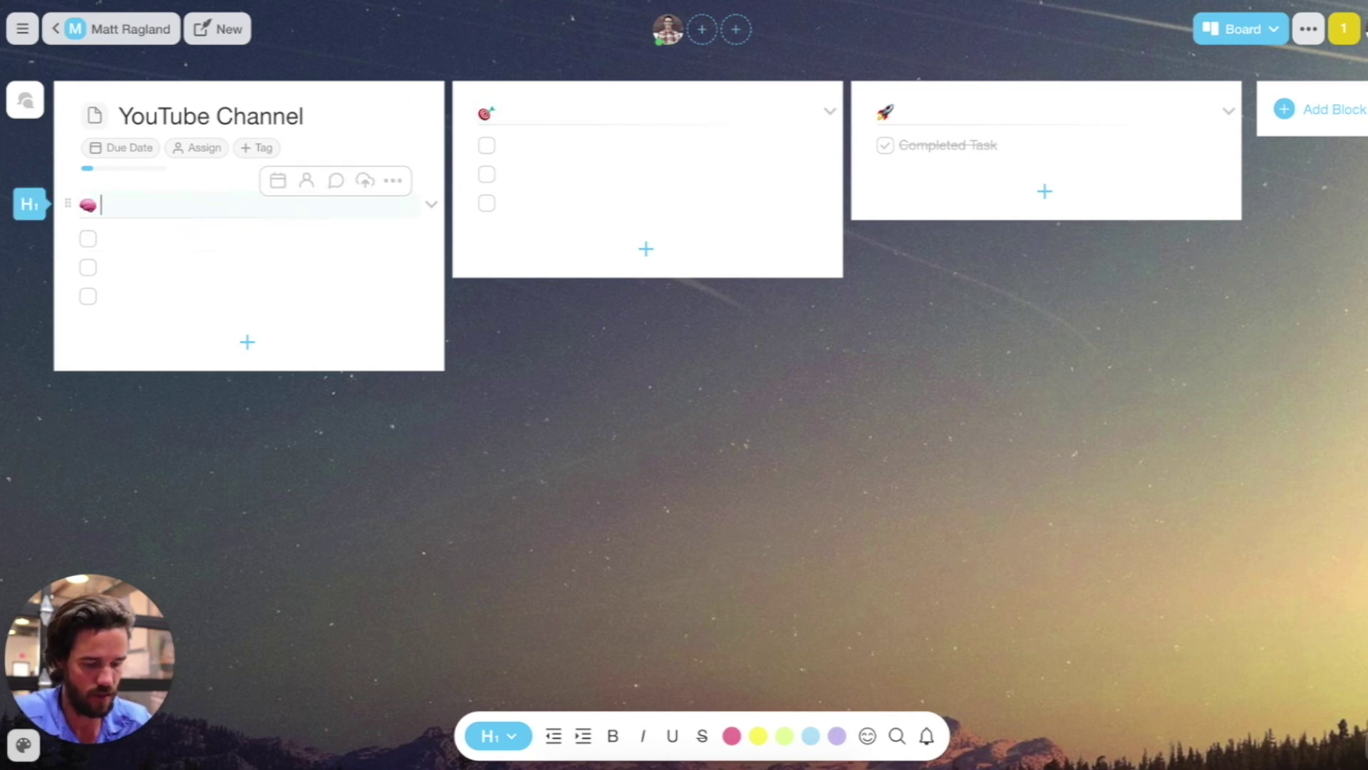
{"action": "type", "text": "Brainstorm Ideas"}
{"action": "left_click", "coordinate": [699, 108]}
{"action": "type", "text": "Filming"}
{"action": "left_click", "coordinate": [1031, 110]}
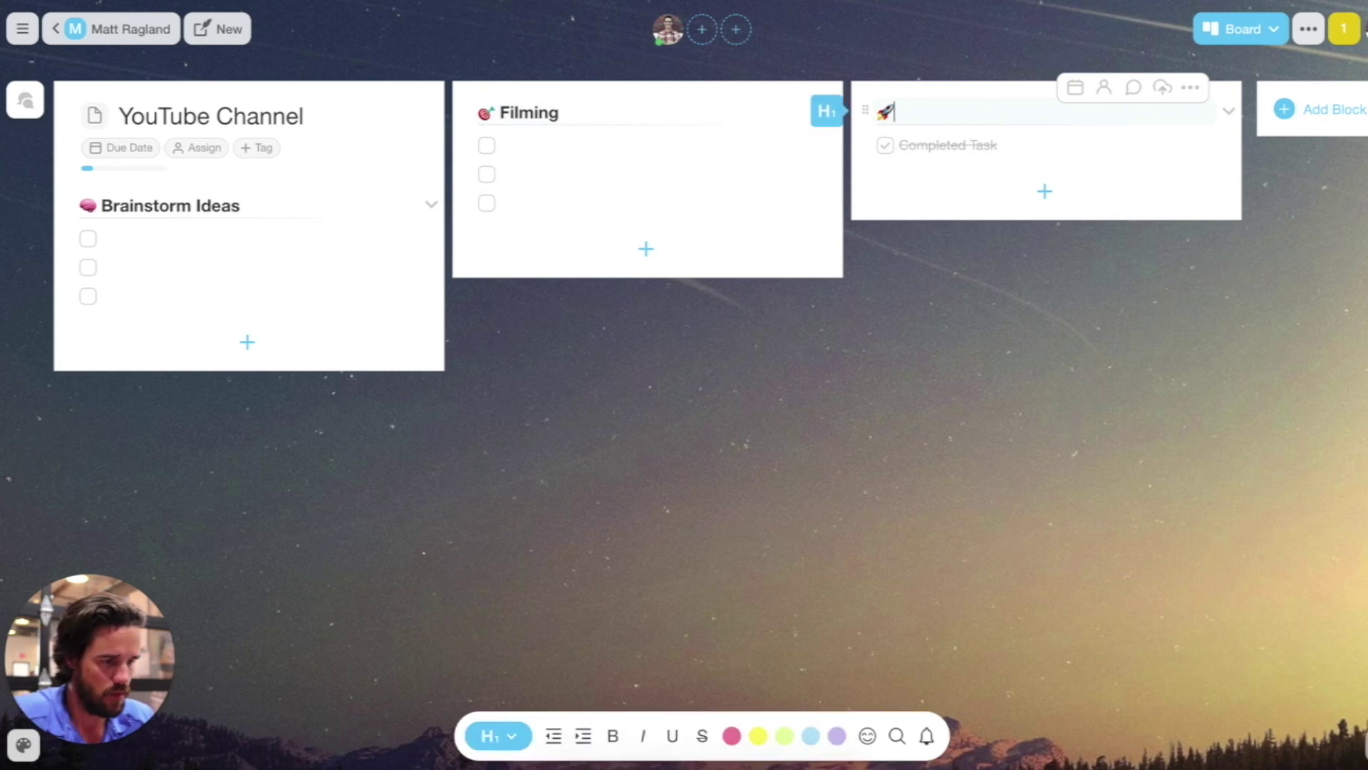
{"action": "type", "text": "Launch"}
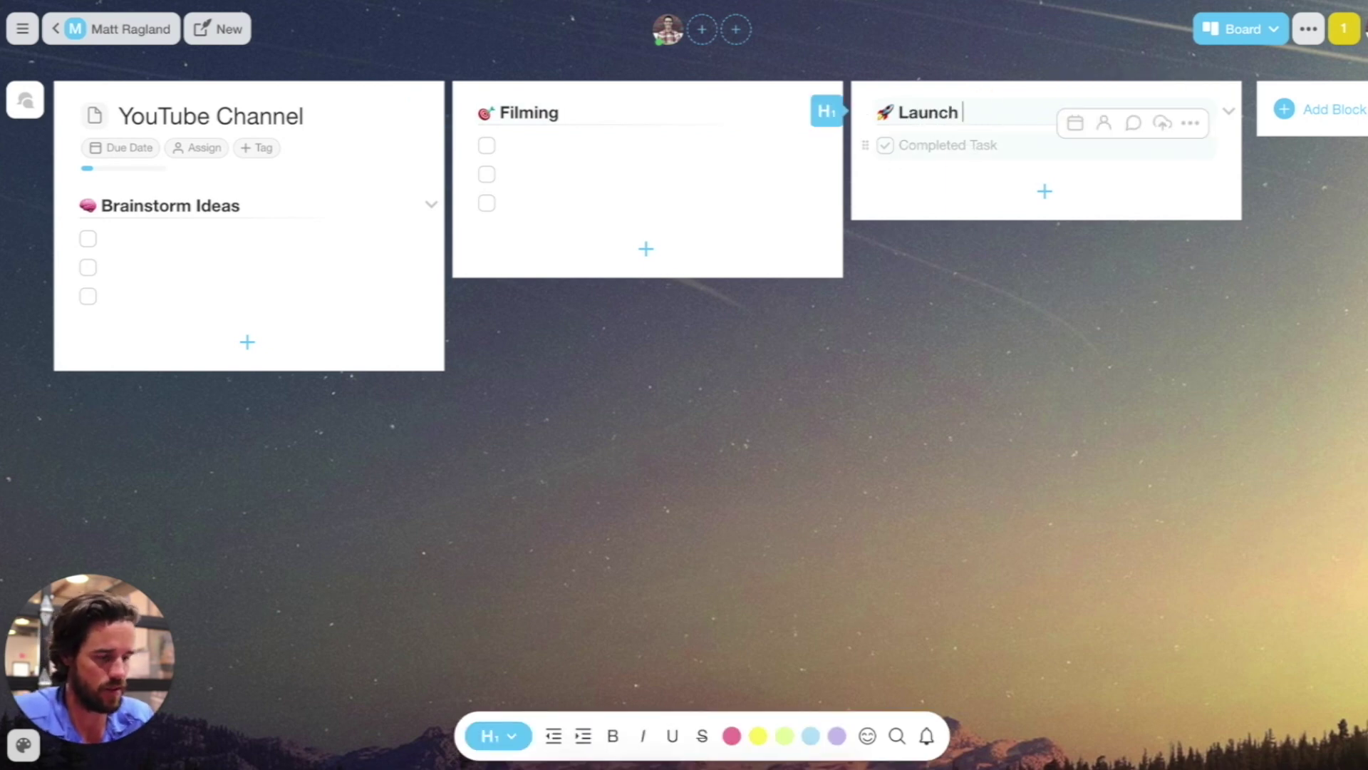
{"action": "type", "text": "ed"}
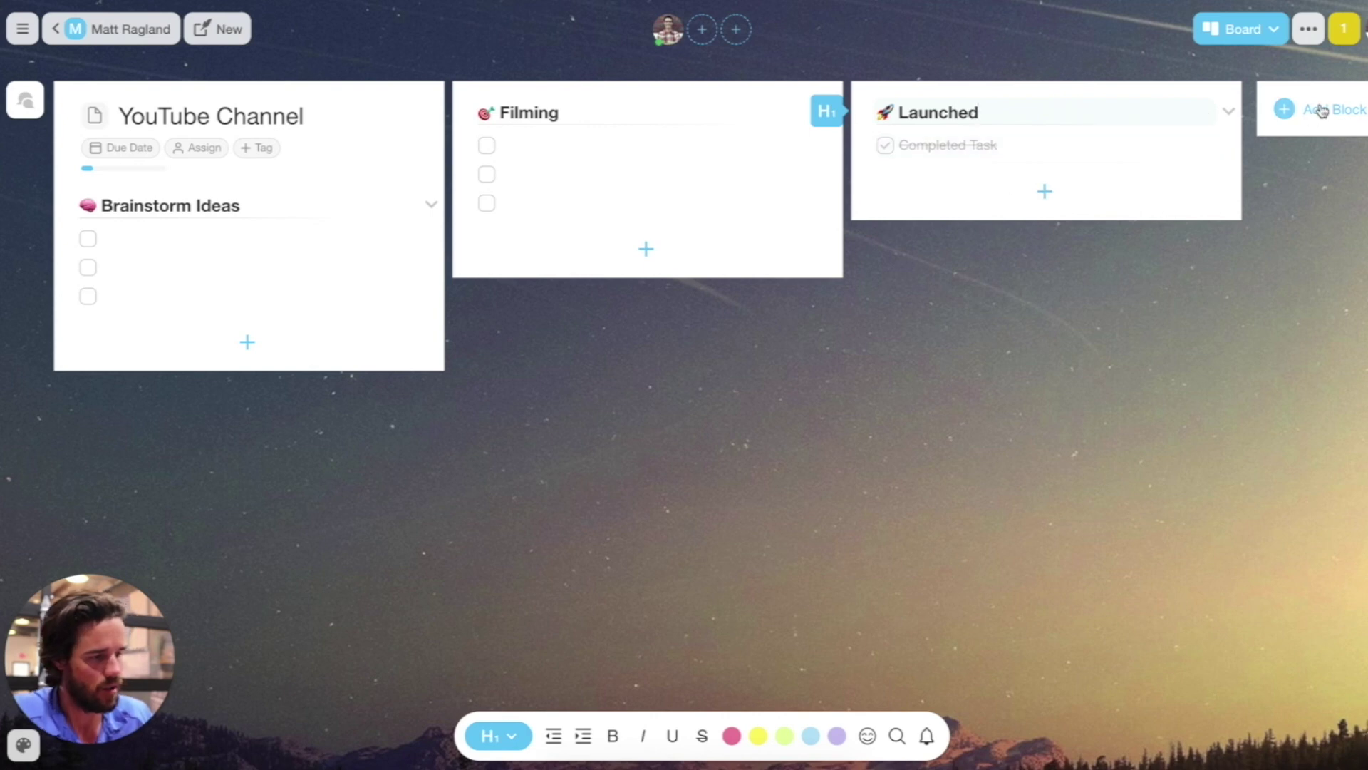
Step: Add a new bullet block to the board and title it "Editing"
{"action": "left_click", "coordinate": [1320, 108]}
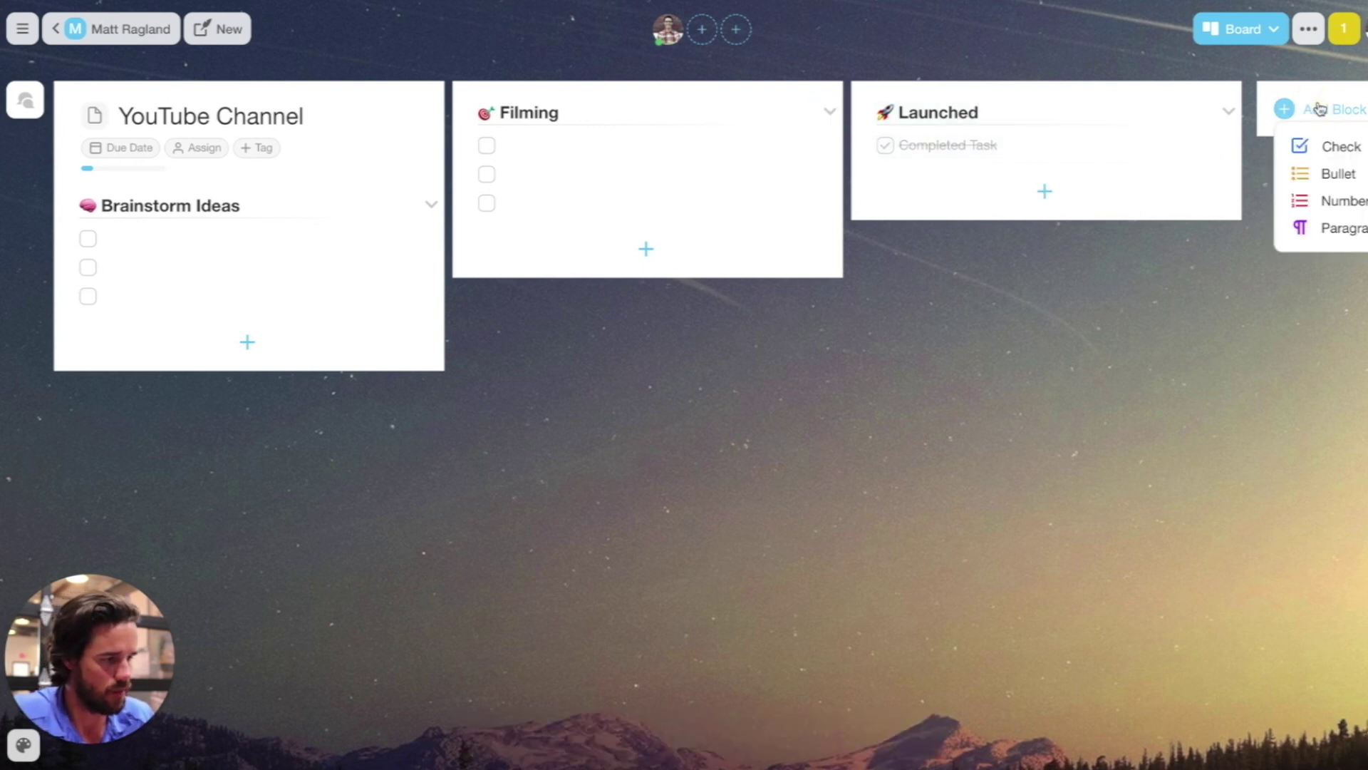
{"action": "left_click", "coordinate": [1352, 177]}
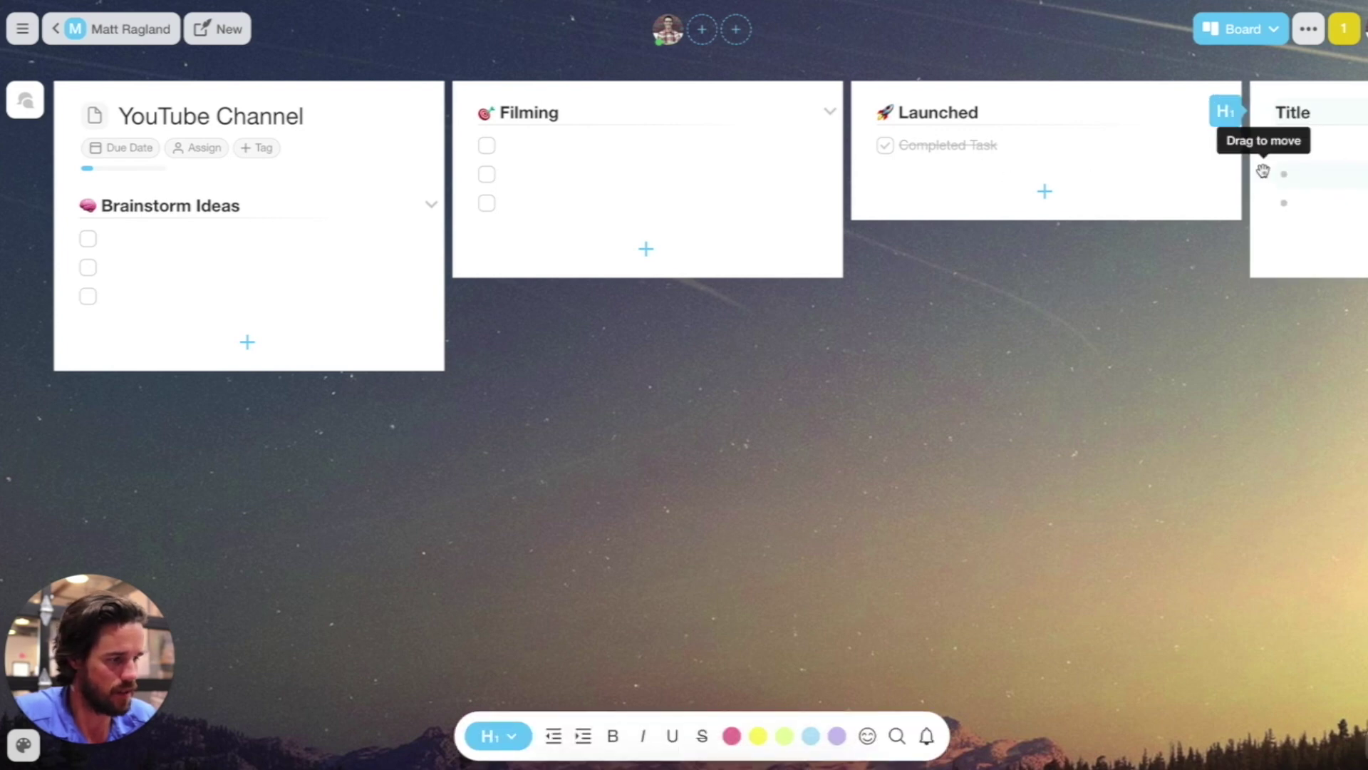
{"action": "key", "text": "ctrl+a"}
{"action": "type", "text": "Editincg"}
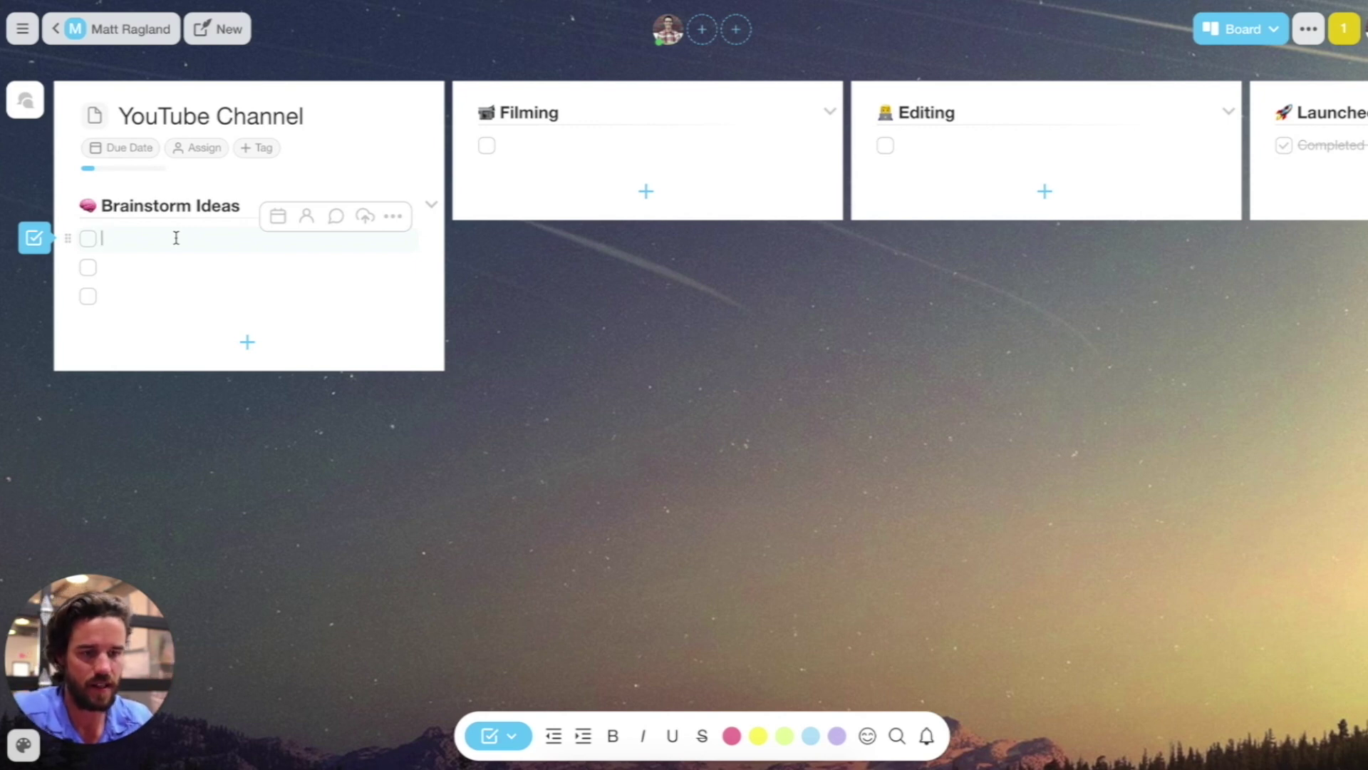
Step: Enter "Hero's Journey and Productivity" as the first task in the Brainstorm Ideas block
{"action": "type", "text": "Hero J"}
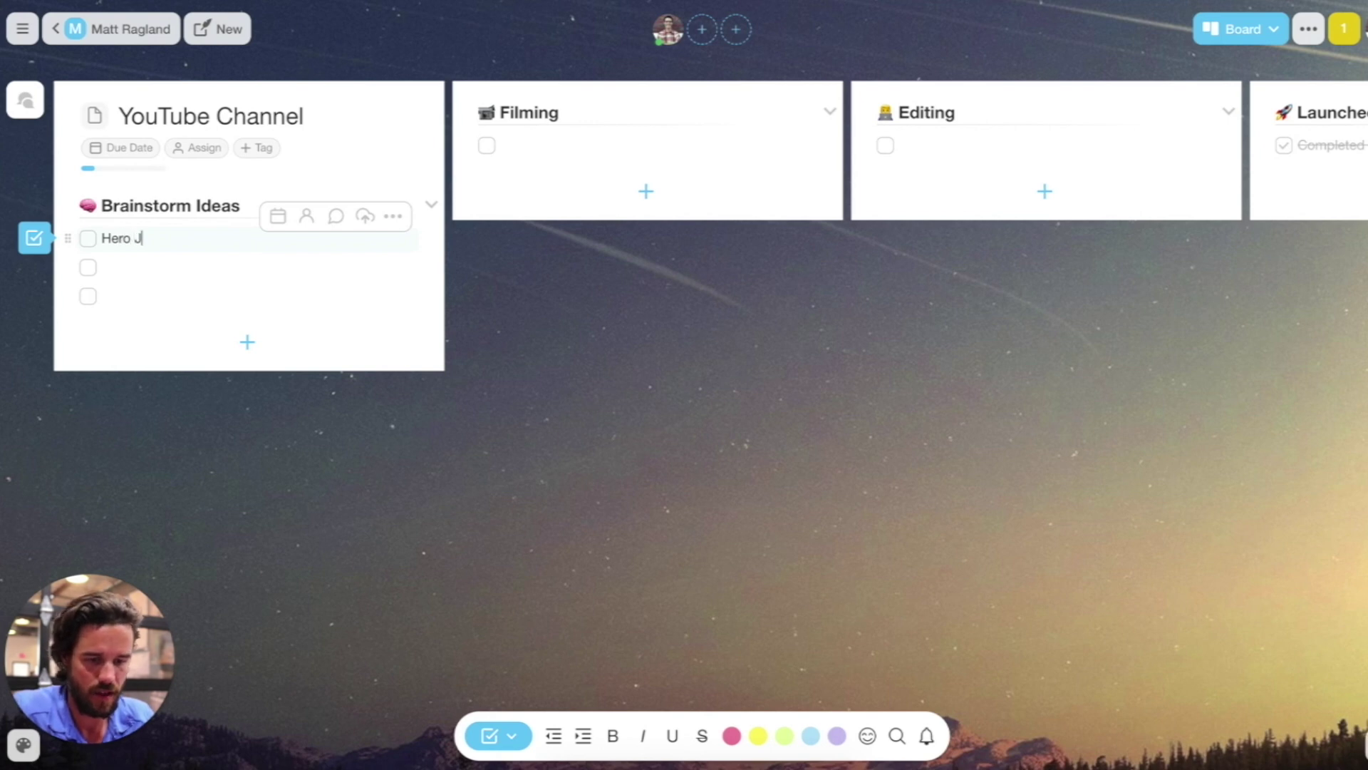
{"action": "type", "text": "s Journey"}
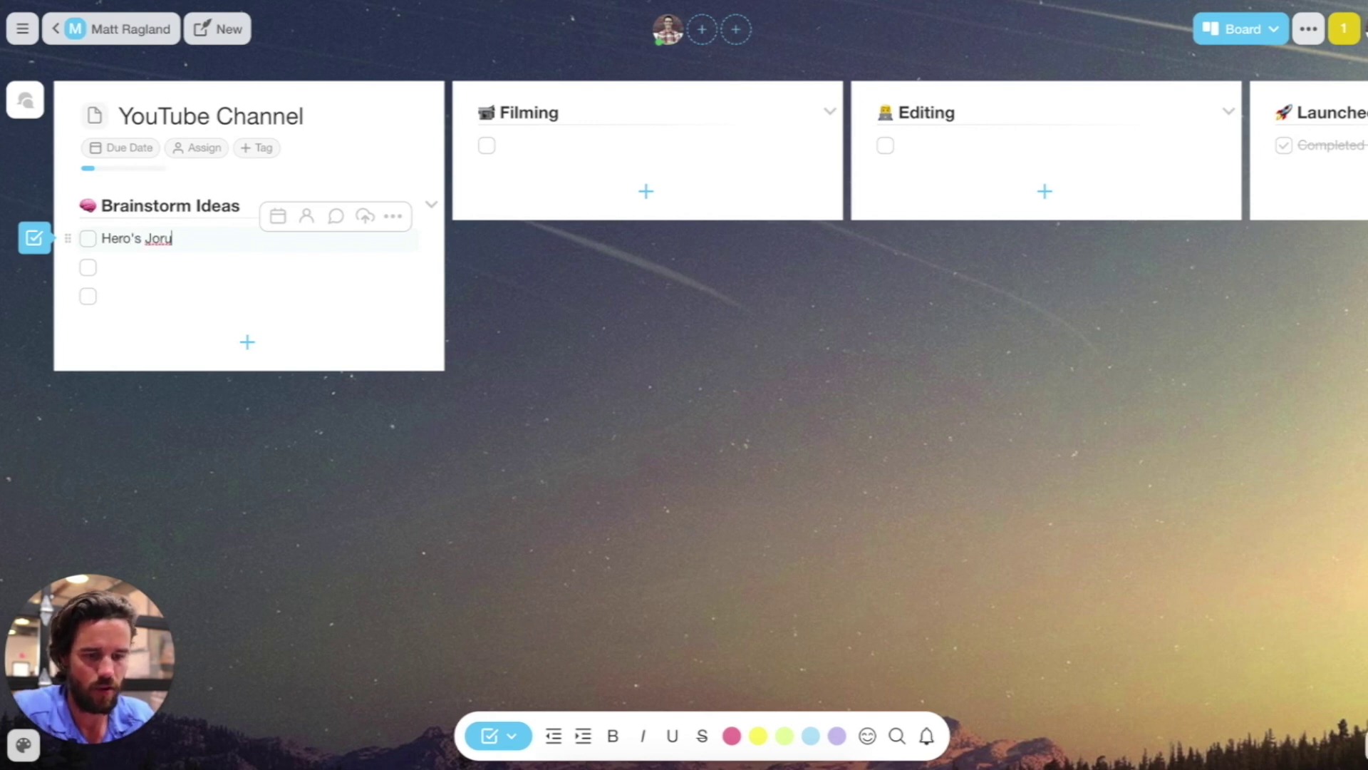
{"action": "type", "text": " and Productivity"}
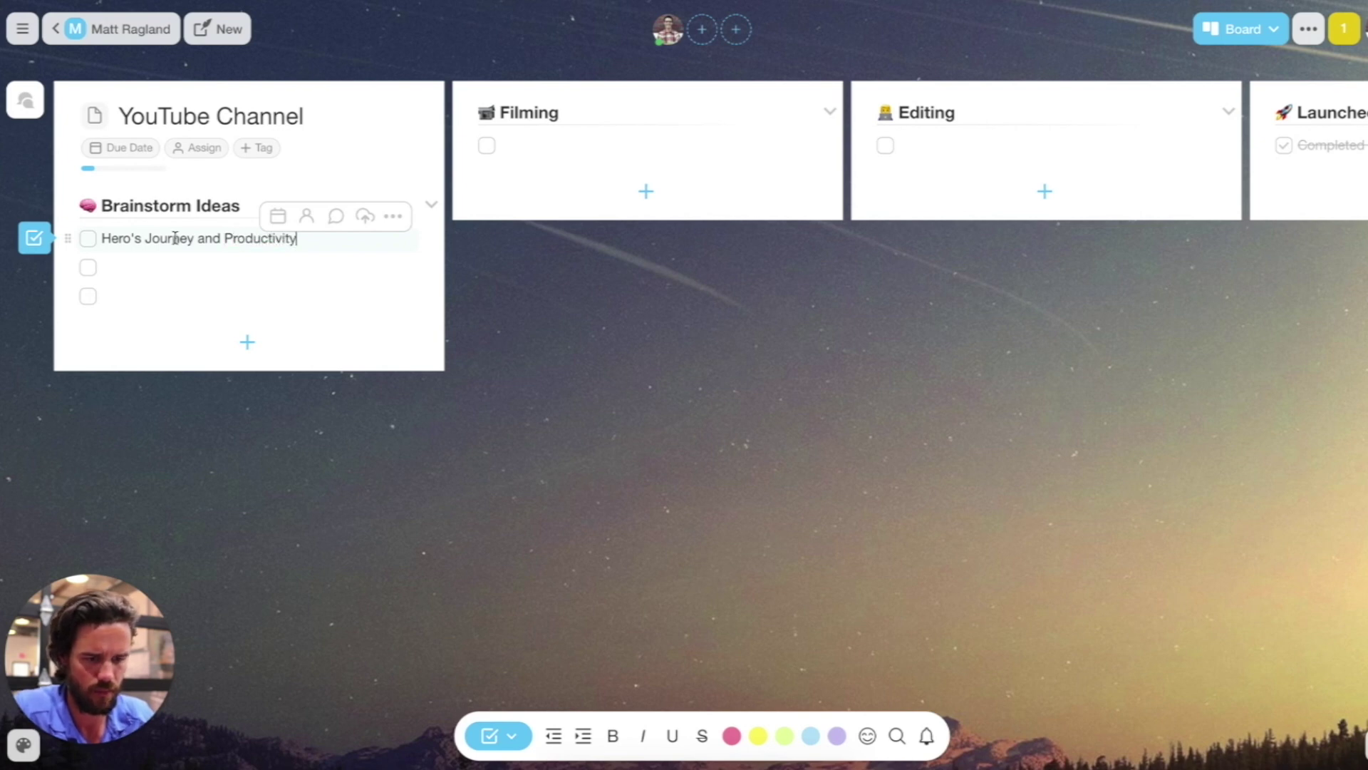
{"action": "left_click", "coordinate": [218, 231]}
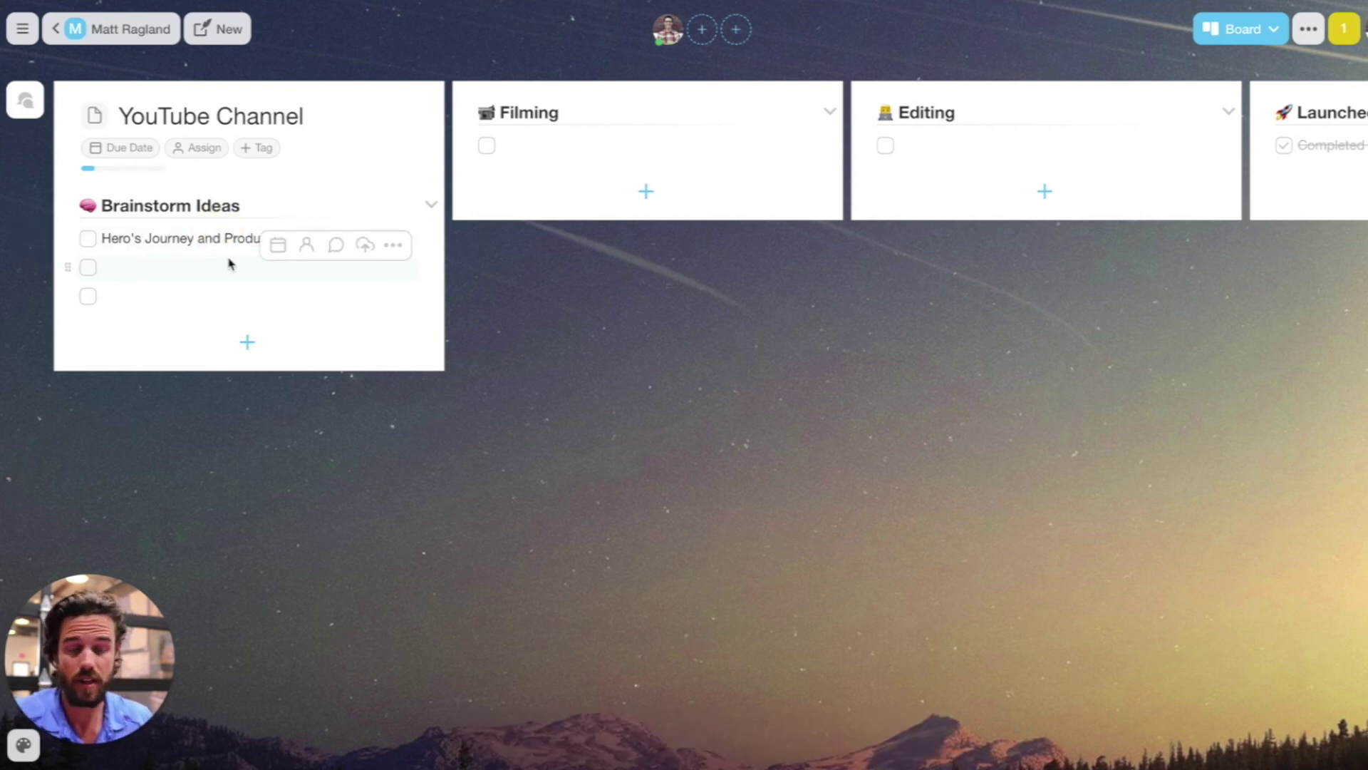
Step: Add the bulleted sub-items "Be the hero of your day" and "Use the productivity tools" under the "Hero's Journey and Productivity" task
{"action": "left_click", "coordinate": [244, 238]}
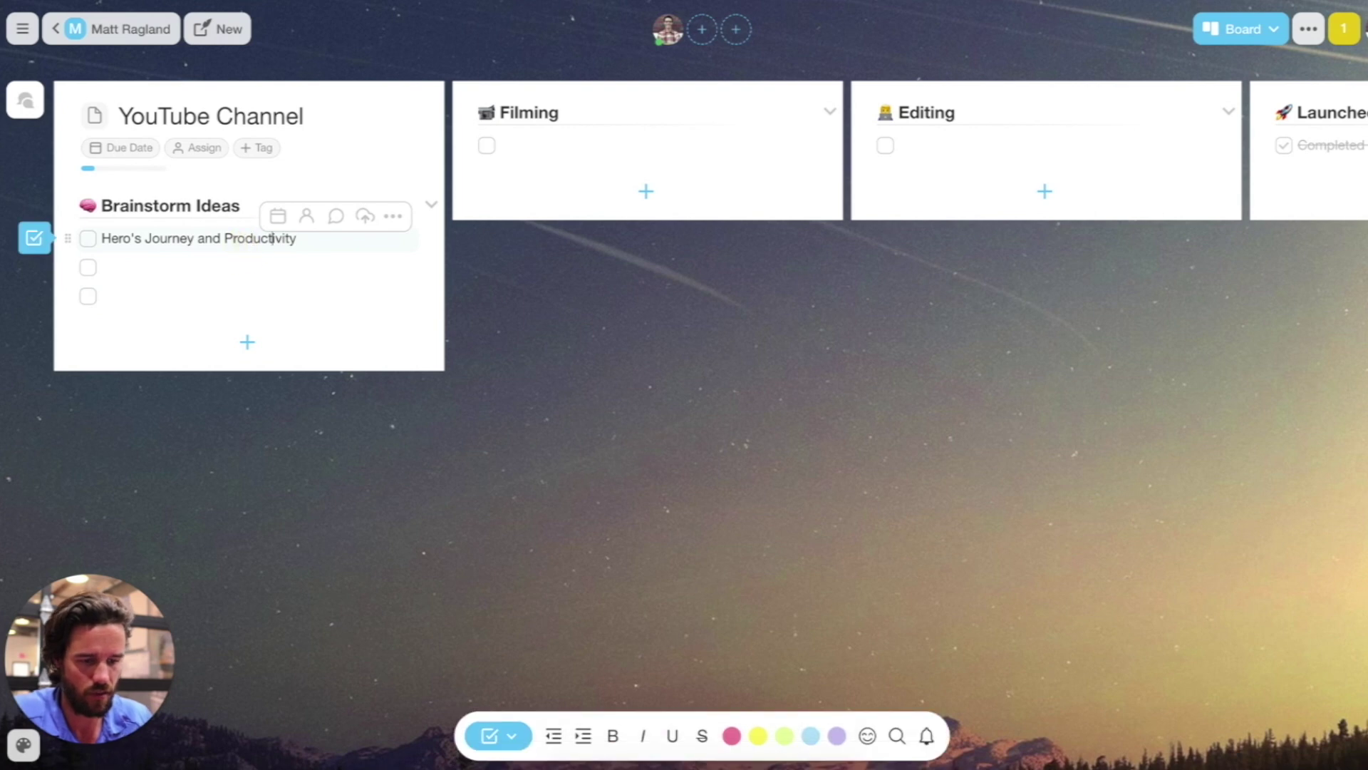
{"action": "key", "text": "Return"}
{"action": "key", "text": "Tab"}
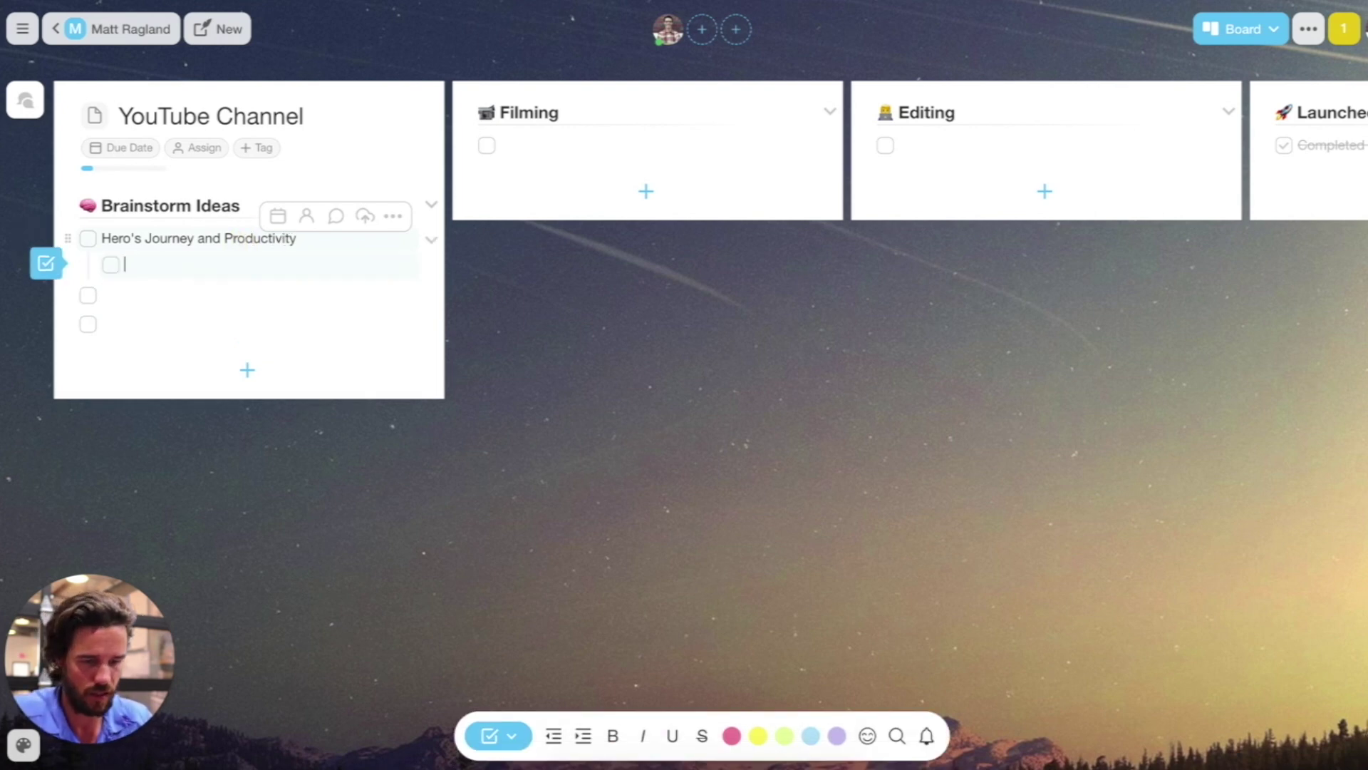
{"action": "left_click", "coordinate": [46, 263]}
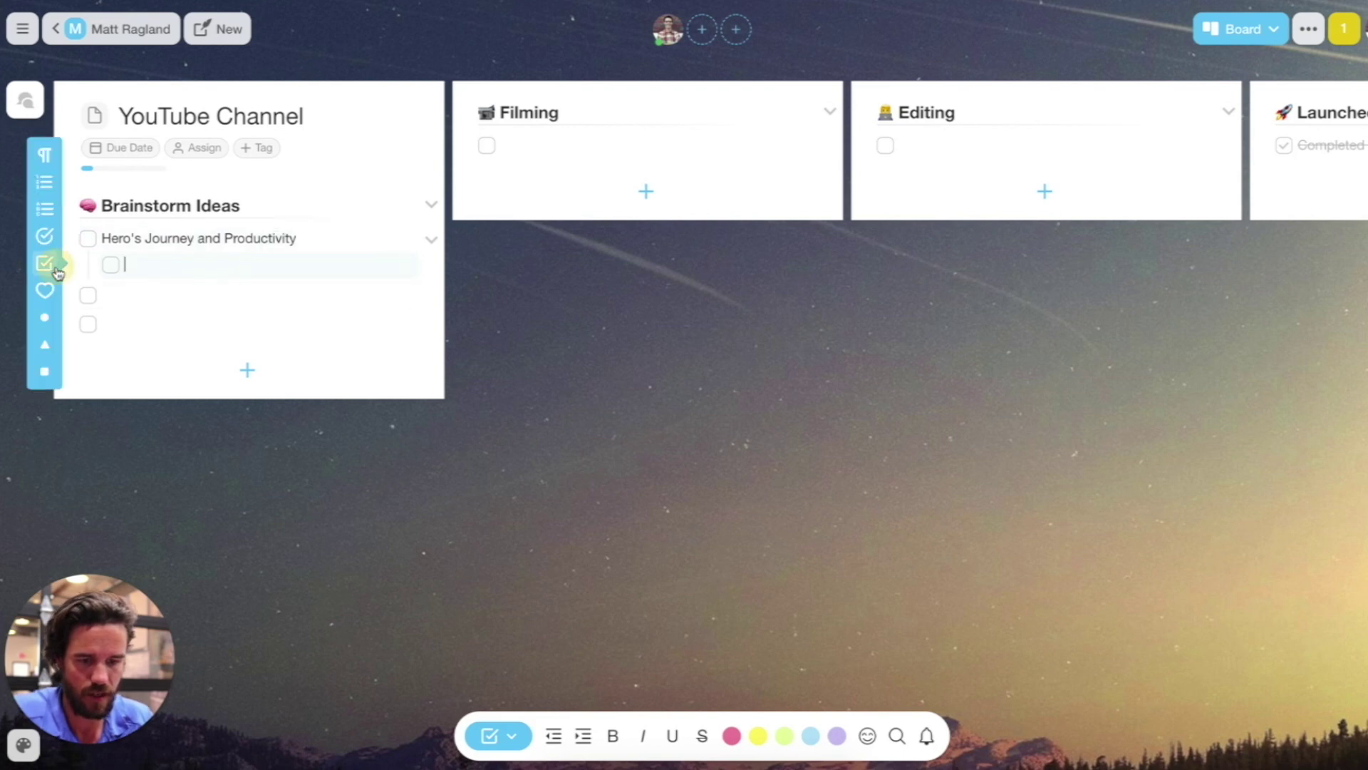
{"action": "left_click", "coordinate": [49, 320]}
{"action": "left_click", "coordinate": [158, 262]}
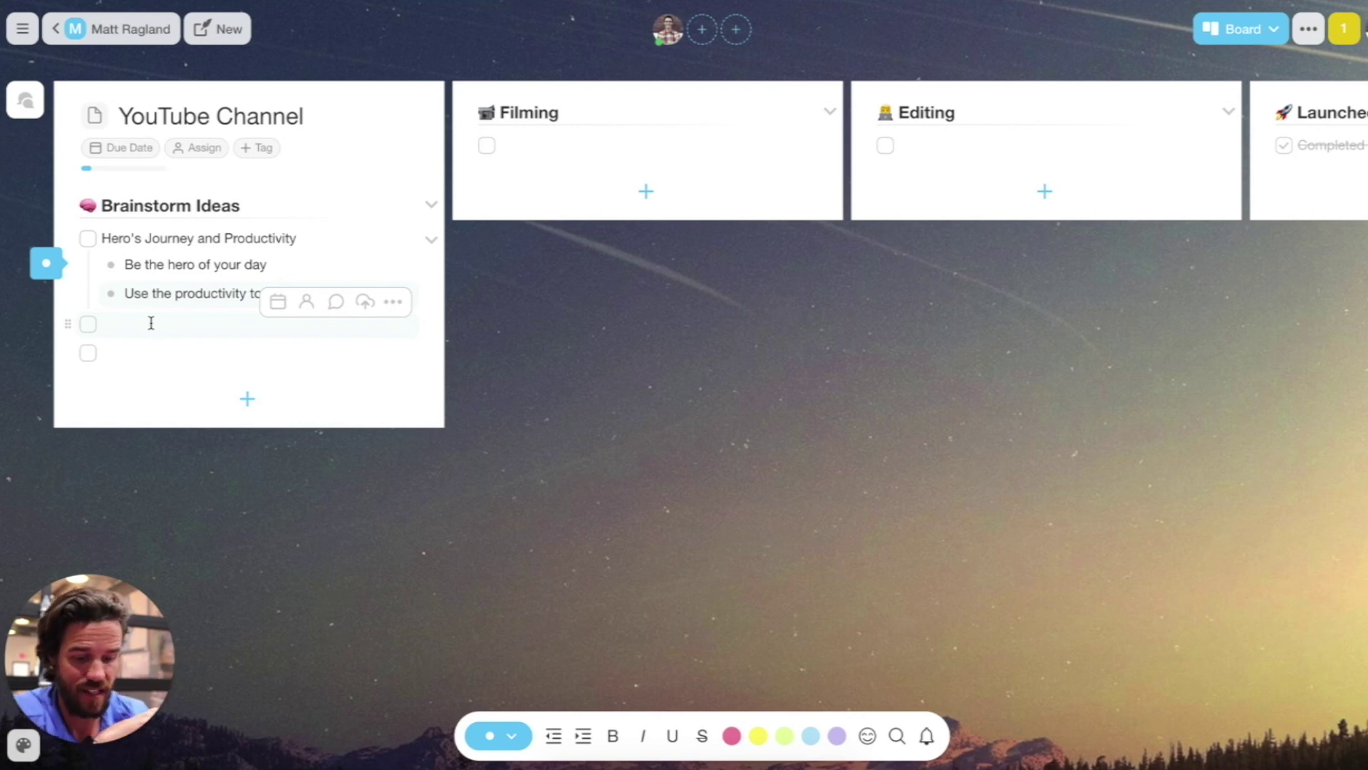
Step: Move the "Hero's Journey and Productivity" task to the Filming block and set its due date to March 29
{"action": "left_click_drag", "start_coordinate": [68, 238], "coordinate": [529, 134]}
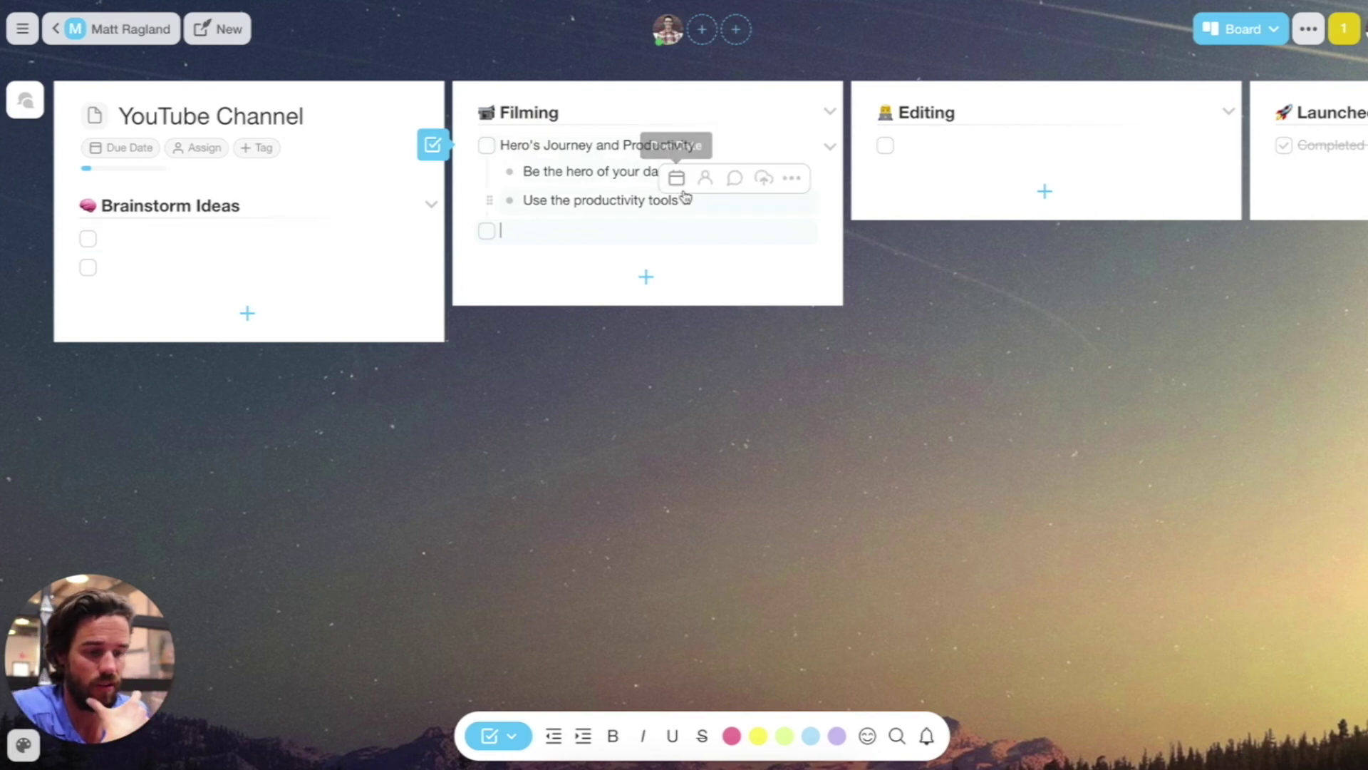
{"action": "left_click", "coordinate": [677, 178]}
{"action": "left_click", "coordinate": [574, 201]}
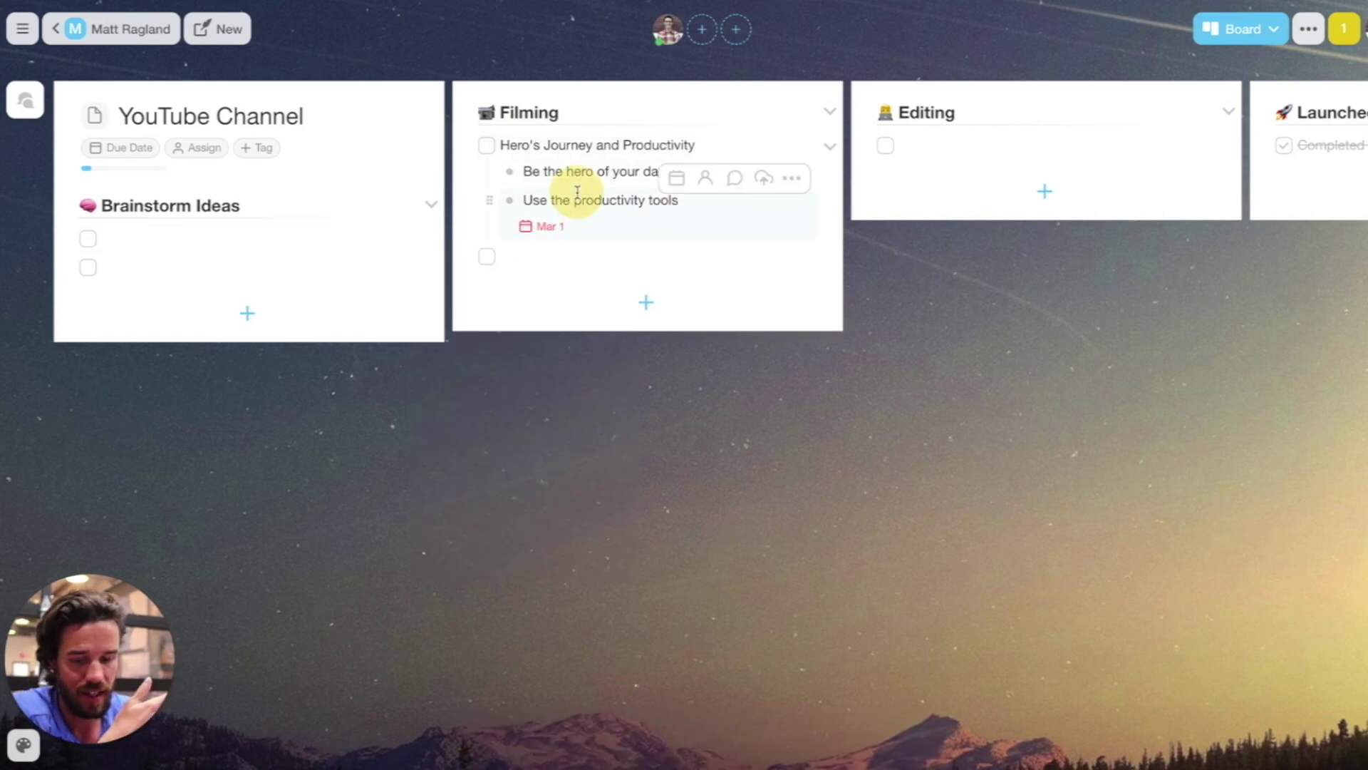
{"action": "left_click", "coordinate": [548, 226]}
{"action": "left_click", "coordinate": [452, 361]}
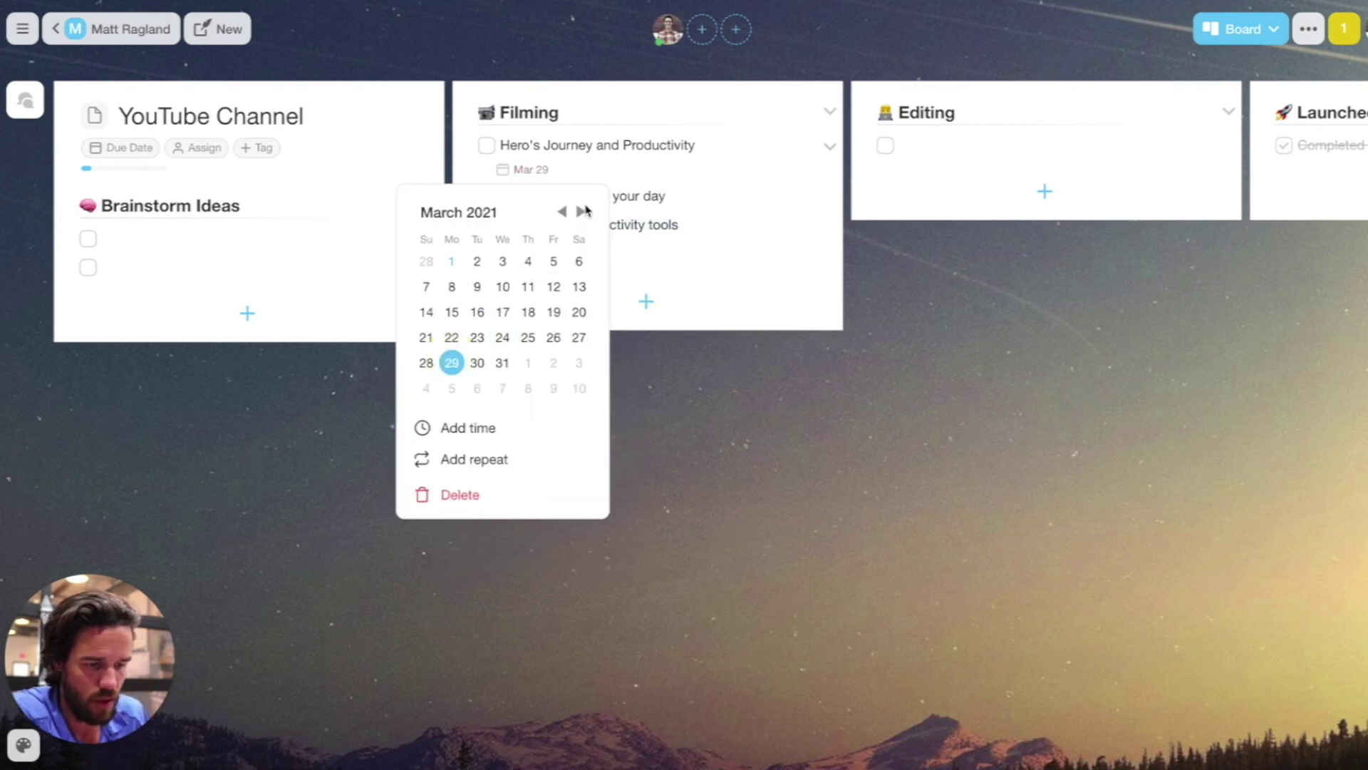
{"action": "left_click", "coordinate": [597, 155]}
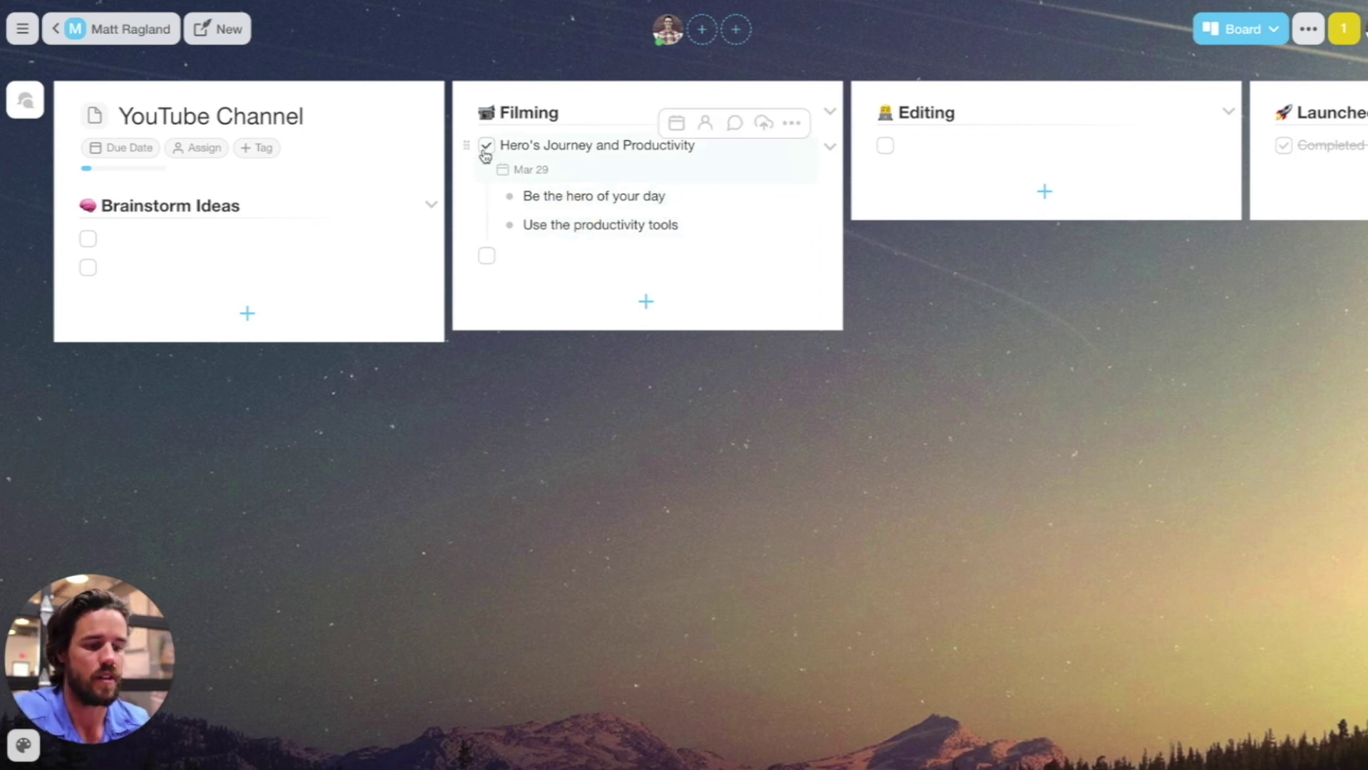
Step: Move the "Hero's Journey and Productivity" task through the Editing block and on to the start of the Launched block
{"action": "left_click_drag", "start_coordinate": [466, 145], "coordinate": [907, 138]}
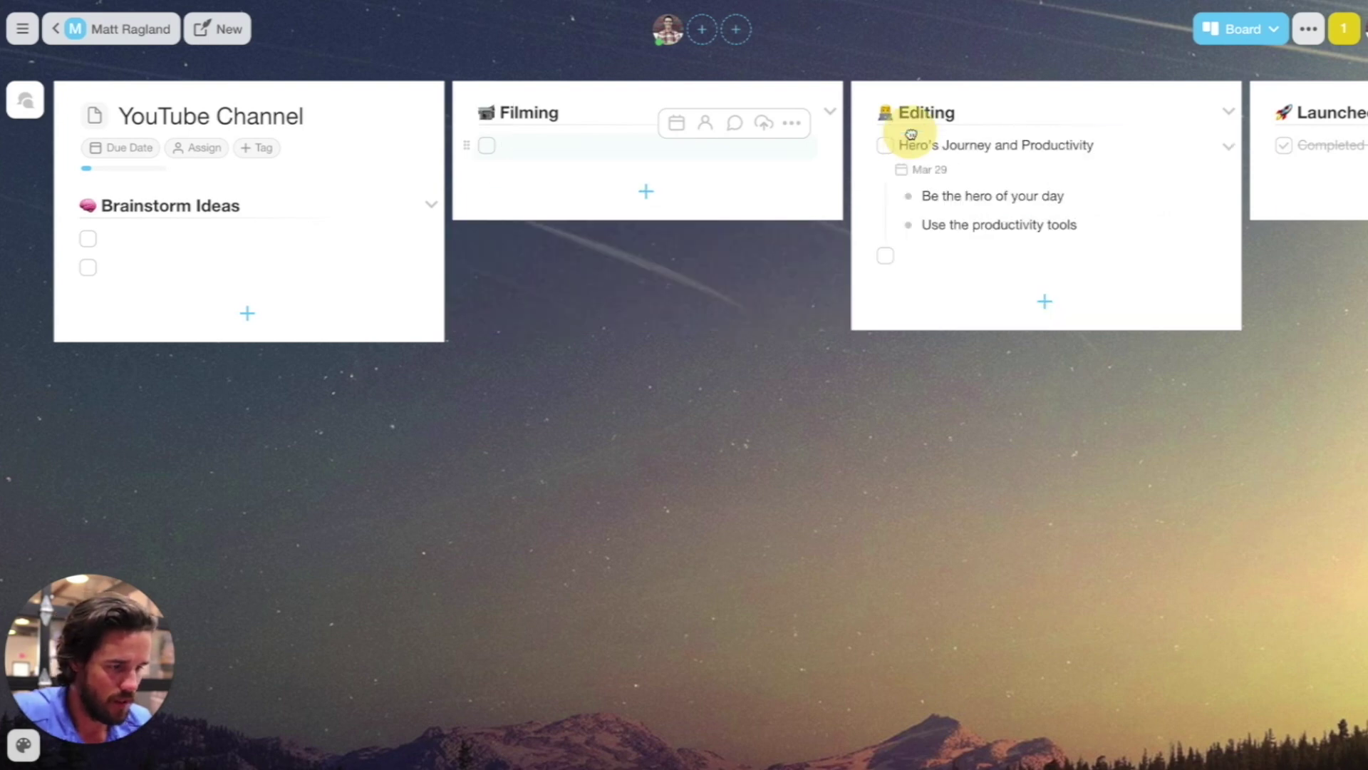
{"action": "scroll", "coordinate": [883, 157], "scroll_direction": "right", "scroll_amount": 5}
{"action": "left_click", "coordinate": [766, 224]}
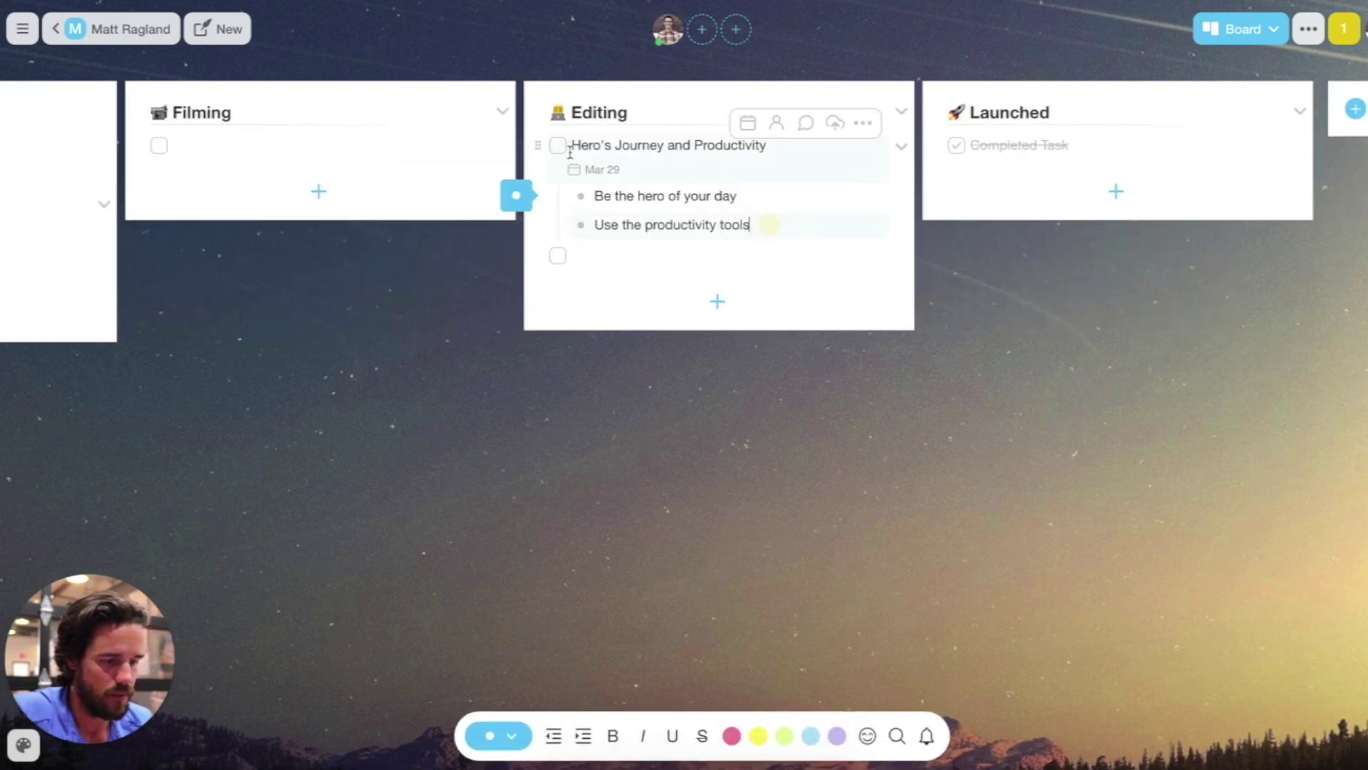
{"action": "left_click_drag", "start_coordinate": [539, 142], "coordinate": [973, 139]}
{"action": "scroll", "coordinate": [1039, 187], "scroll_direction": "right", "scroll_amount": 3}
{"action": "left_click", "coordinate": [1017, 230]}
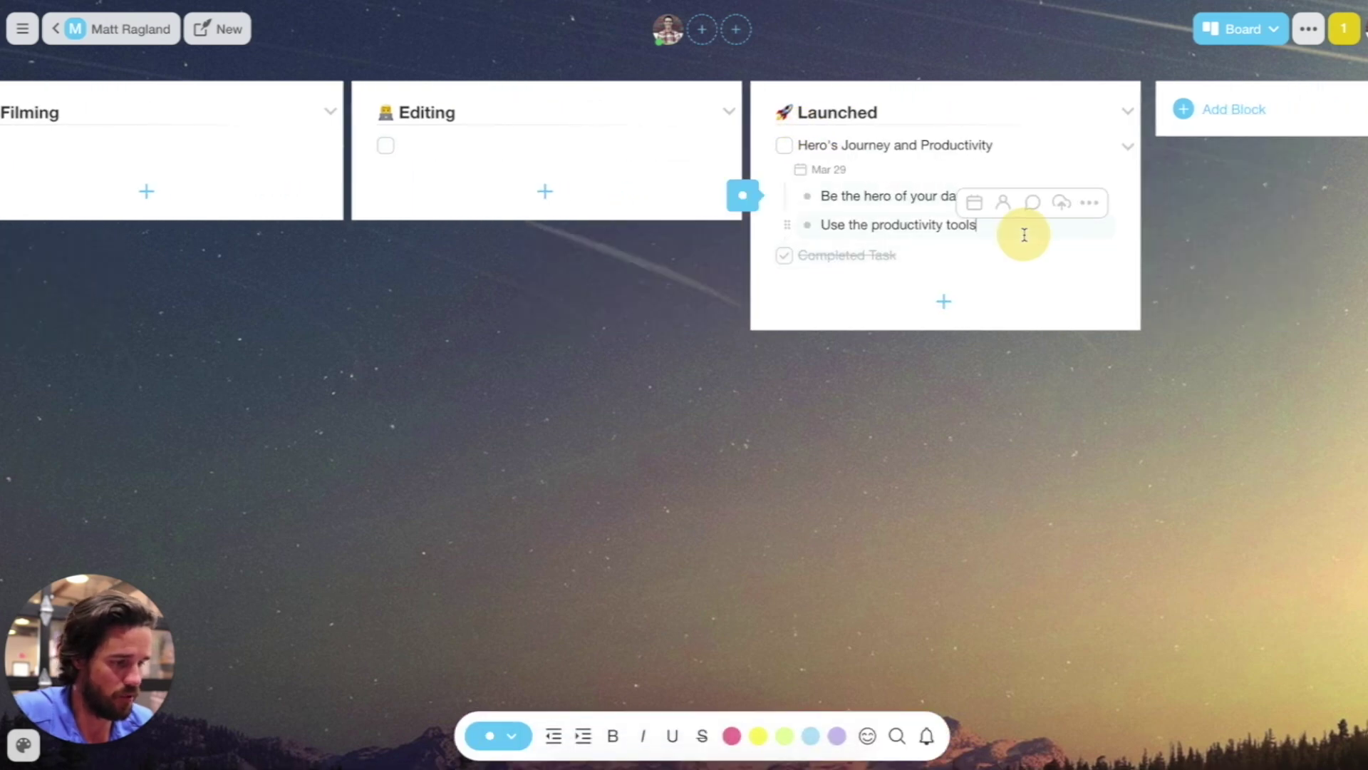
{"action": "key", "text": "Return"}
{"action": "key", "text": "super+alt+c"}
{"action": "key", "text": "Down"}
{"action": "key", "text": "Down"}
{"action": "key", "text": "Return"}
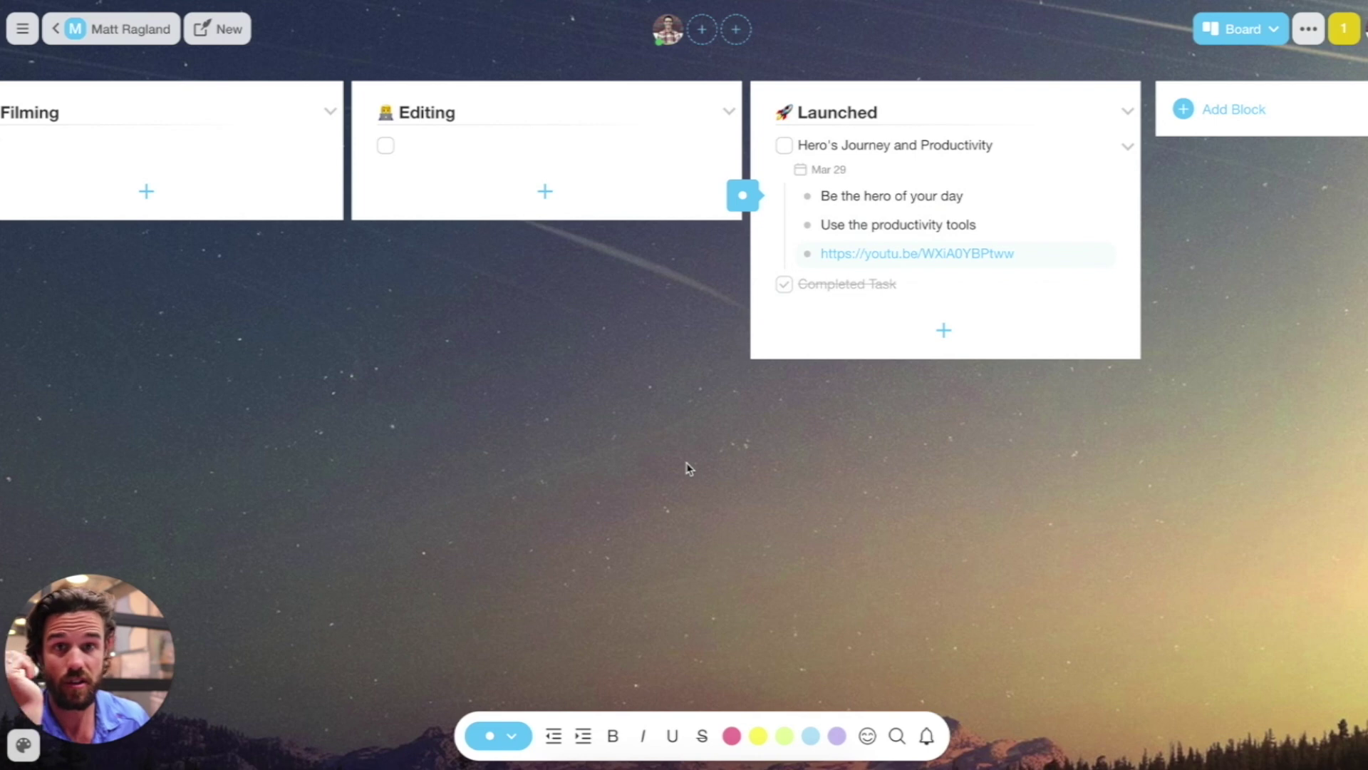
Step: Switch the YouTube Channel project from the Board view to the List view
{"action": "scroll", "coordinate": [463, 435], "scroll_direction": "left", "scroll_amount": 8}
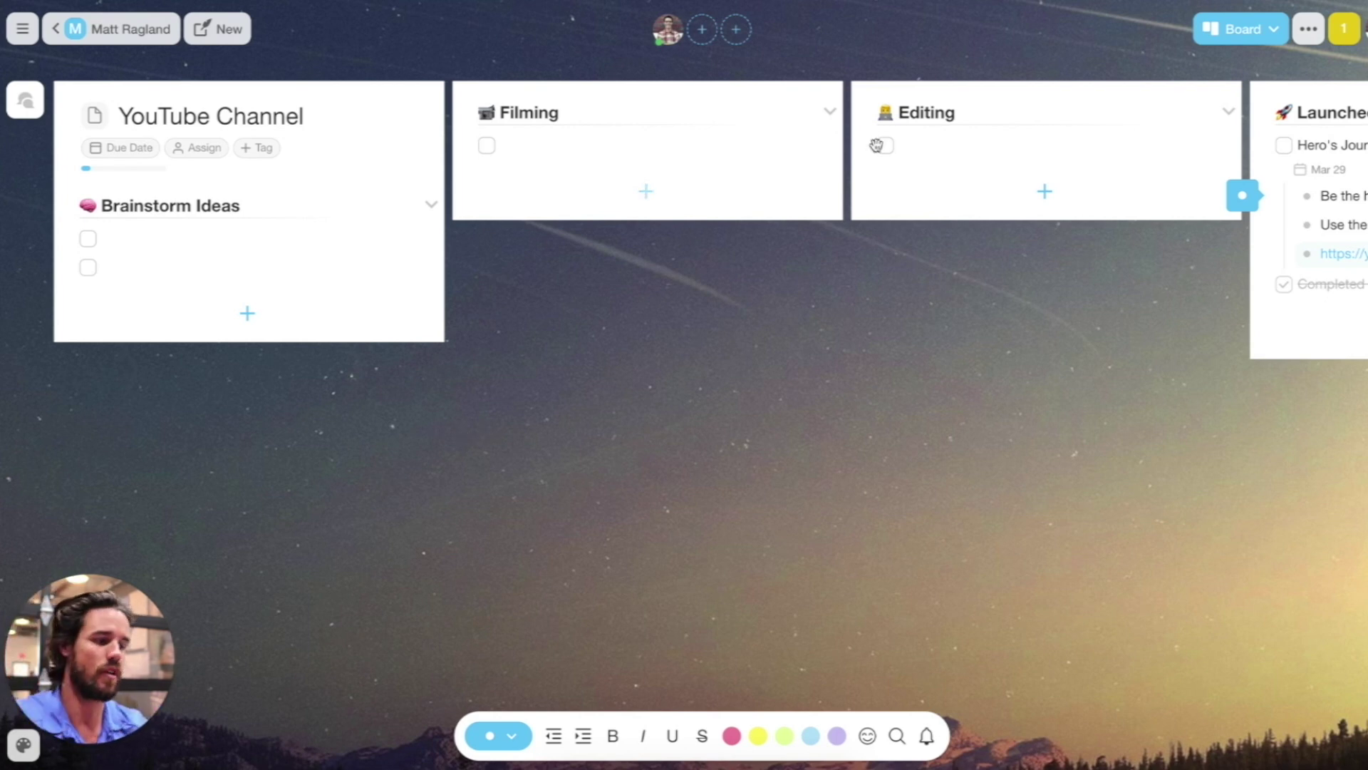
{"action": "left_click", "coordinate": [1238, 30]}
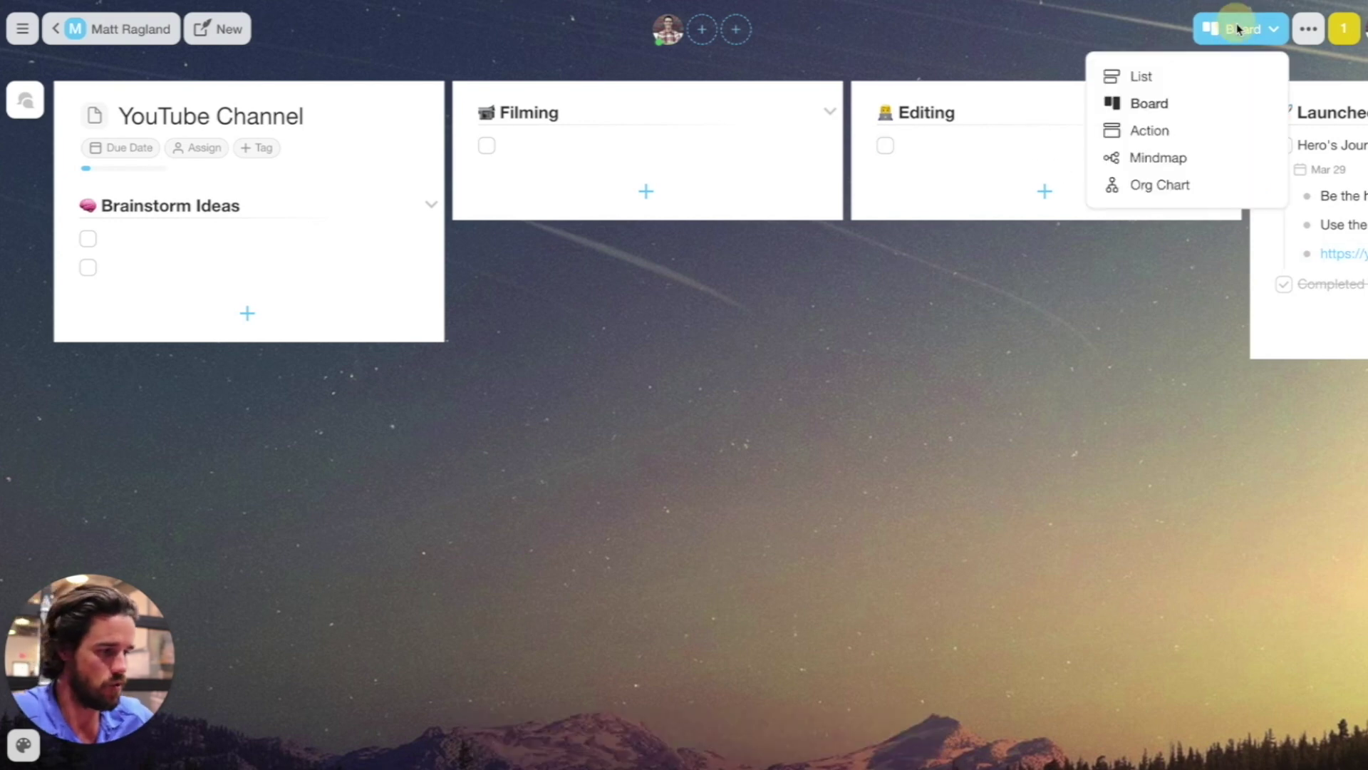
{"action": "left_click", "coordinate": [1153, 78]}
Step: Move the "Hero's Journey and Productivity" task from Launched to Brainstorm Ideas and on to the Filming block
{"action": "scroll", "coordinate": [505, 291], "scroll_direction": "down", "scroll_amount": 2}
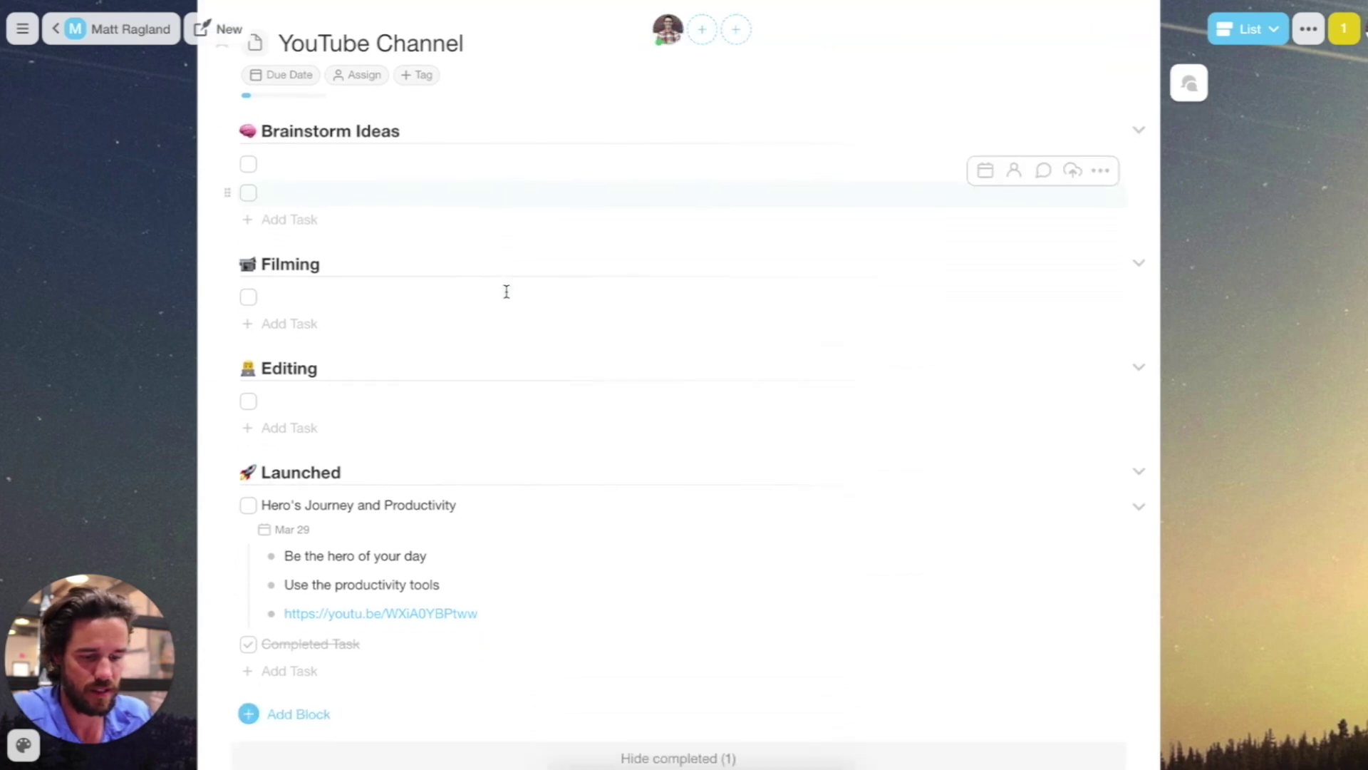
{"action": "left_click_drag", "start_coordinate": [228, 501], "coordinate": [268, 161]}
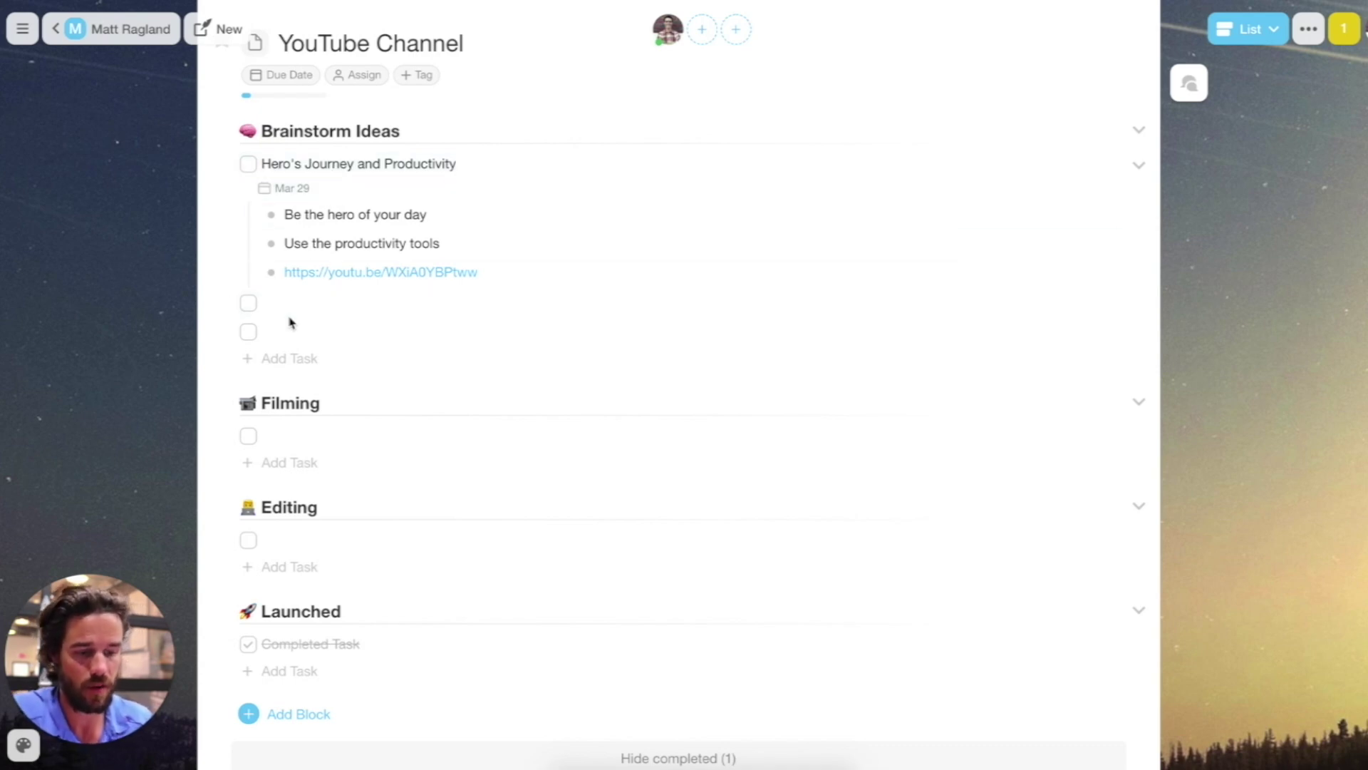
{"action": "left_click_drag", "start_coordinate": [227, 163], "coordinate": [255, 429]}
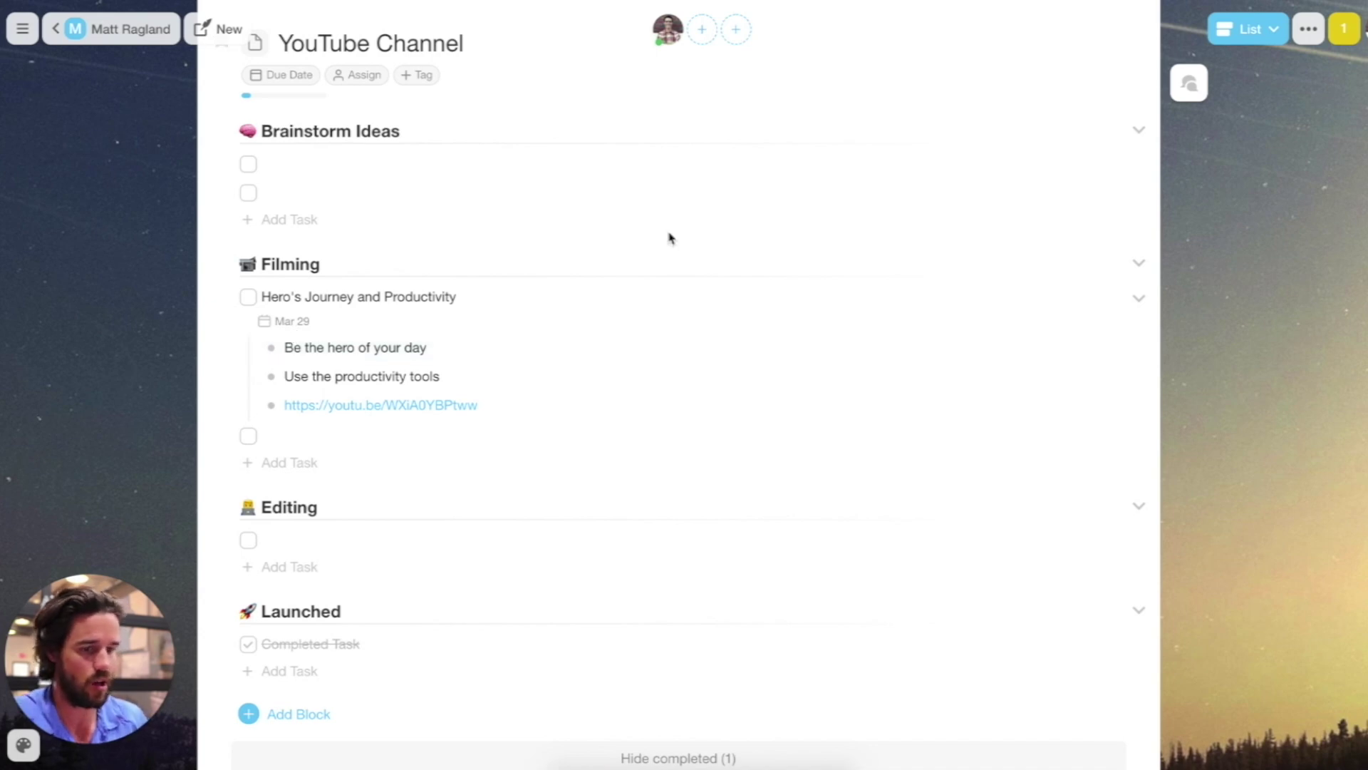
Step: Switch the project to the Action view and look through all of its blocks
{"action": "scroll", "coordinate": [668, 235], "scroll_direction": "up", "scroll_amount": 2}
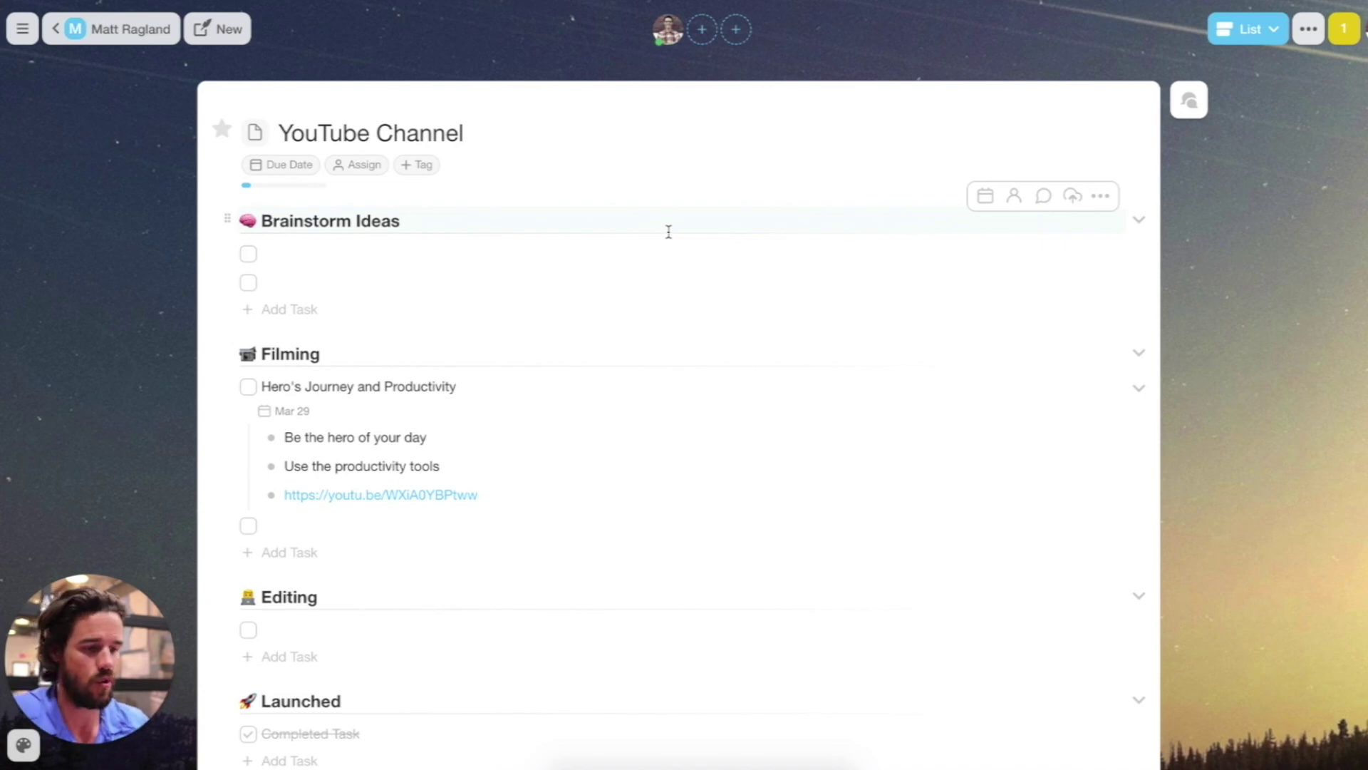
{"action": "left_click", "coordinate": [1238, 32]}
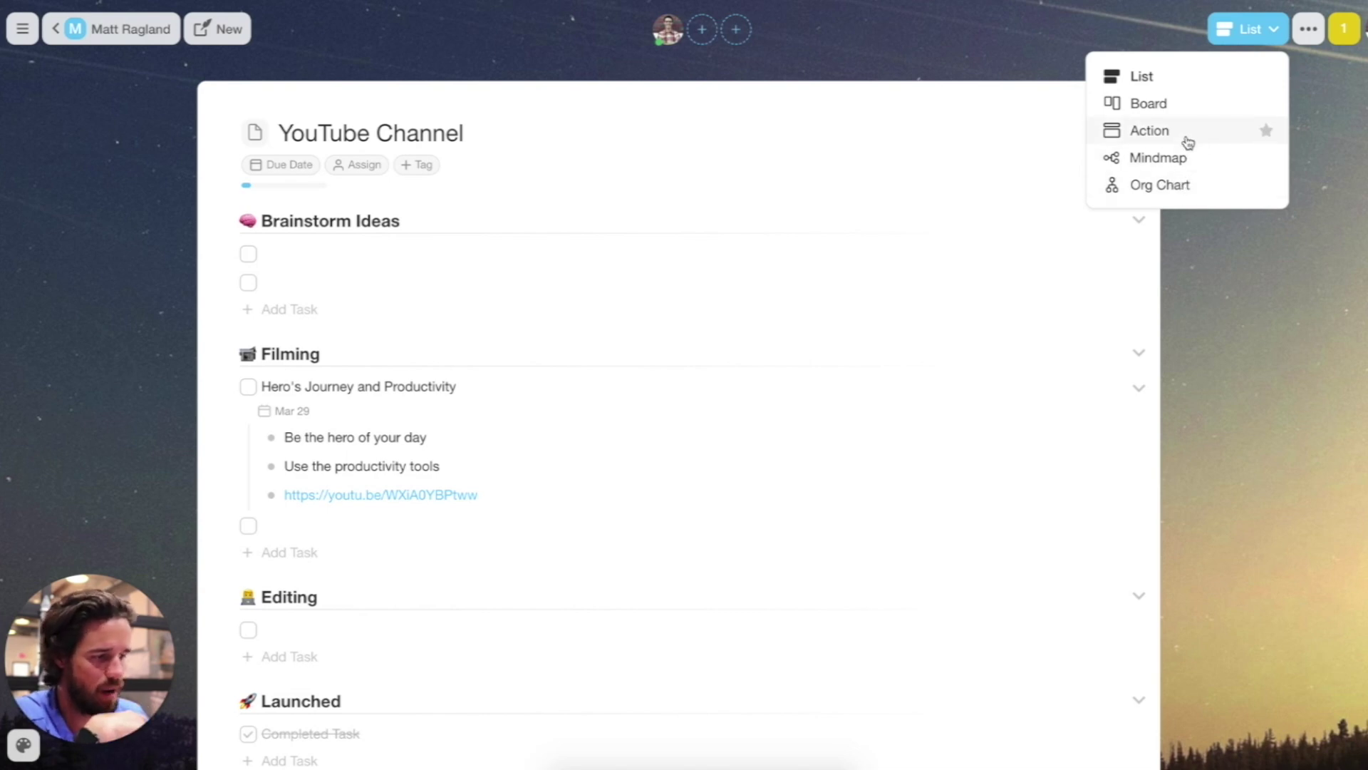
{"action": "left_click", "coordinate": [1149, 132]}
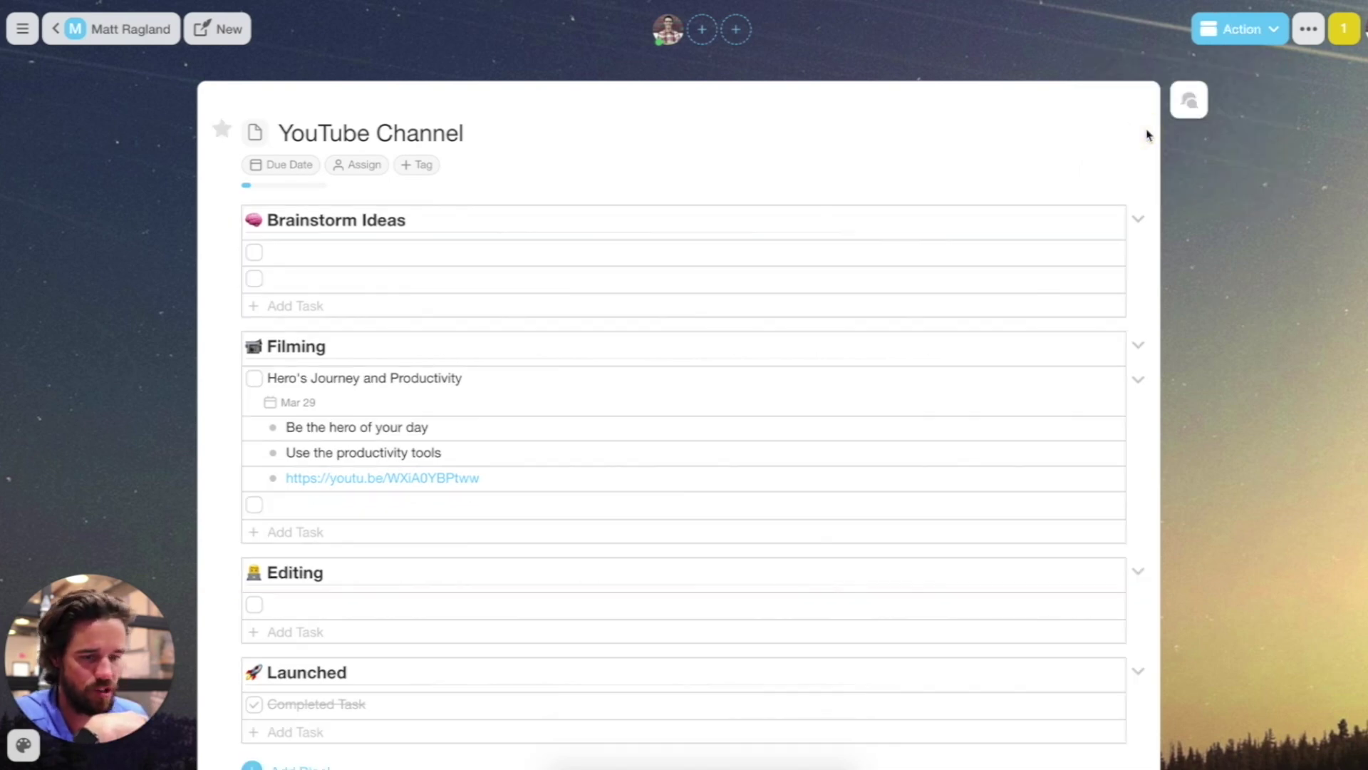
{"action": "scroll", "coordinate": [349, 366], "scroll_direction": "down", "scroll_amount": 1}
{"action": "scroll", "coordinate": [349, 366], "scroll_direction": "down", "scroll_amount": 3}
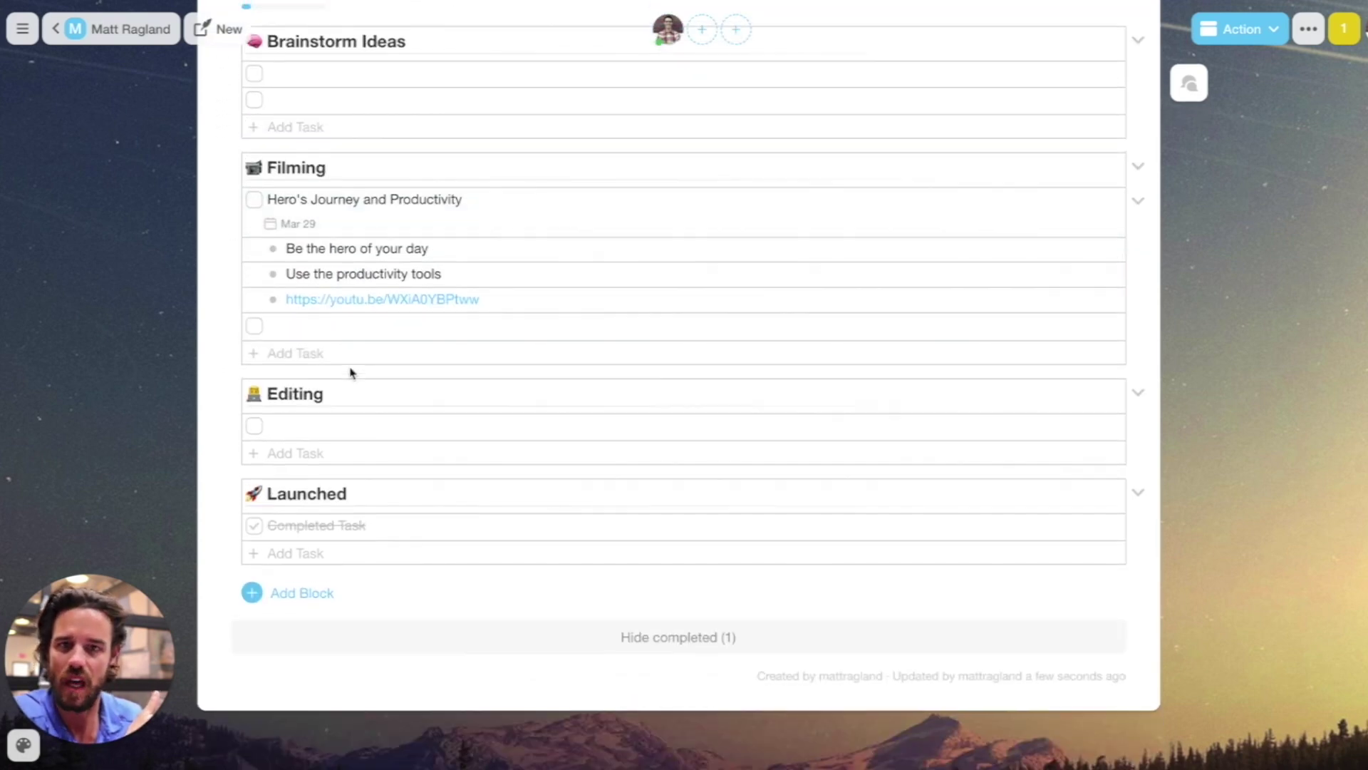
{"action": "scroll", "coordinate": [350, 372], "scroll_direction": "up", "scroll_amount": 3}
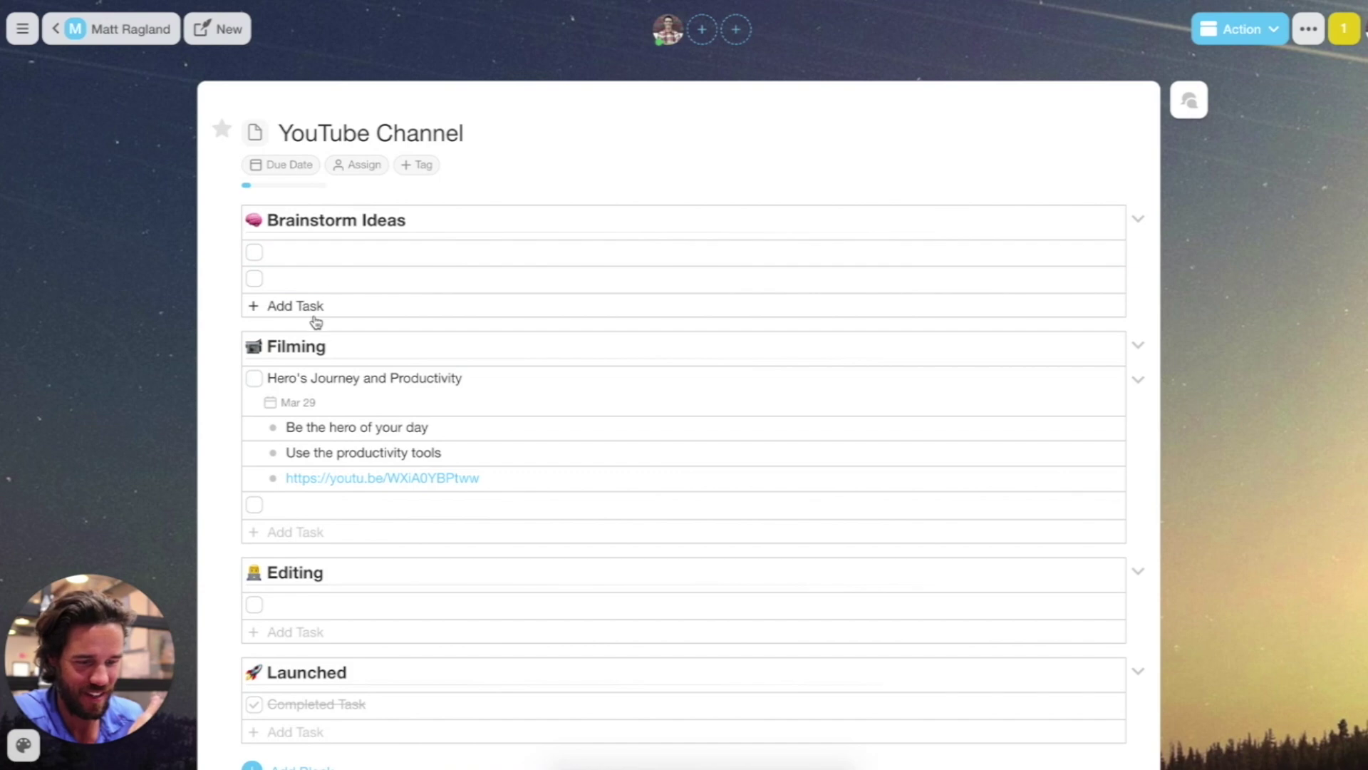
Step: Add a Paragraph block below the Launched block and undo the addition
{"action": "scroll", "coordinate": [301, 640], "scroll_direction": "down", "scroll_amount": 1}
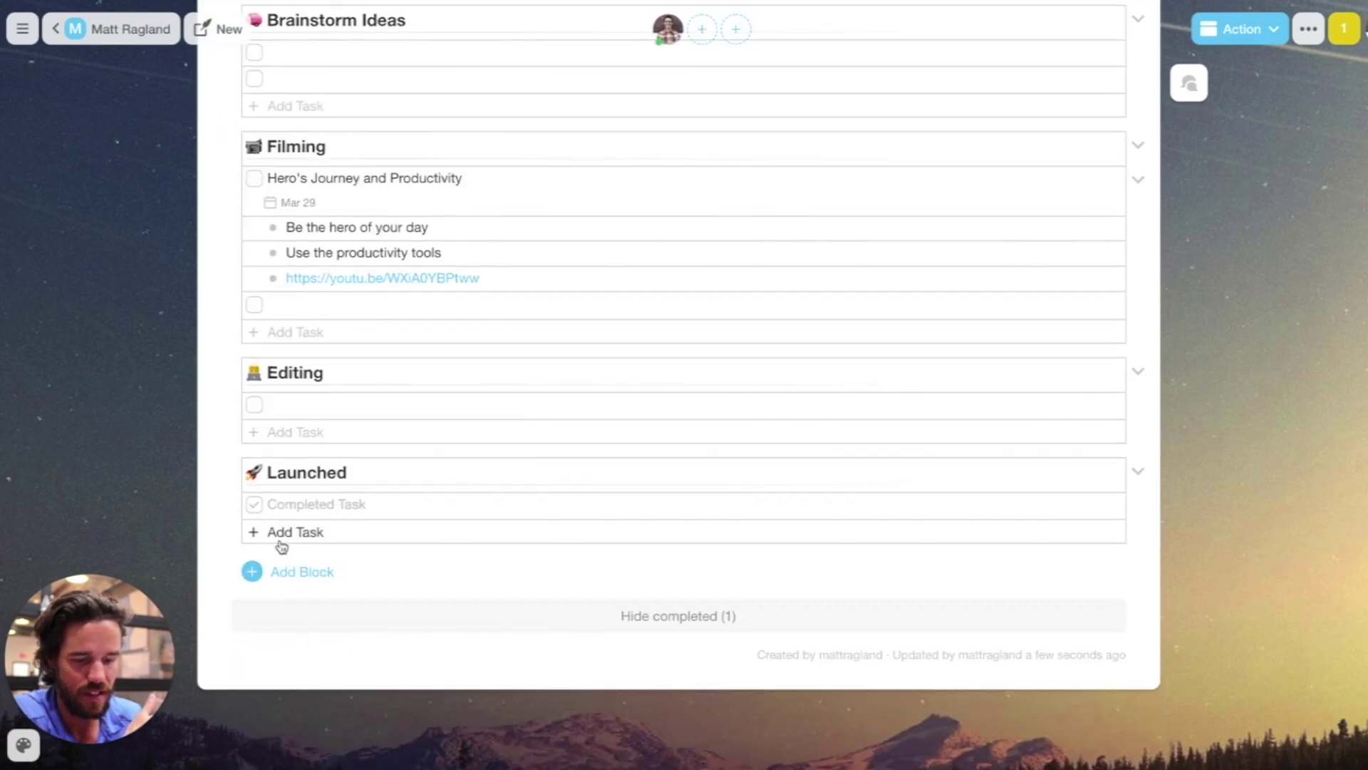
{"action": "left_click", "coordinate": [293, 565]}
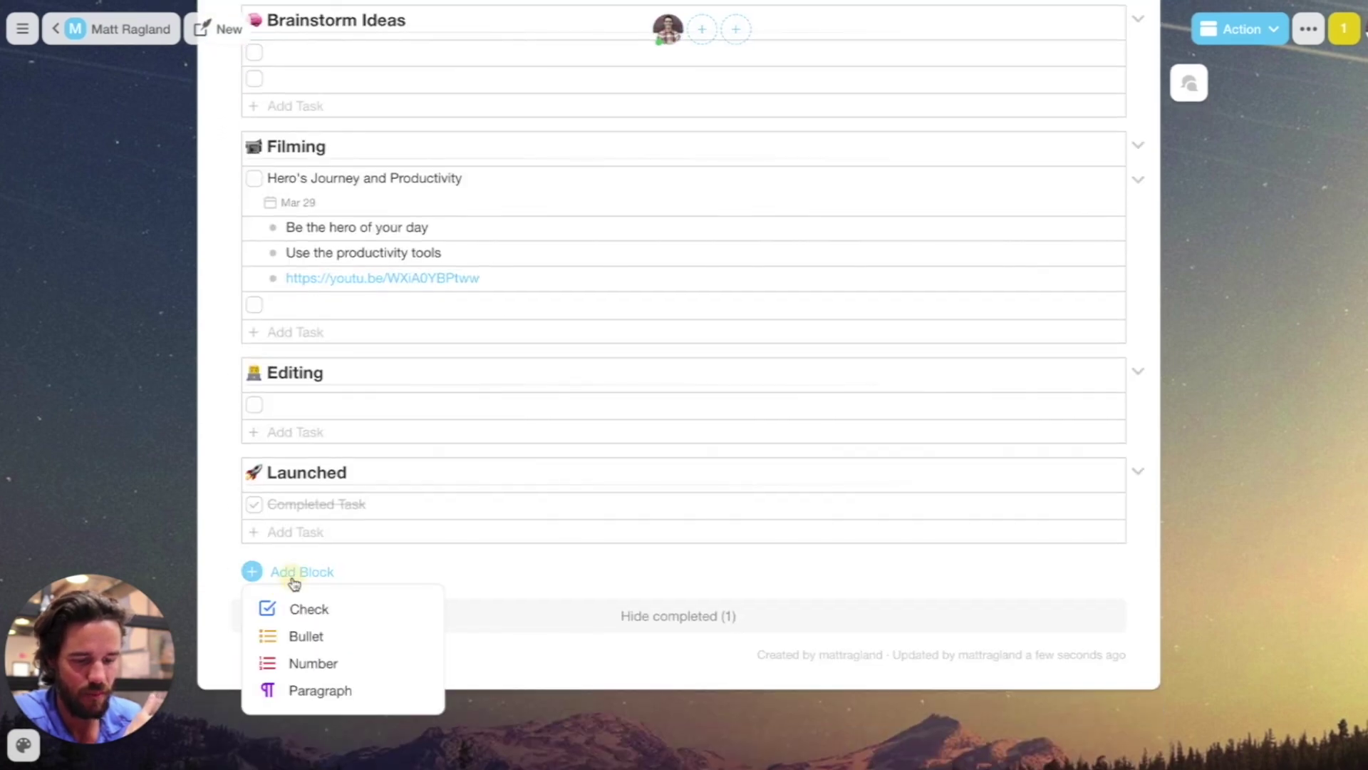
{"action": "left_click", "coordinate": [306, 691]}
{"action": "left_click", "coordinate": [286, 553]}
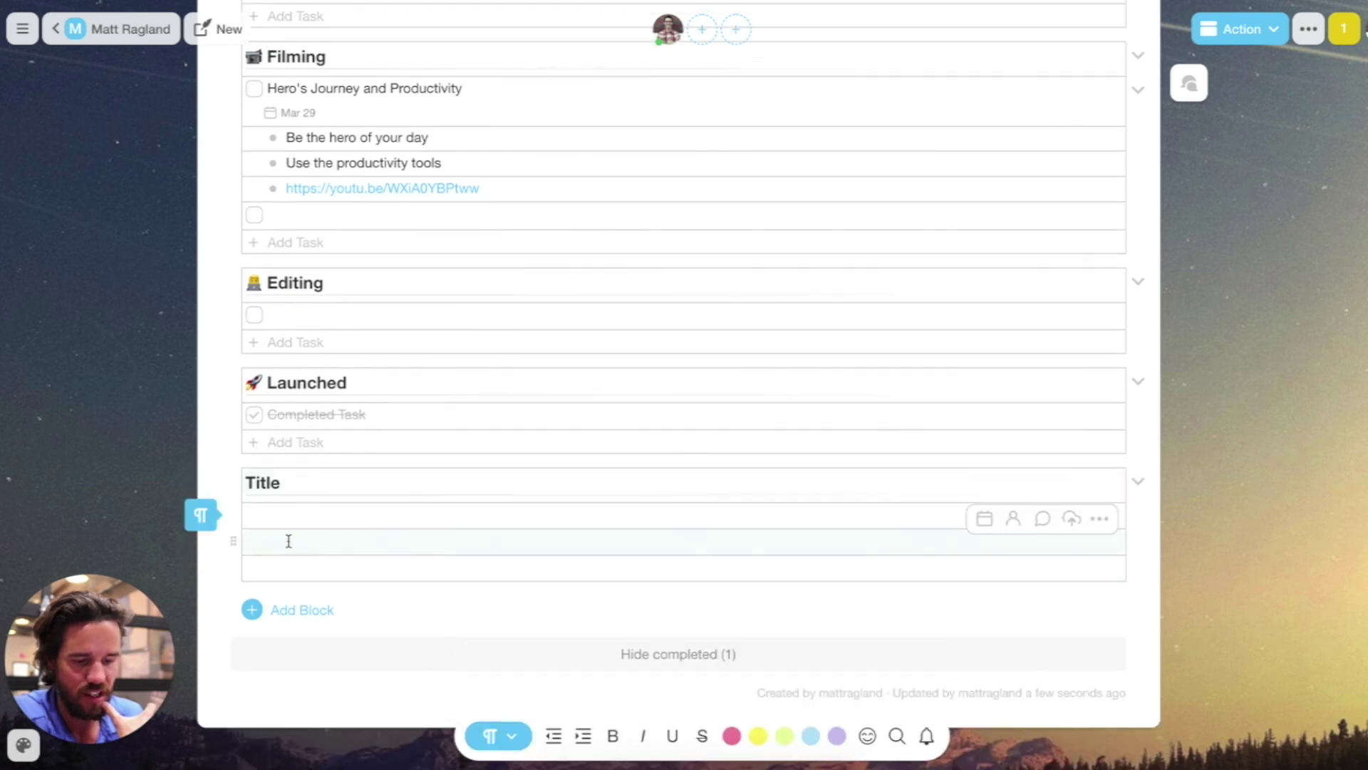
{"action": "key", "text": "super+z"}
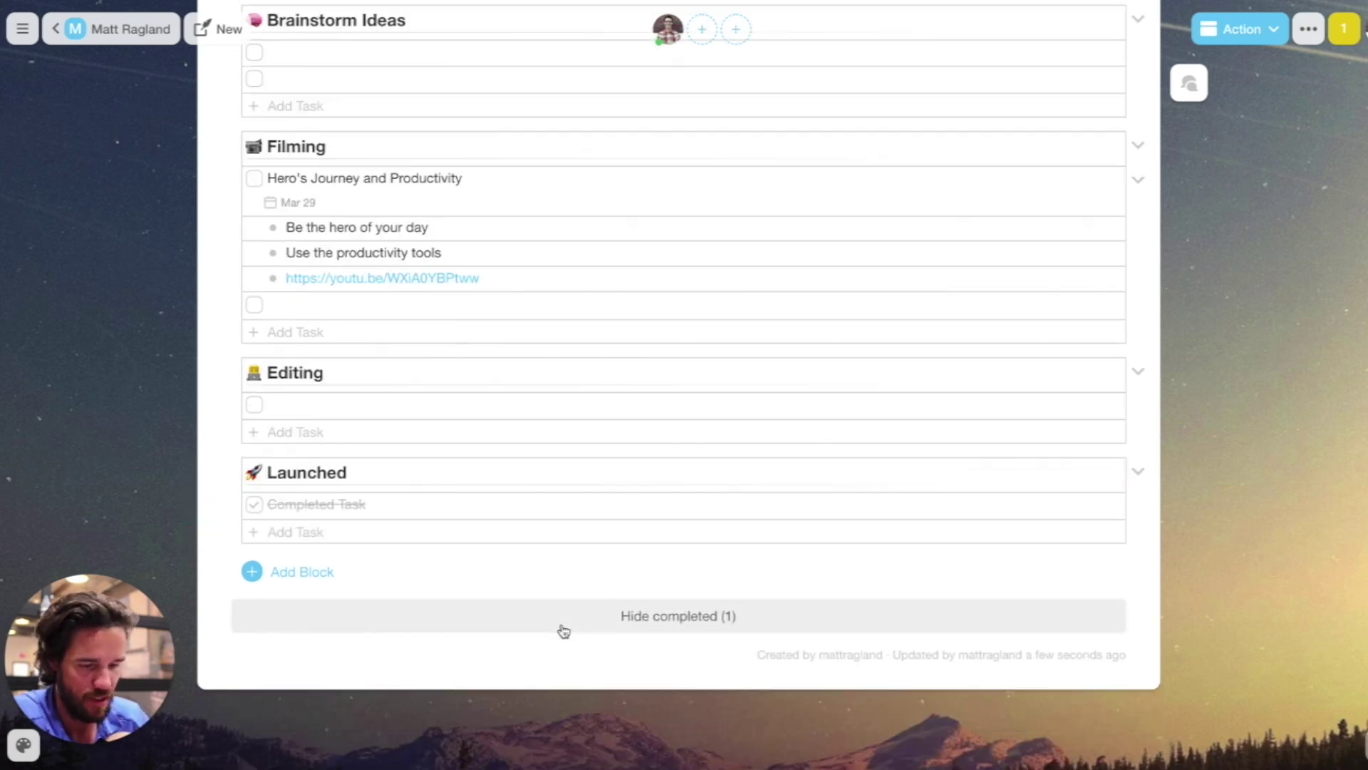
Step: Switch the YouTube Channel project to the Mindmap view and look through its branches
{"action": "scroll", "coordinate": [563, 632], "scroll_direction": "up", "scroll_amount": 5}
{"action": "left_click", "coordinate": [1212, 30]}
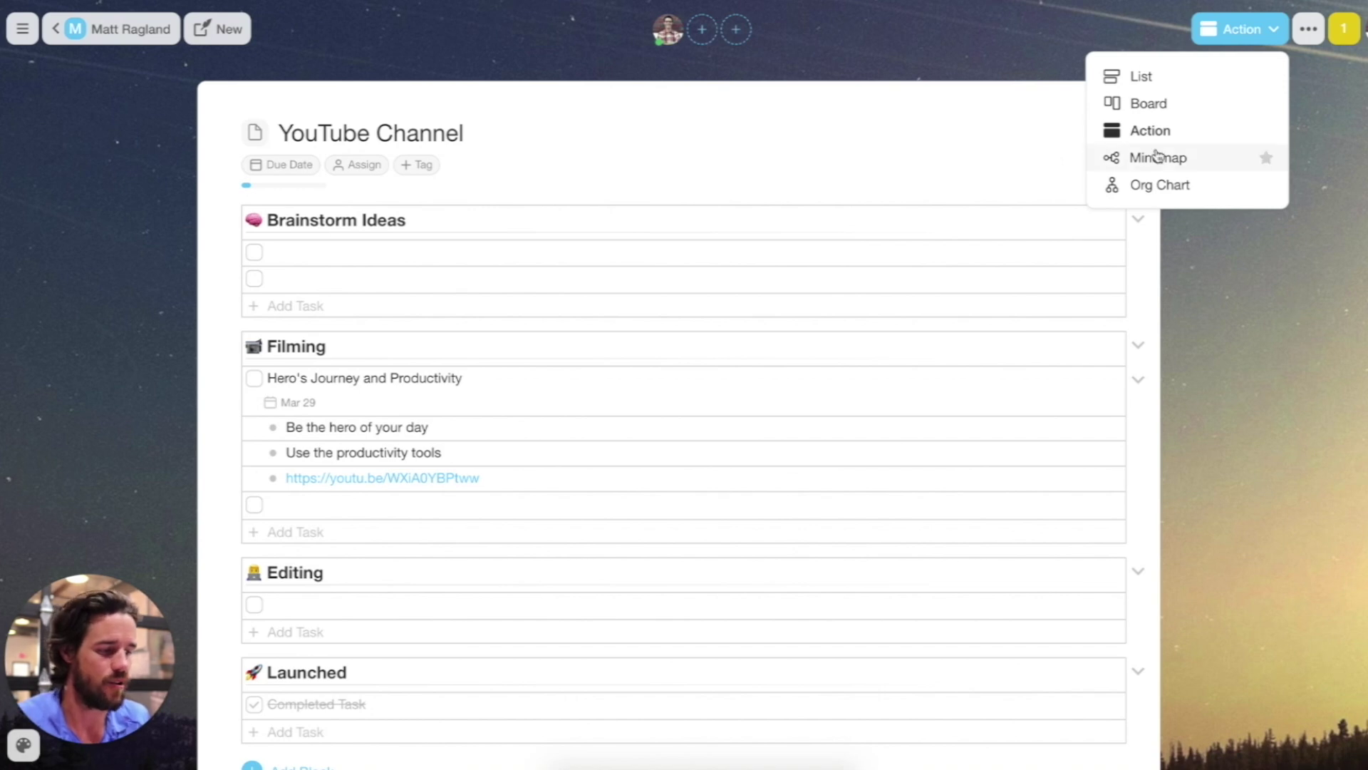
{"action": "left_click", "coordinate": [1158, 157]}
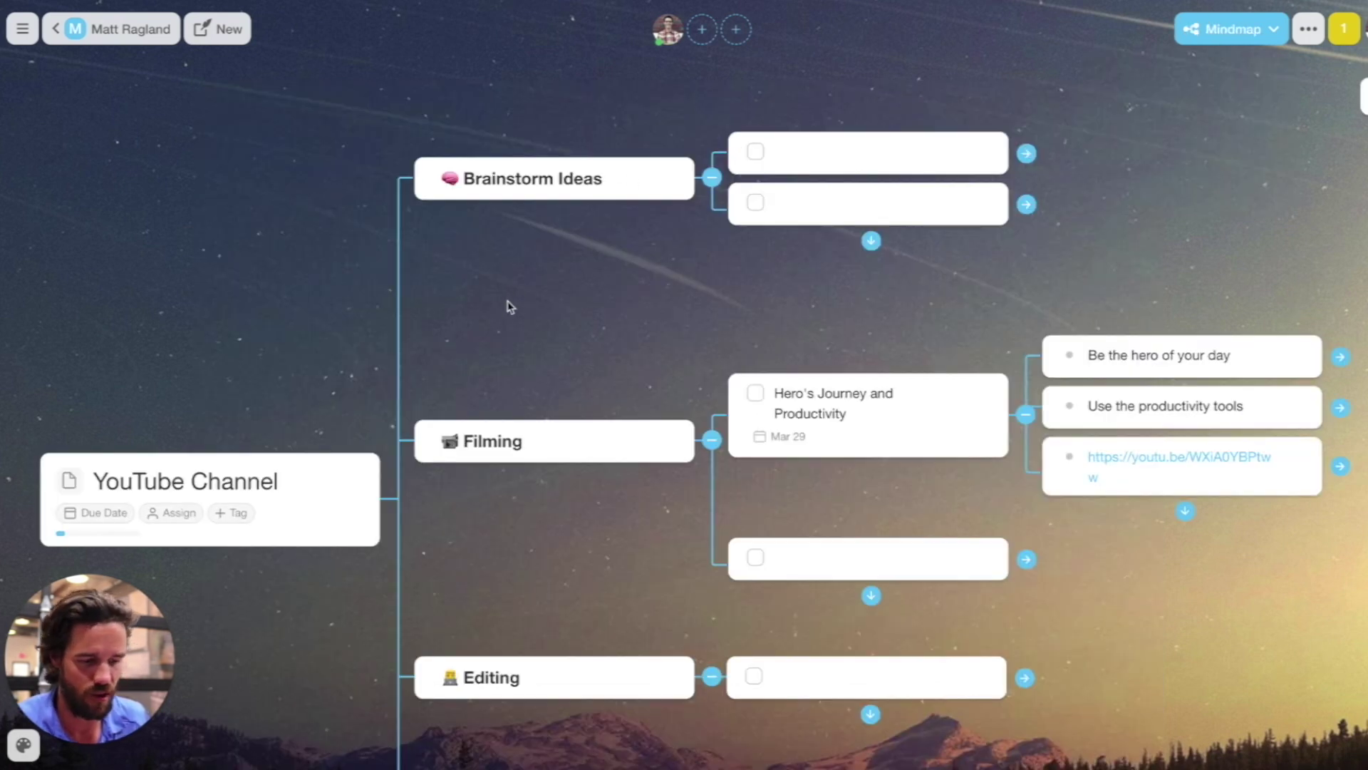
{"action": "scroll", "coordinate": [527, 230], "scroll_direction": "down", "scroll_amount": 3}
{"action": "scroll", "coordinate": [529, 231], "scroll_direction": "down", "scroll_amount": 1}
{"action": "scroll", "coordinate": [529, 231], "scroll_direction": "up", "scroll_amount": 4}
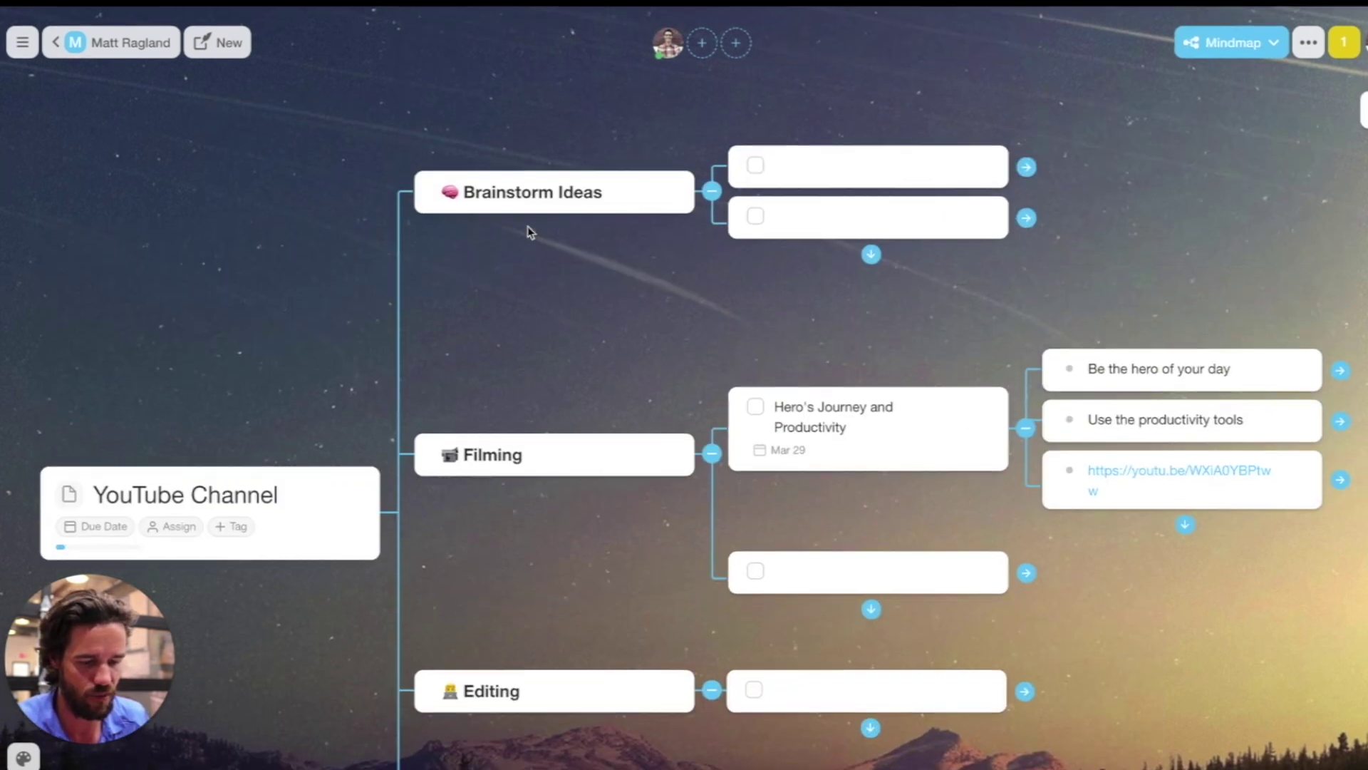
Step: Switch the project from the Mindmap view to the Board view and look across its columns
{"action": "left_click", "coordinate": [1248, 32]}
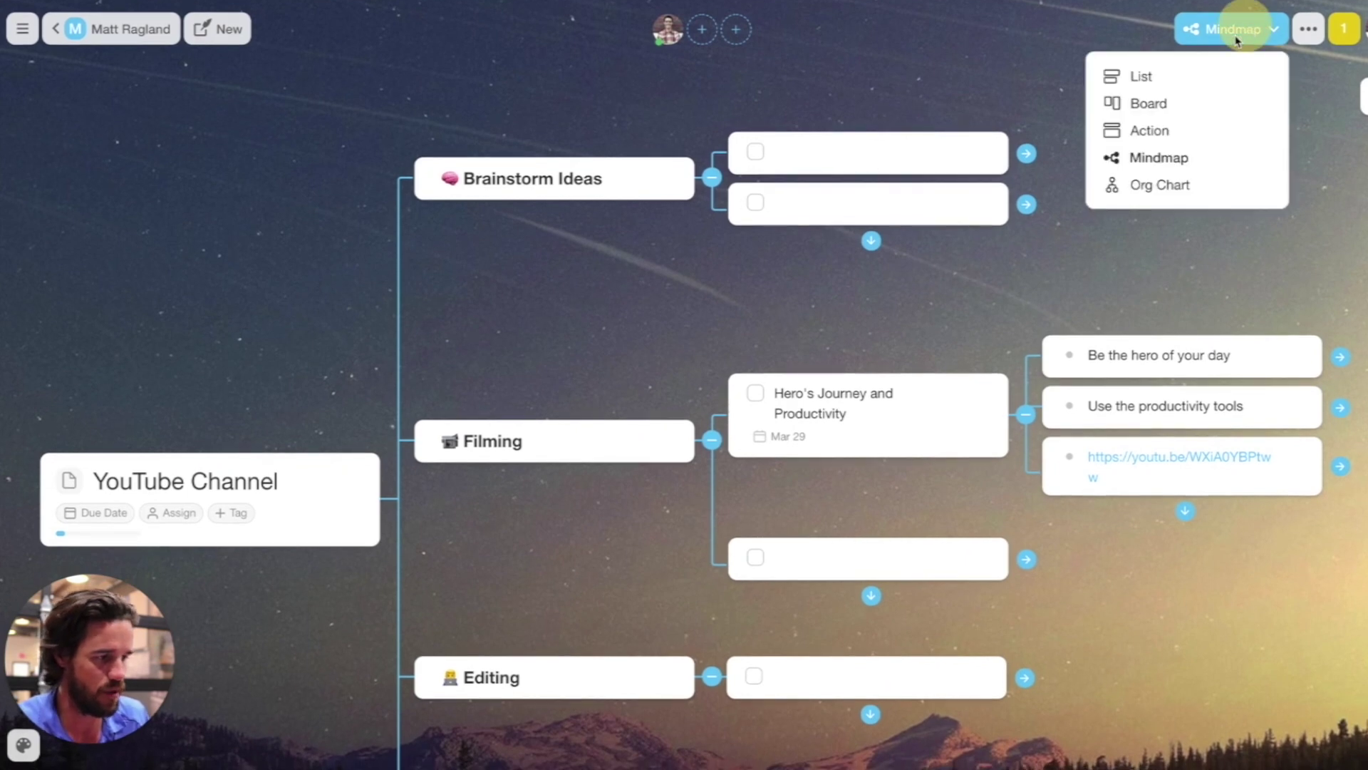
{"action": "left_click", "coordinate": [1156, 101]}
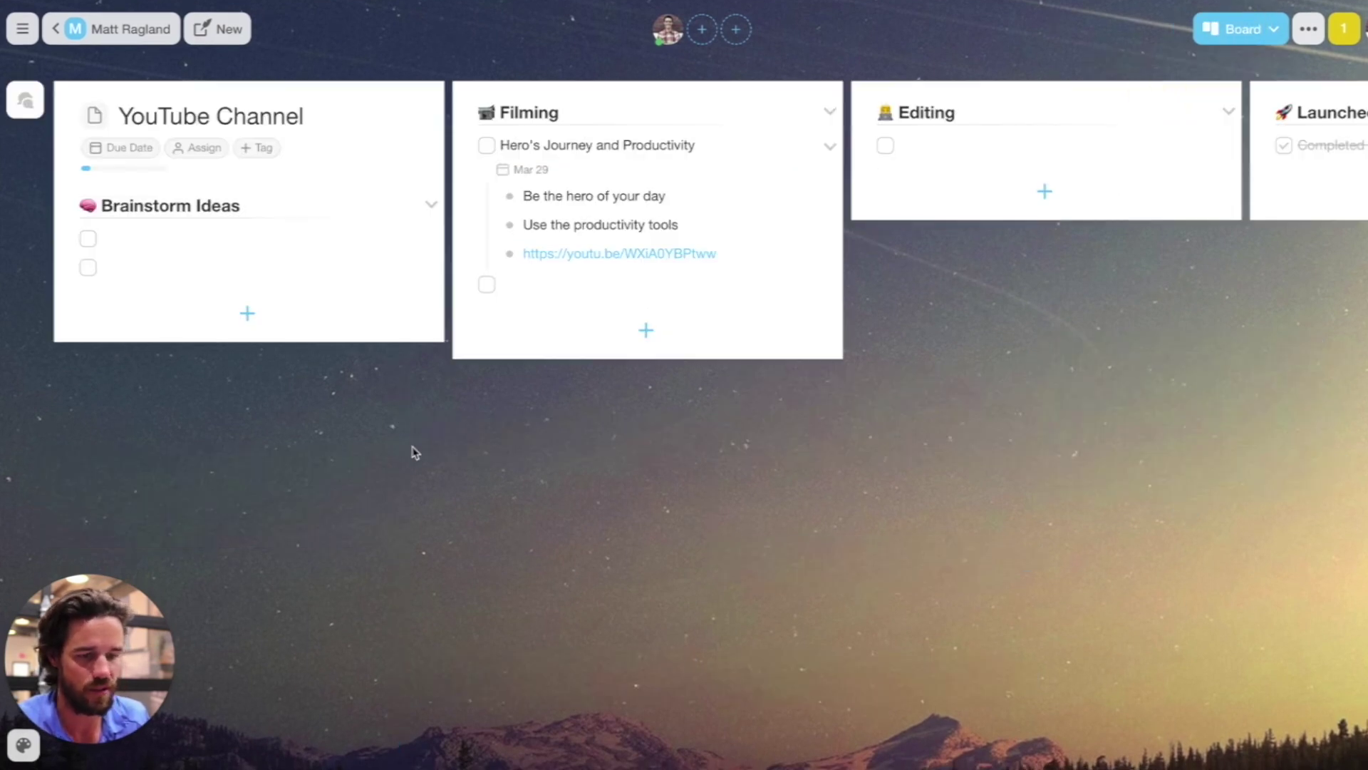
{"action": "scroll", "coordinate": [412, 452], "scroll_direction": "right", "scroll_amount": 1}
{"action": "scroll", "coordinate": [414, 452], "scroll_direction": "left", "scroll_amount": 1}
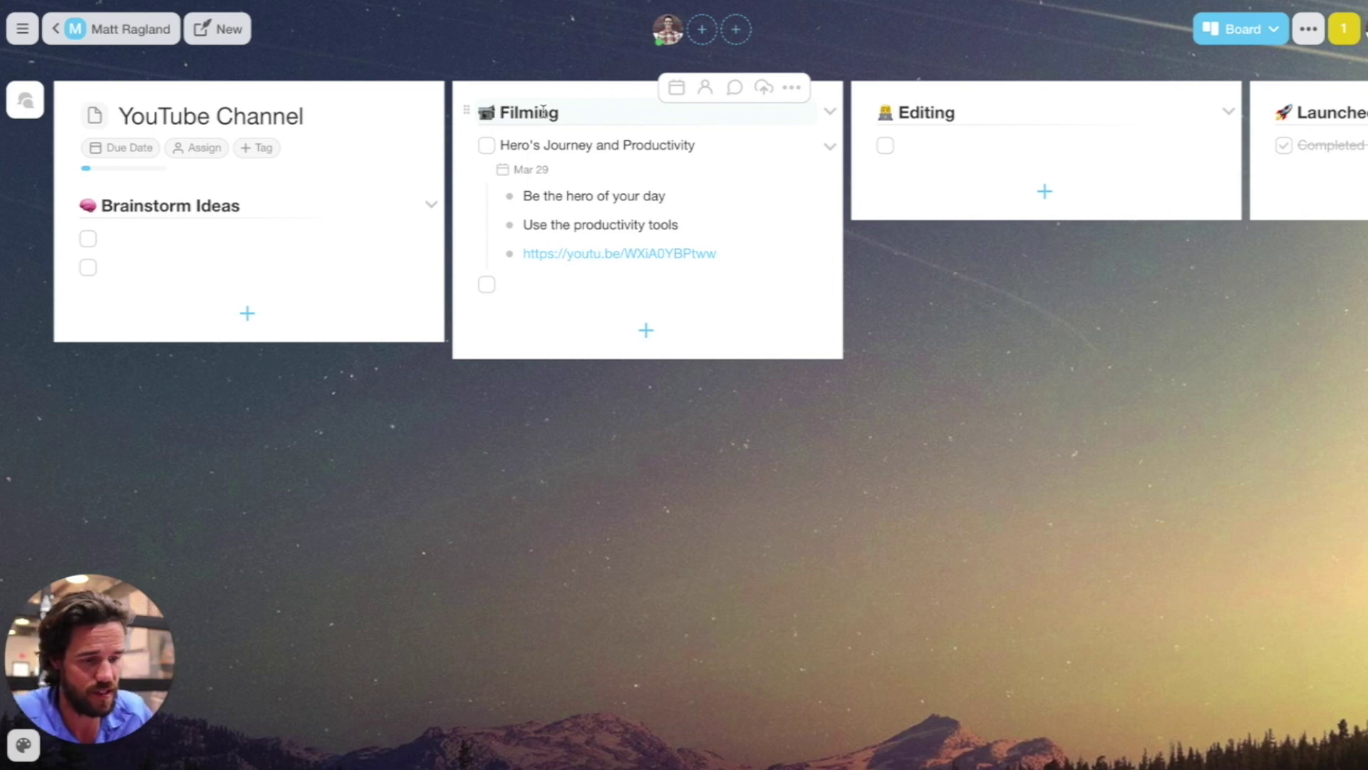
{"action": "left_click", "coordinate": [921, 144]}
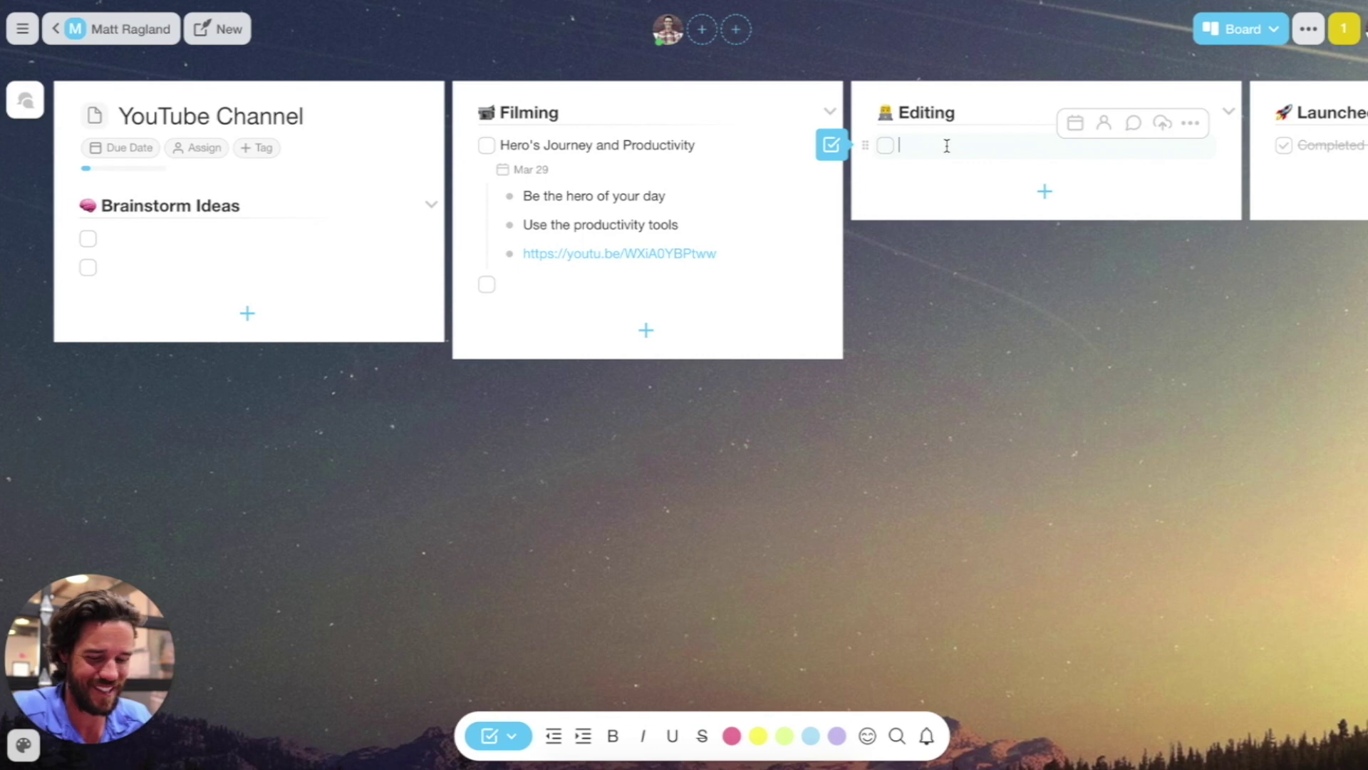
{"action": "type", "text": "Send"}
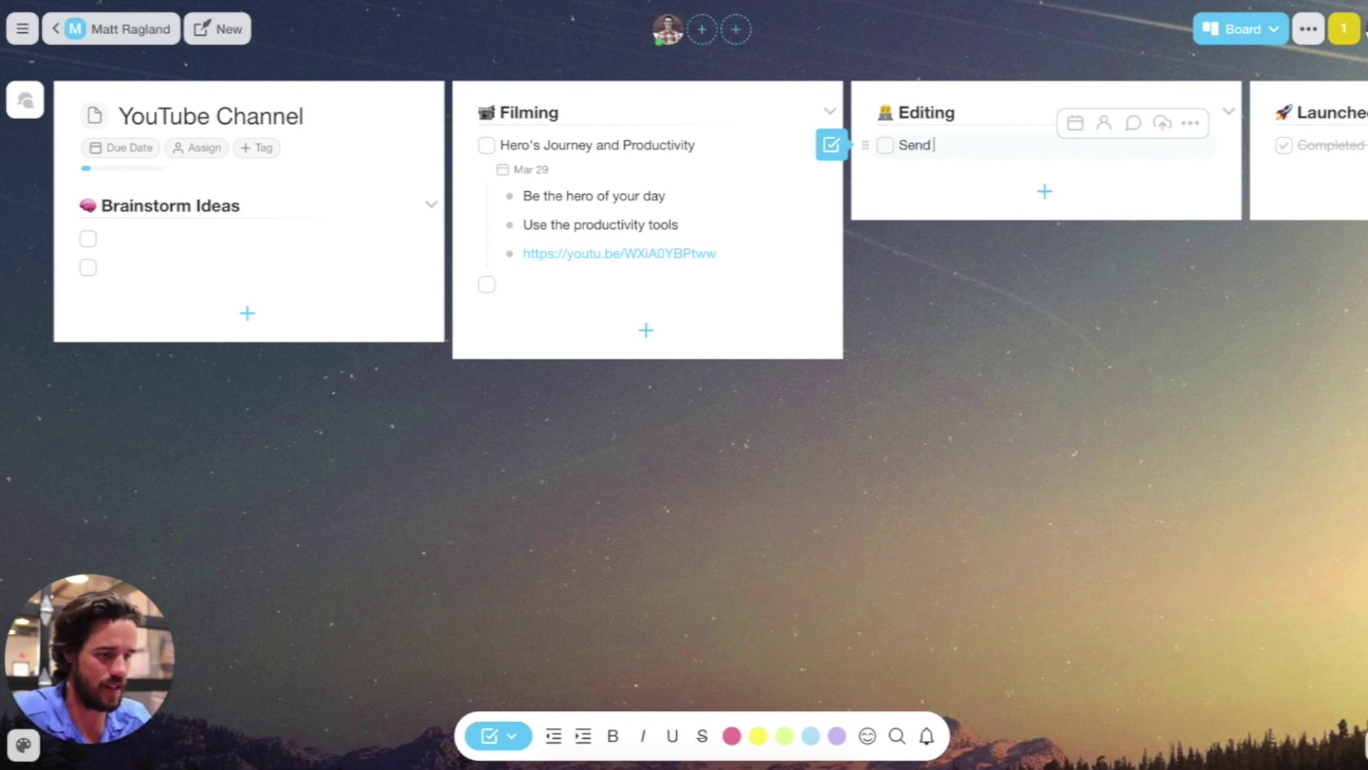
{"action": "type", "text": " rough cut to @editor"}
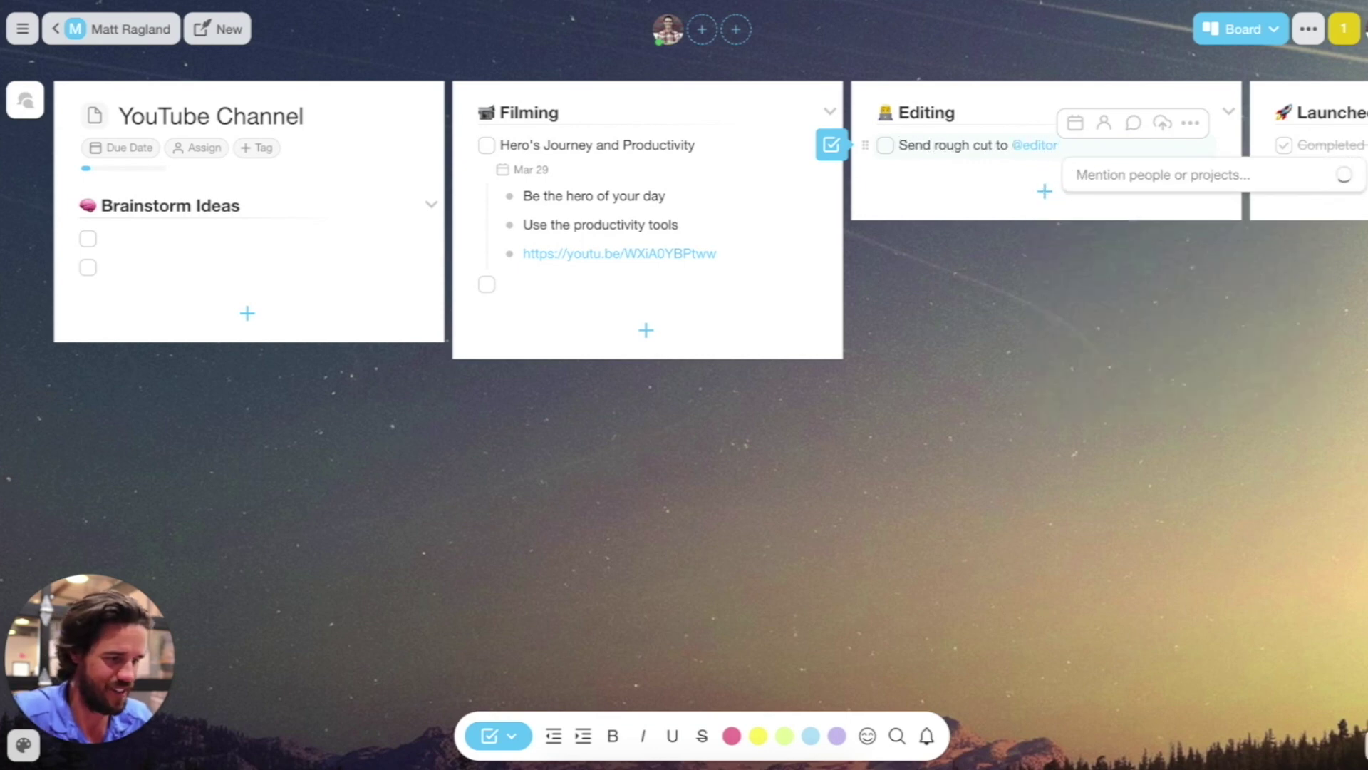
{"action": "key", "text": "BackSpace"}
{"action": "key", "text": "BackSpace"}
{"action": "key", "text": "BackSpace"}
{"action": "key", "text": "BackSpace"}
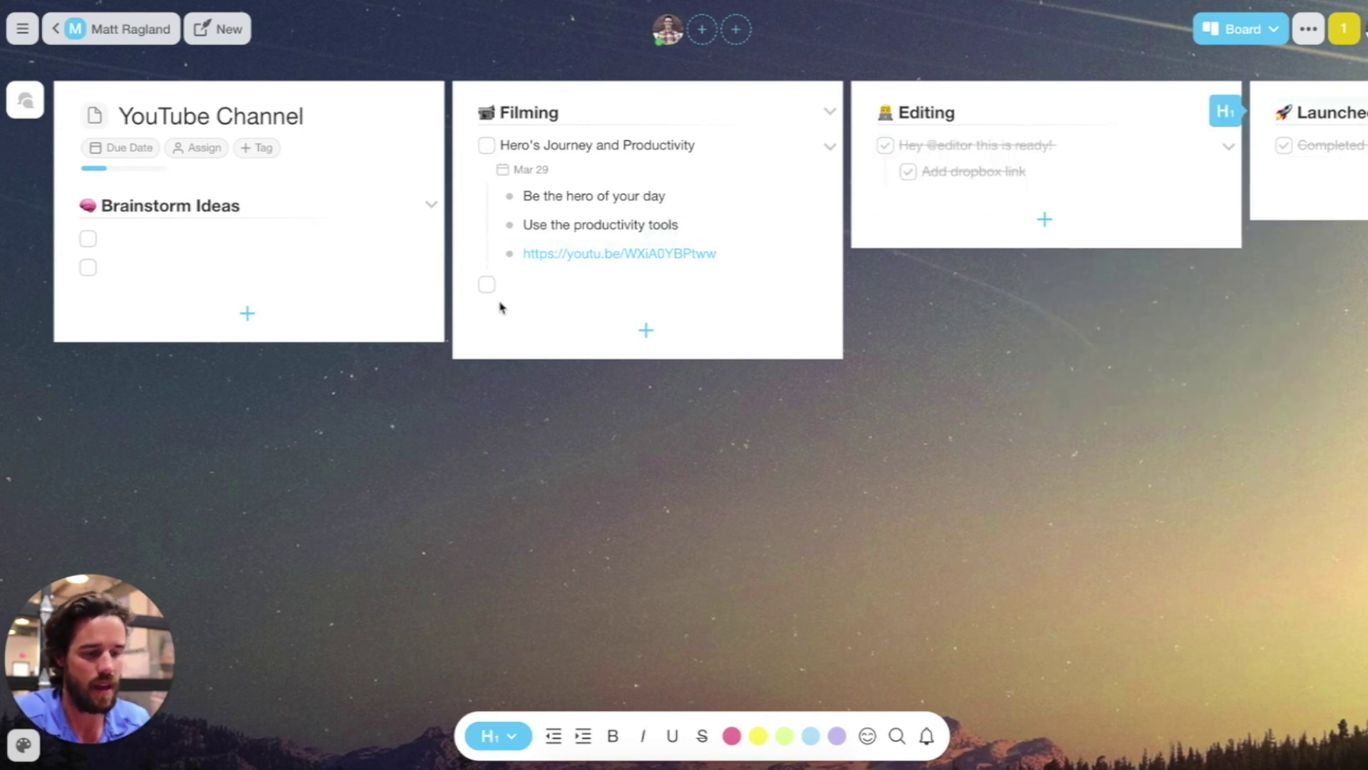
{"action": "left_click", "coordinate": [498, 290]}
{"action": "scroll", "coordinate": [498, 296], "scroll_direction": "right", "scroll_amount": 5}
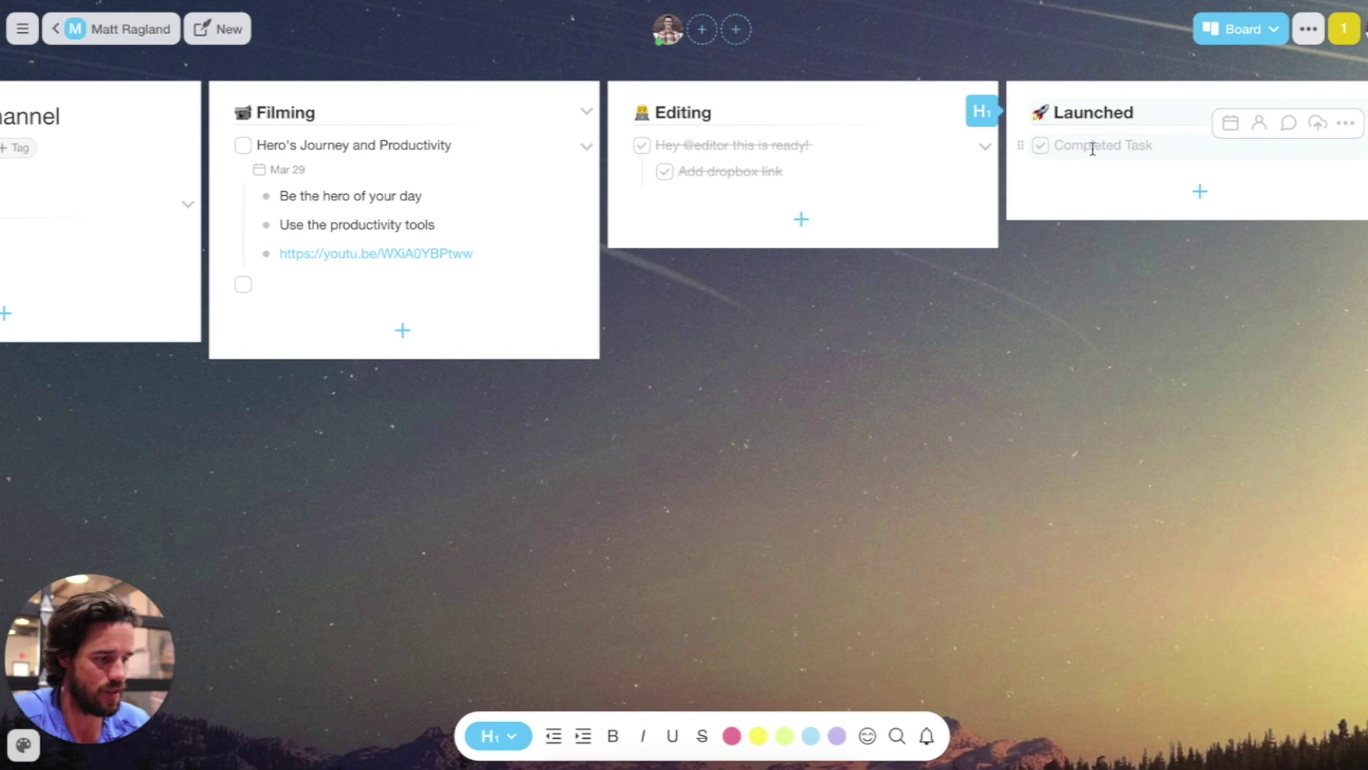
{"action": "type", "text": "t roun"}
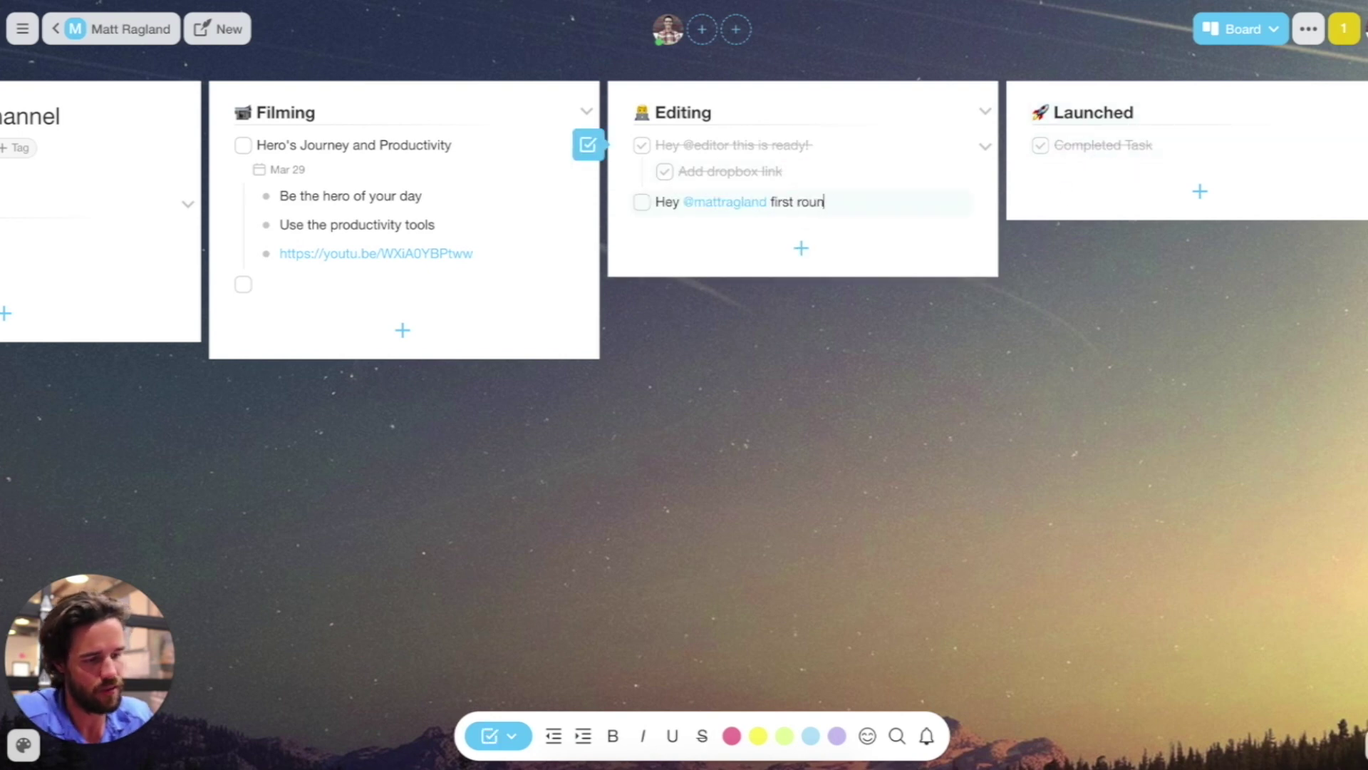
{"action": "type", "text": "d is done!"}
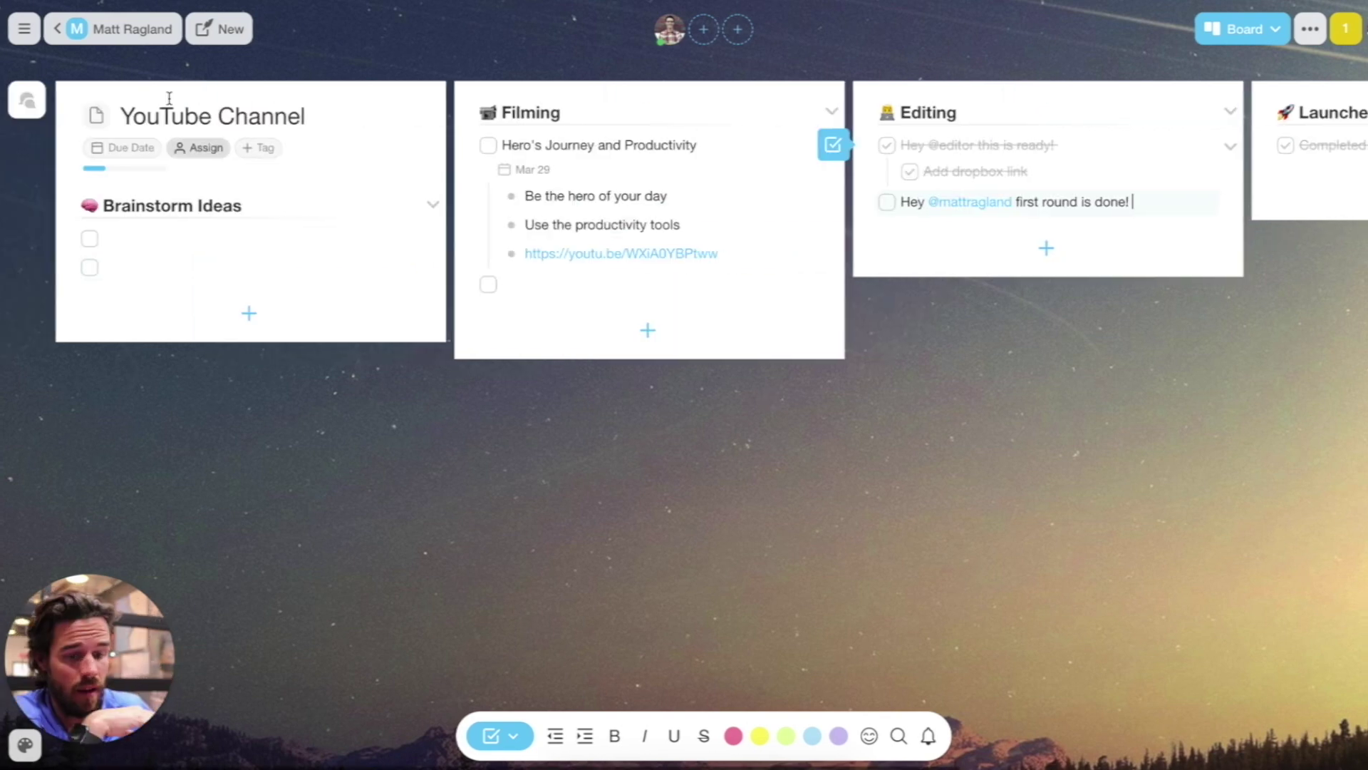
Step: Return to the workspace's project list, create a new project from the Mindmap template, and collapse its chat
{"action": "scroll", "coordinate": [767, 395], "scroll_direction": "left", "scroll_amount": 3}
{"action": "left_click", "coordinate": [116, 31]}
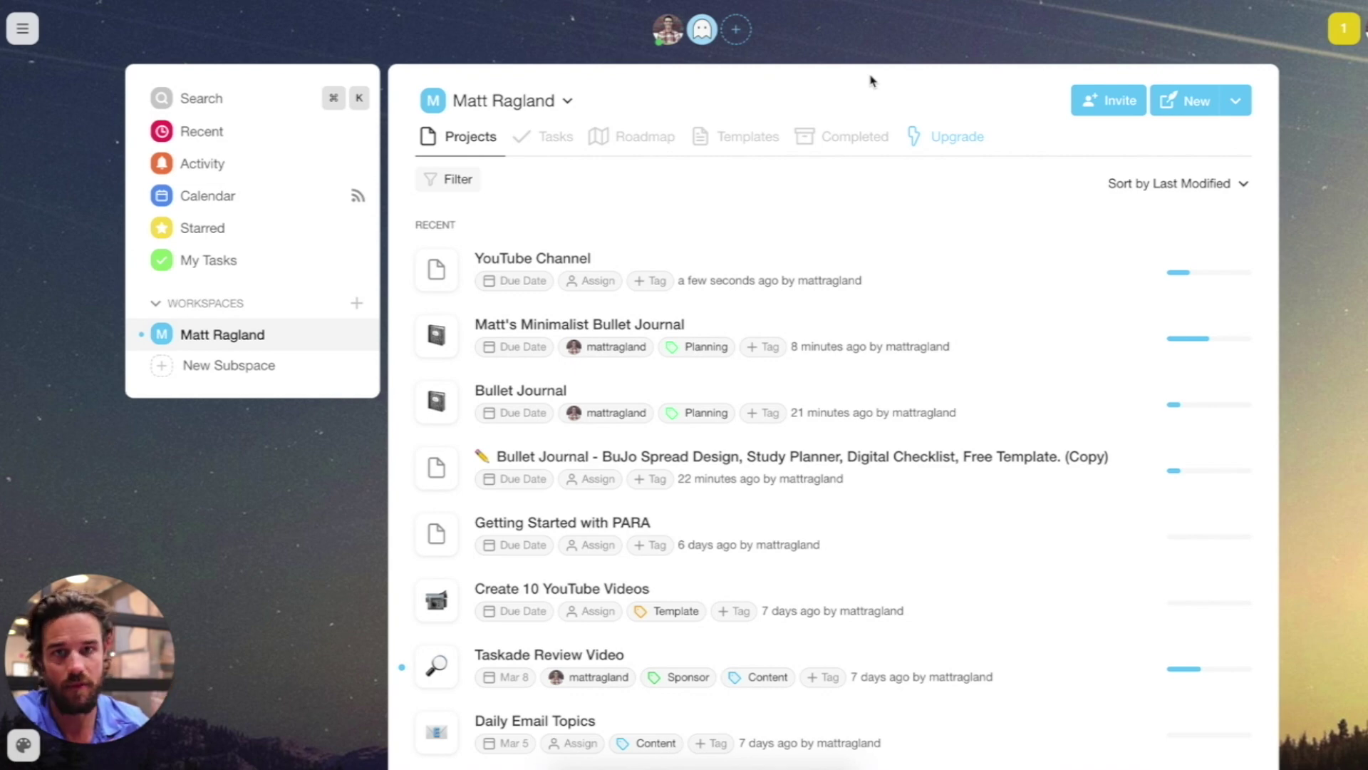
{"action": "left_click", "coordinate": [1239, 104]}
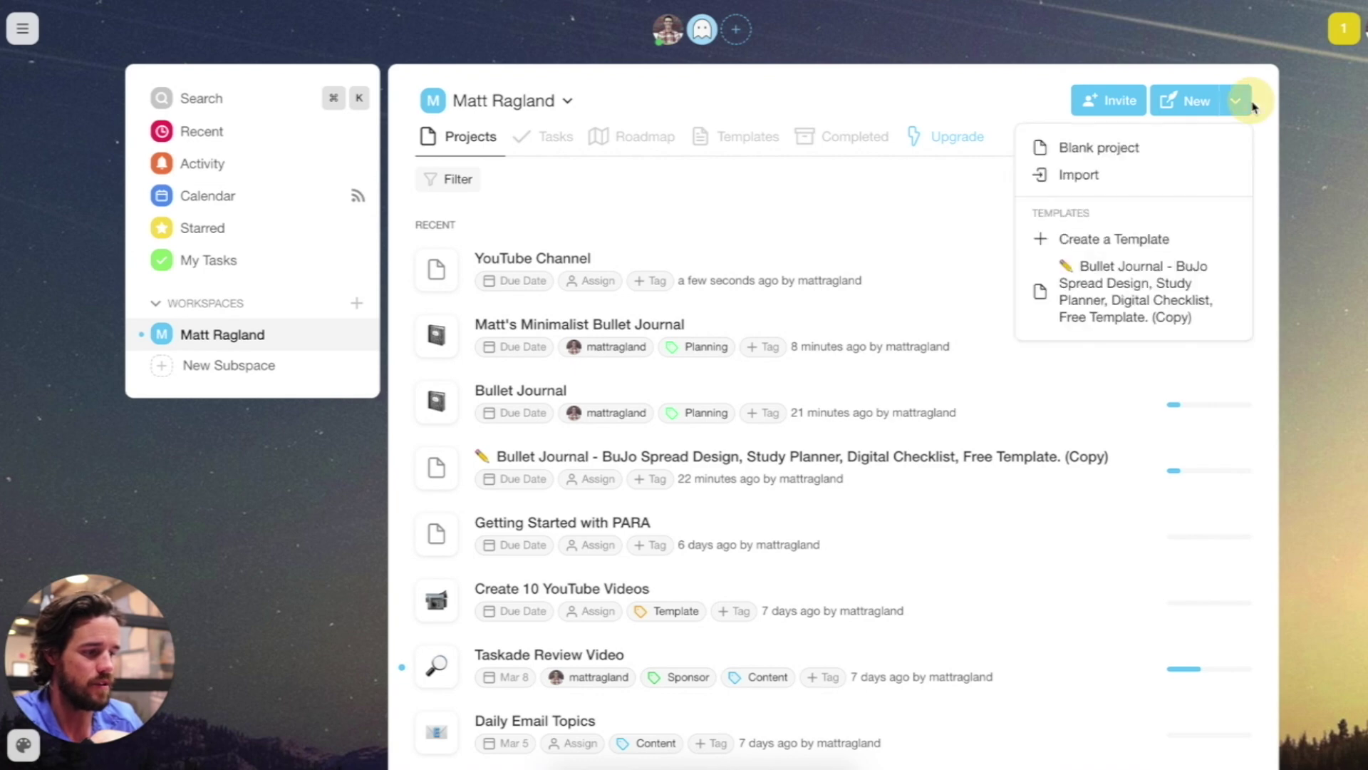
{"action": "left_click", "coordinate": [1173, 113]}
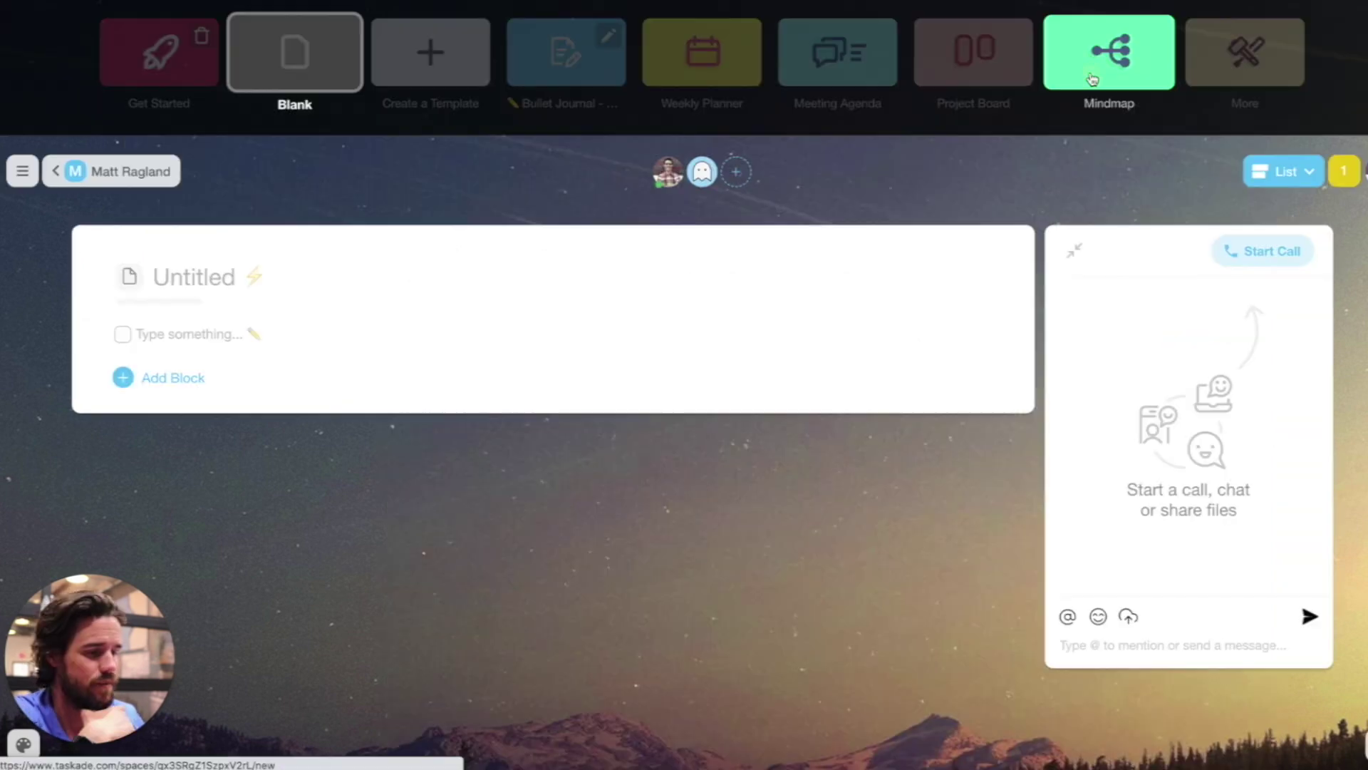
{"action": "left_click", "coordinate": [1091, 74]}
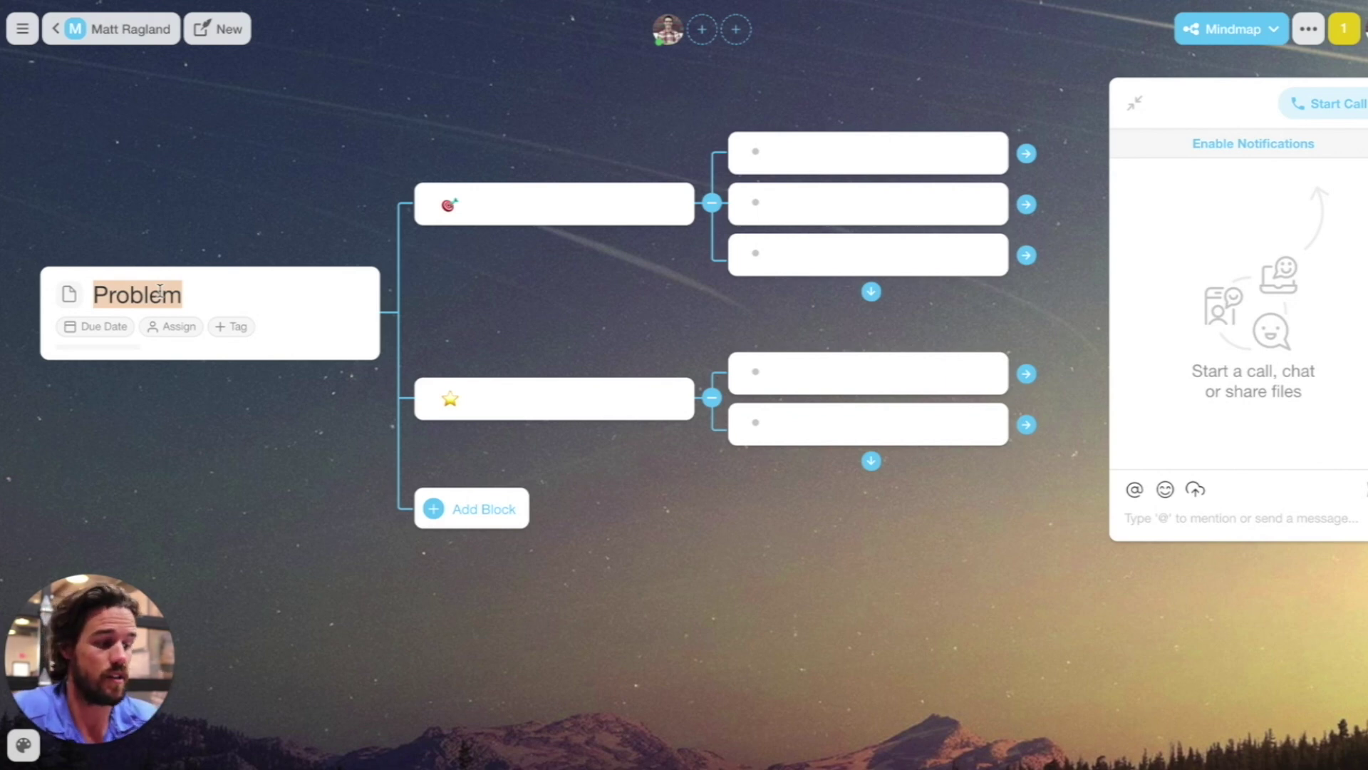
{"action": "left_click", "coordinate": [1135, 103]}
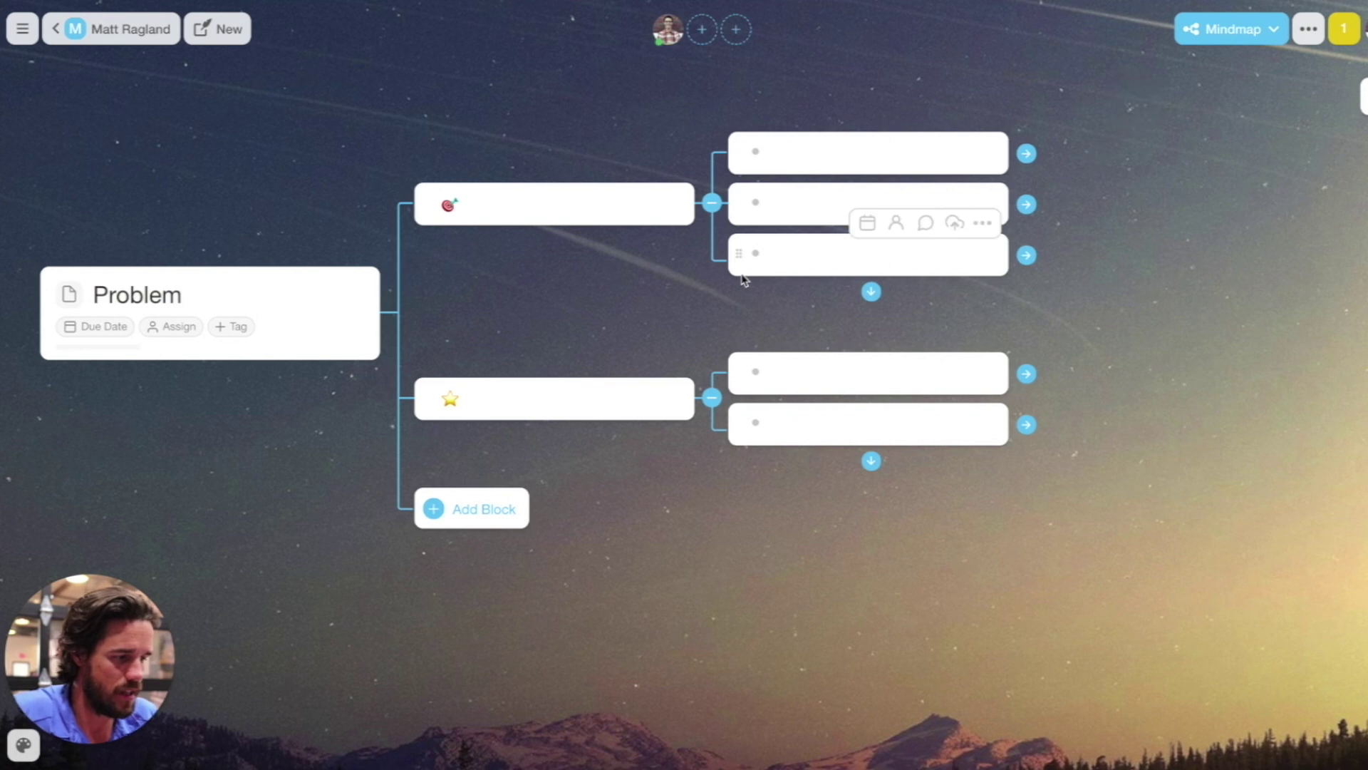
Step: Replace the mind map's title "Problem" with "Create 10 YouTube videos"
{"action": "double_click", "coordinate": [147, 295]}
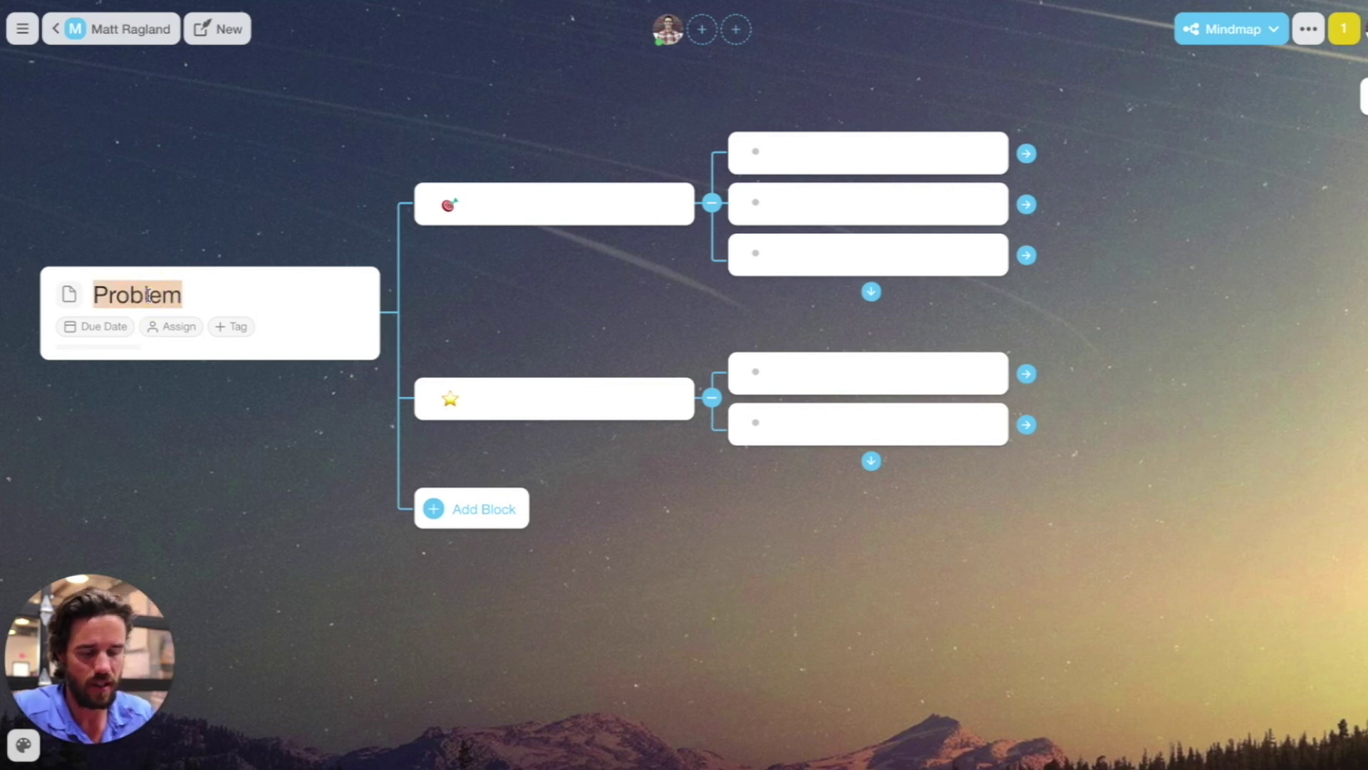
{"action": "type", "text": "Wha"}
{"action": "key", "text": "BackSpace"}
{"action": "key", "text": "BackSpace"}
{"action": "key", "text": "BackSpace"}
{"action": "type", "text": "Great"}
{"action": "key", "text": "BackSpace"}
{"action": "key", "text": "BackSpace"}
{"action": "key", "text": "BackSpace"}
{"action": "key", "text": "BackSpace"}
{"action": "key", "text": "BackSpace"}
{"action": "type", "text": "Create"}
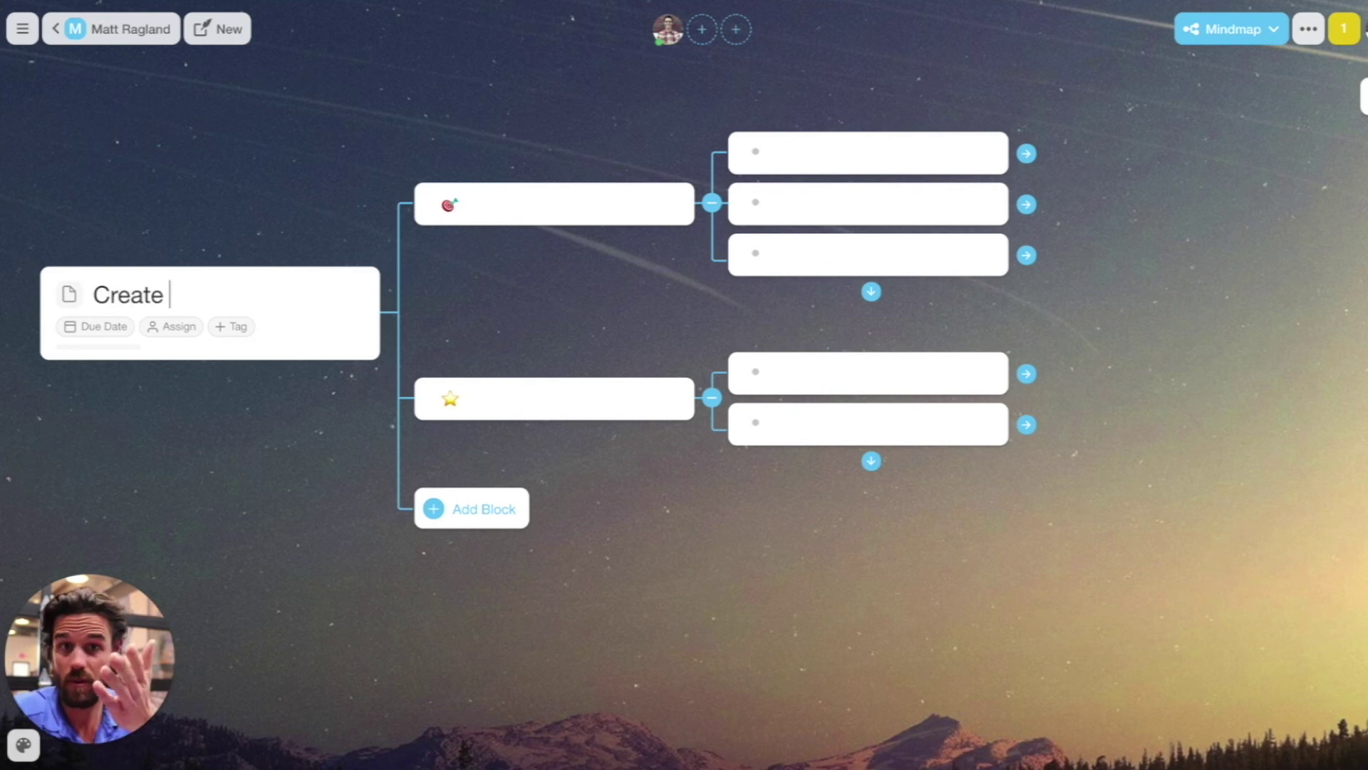
{"action": "type", "text": " 10 You"}
{"action": "key", "text": "BackSpace"}
{"action": "key", "text": "BackSpace"}
{"action": "type", "text": "oua"}
{"action": "key", "text": "BackSpace"}
{"action": "type", "text": "Tube "}
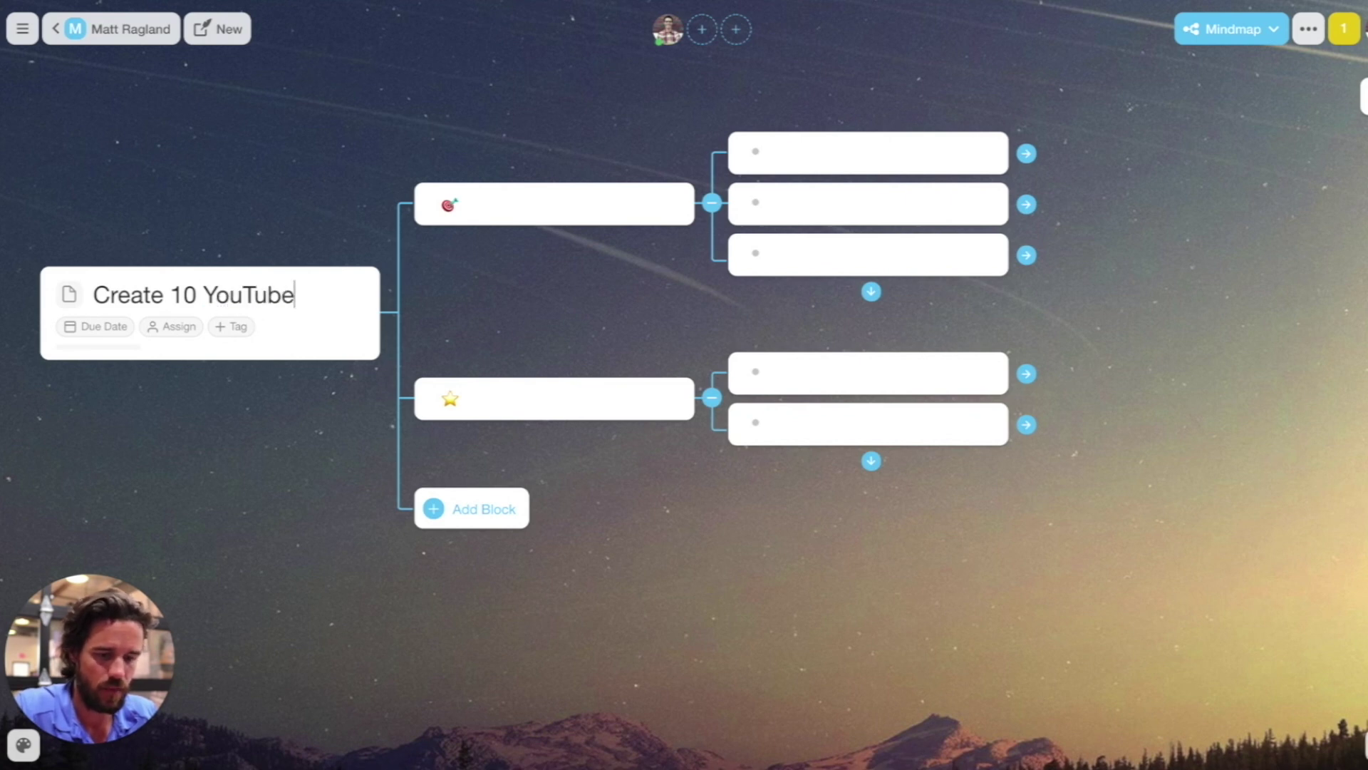
{"action": "type", "text": "videos"}
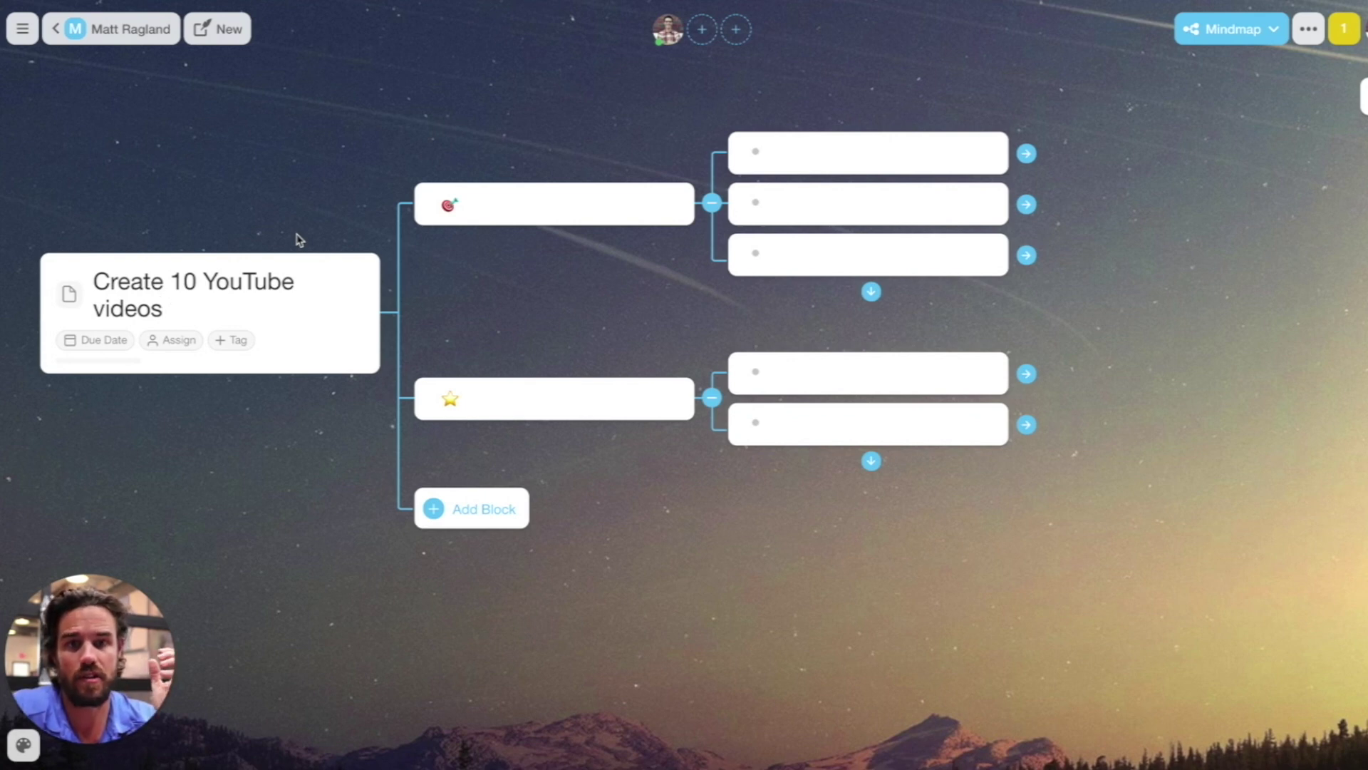
Step: Name the mind map's target-emoji block "Ideas for content"
{"action": "left_click", "coordinate": [488, 201]}
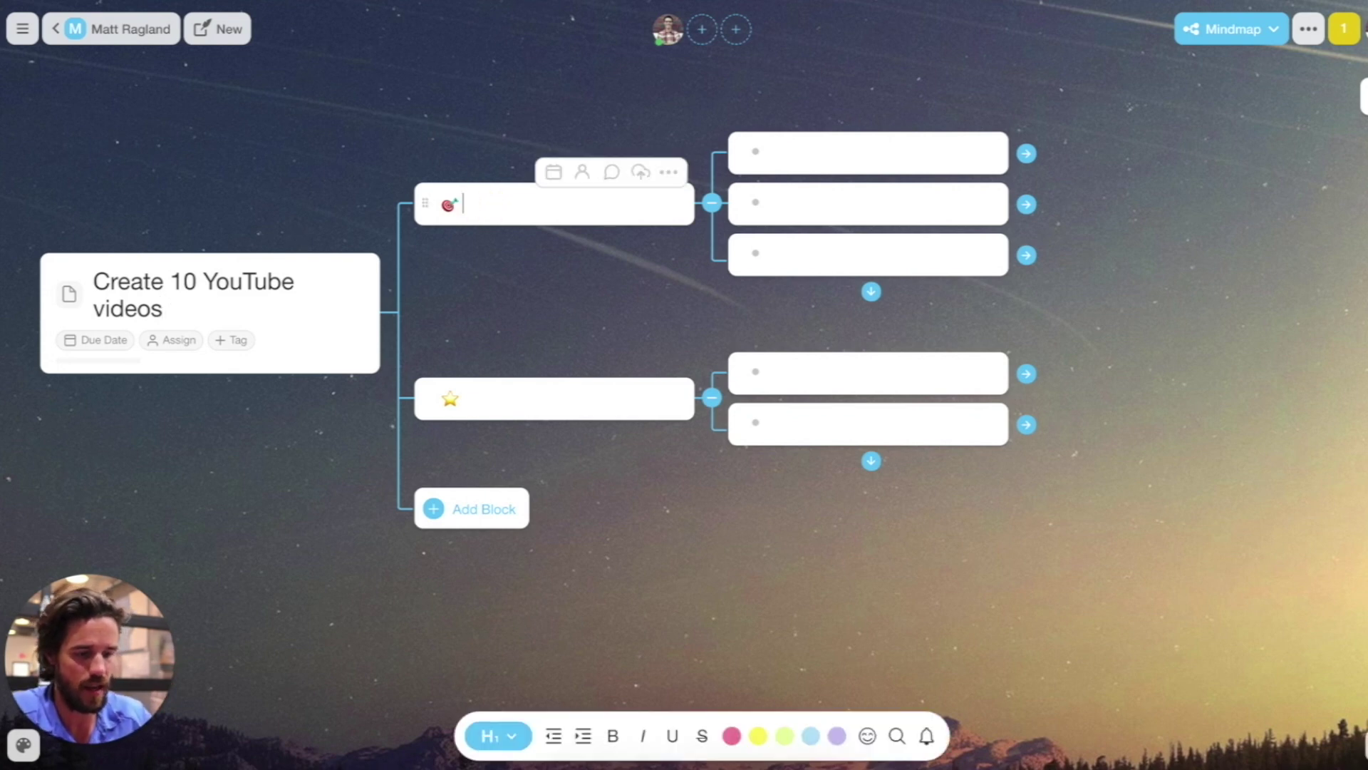
{"action": "type", "text": "Ideas"}
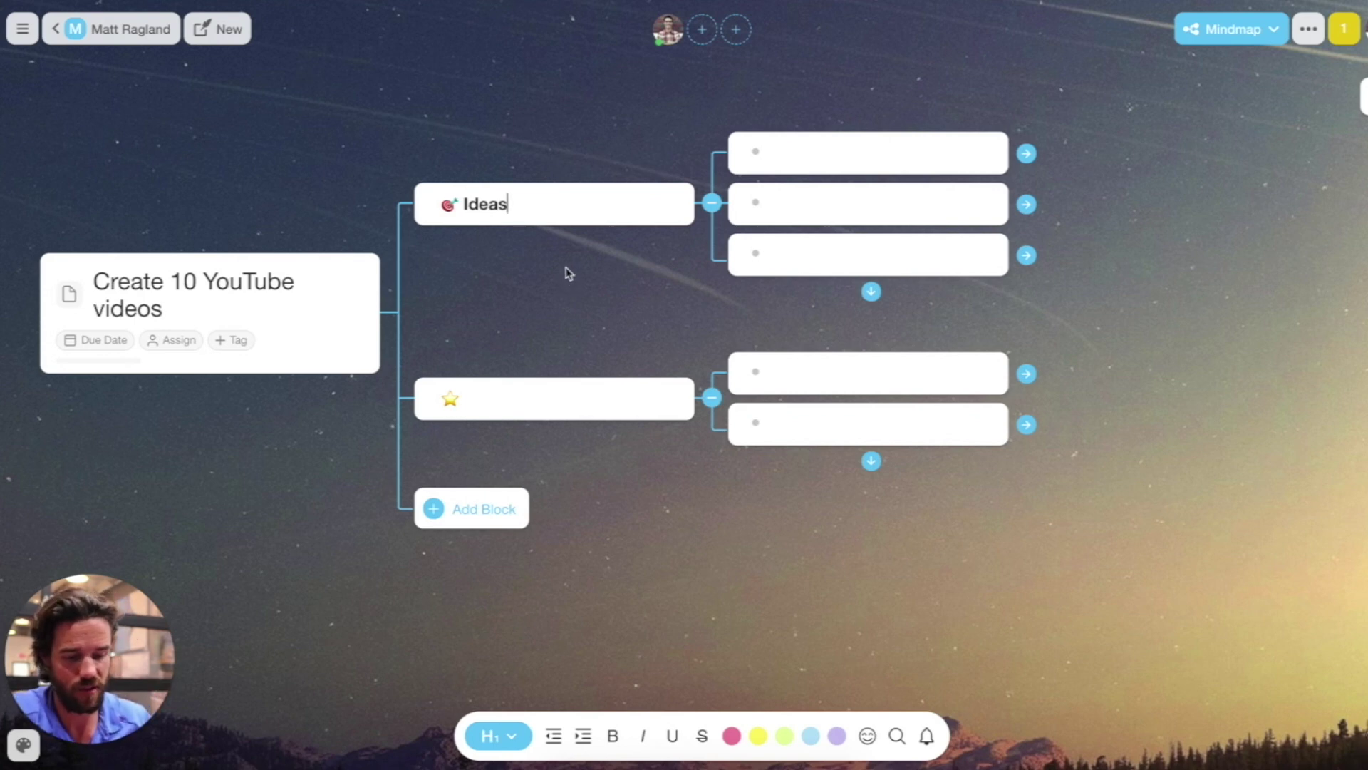
{"action": "left_click", "coordinate": [535, 406]}
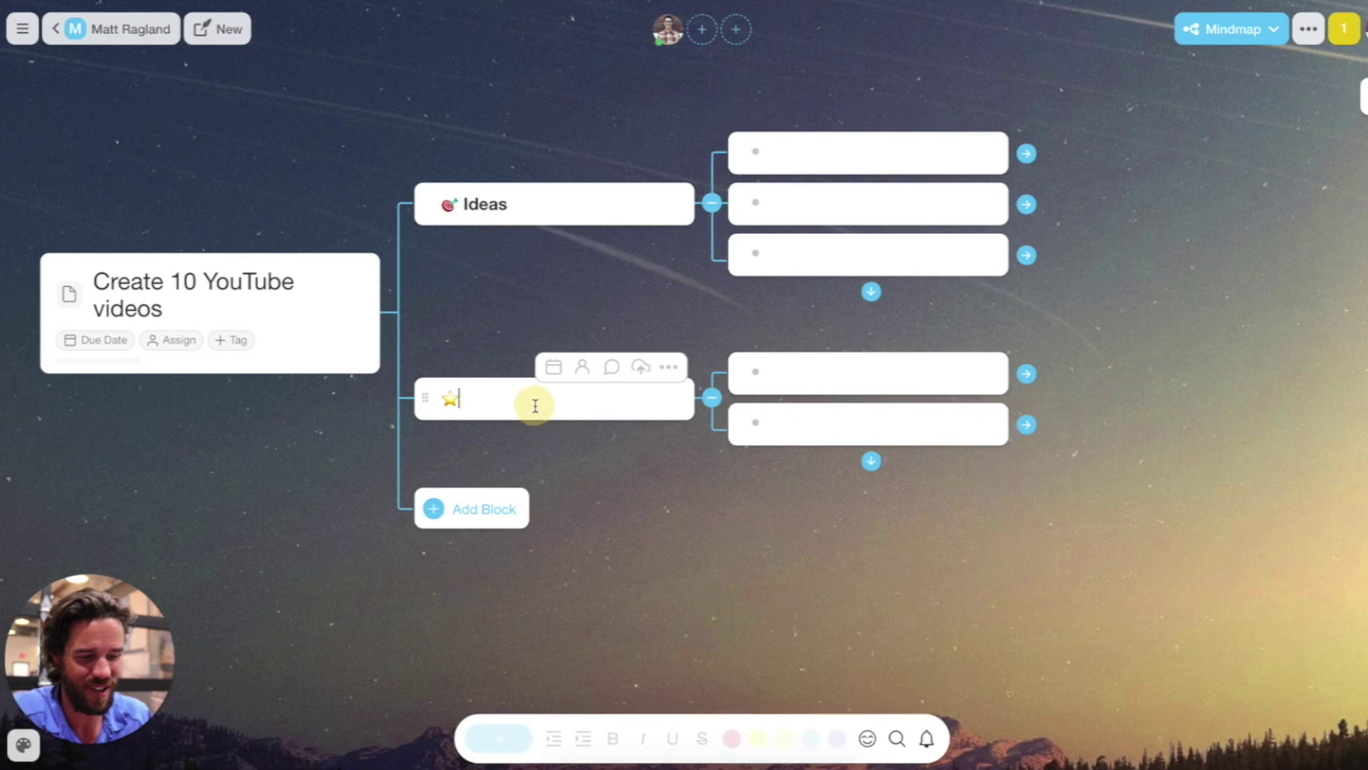
{"action": "left_click", "coordinate": [534, 202]}
{"action": "type", "text": "for content"}
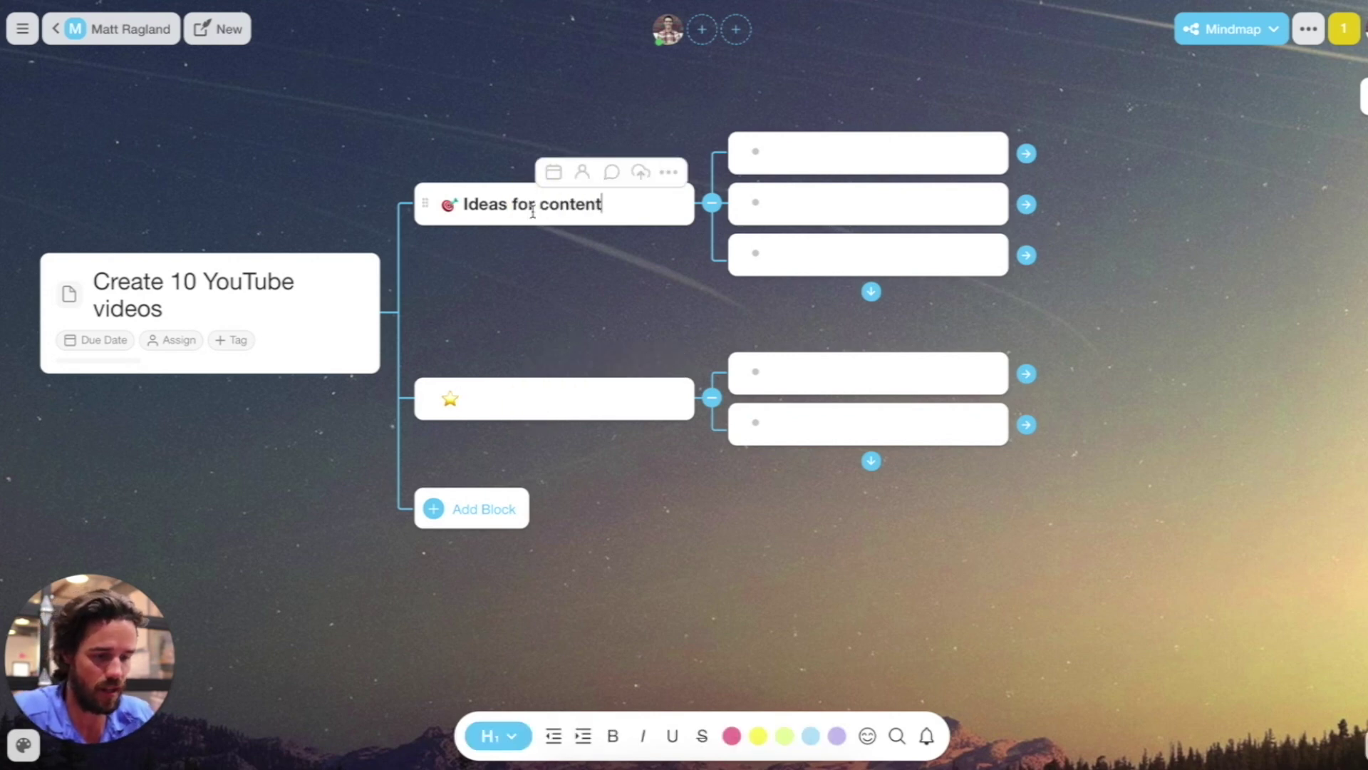
Step: Name the mind map's star-emoji block "Time block creation"
{"action": "left_click", "coordinate": [494, 390]}
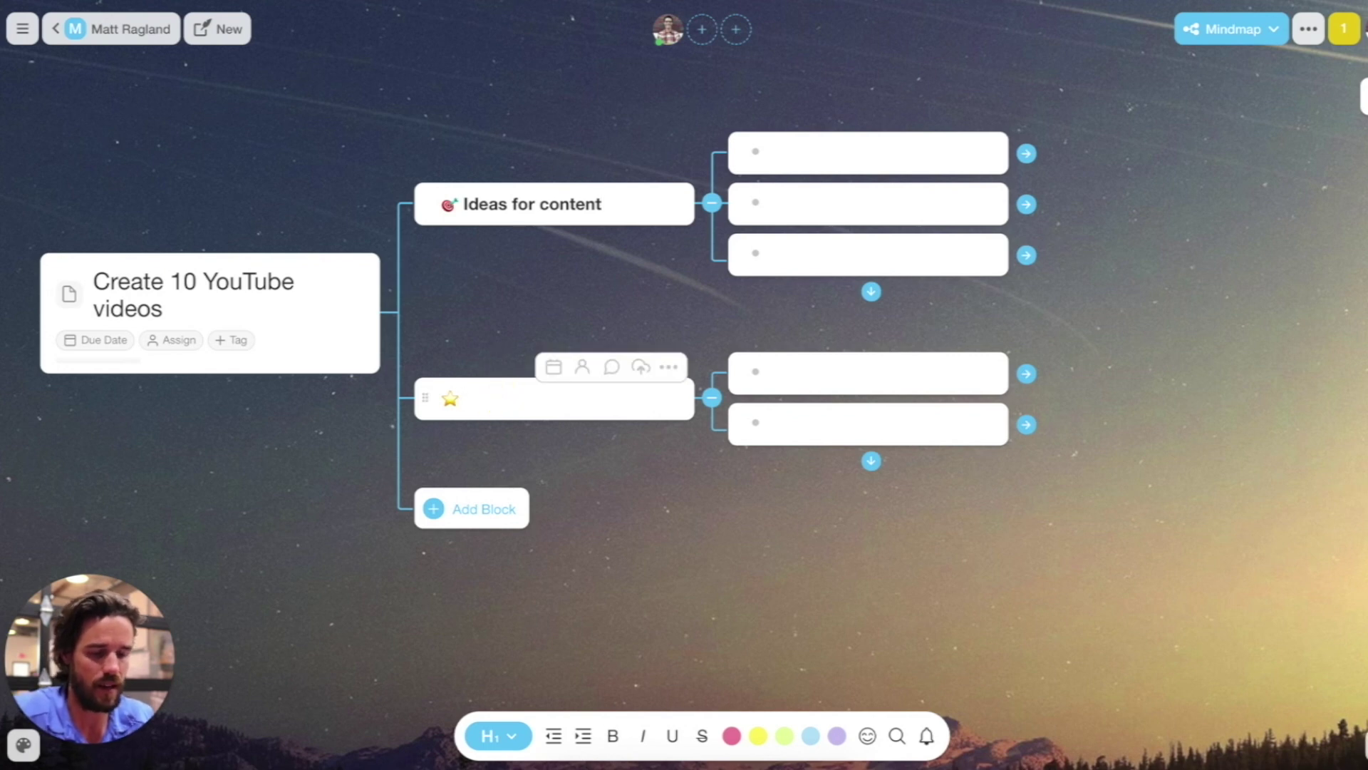
{"action": "type", "text": "Time "}
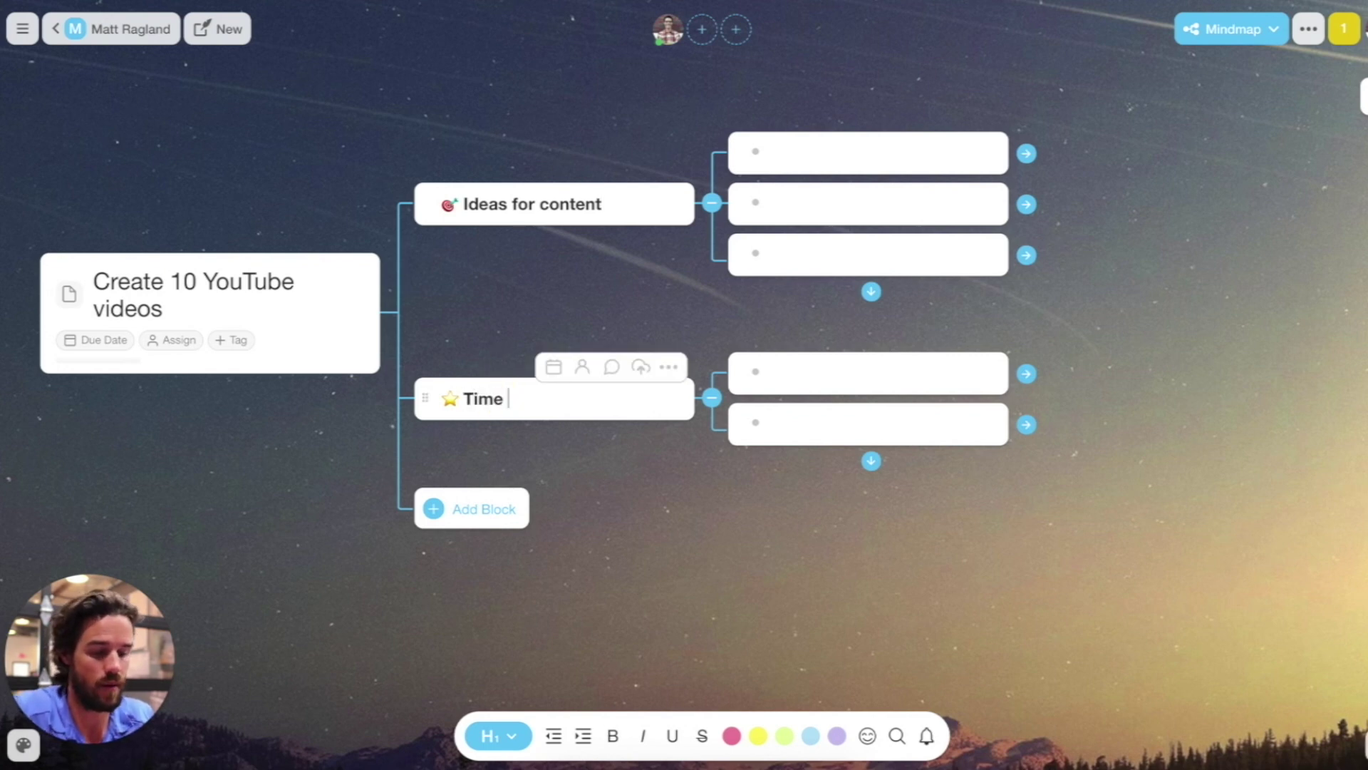
{"action": "type", "text": "block creation"}
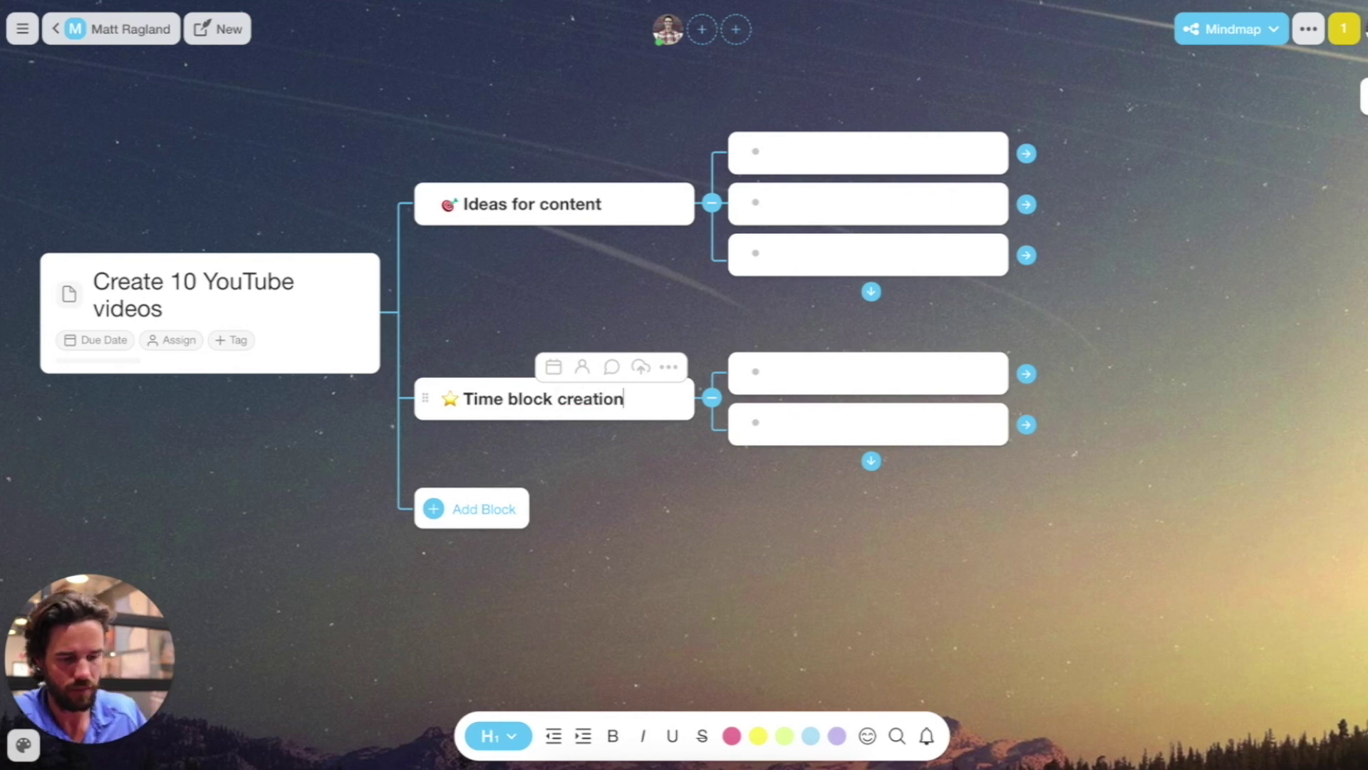
{"action": "key", "text": "Return"}
Step: Add a bullet block titled "Goals for completion" with a target emoji, and change the "Ideas for content" emoji to a light bulb
{"action": "left_click", "coordinate": [452, 519]}
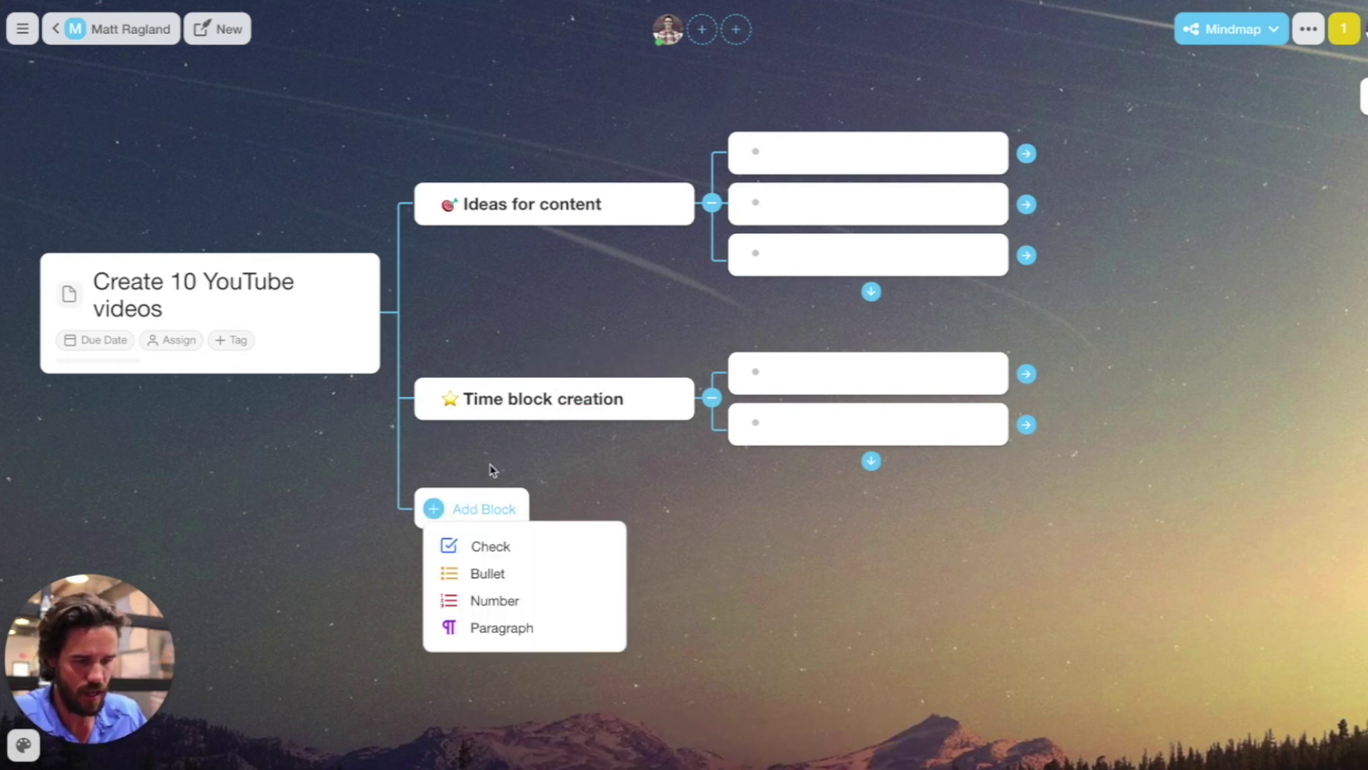
{"action": "left_click", "coordinate": [499, 576]}
{"action": "left_click", "coordinate": [477, 594]}
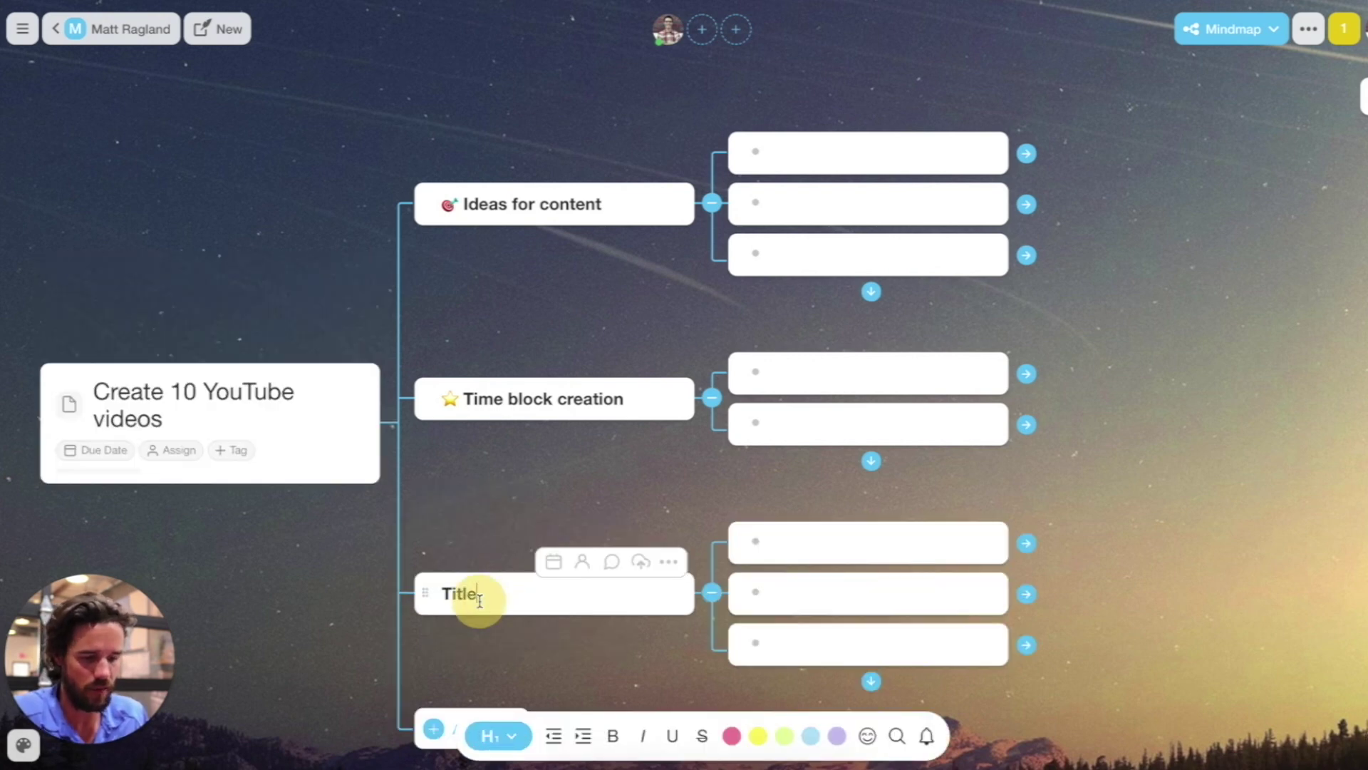
{"action": "left_click_drag", "start_coordinate": [476, 593], "coordinate": [442, 596]}
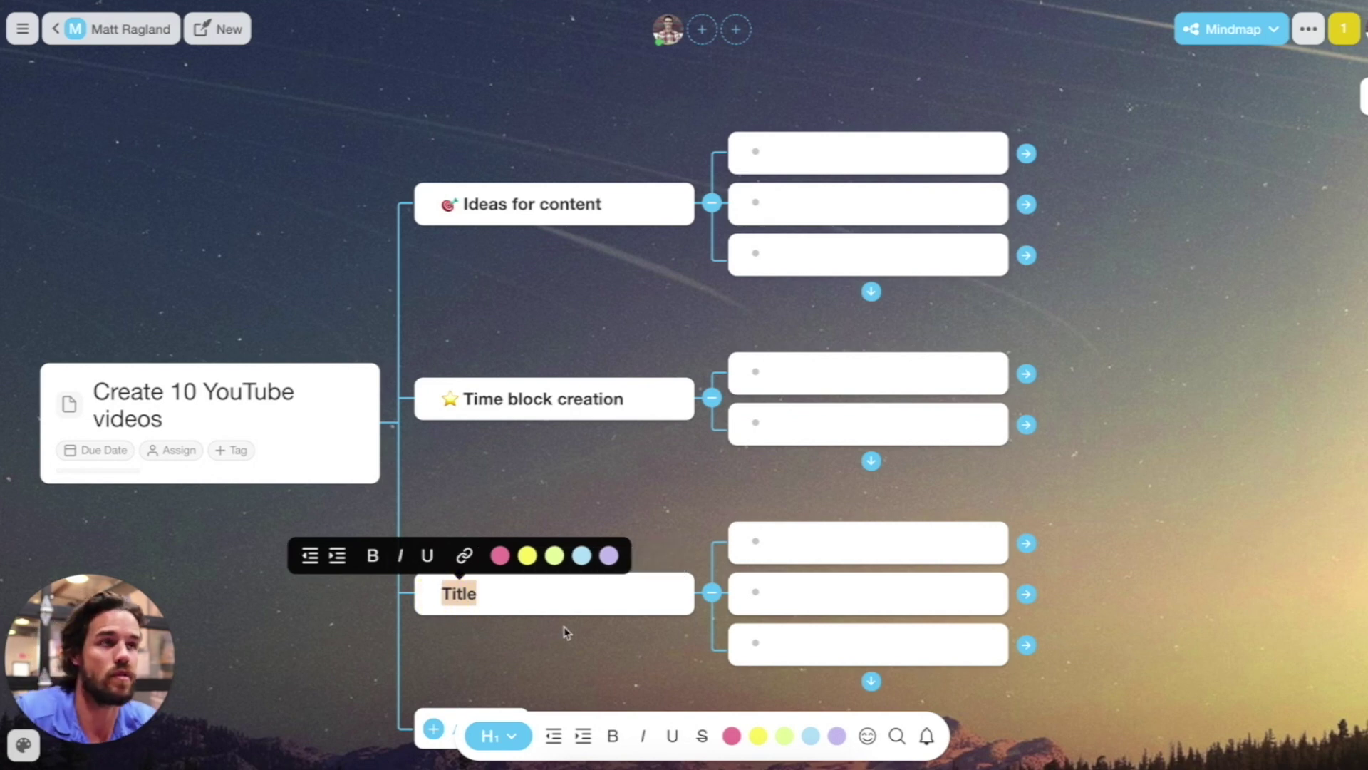
{"action": "type", "text": "Goal"}
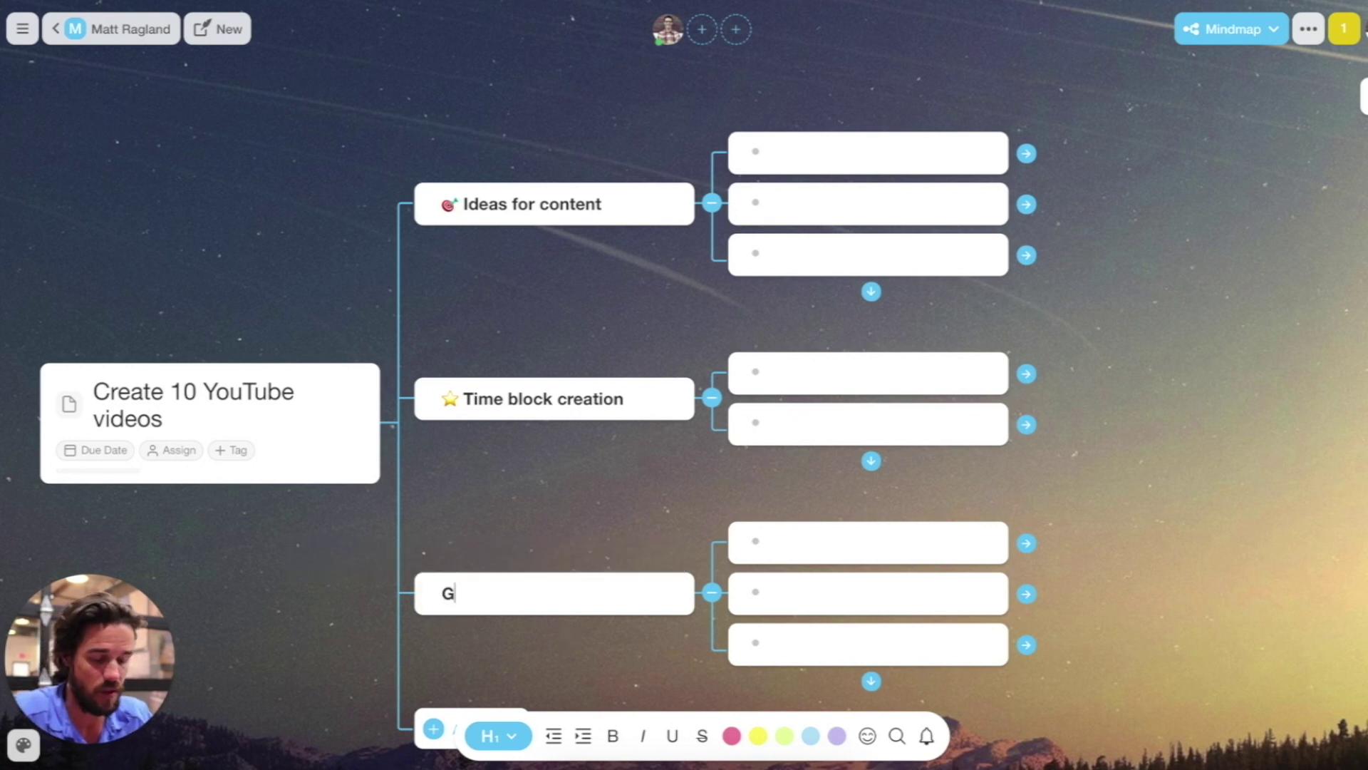
{"action": "key", "text": "BackSpace"}
{"action": "key", "text": "BackSpace"}
{"action": "key", "text": "BackSpace"}
{"action": "key", "text": "BackSpace"}
{"action": "type", "text": ":"}
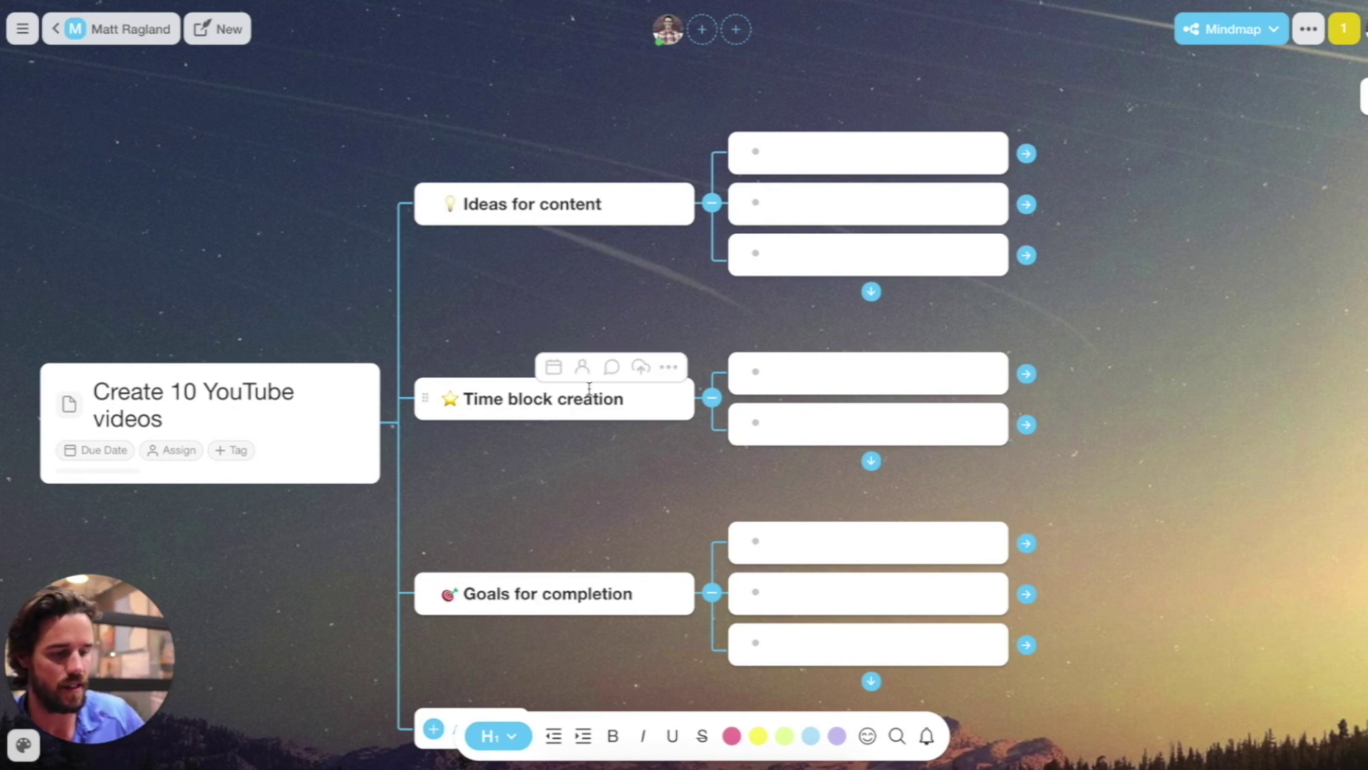
Step: Move the "Goals for completion" block above "Ideas for content" so it comes first in the mind map
{"action": "left_click", "coordinate": [558, 399]}
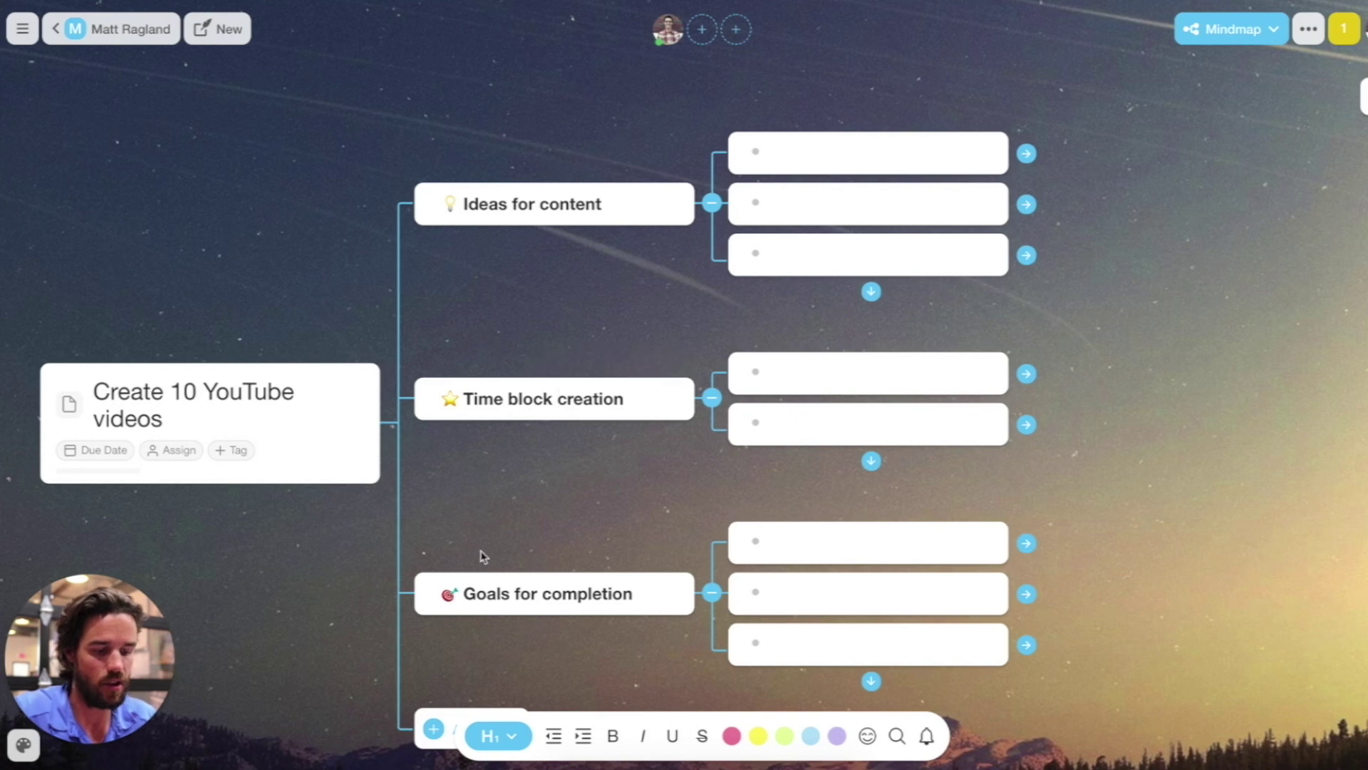
{"action": "scroll", "coordinate": [391, 485], "scroll_direction": "down", "scroll_amount": 1}
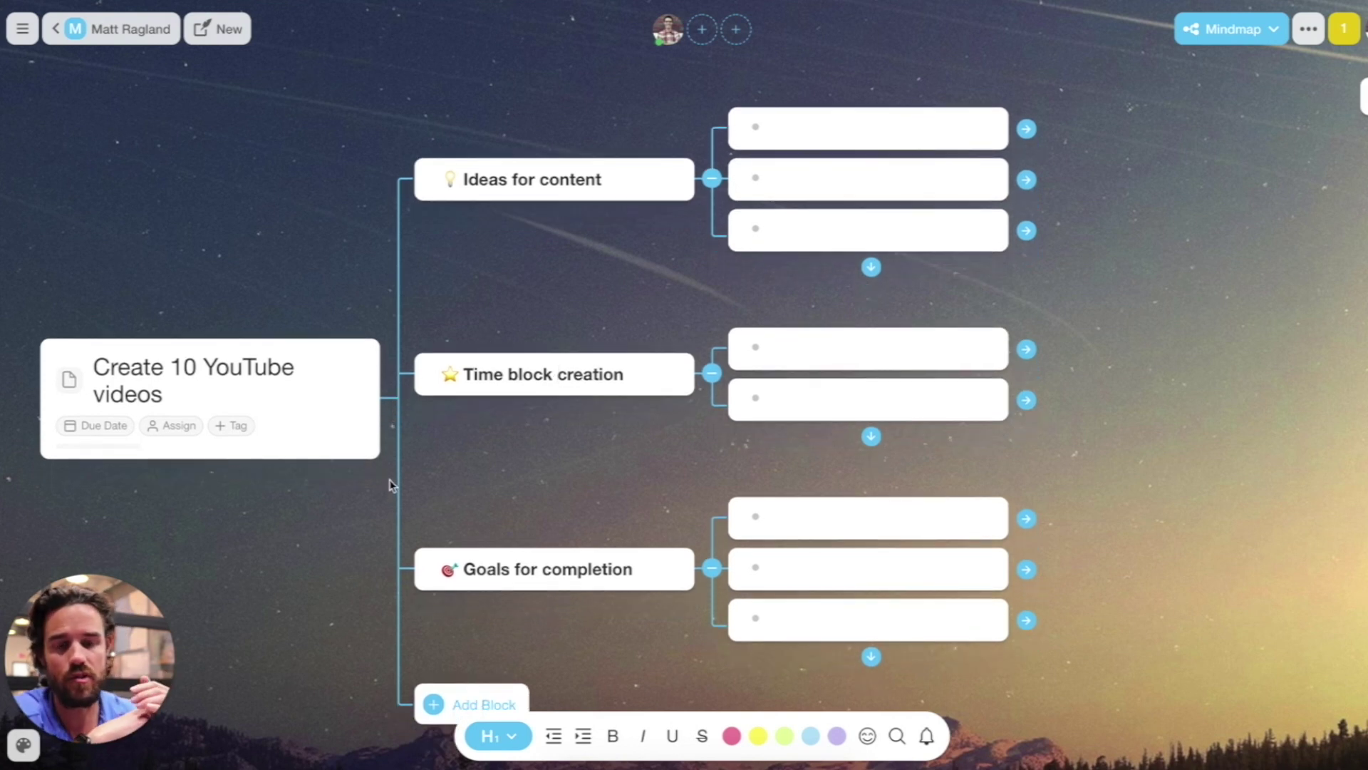
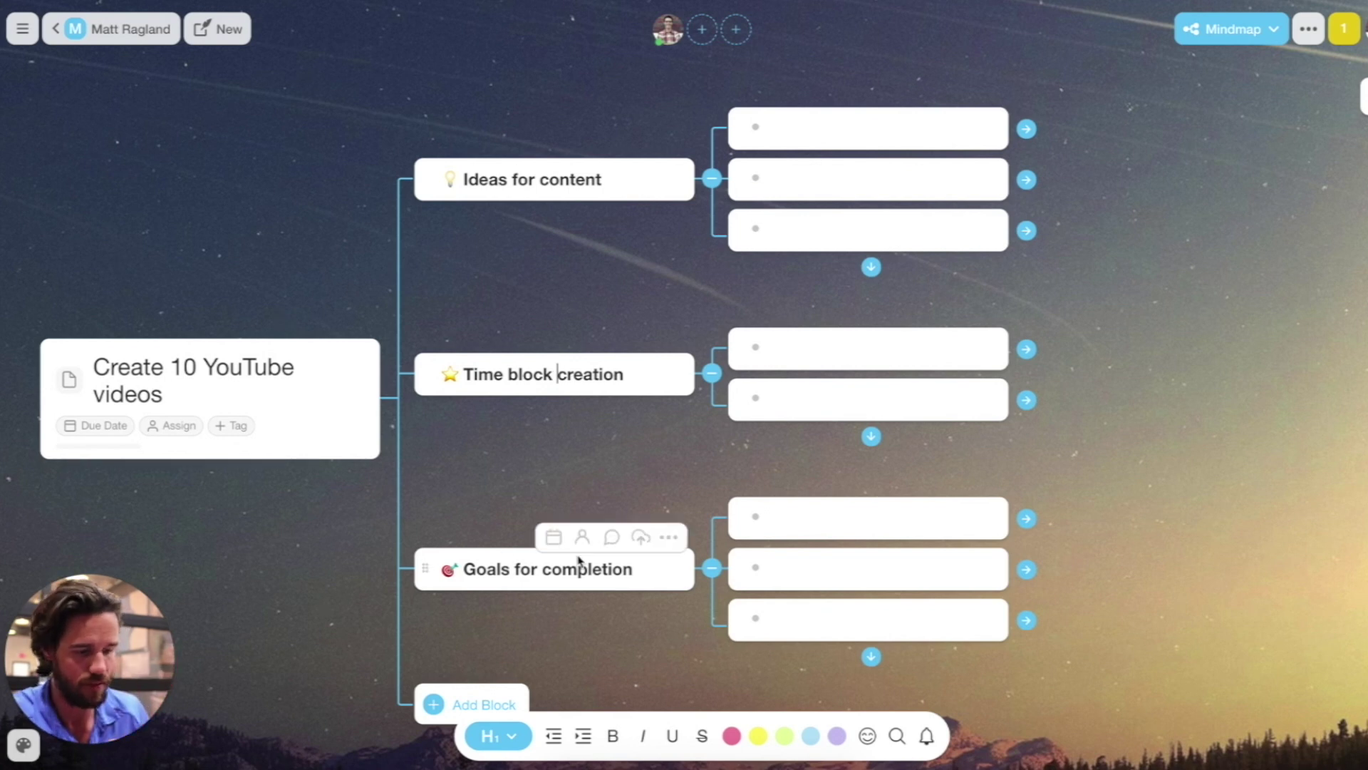
{"action": "left_click_drag", "start_coordinate": [425, 568], "coordinate": [436, 146]}
{"action": "double_click", "coordinate": [555, 186]}
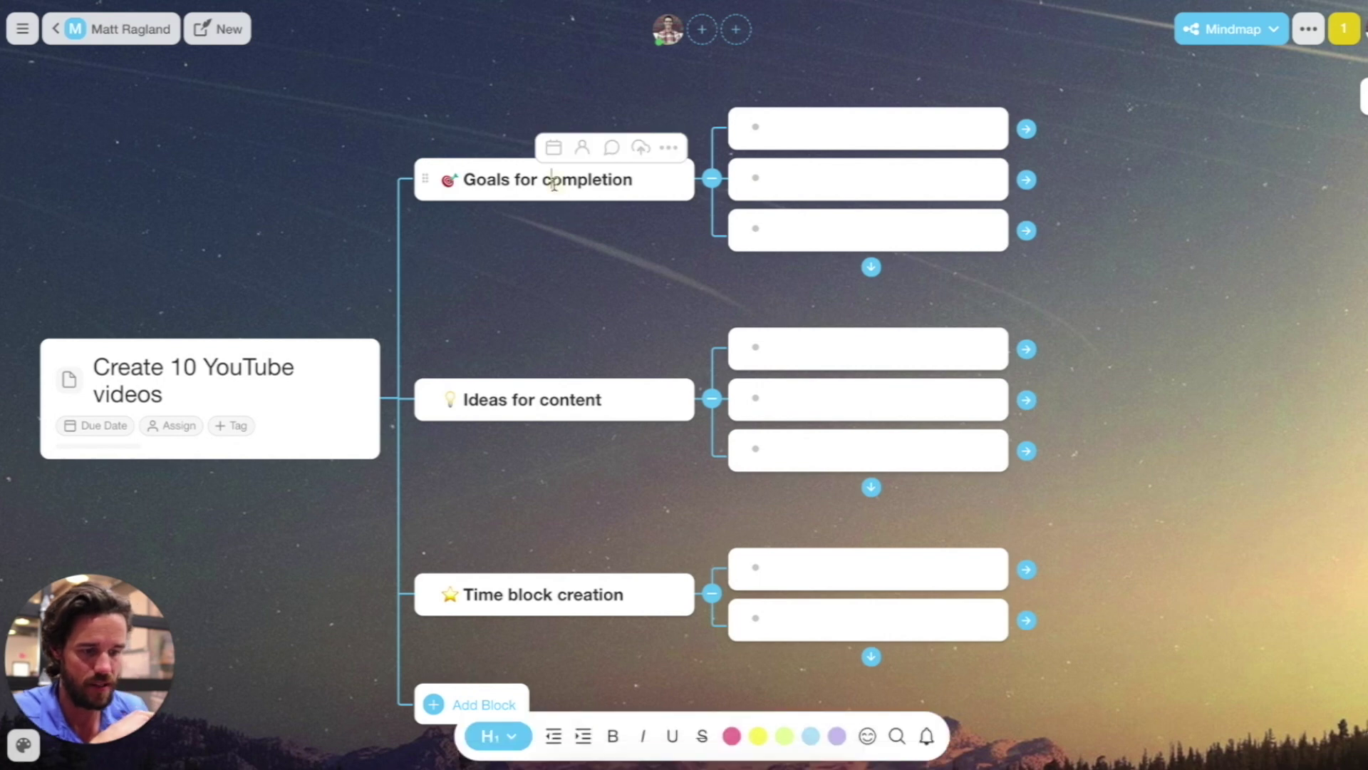
Step: Enter "Monthly Milestone 1" in the first sub-block of "Goals for completion"
{"action": "left_click", "coordinate": [811, 130]}
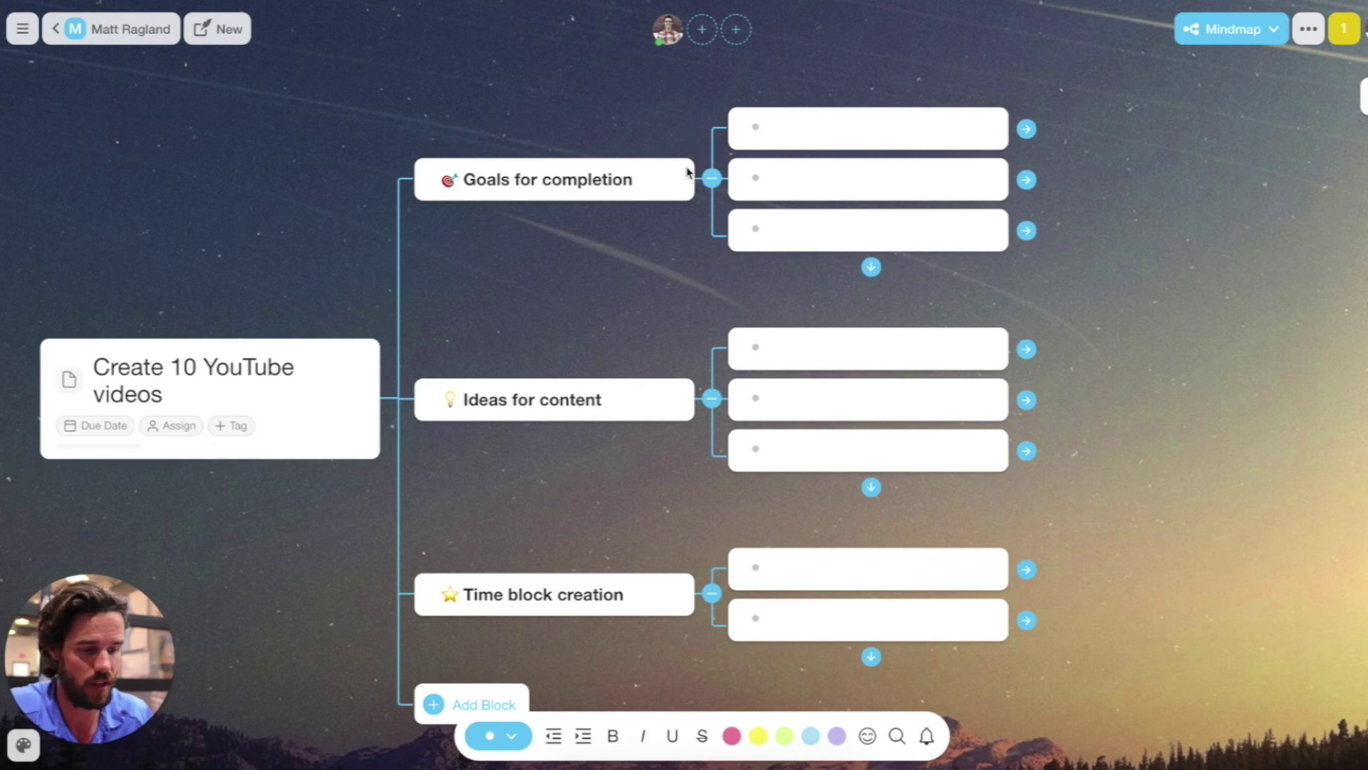
{"action": "left_click", "coordinate": [635, 182]}
{"action": "left_click", "coordinate": [786, 122]}
{"action": "type", "text": "M"}
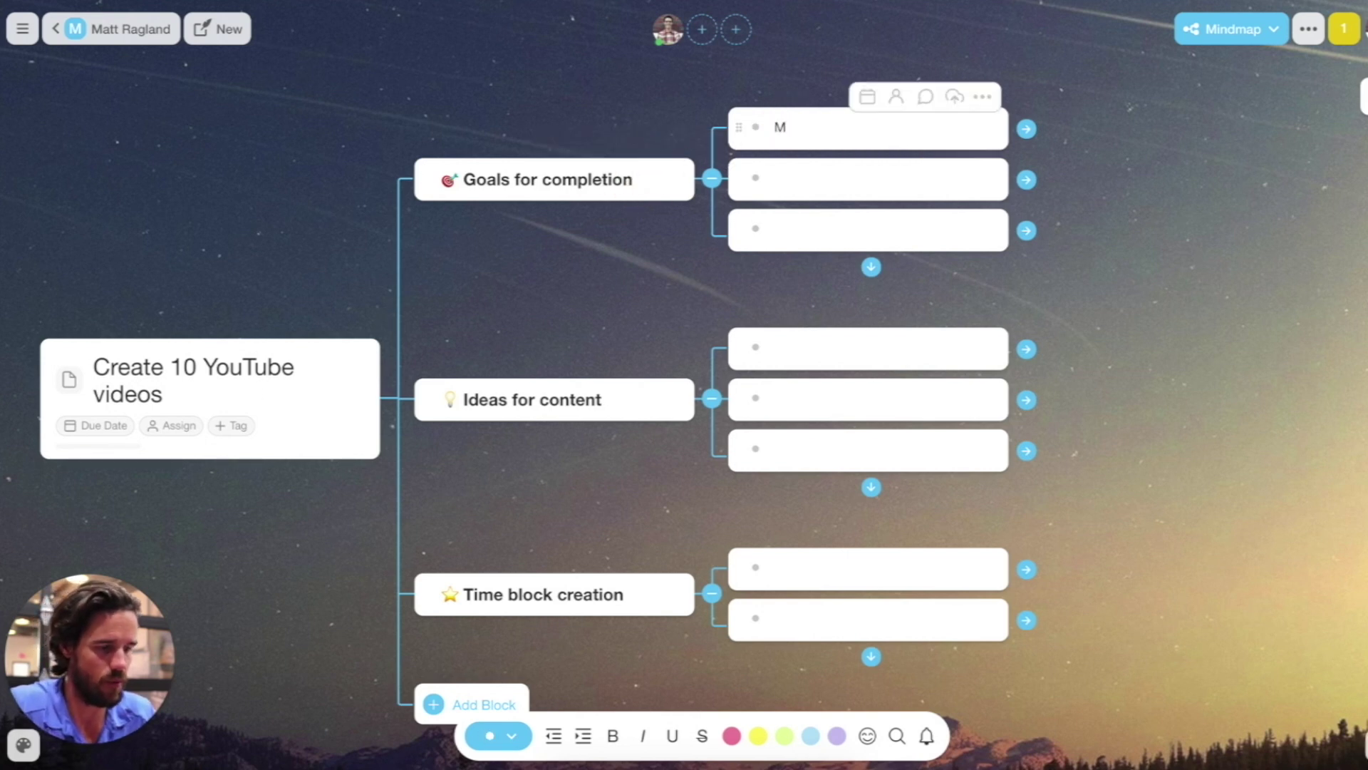
{"action": "type", "text": "onthly Miles"}
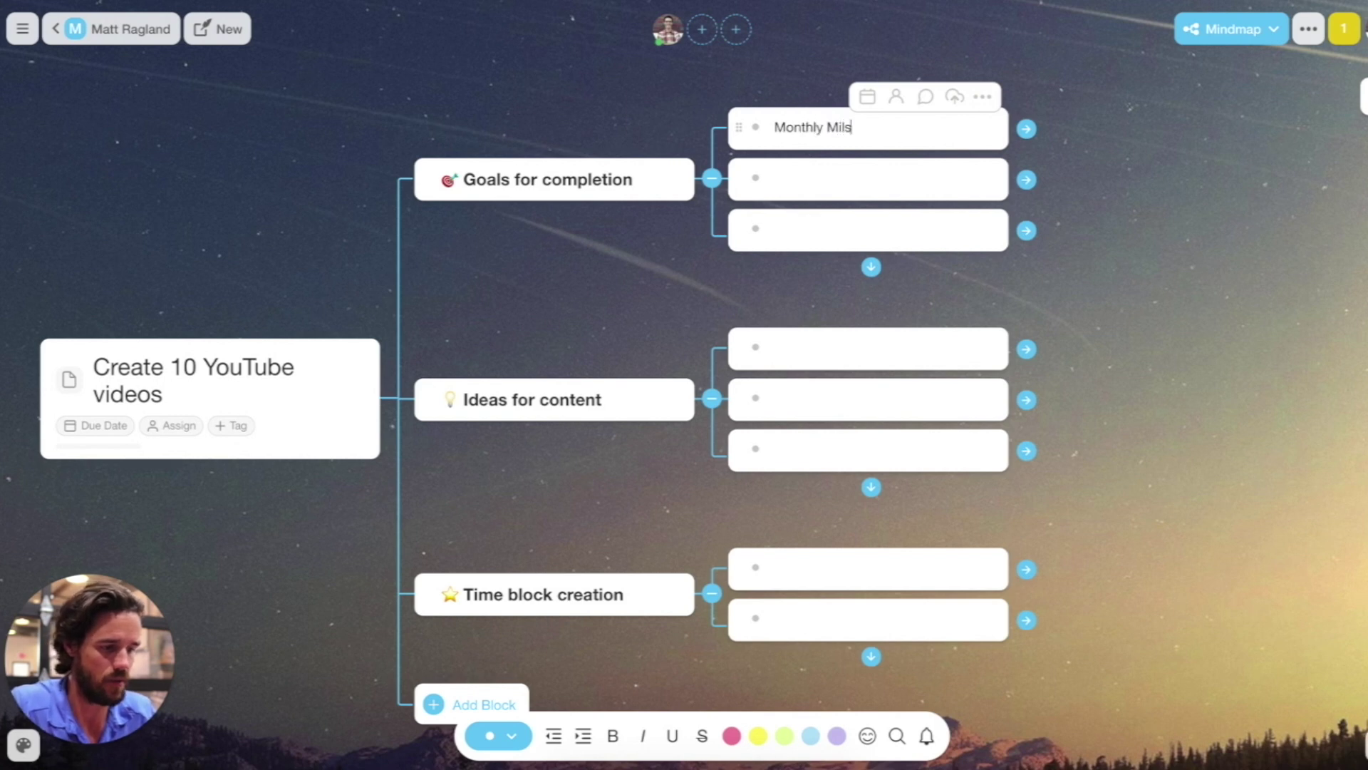
{"action": "type", "text": "tone"}
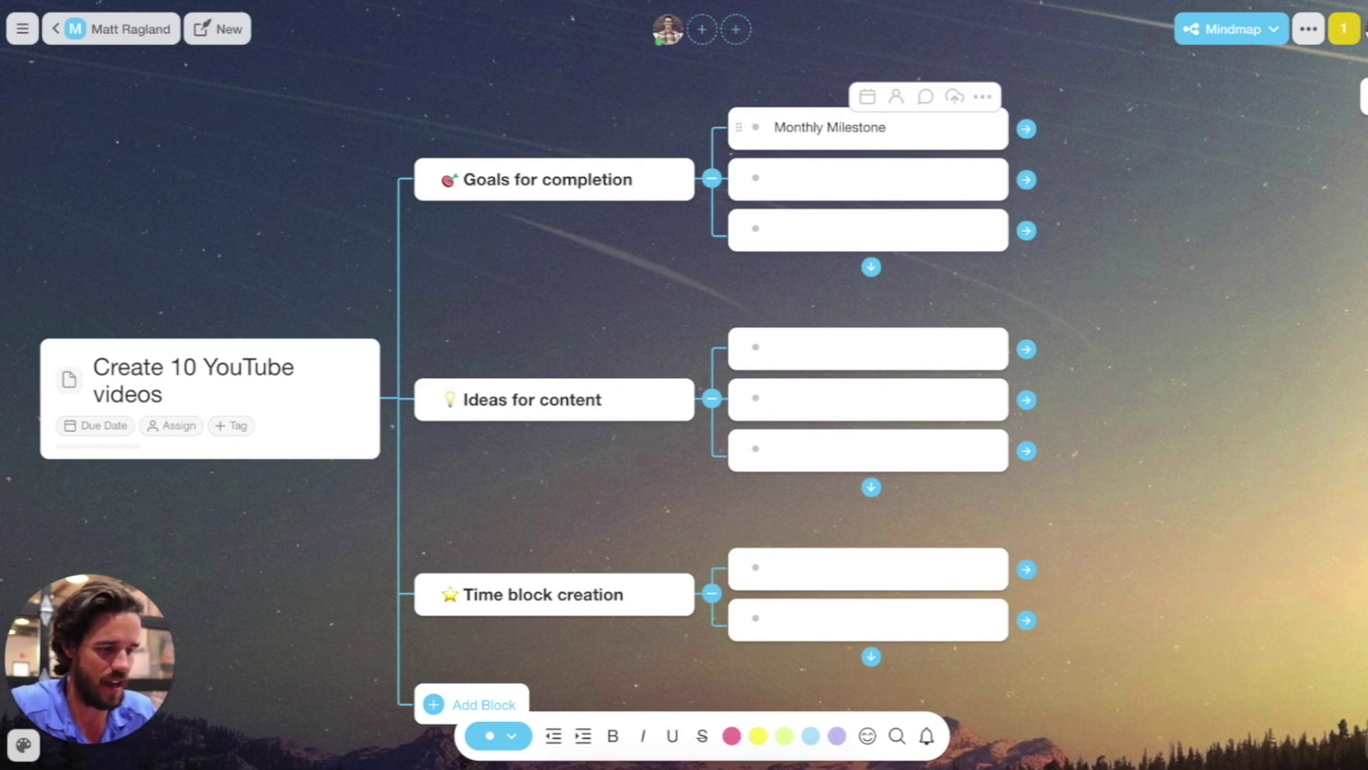
{"action": "type", "text": " 1"}
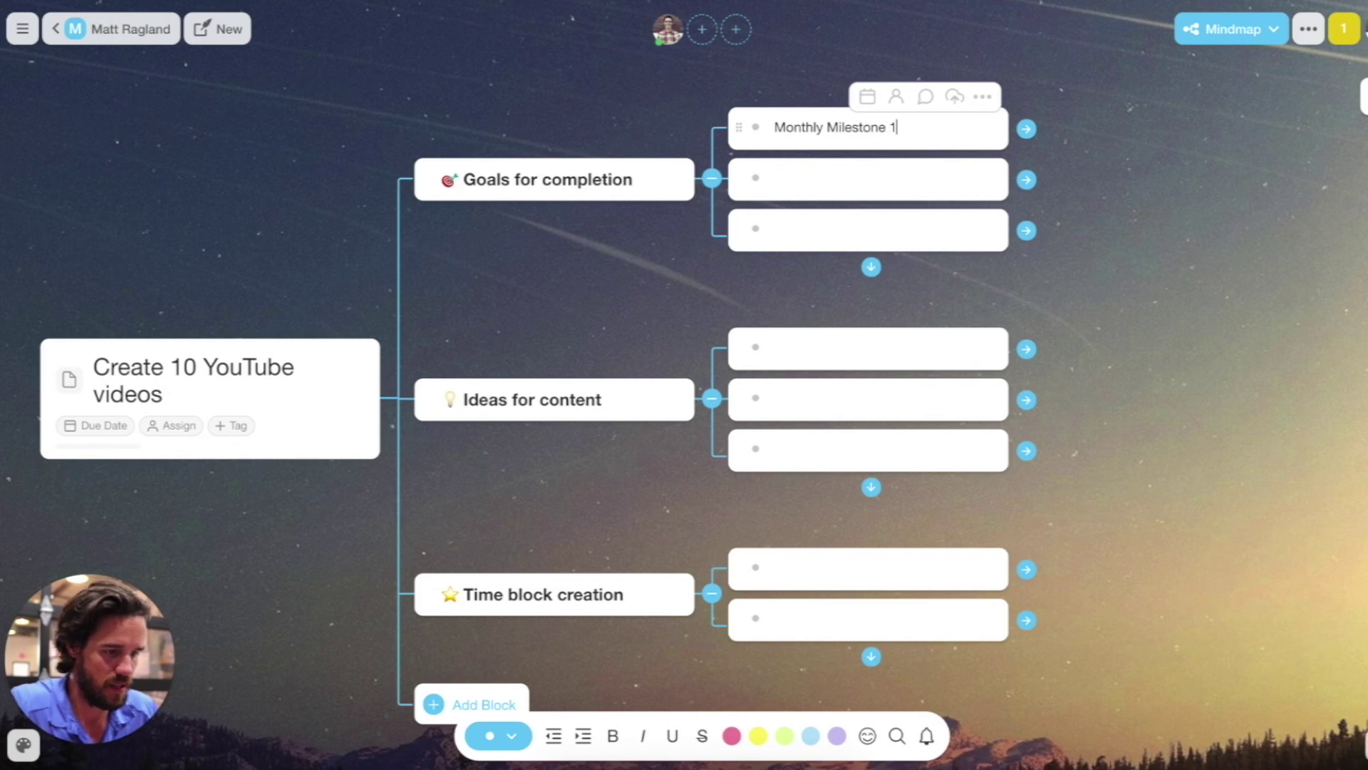
Step: Copy the milestone text into the other two goal sub-blocks, renumbering them "Monthly Milestone 2" and "Monthly Milestone 3"
{"action": "key", "text": "super+a"}
{"action": "key", "text": "super+c"}
{"action": "left_click", "coordinate": [826, 177]}
{"action": "key", "text": "super+v"}
{"action": "key", "text": "BackSpace"}
{"action": "type", "text": "2"}
{"action": "left_click", "coordinate": [814, 230]}
{"action": "key", "text": "super+v"}
{"action": "key", "text": "BackSpace"}
{"action": "type", "text": "3"}
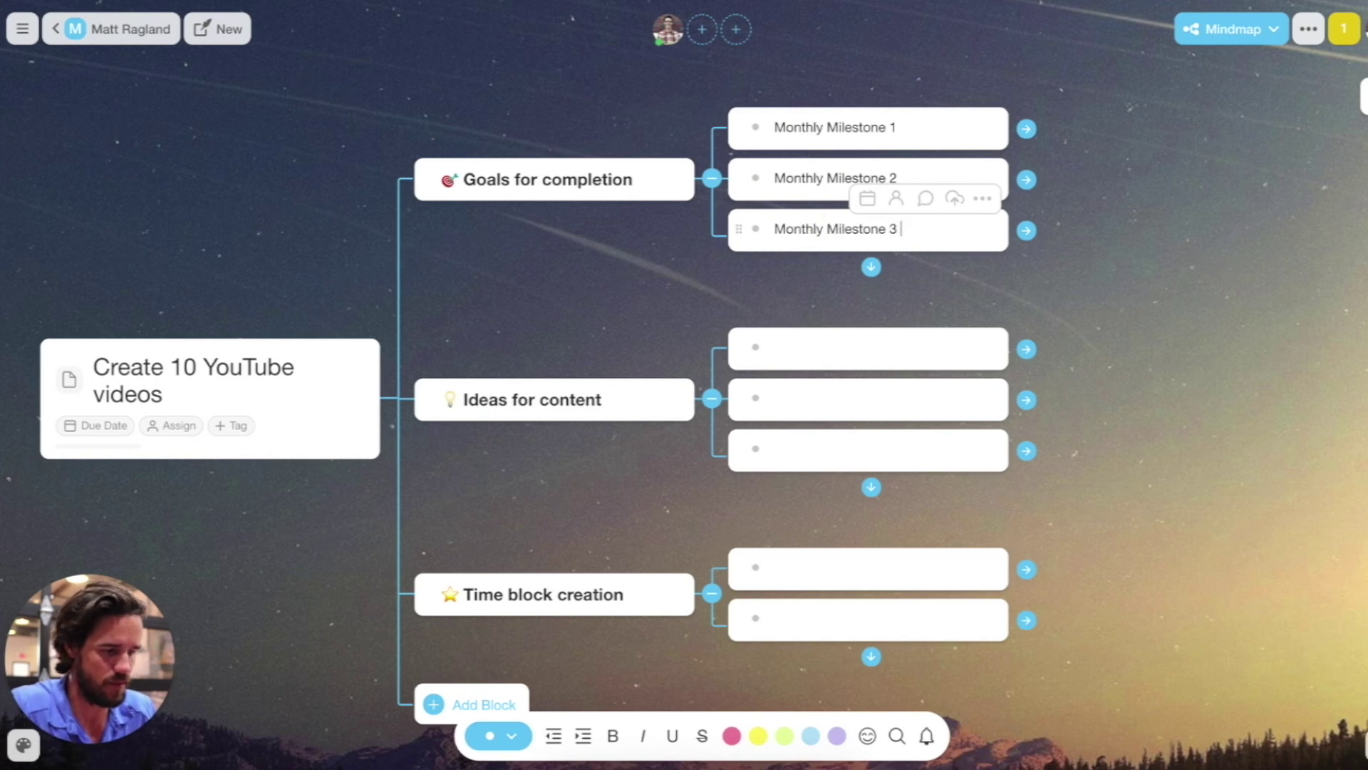
Step: Add a child block named "Weekly Deliverable 1" to "Monthly Milestone 1"
{"action": "left_click", "coordinate": [1027, 129]}
{"action": "type", "text": "Week"}
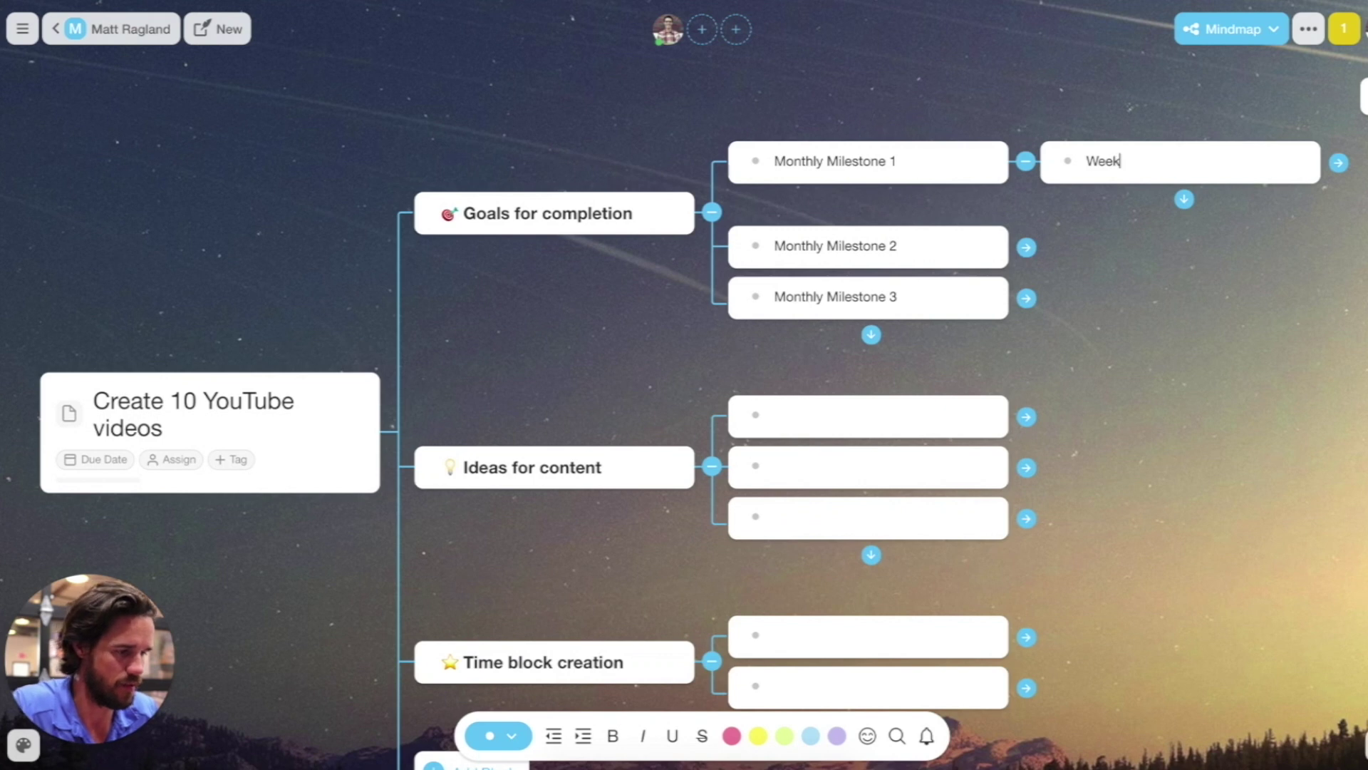
{"action": "type", "text": "ly Delive"}
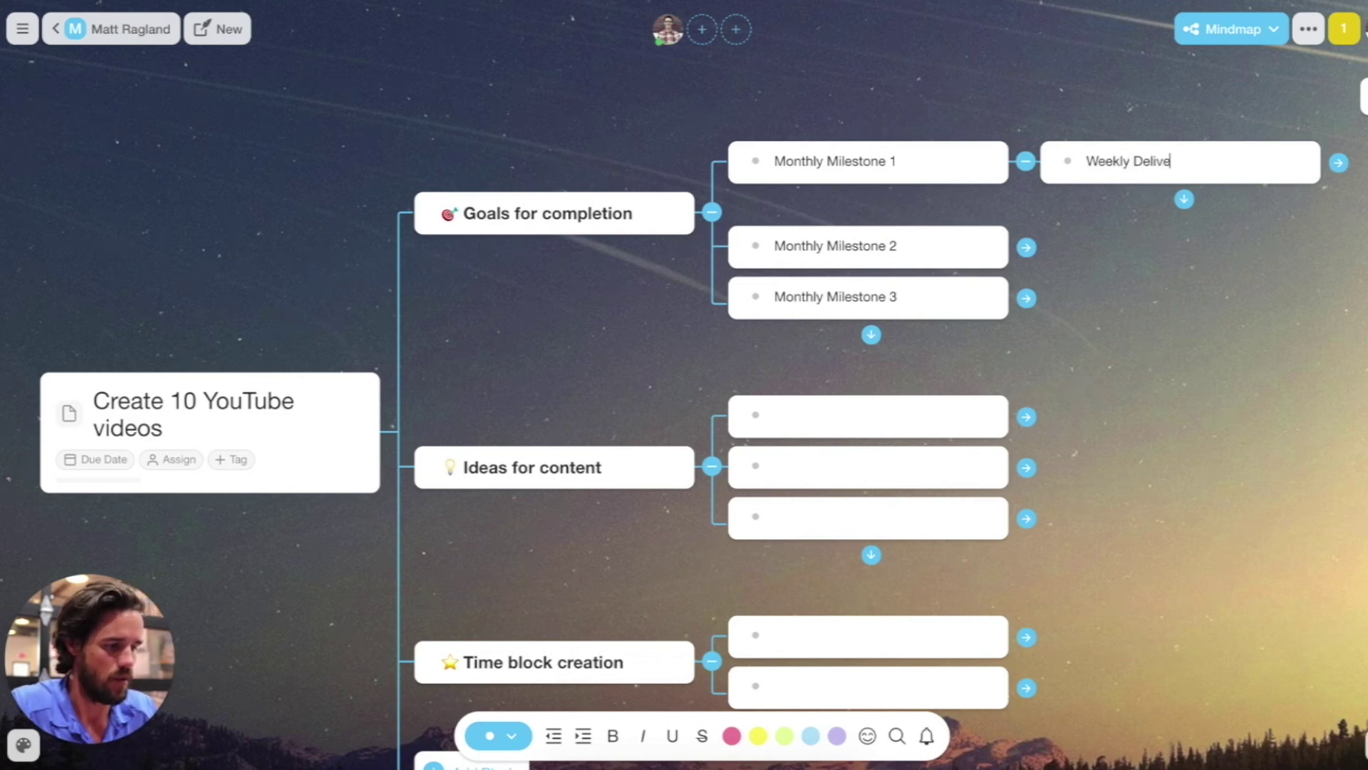
{"action": "type", "text": "rable 1:"}
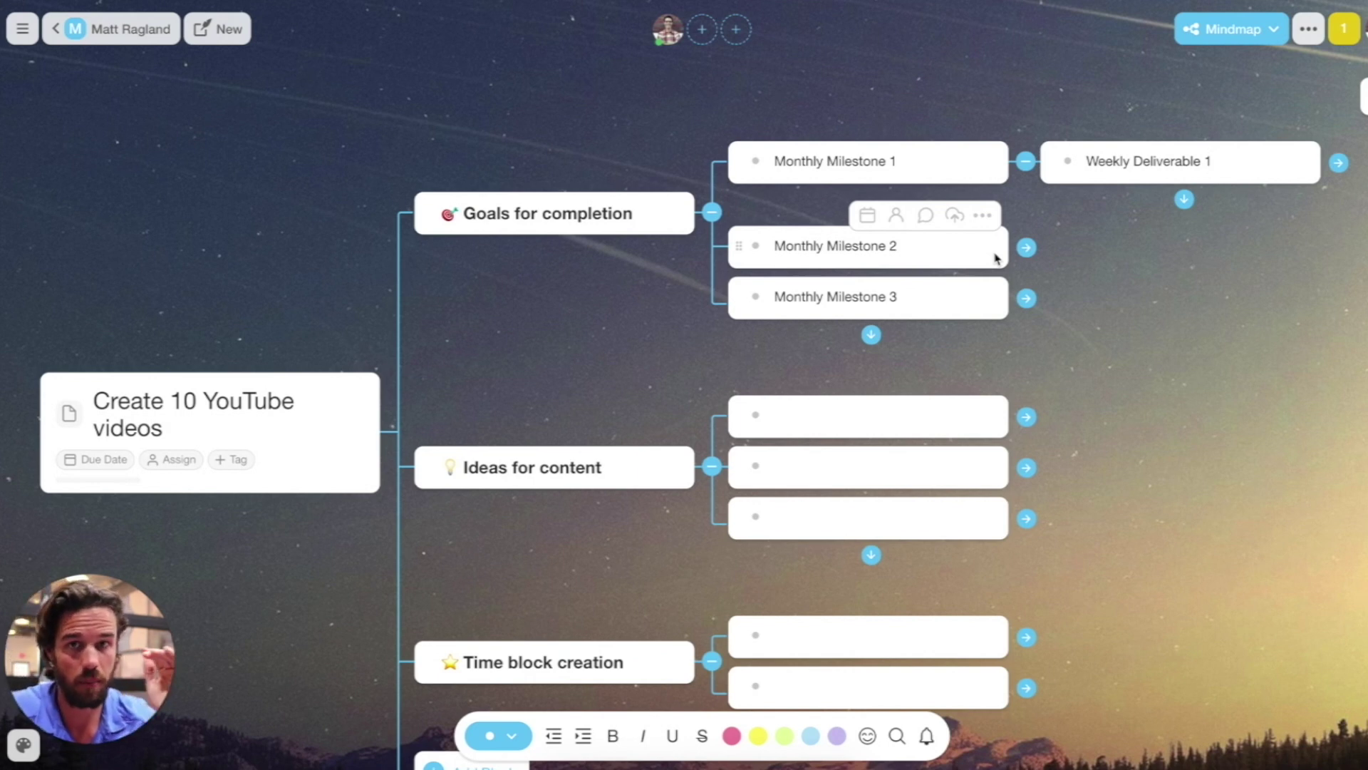
{"action": "double_click", "coordinate": [531, 212]}
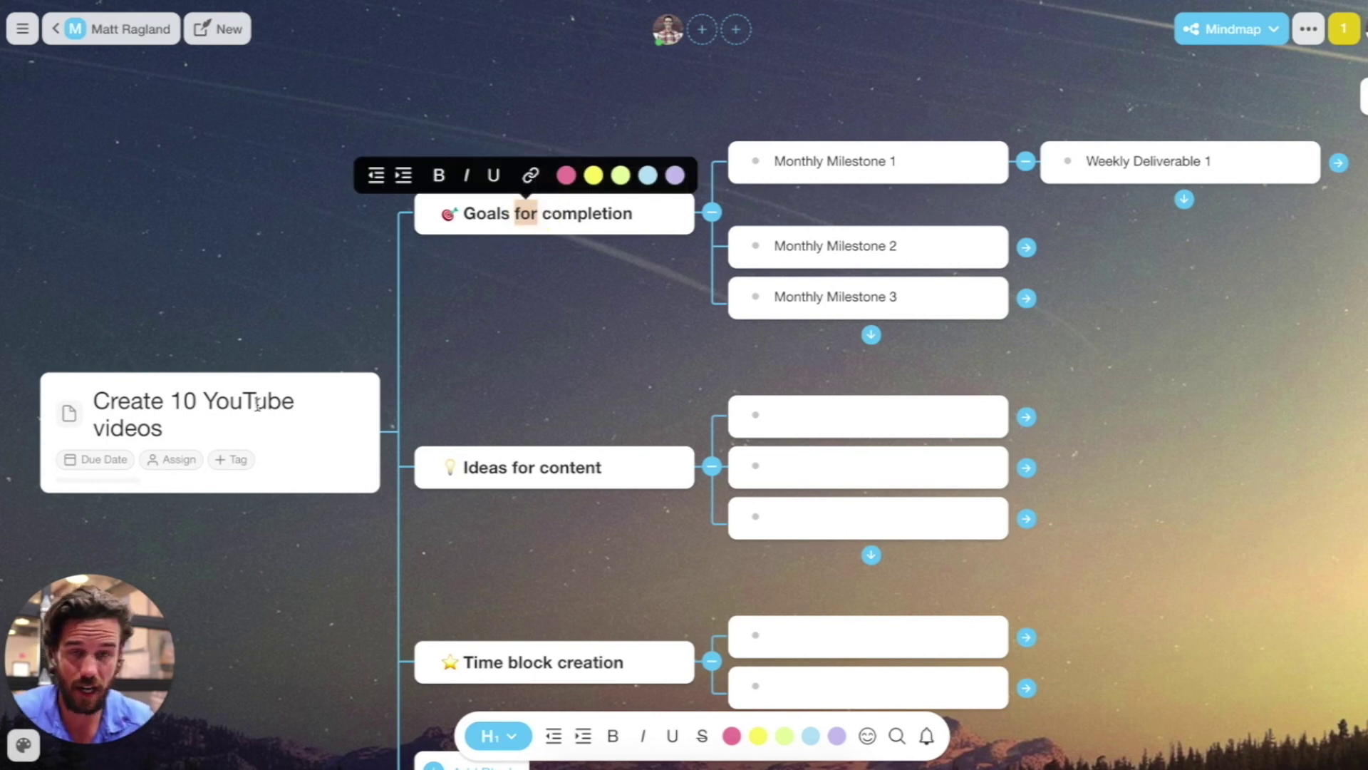
Step: Enter "Bullet Journaling for beginners" in the first sub-block of "Ideas for content"
{"action": "scroll", "coordinate": [260, 406], "scroll_direction": "down", "scroll_amount": 3}
{"action": "left_click", "coordinate": [809, 293]}
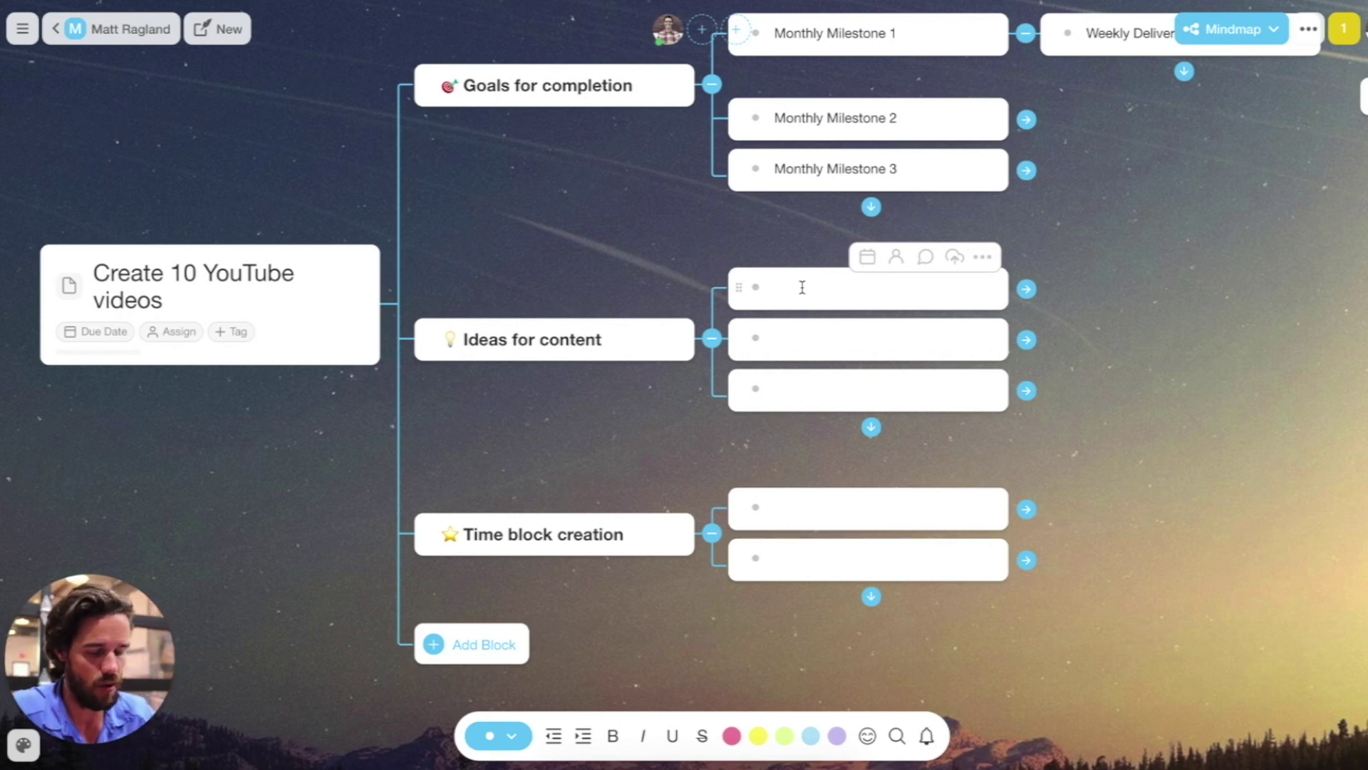
{"action": "type", "text": "Bullet Jour"}
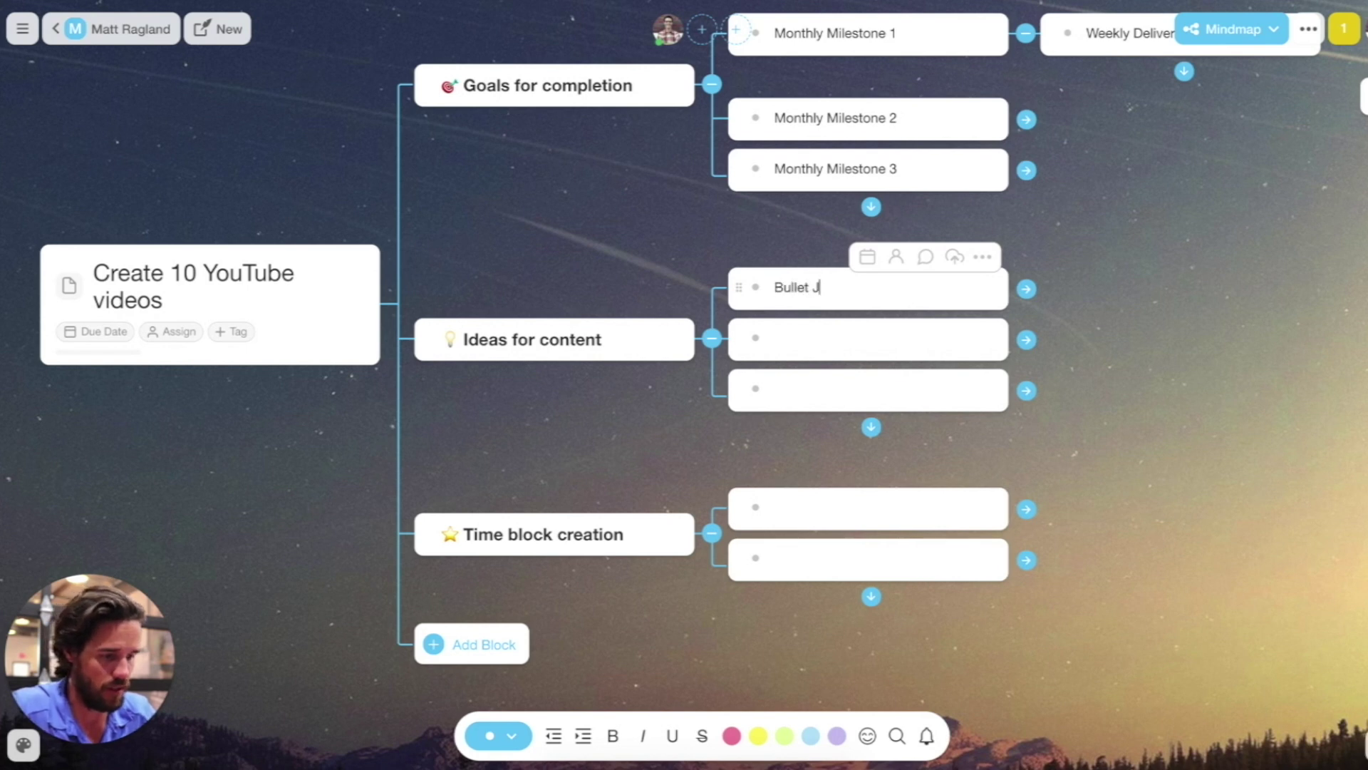
{"action": "key", "text": "BackSpace"}
{"action": "key", "text": "BackSpace"}
{"action": "type", "text": "urn"}
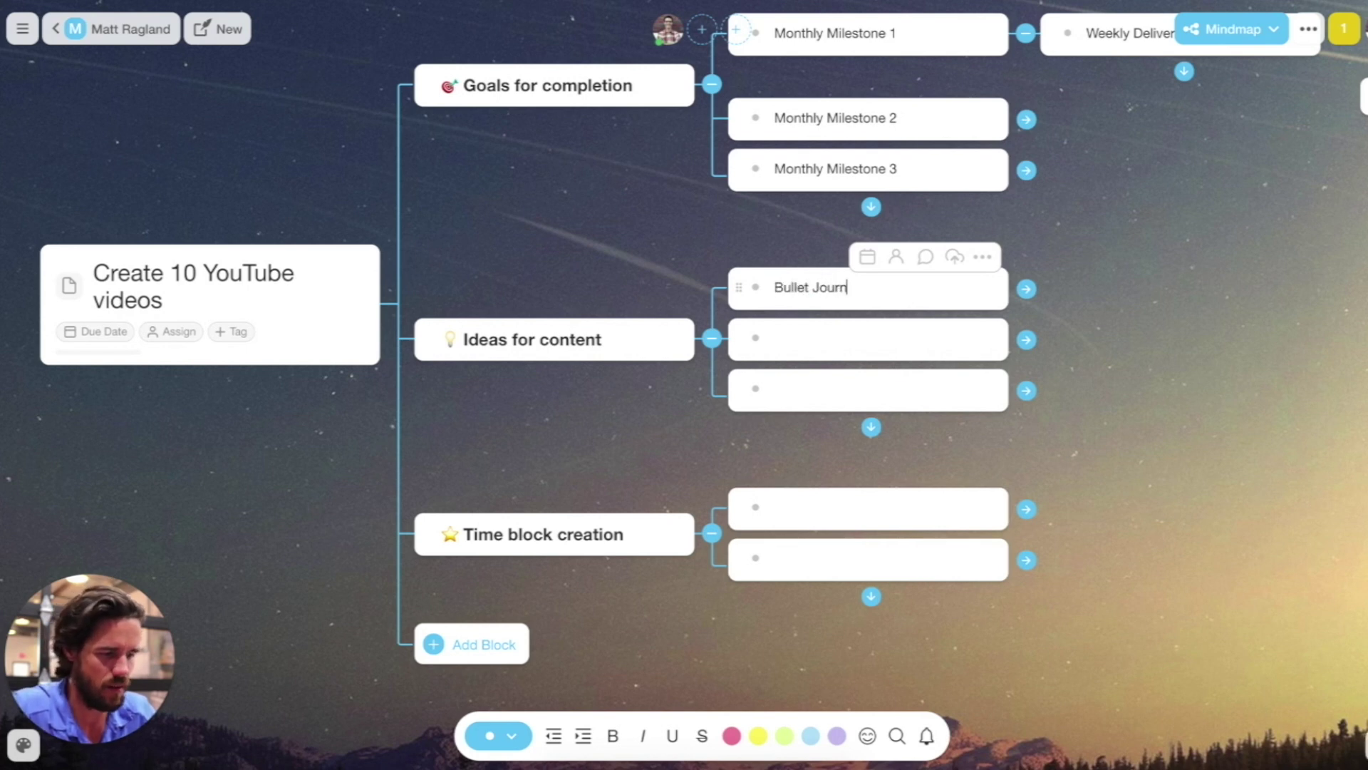
{"action": "type", "text": "aling for beginners"}
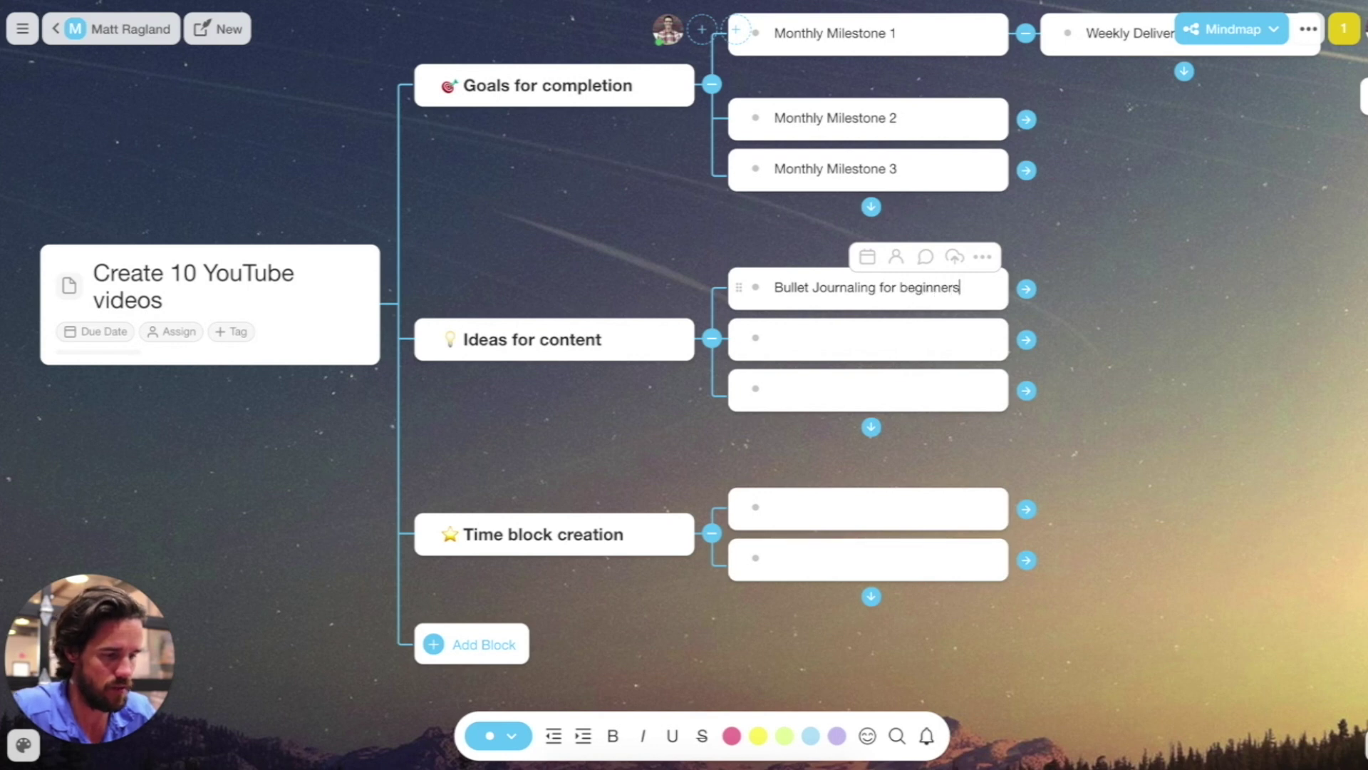
Step: Fill the remaining two "Ideas for content" sub-blocks with "Best apps for digital bujo" and "Heroic productivity"
{"action": "key", "text": "Down"}
{"action": "type", "text": "Best apps for"}
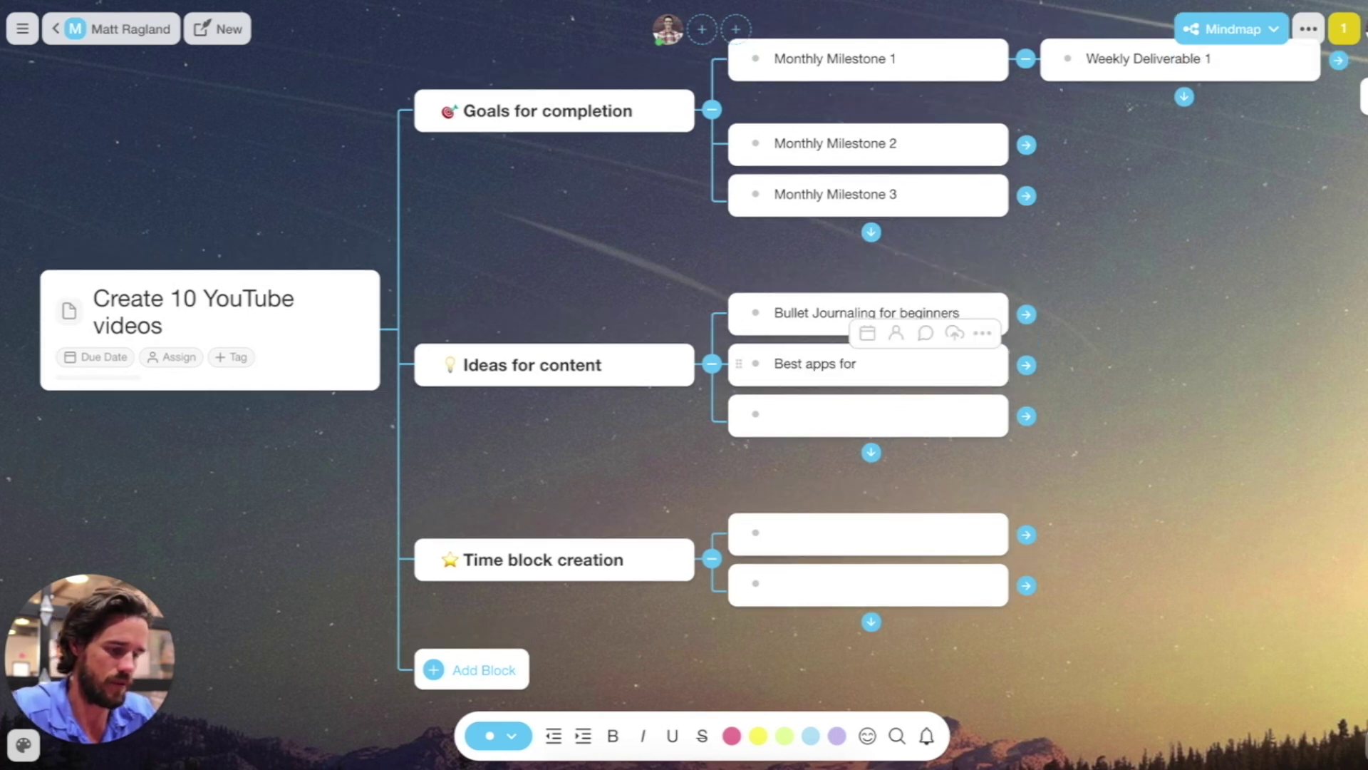
{"action": "type", "text": " digital bujo"}
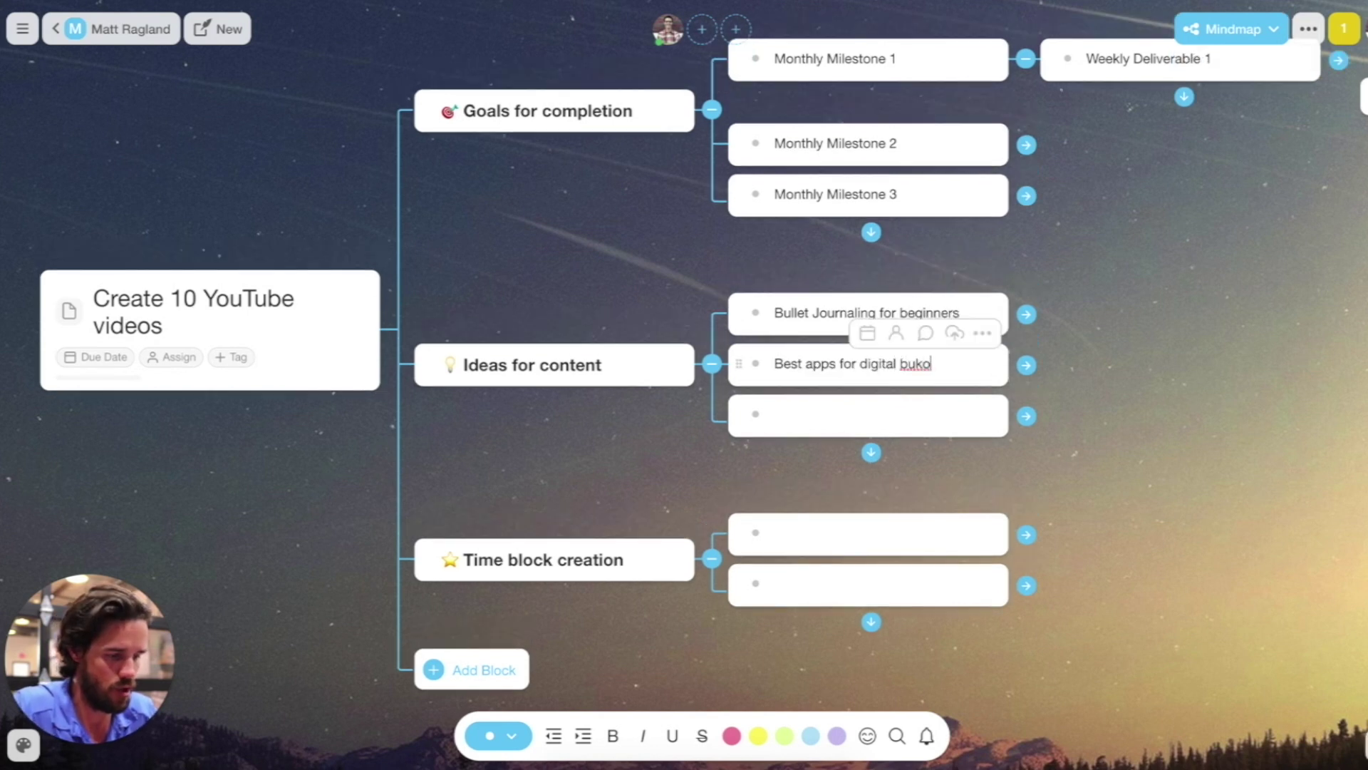
{"action": "key", "text": "Down"}
{"action": "type", "text": "Heroic productivity"}
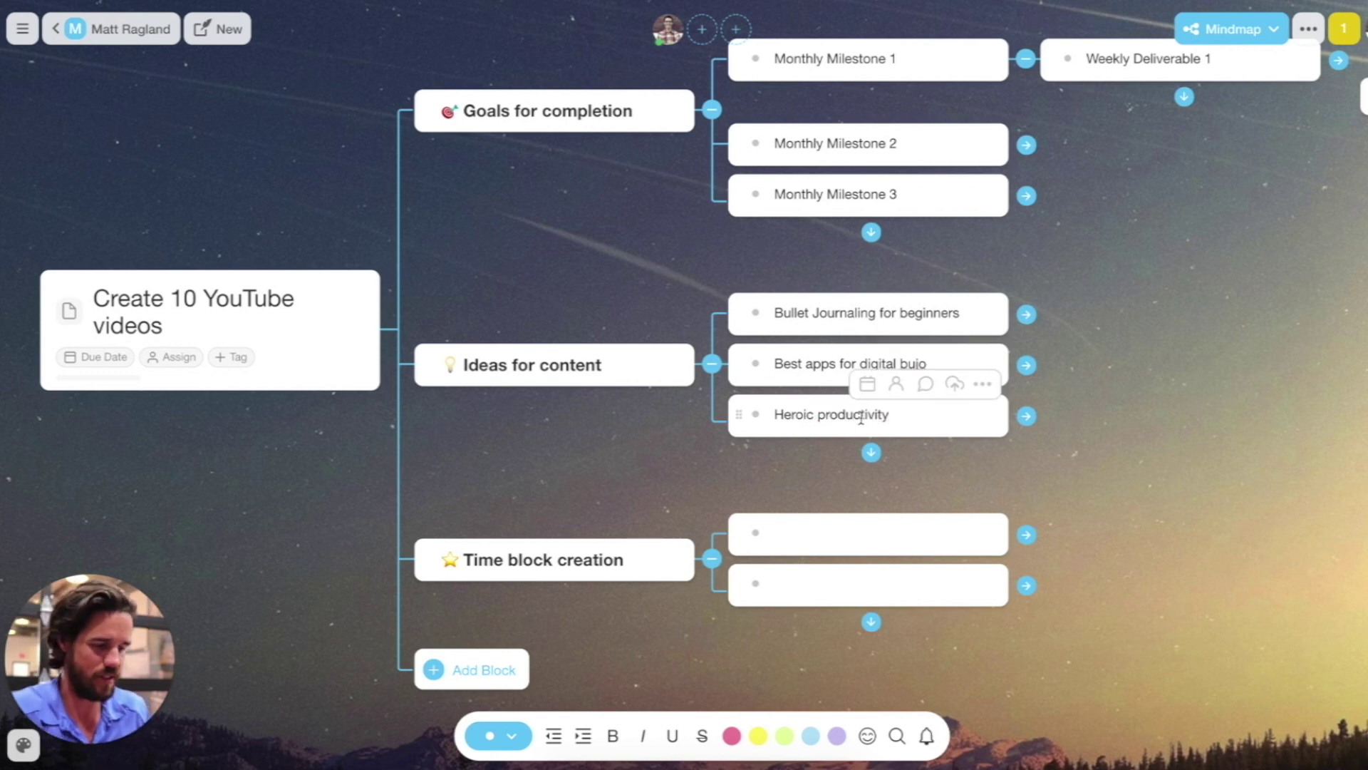
{"action": "left_click", "coordinate": [830, 365]}
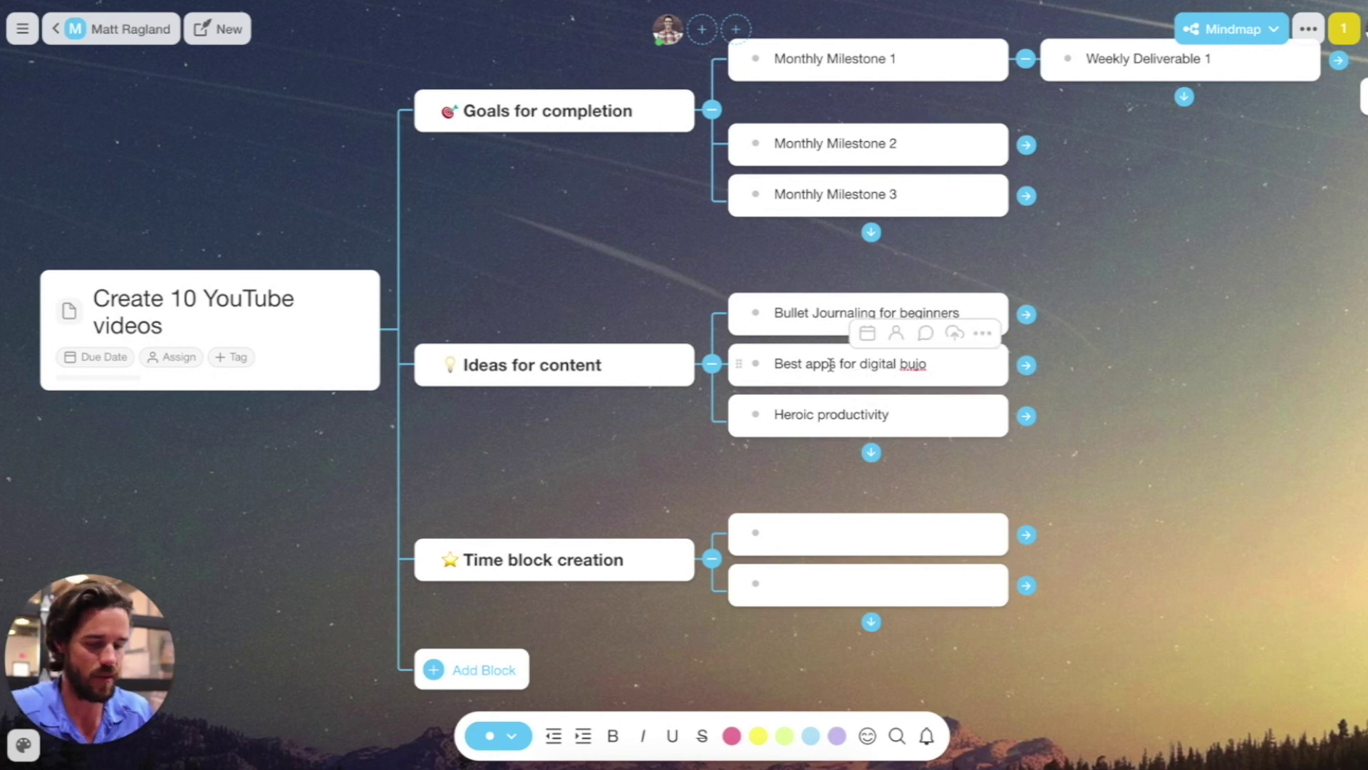
Step: Add three child blocks to "Bullet Journaling for beginners": "Daily logs", "Weekly spread" and "Master task list"
{"action": "left_click", "coordinate": [1026, 314]}
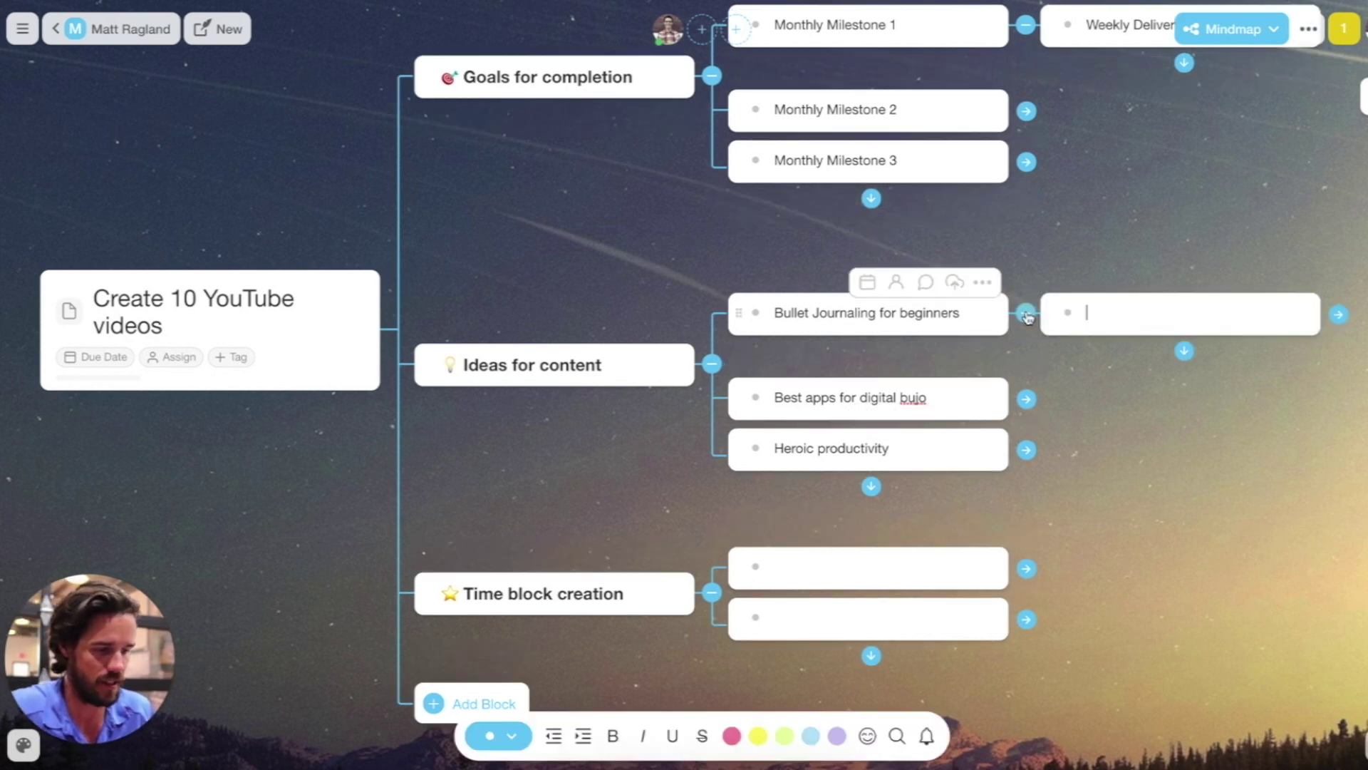
{"action": "type", "text": "Daily "}
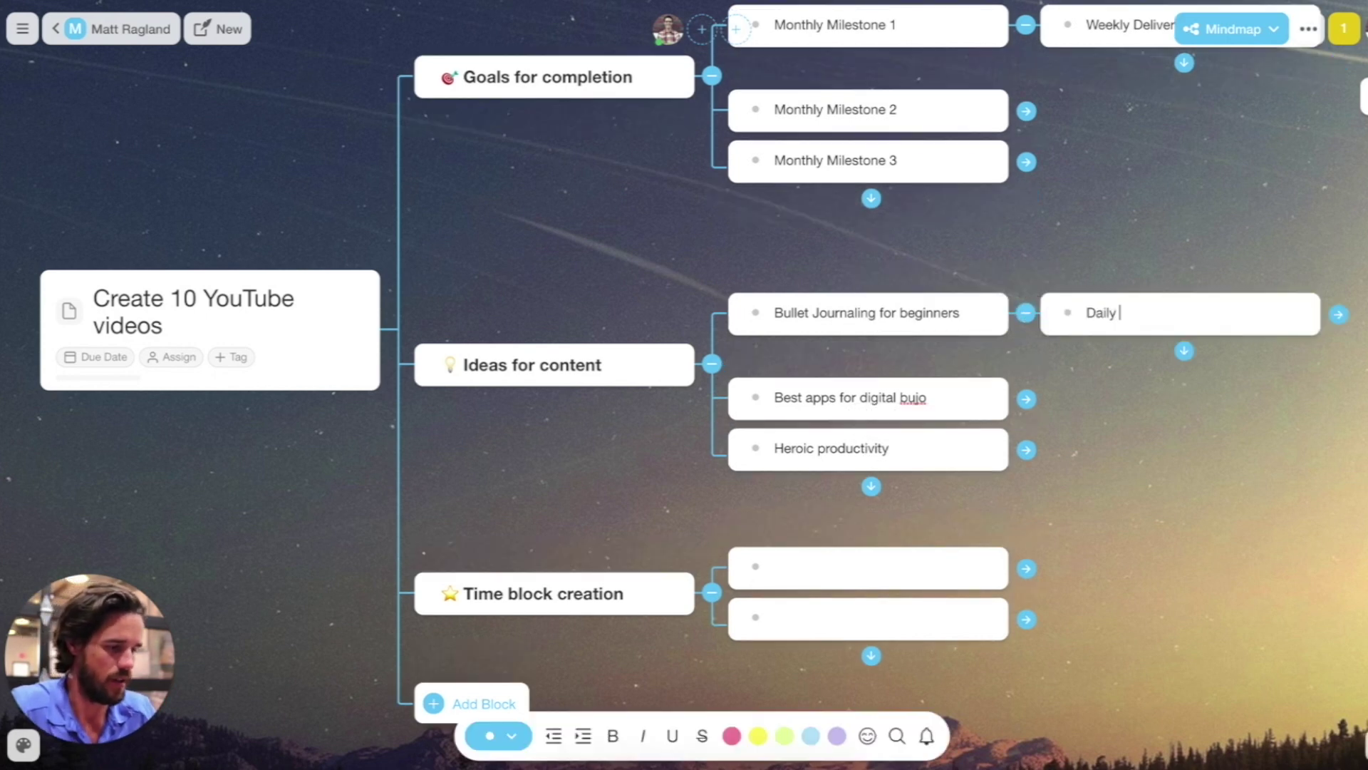
{"action": "type", "text": "logs"}
{"action": "key", "text": "Return"}
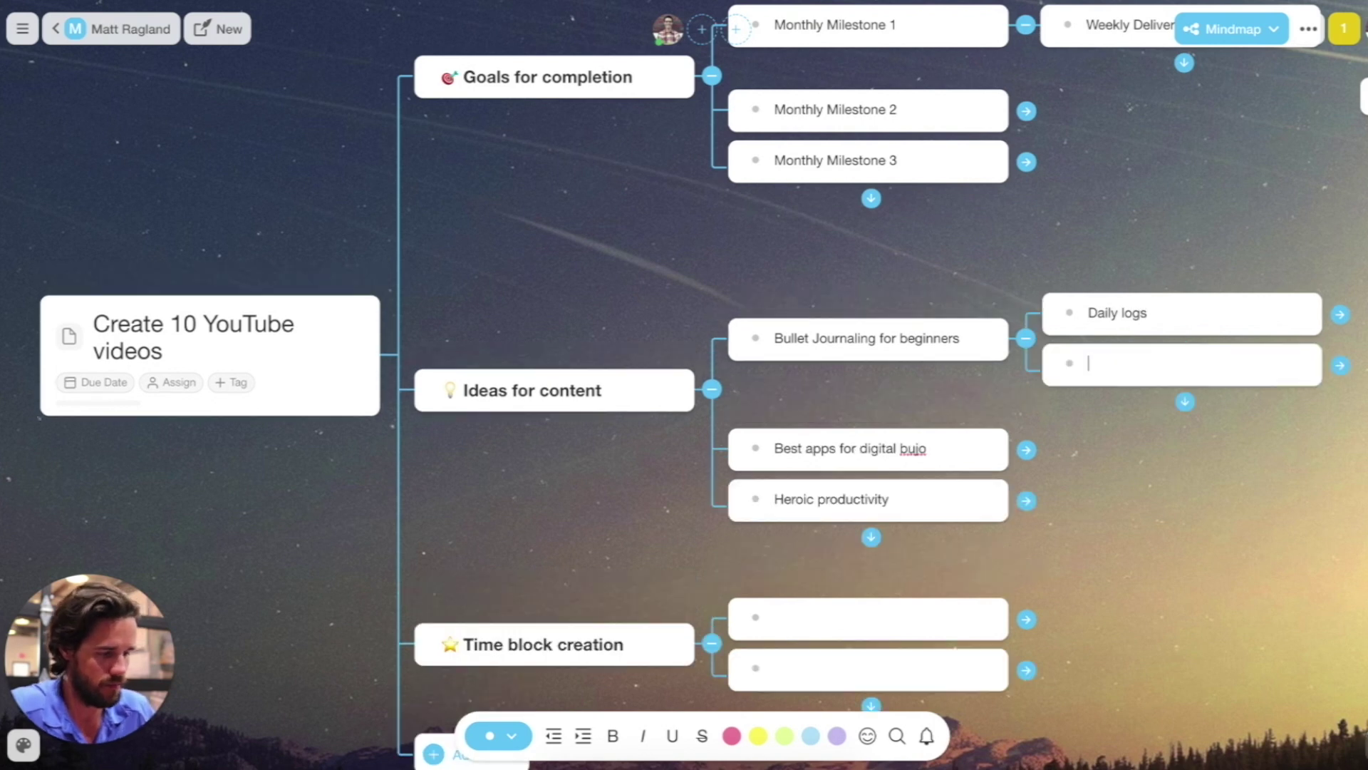
{"action": "type", "text": "Weekly"}
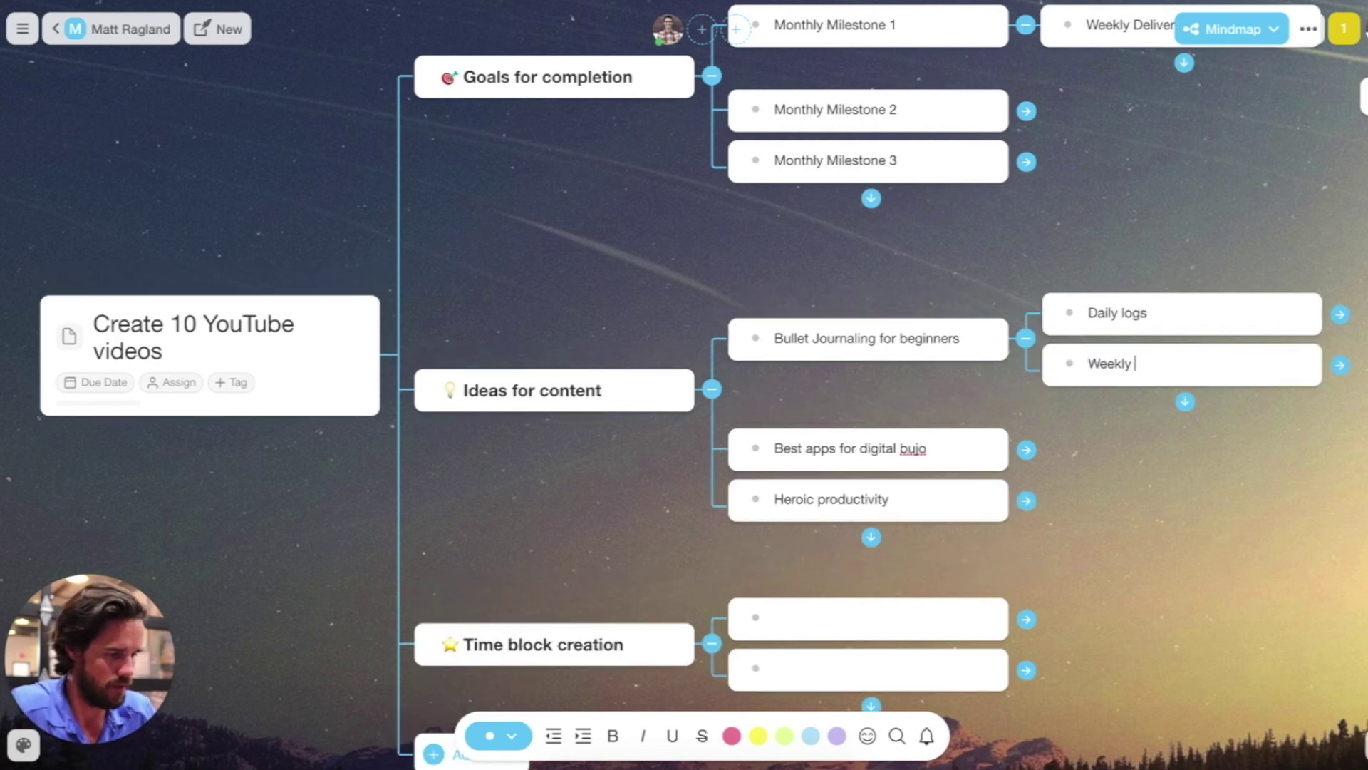
{"action": "type", "text": " spread"}
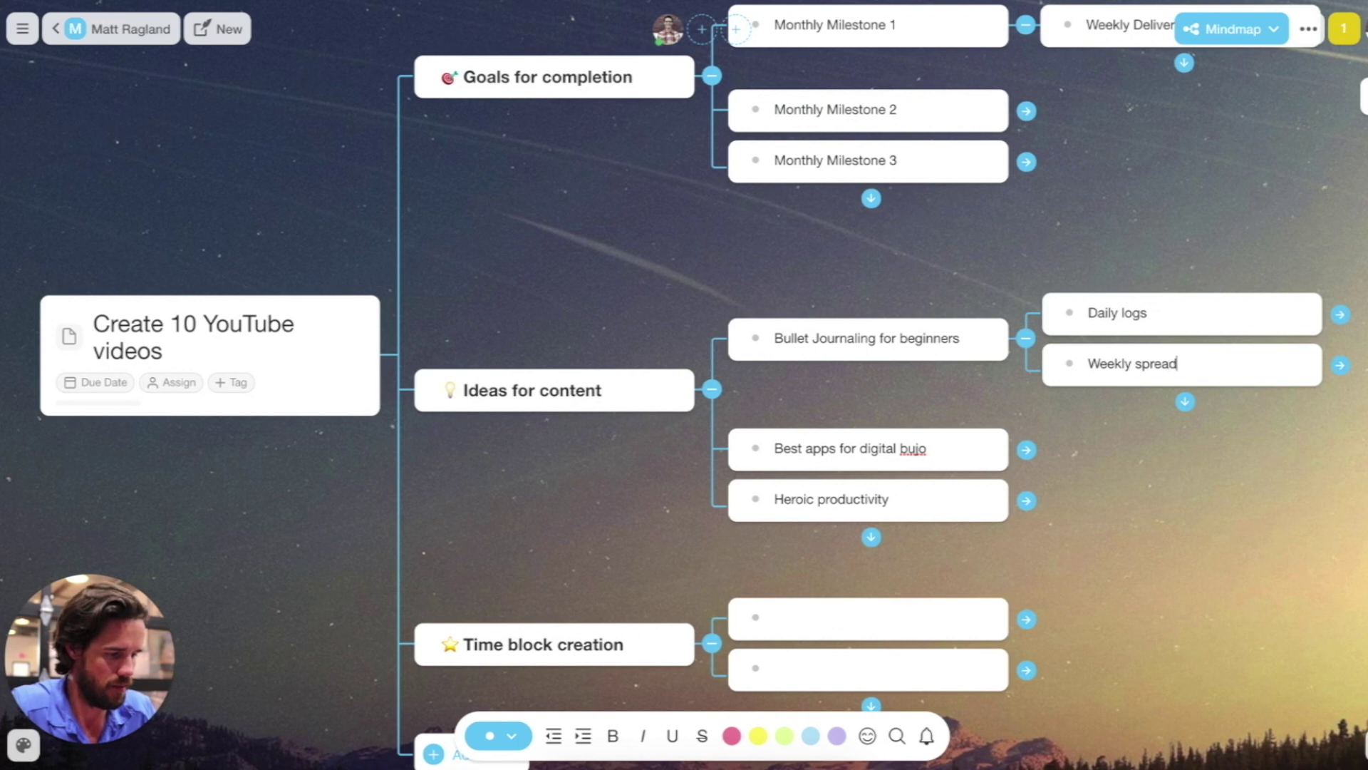
{"action": "key", "text": "Return"}
{"action": "type", "text": "Master task li"}
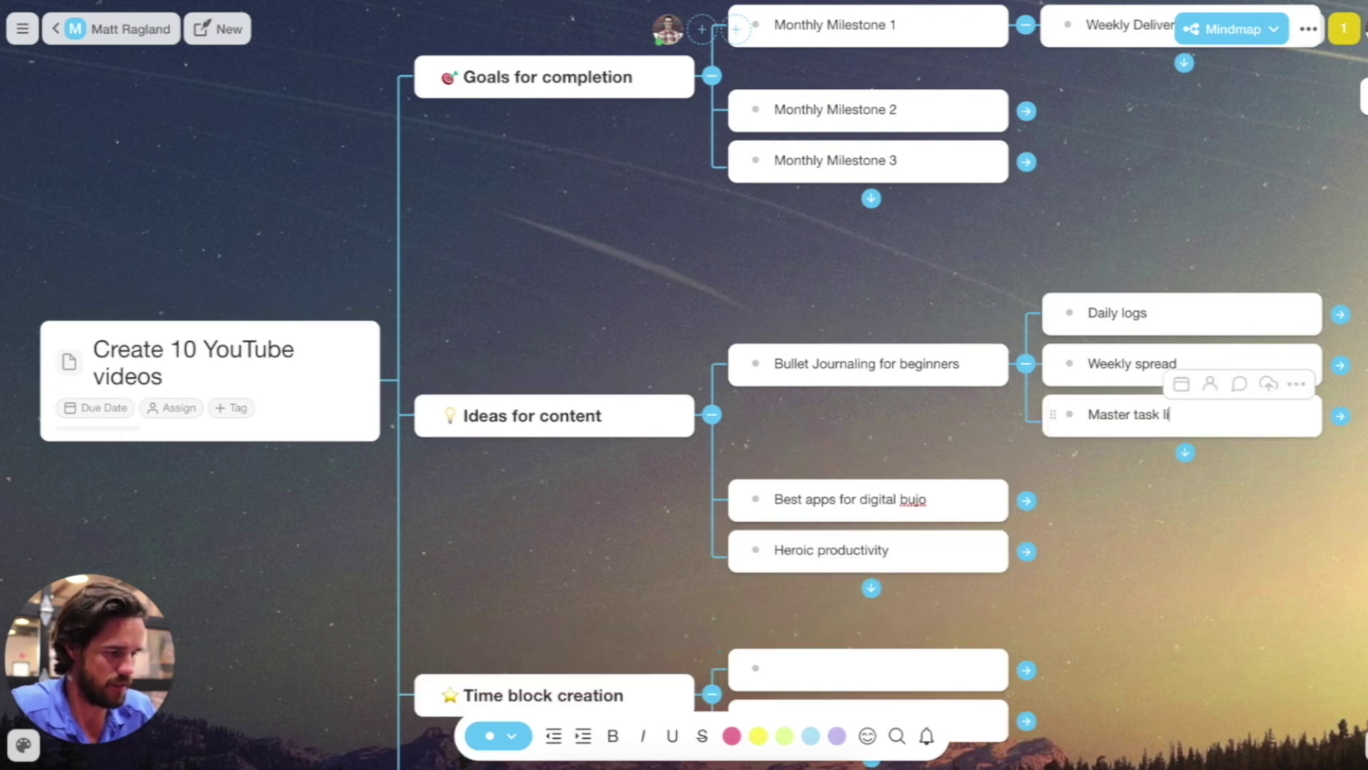
{"action": "type", "text": "st"}
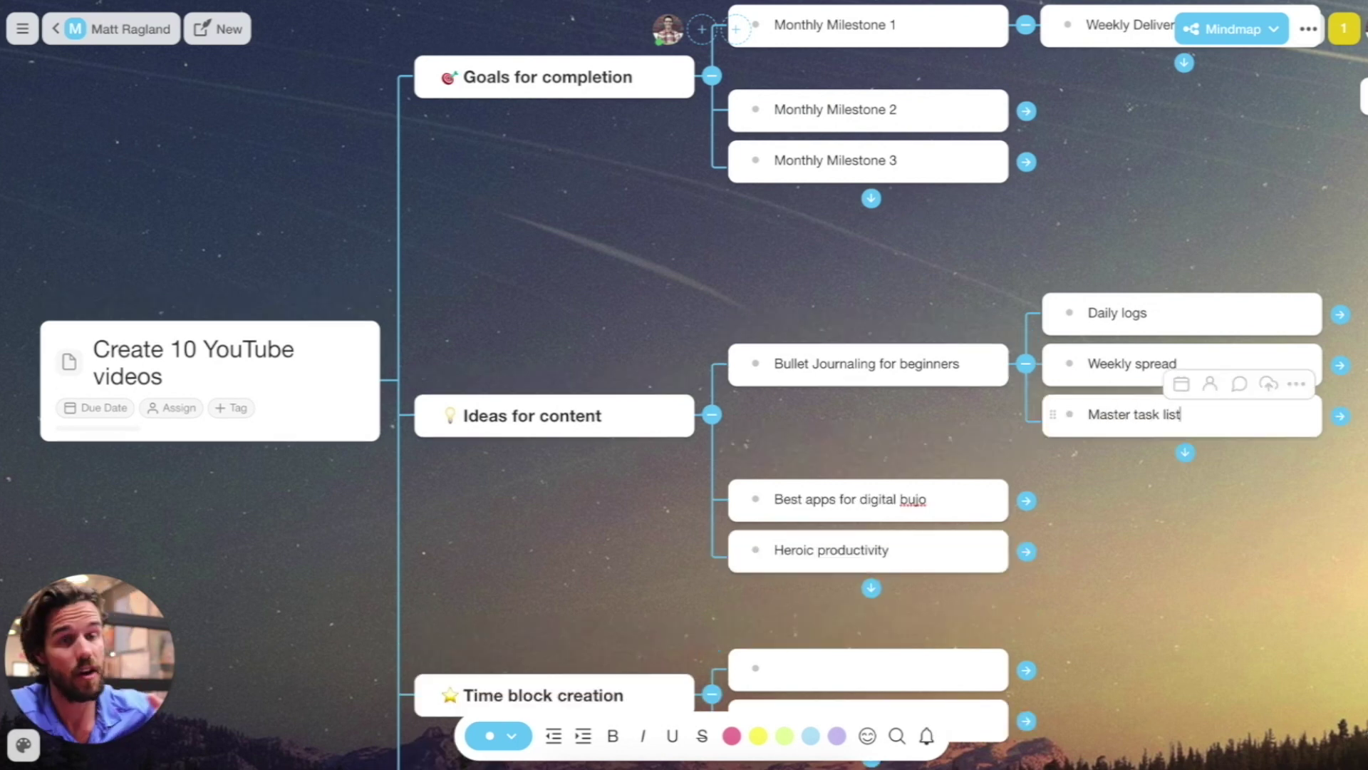
{"action": "scroll", "coordinate": [1172, 438], "scroll_direction": "down", "scroll_amount": 3}
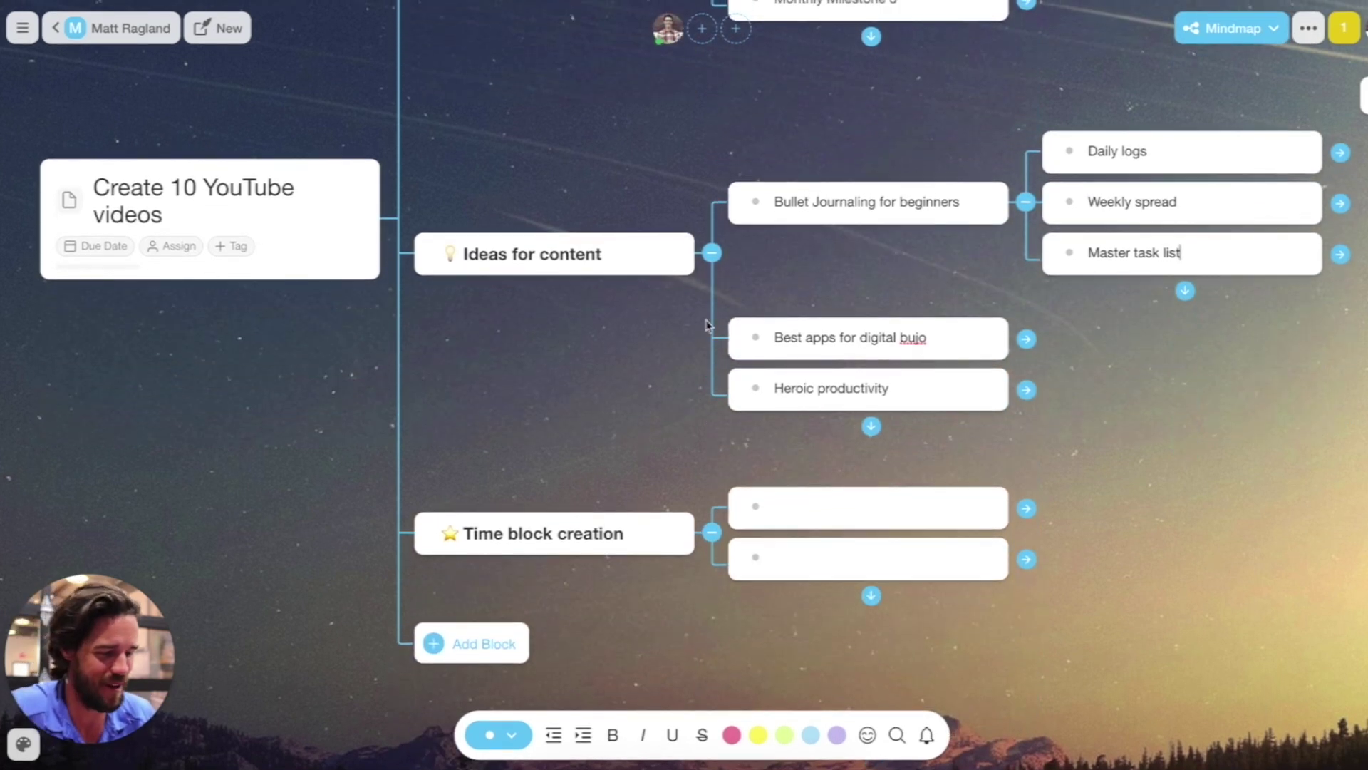
Step: Name the first sub-block of "Time block creation" "Video 1" and give it a due date of March 19
{"action": "left_click", "coordinate": [545, 535]}
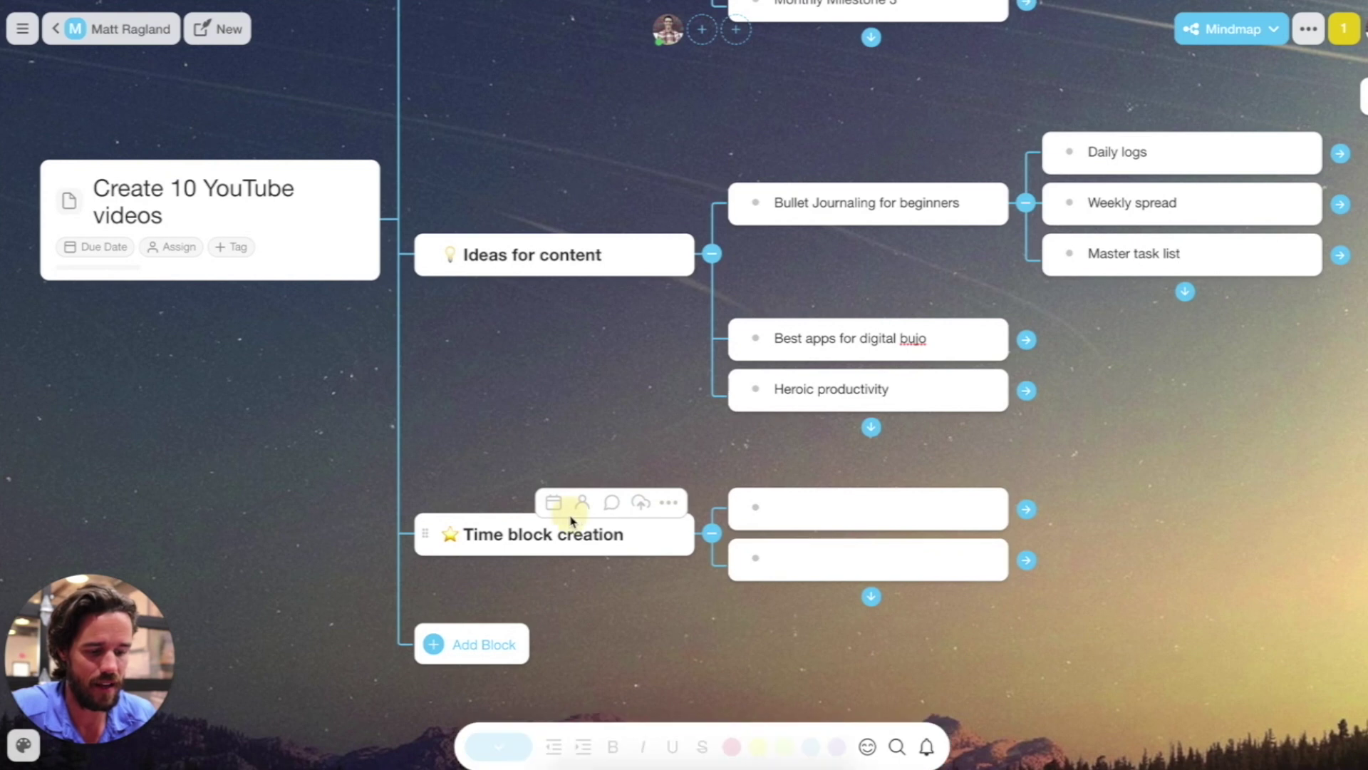
{"action": "left_click", "coordinate": [774, 514]}
{"action": "type", "text": "V"}
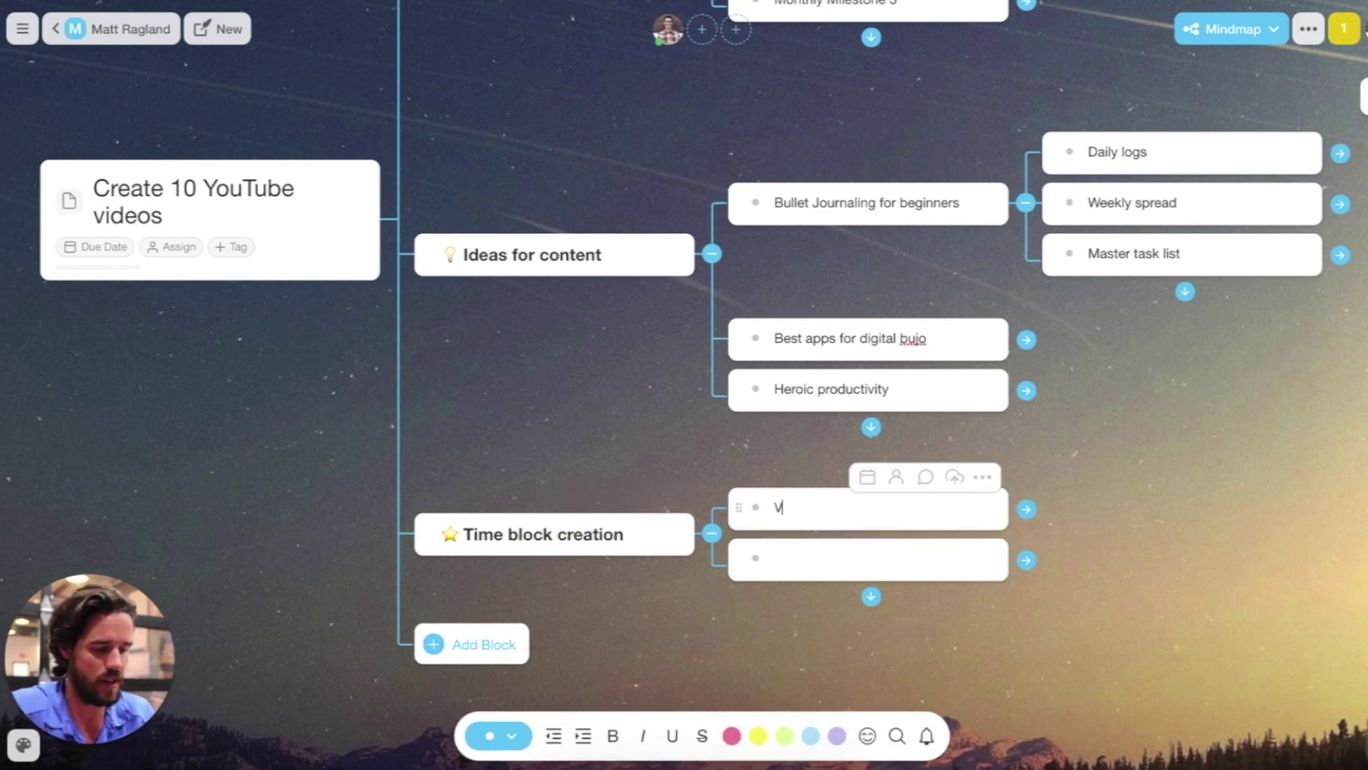
{"action": "type", "text": "ideo 1"}
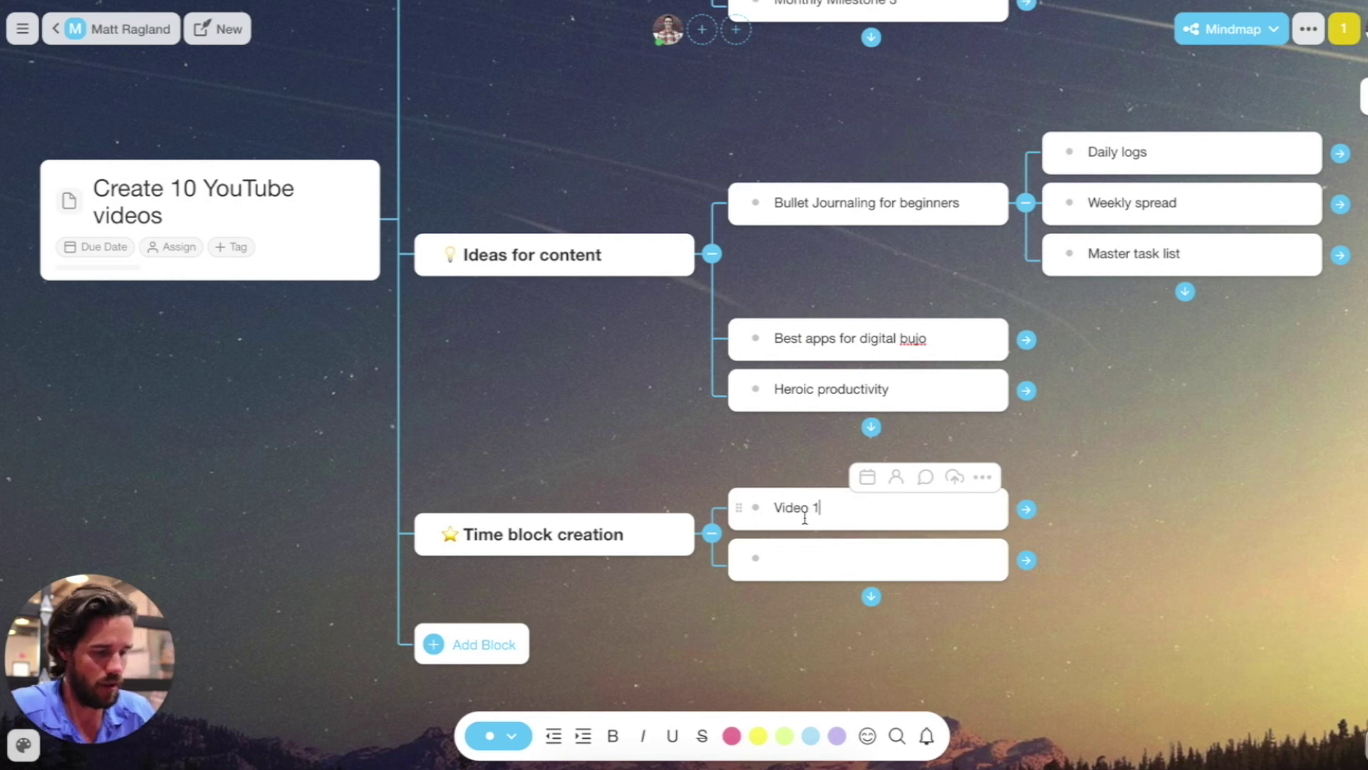
{"action": "left_click", "coordinate": [867, 477]}
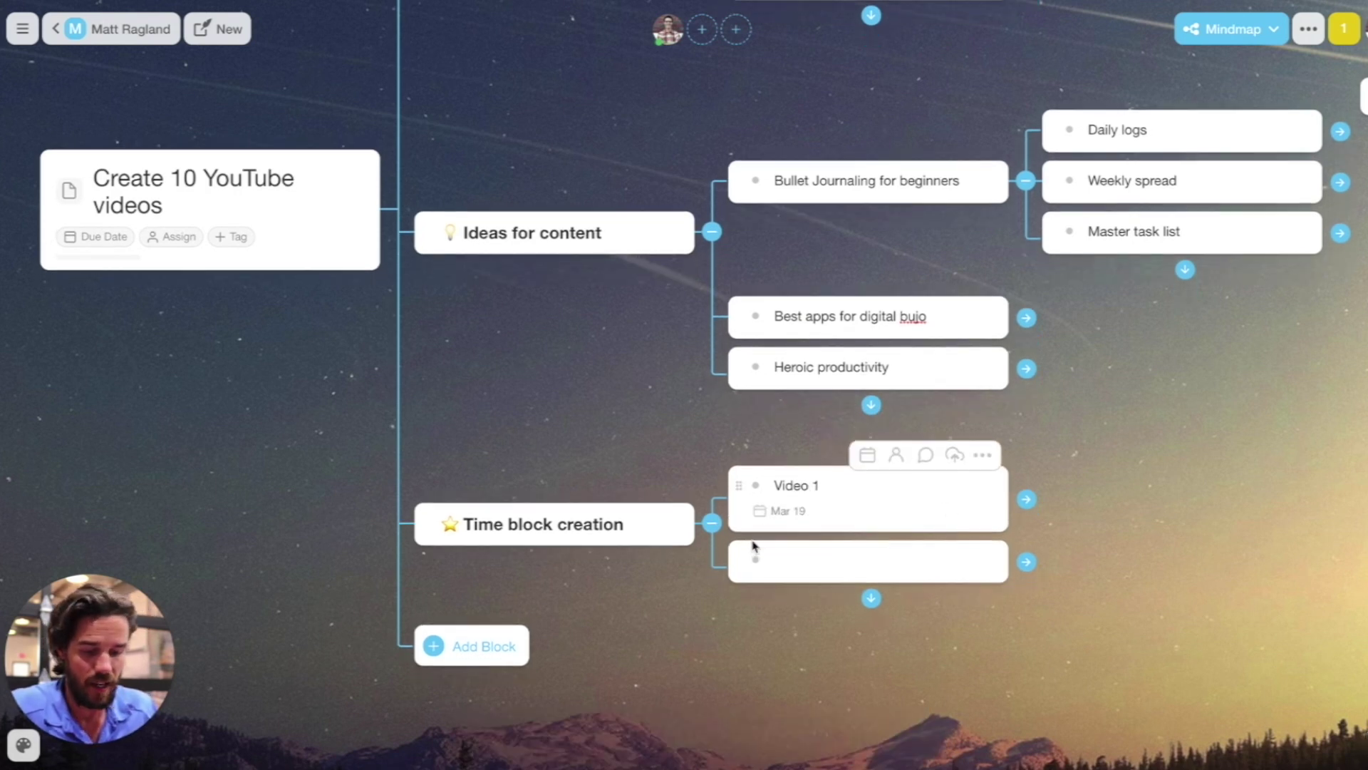
{"action": "left_click", "coordinate": [831, 486]}
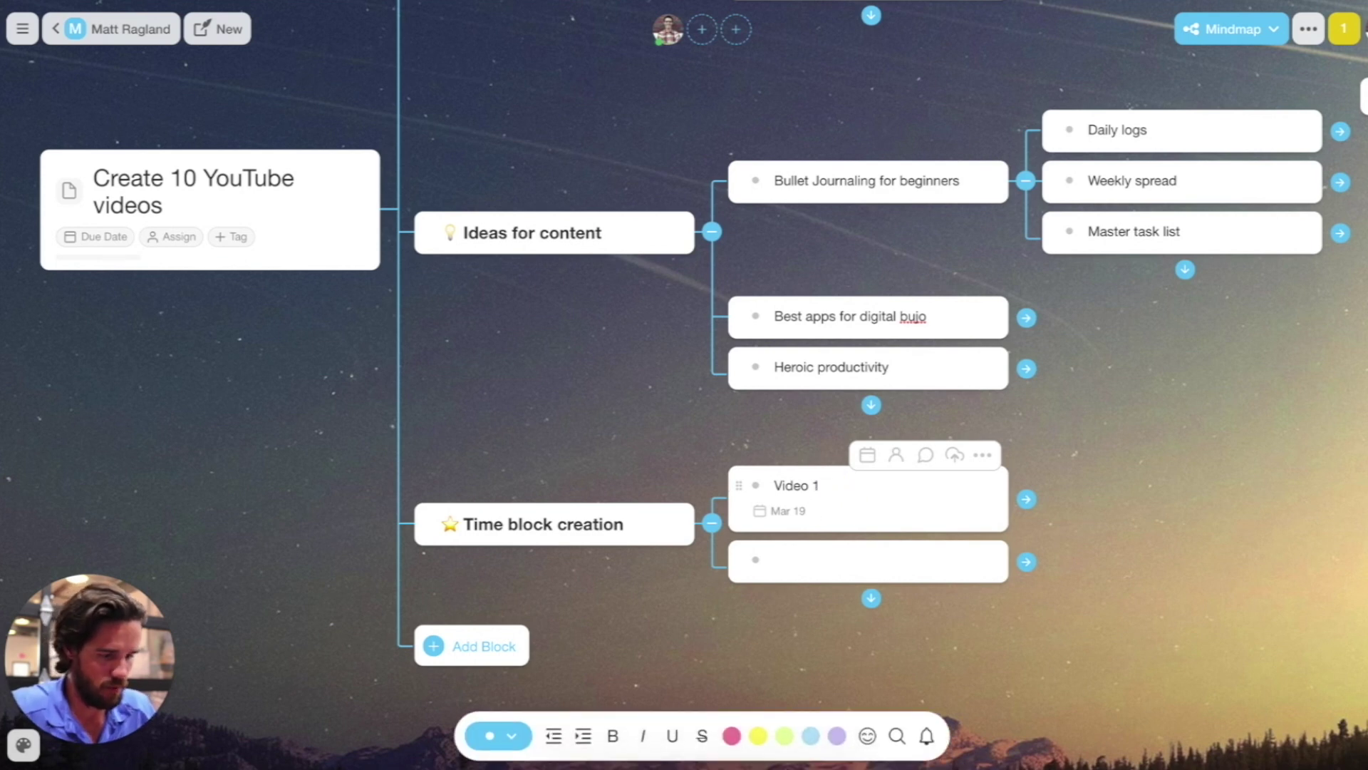
Step: Add two child blocks to "Video 1": "Film the video at 9am" due March 15 and "Edit the video 9am" due March 16
{"action": "left_click", "coordinate": [1027, 499]}
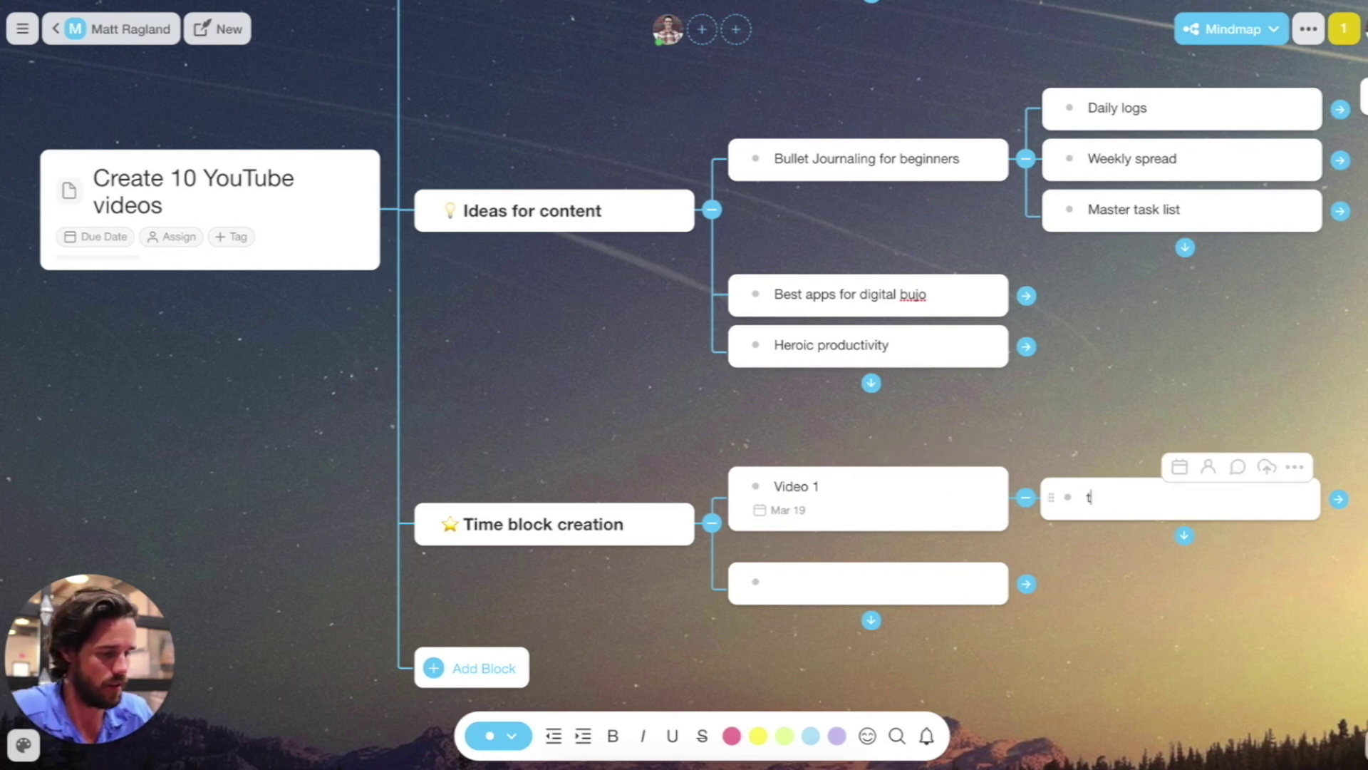
{"action": "left_click", "coordinate": [1181, 467]}
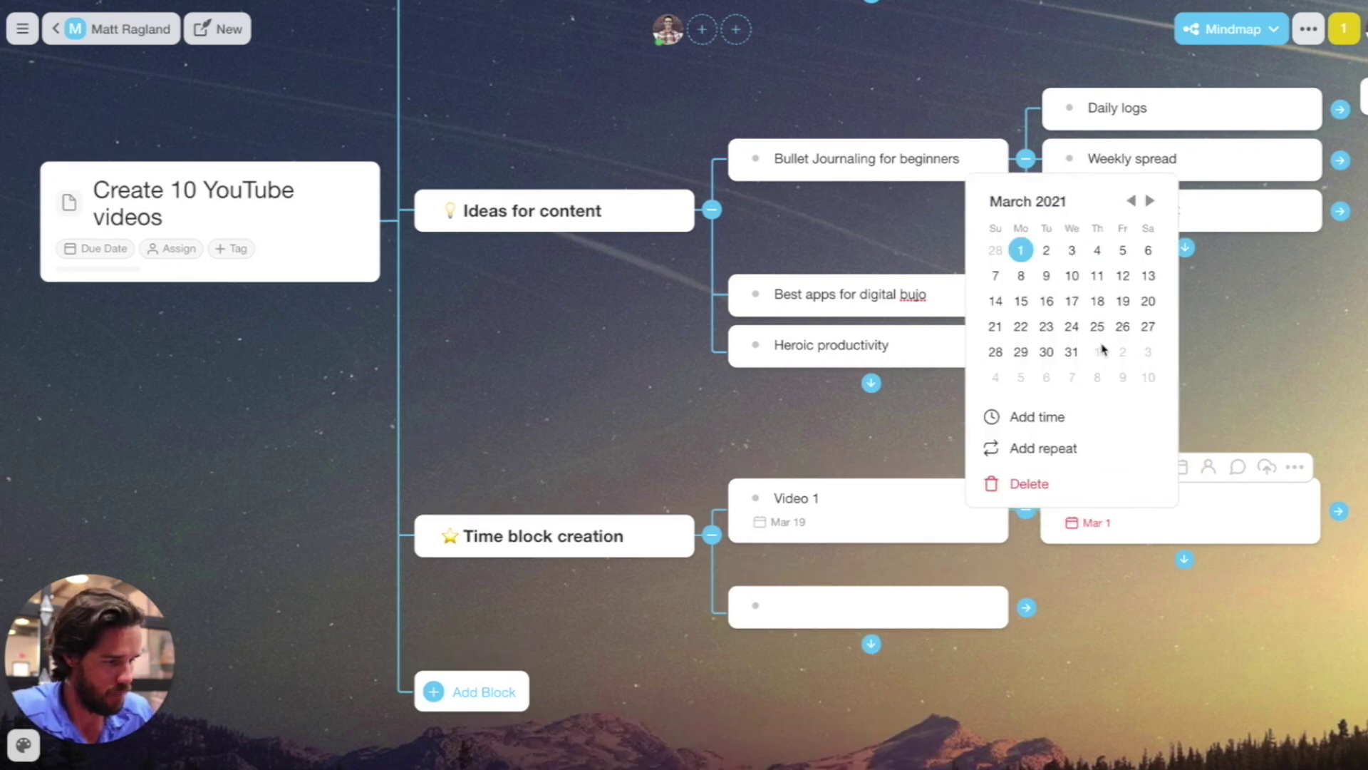
{"action": "left_click", "coordinate": [1021, 301]}
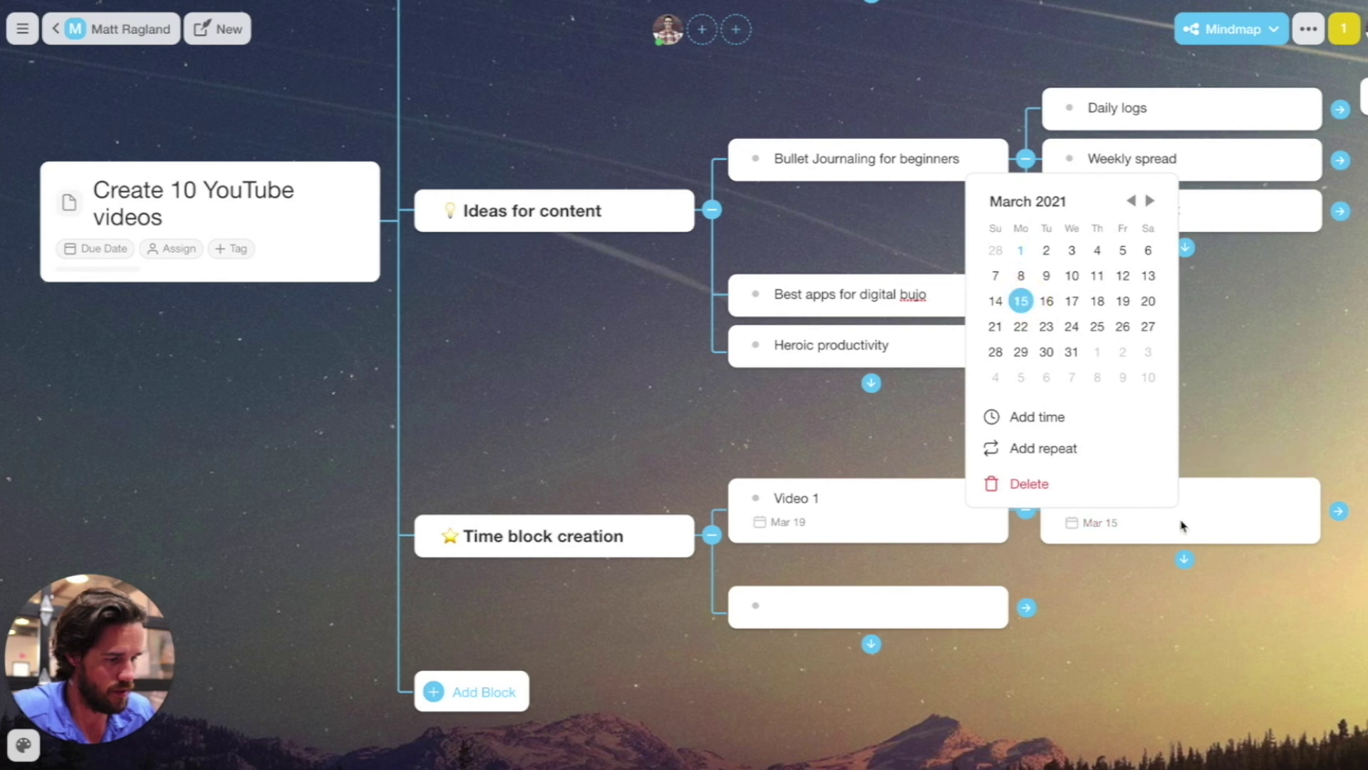
{"action": "type", "text": "Film the video"}
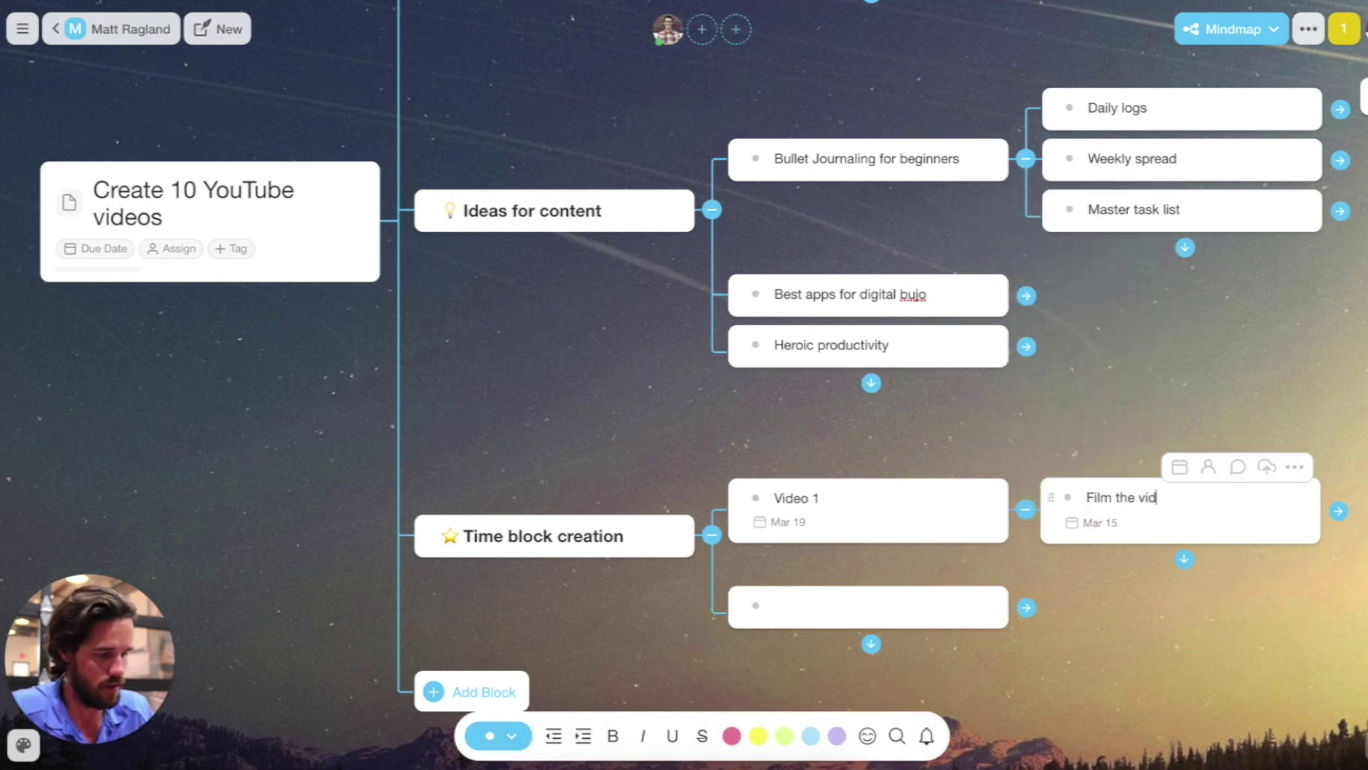
{"action": "key", "text": "Return"}
{"action": "type", "text": "Edit thevvideo 9am"}
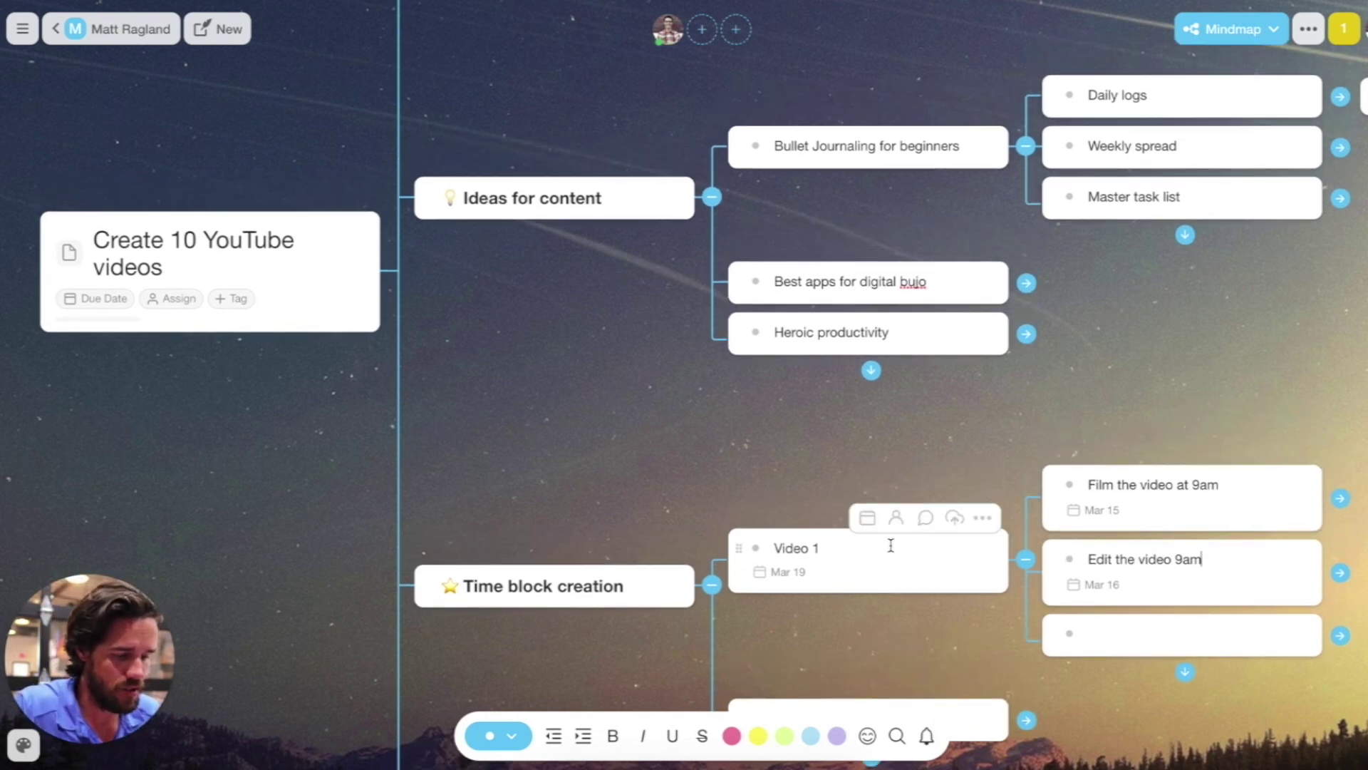
Step: Move the "Bullet Journaling for beginners" block under "Video 1" above its filming task, and collapse its child blocks
{"action": "scroll", "coordinate": [889, 544], "scroll_direction": "down", "scroll_amount": 1}
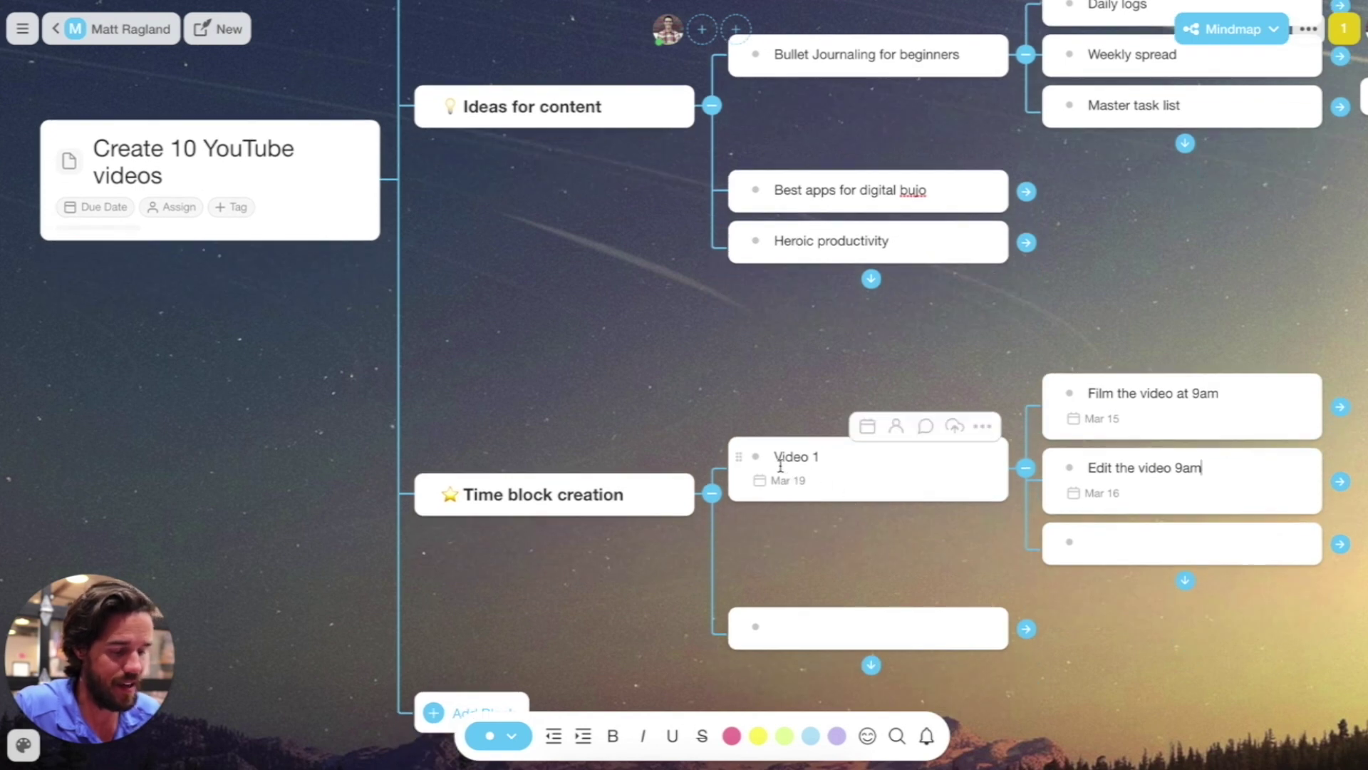
{"action": "scroll", "coordinate": [781, 459], "scroll_direction": "up", "scroll_amount": 1}
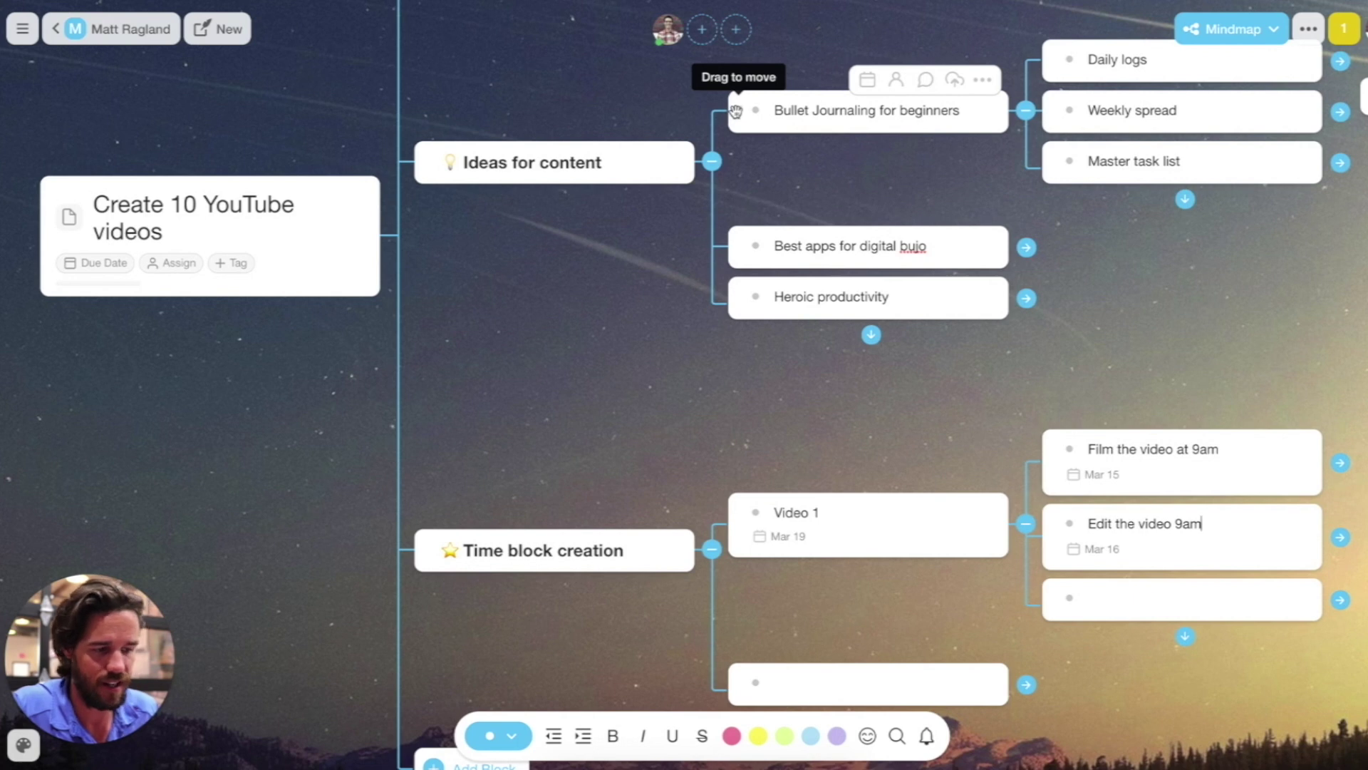
{"action": "left_click_drag", "start_coordinate": [736, 111], "coordinate": [1069, 436]}
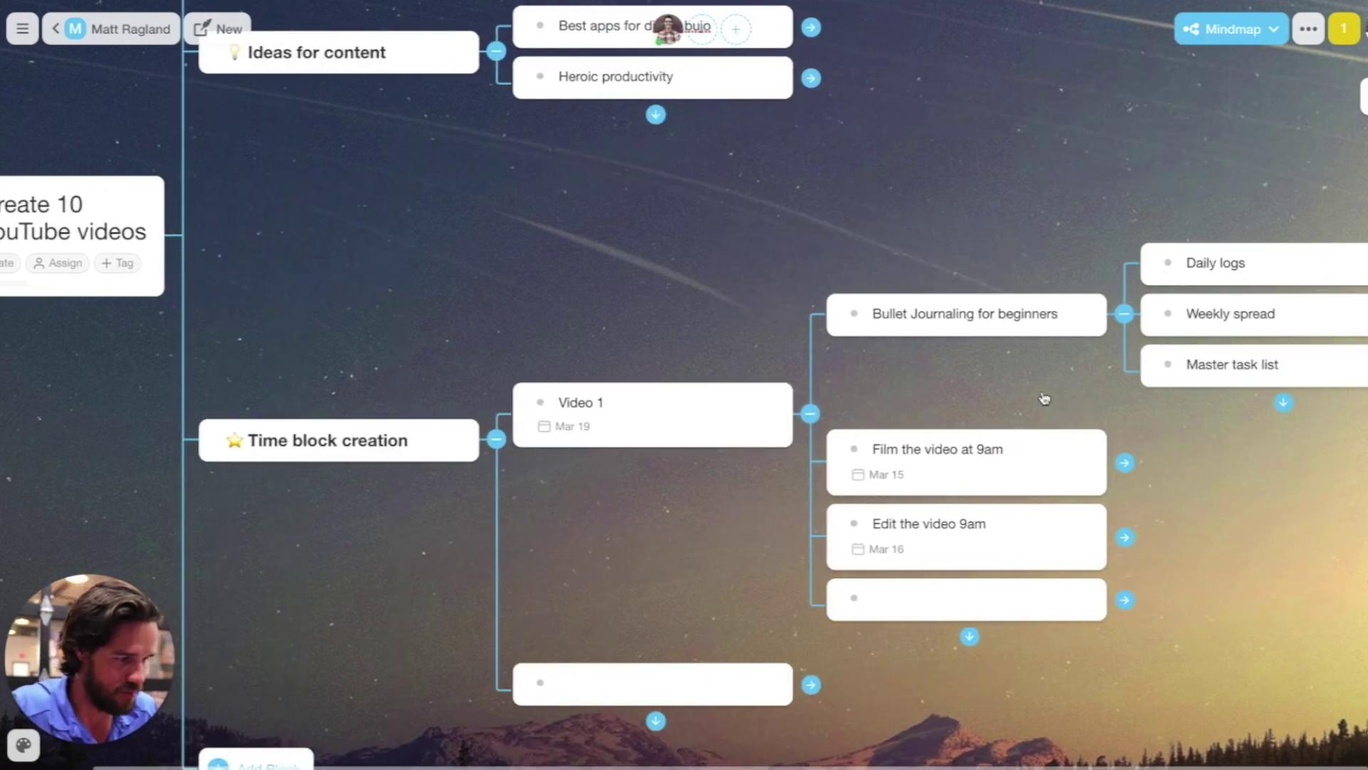
{"action": "mouse_move", "coordinate": [733, 388]}
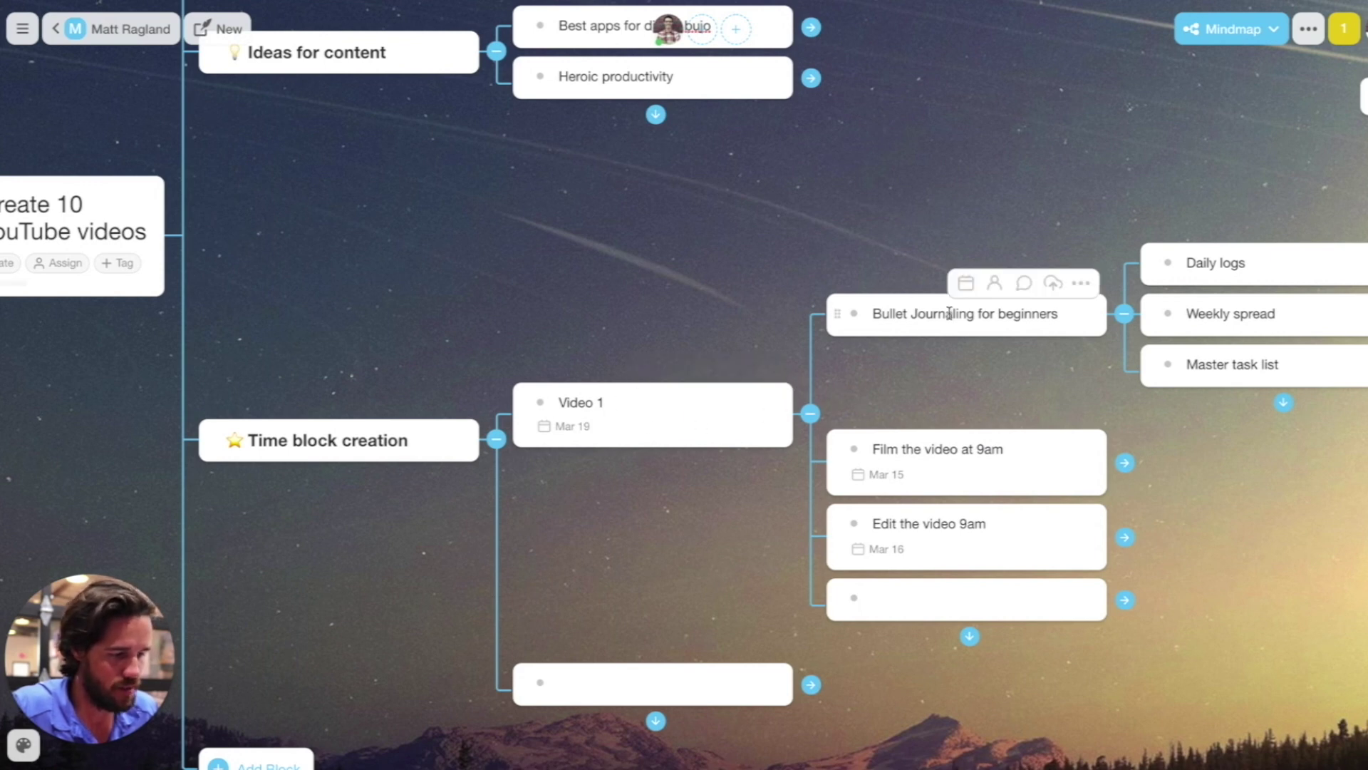
{"action": "left_click", "coordinate": [1123, 317]}
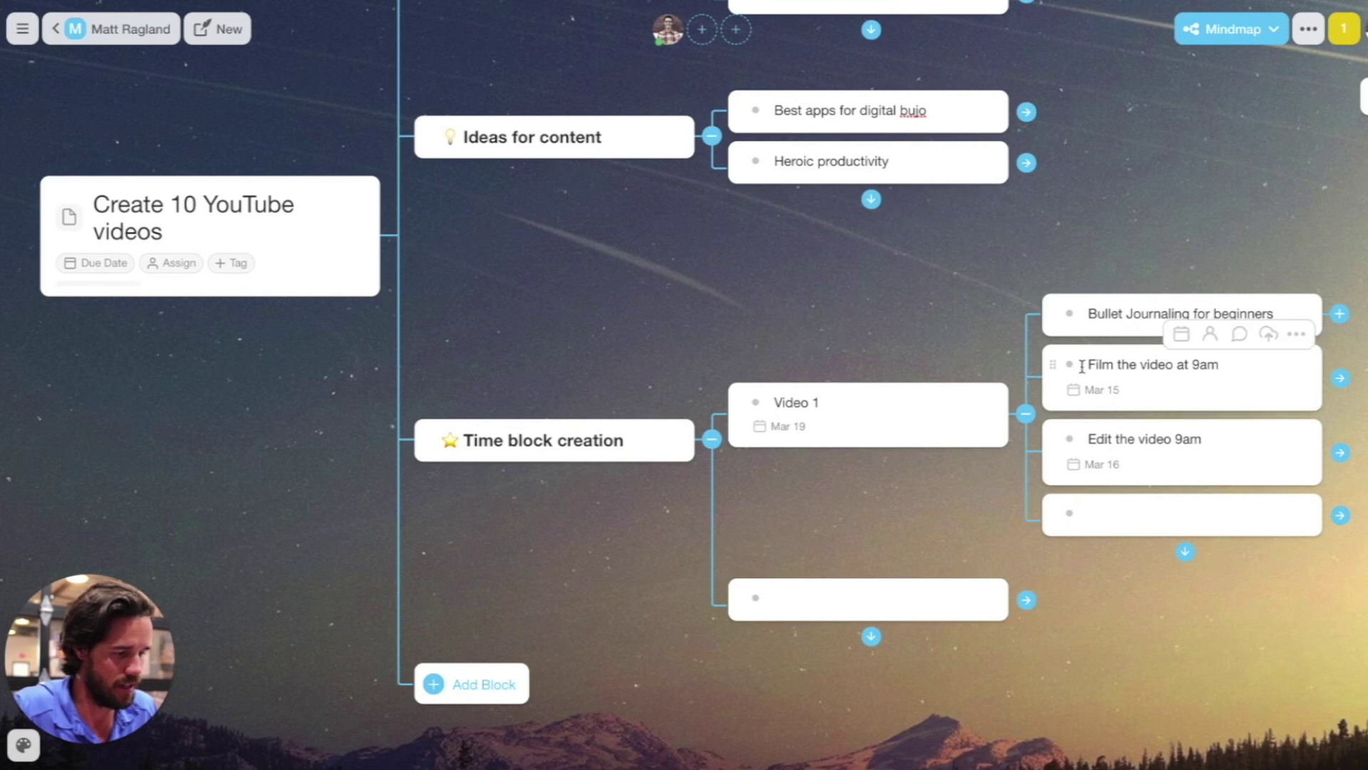
{"action": "left_click", "coordinate": [1084, 367]}
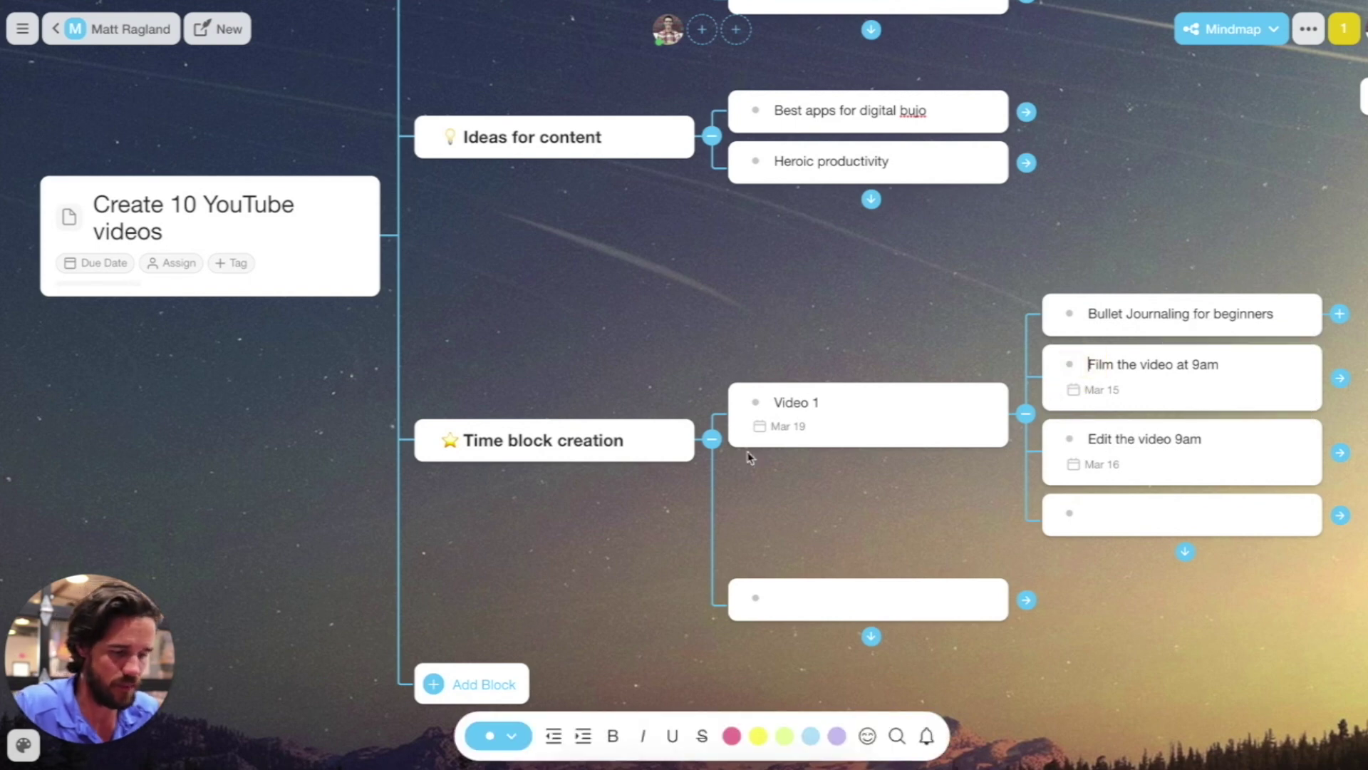
{"action": "left_click", "coordinate": [795, 590]}
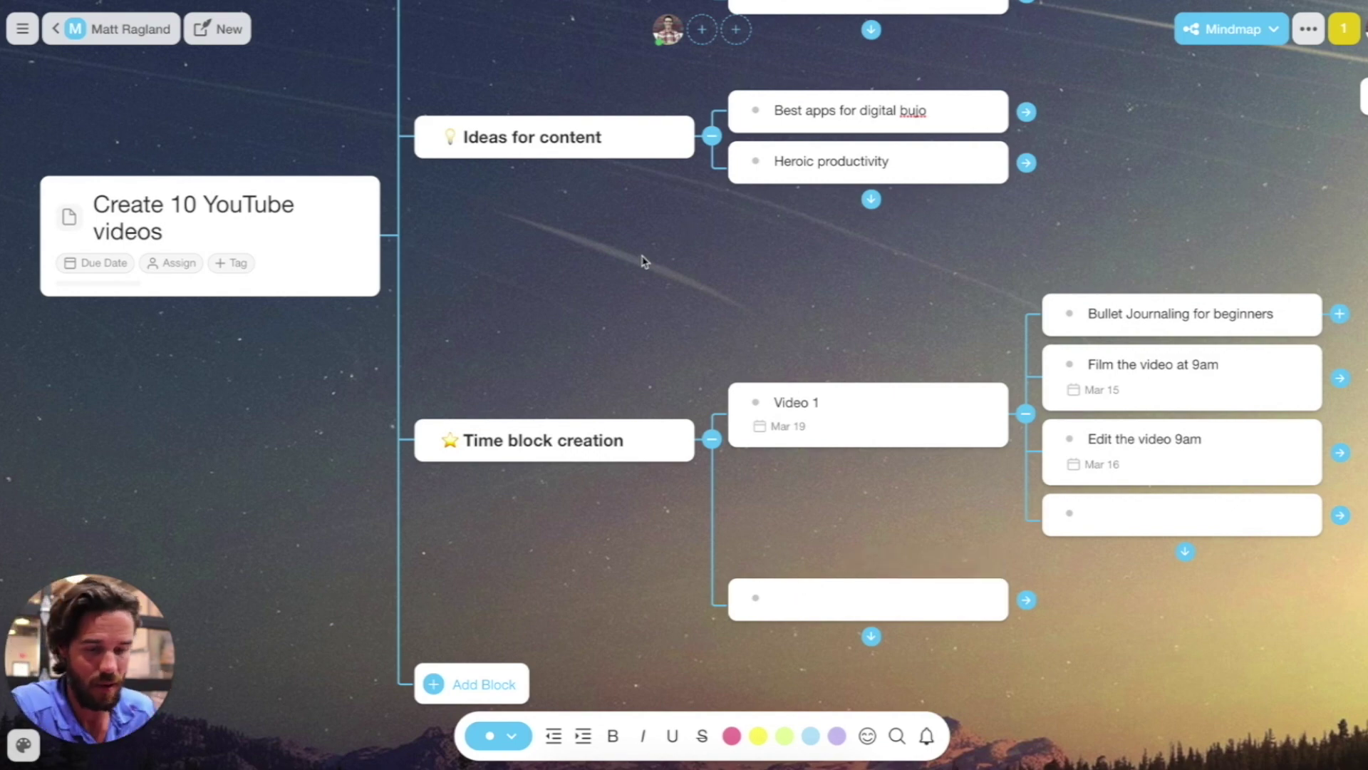
Step: Switch the project from the Mindmap view to the List view
{"action": "scroll", "coordinate": [642, 260], "scroll_direction": "up", "scroll_amount": 5}
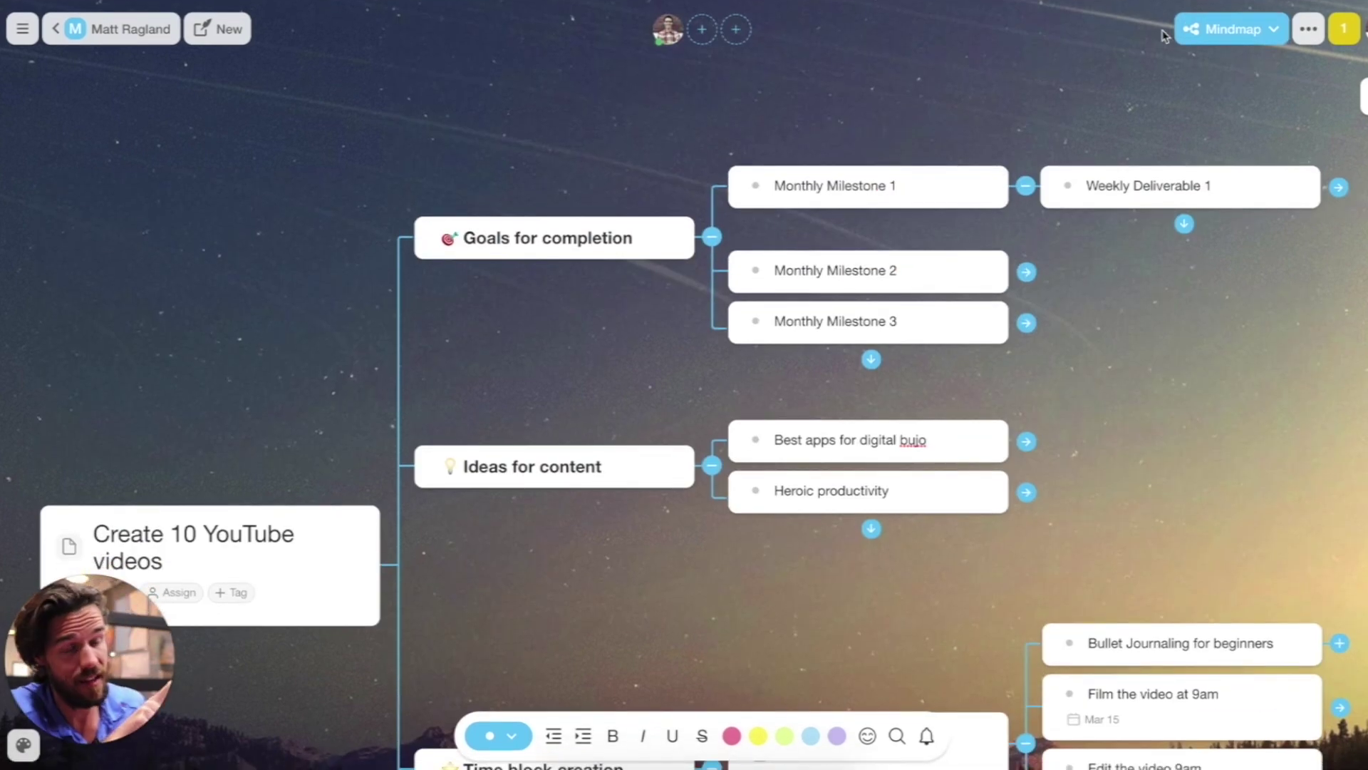
{"action": "left_click", "coordinate": [1222, 32]}
{"action": "left_click", "coordinate": [1172, 86]}
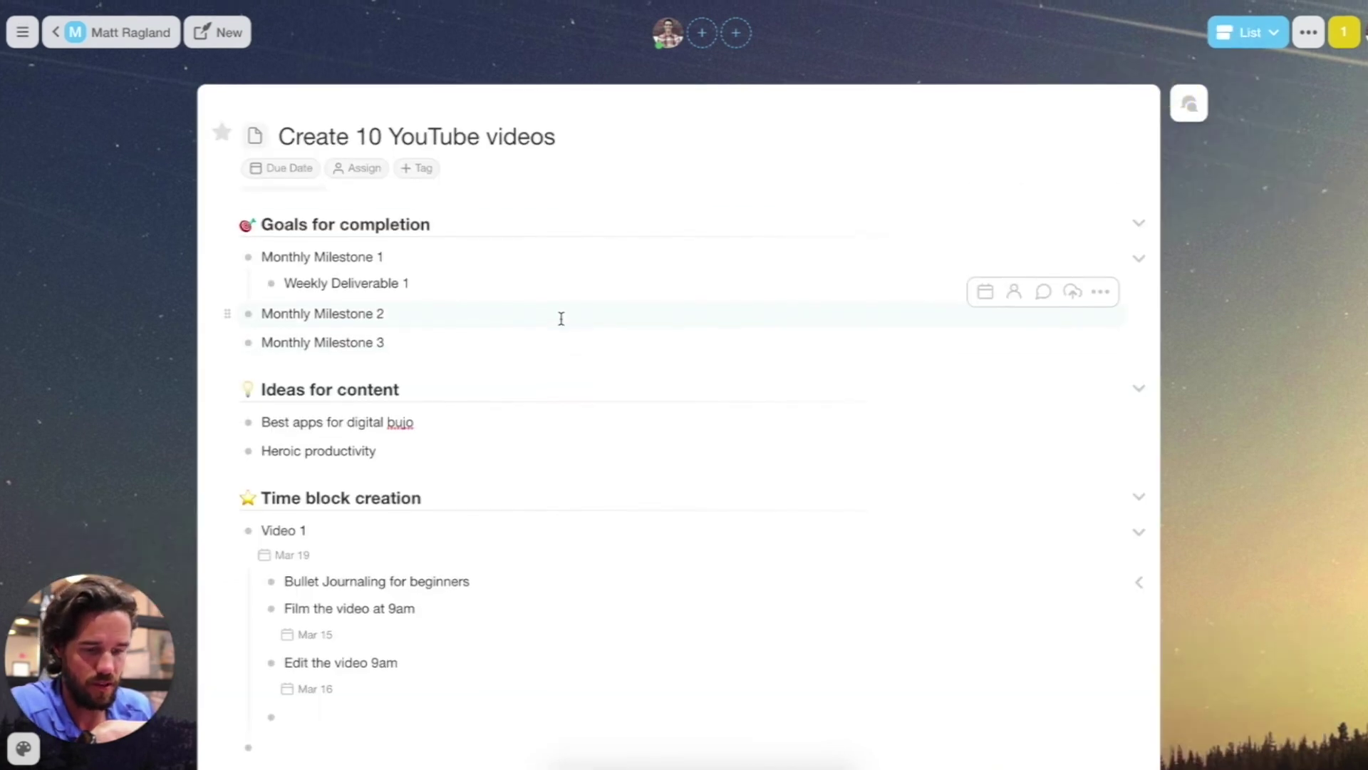
{"action": "scroll", "coordinate": [296, 387], "scroll_direction": "down", "scroll_amount": 2}
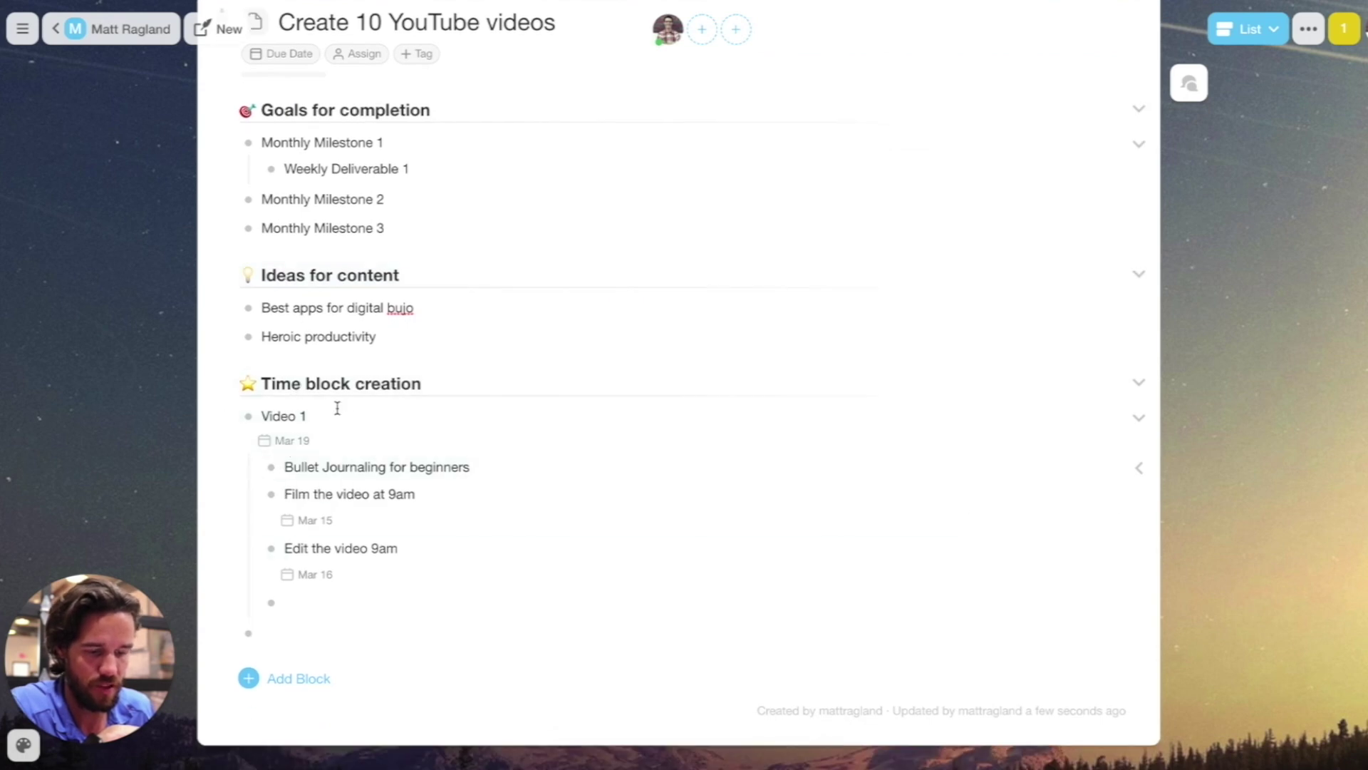
{"action": "left_click", "coordinate": [276, 416]}
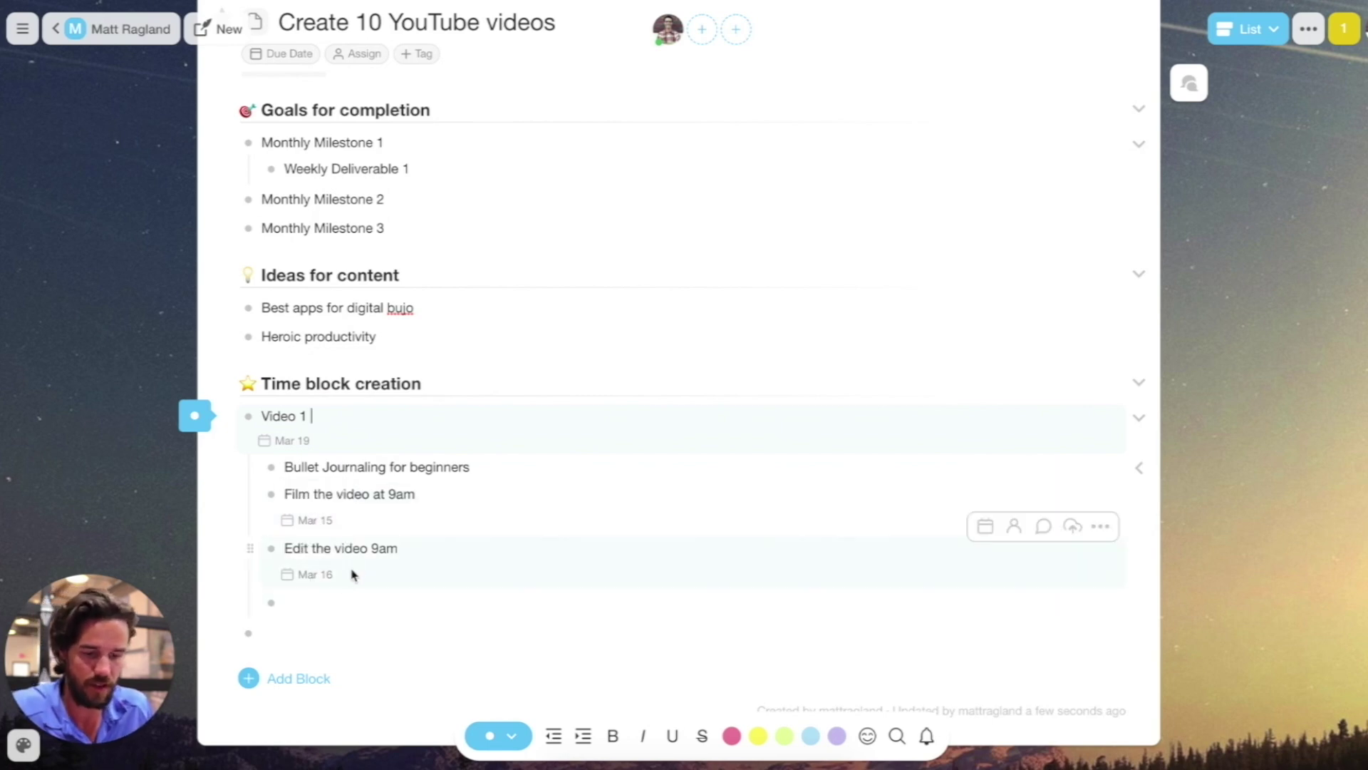
{"action": "left_click", "coordinate": [307, 618]}
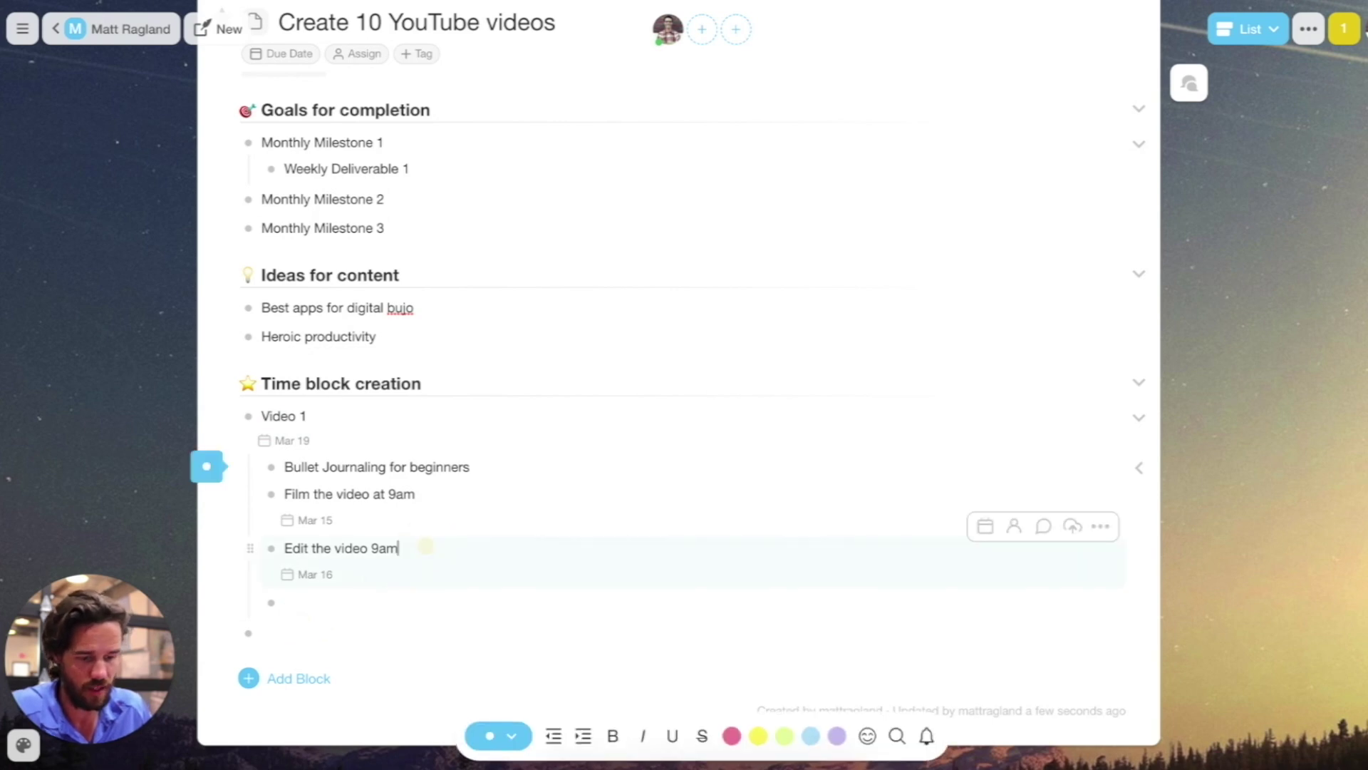
{"action": "key", "text": "Return"}
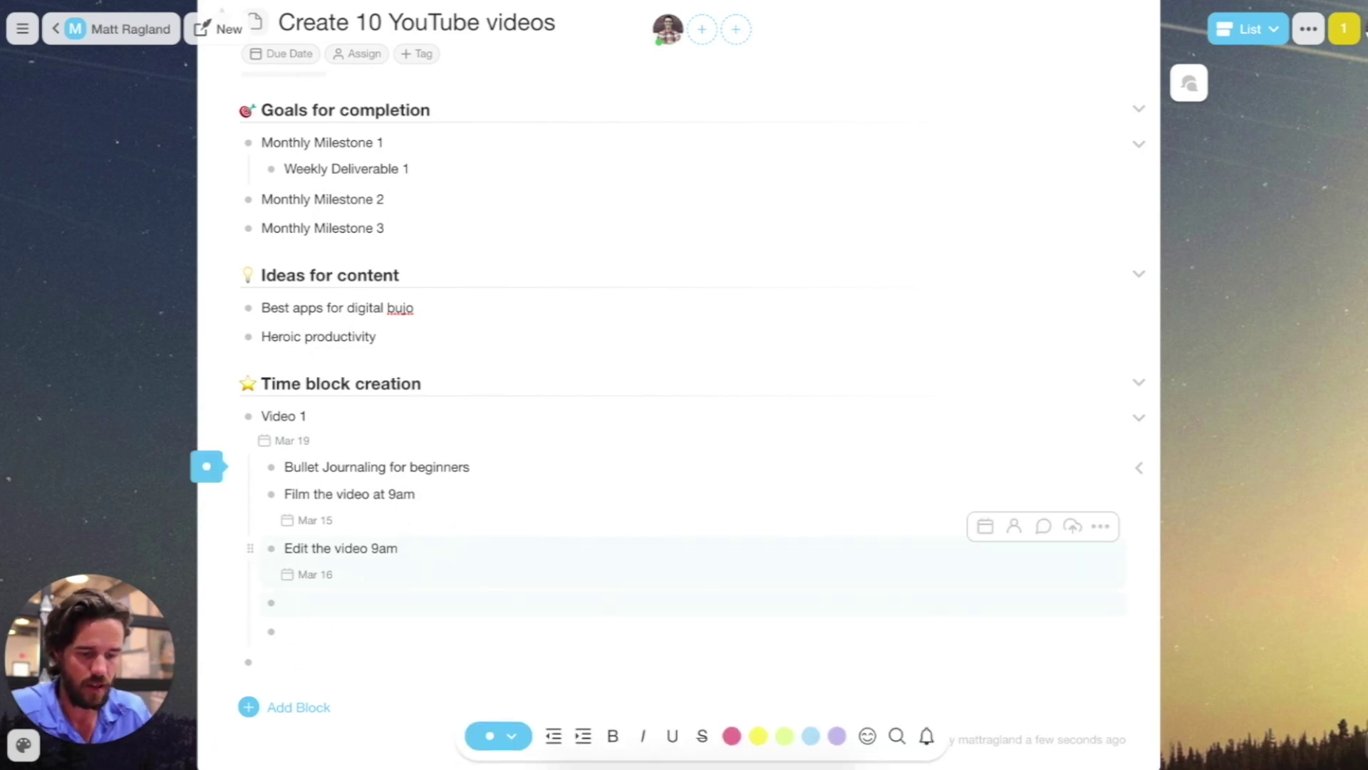
{"action": "triple_click", "coordinate": [344, 549]}
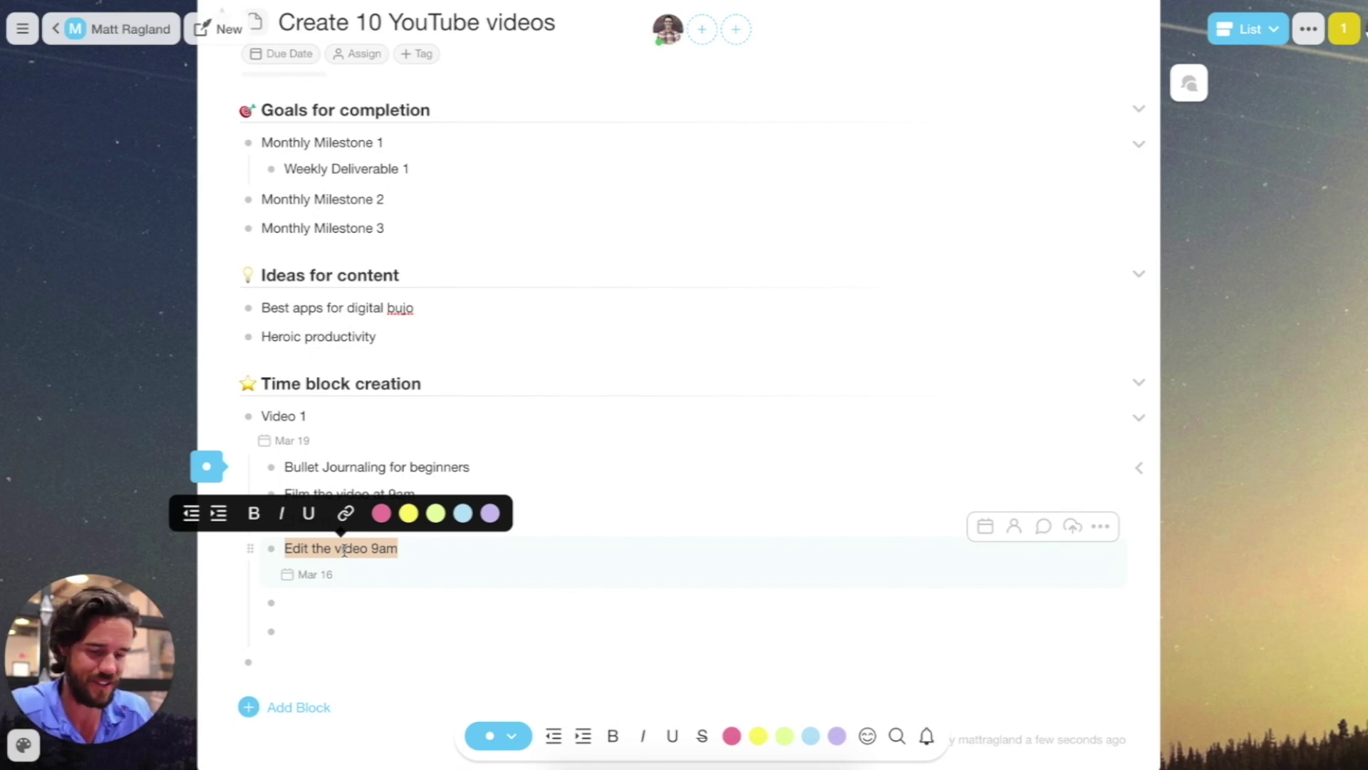
{"action": "type", "text": "Send to rough cut to the"}
{"action": "key", "text": "BackSpace"}
{"action": "key", "text": "BackSpace"}
{"action": "key", "text": "BackSpace"}
{"action": "key", "text": "BackSpace"}
{"action": "type", "text": "@editor :)"}
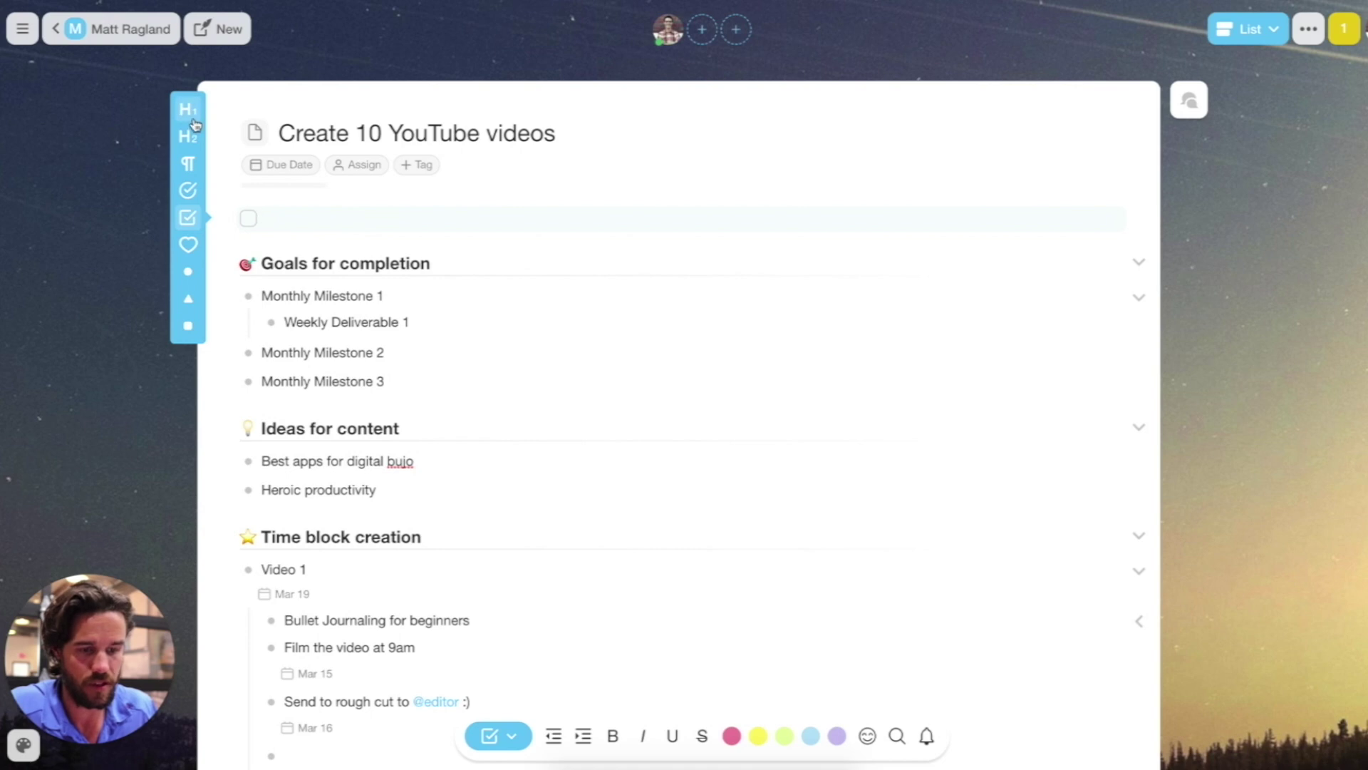
Step: Make the empty block above "Goals for completion" an H1 heading reading "#YouTube content strategy"
{"action": "left_click", "coordinate": [193, 118]}
{"action": "type", "text": "#Yout"}
{"action": "key", "text": "BackSpace"}
{"action": "type", "text": "T"}
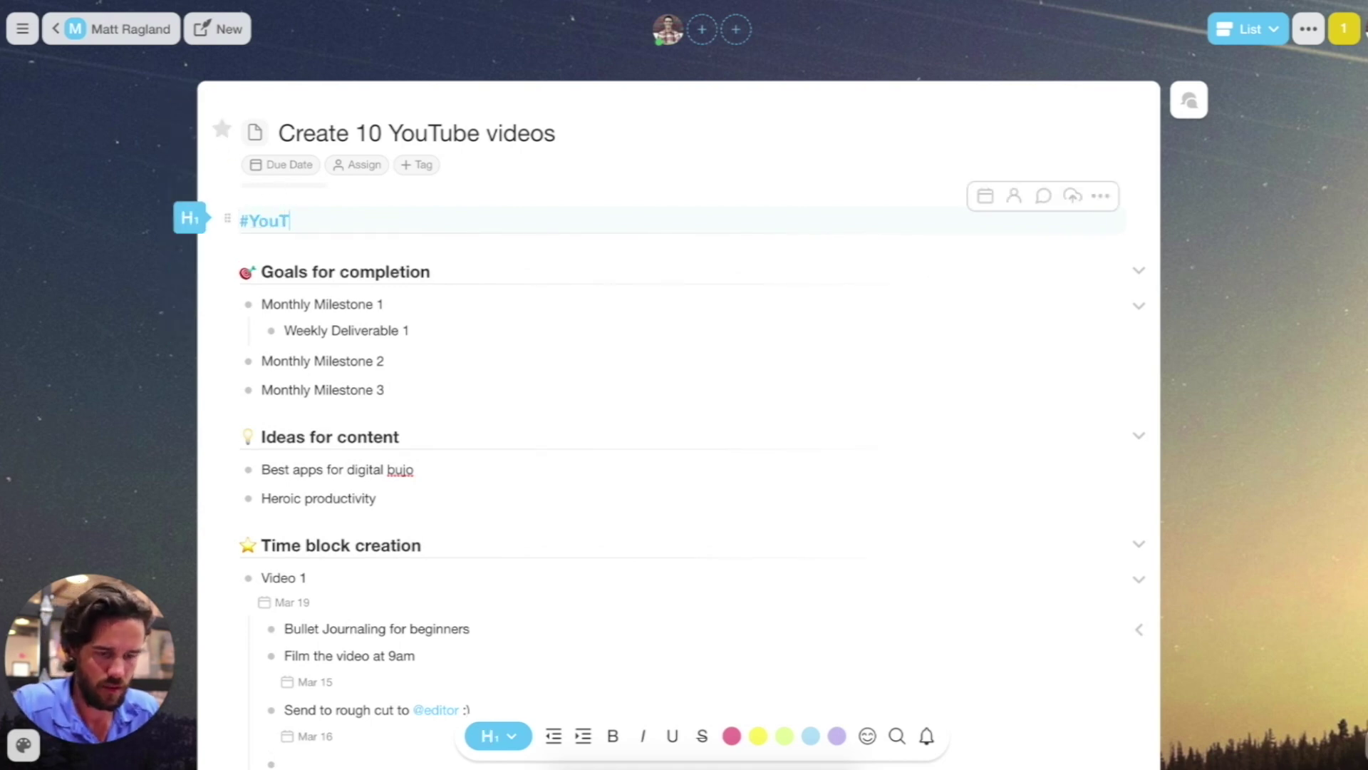
{"action": "type", "text": "ube content strategy"}
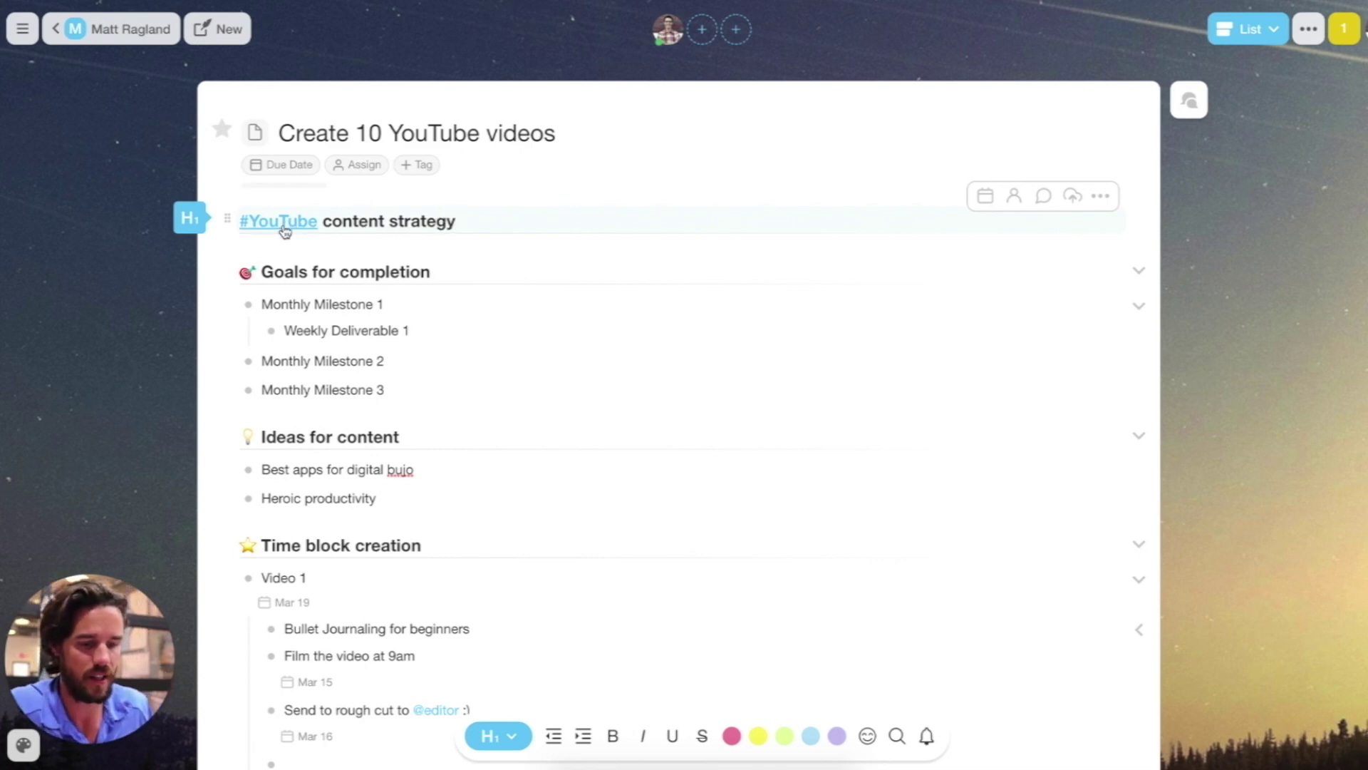
Step: Filter the project by the #YouTube tag, and clear the filter to show the whole list again
{"action": "left_click", "coordinate": [286, 228]}
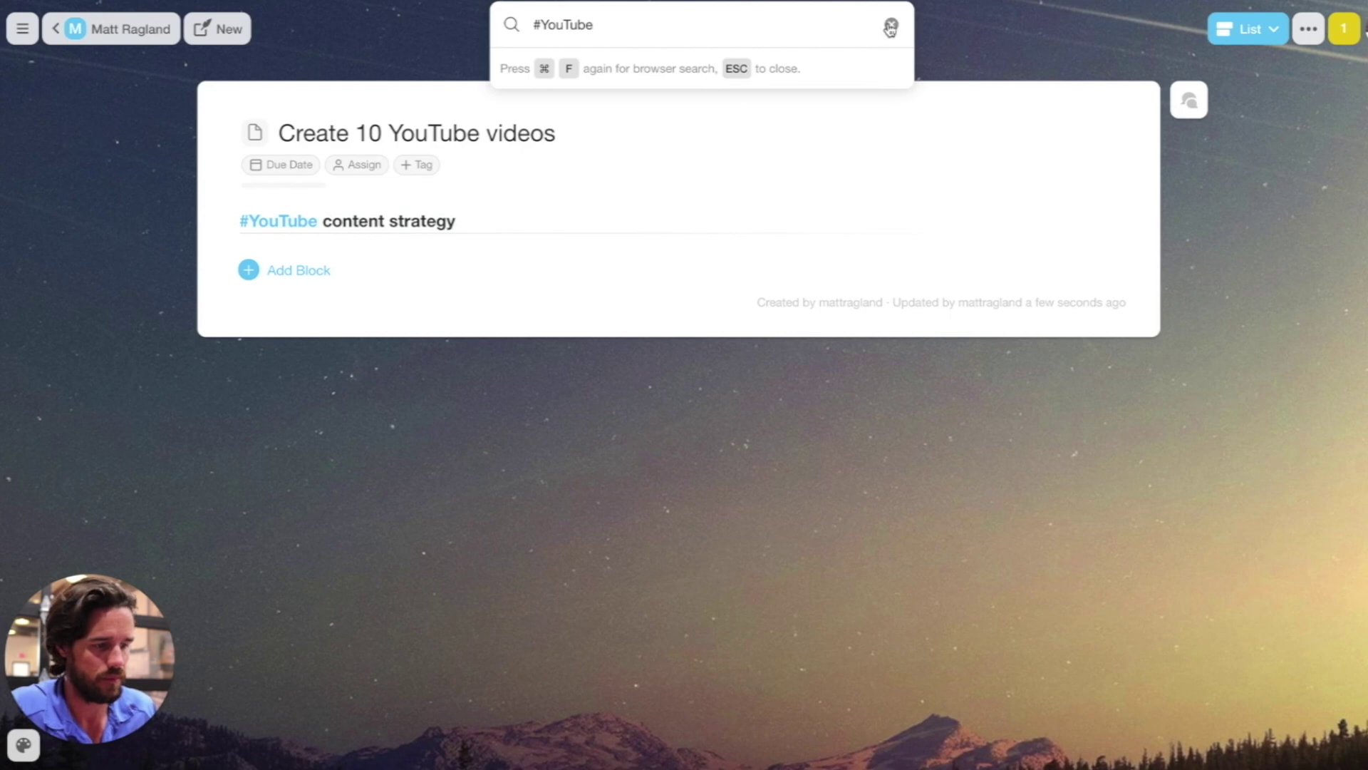
{"action": "left_click", "coordinate": [891, 28]}
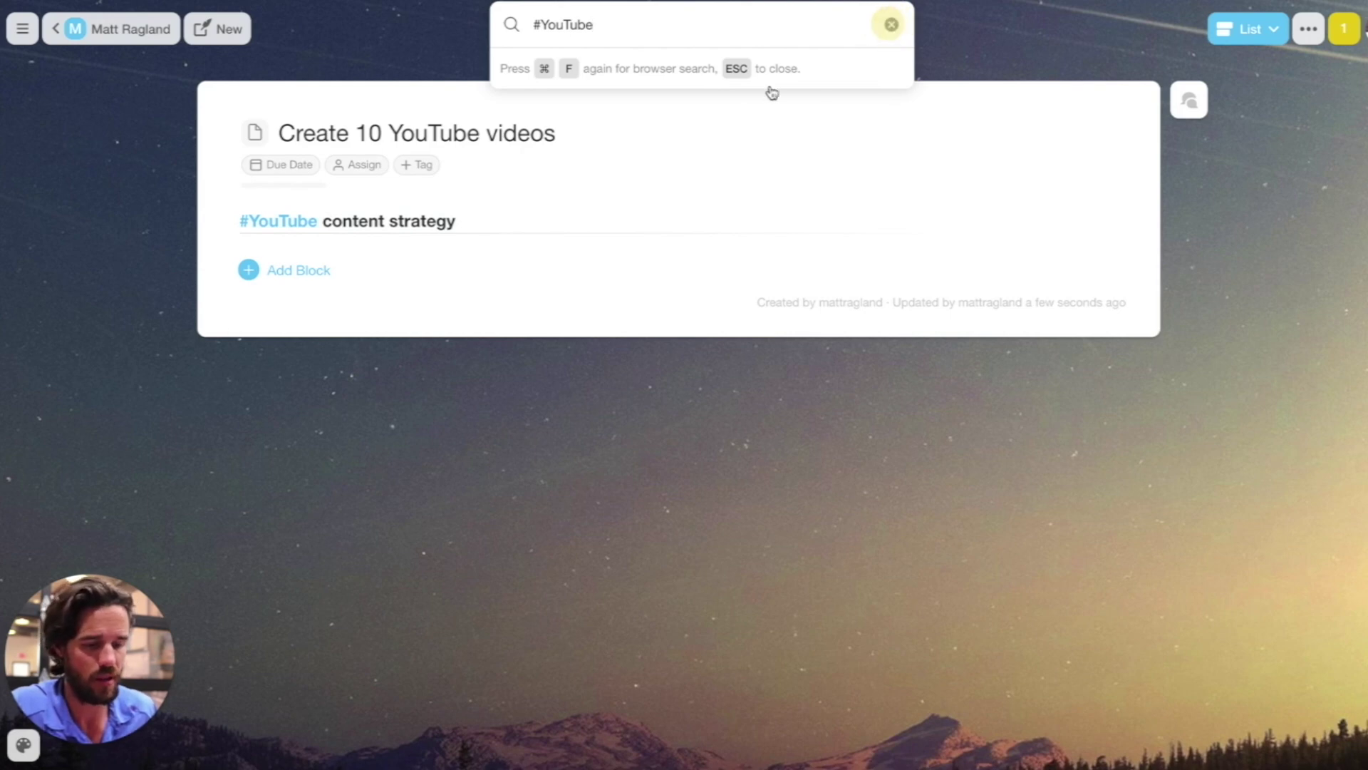
{"action": "scroll", "coordinate": [374, 310], "scroll_direction": "down", "scroll_amount": 3}
{"action": "scroll", "coordinate": [373, 310], "scroll_direction": "up", "scroll_amount": 3}
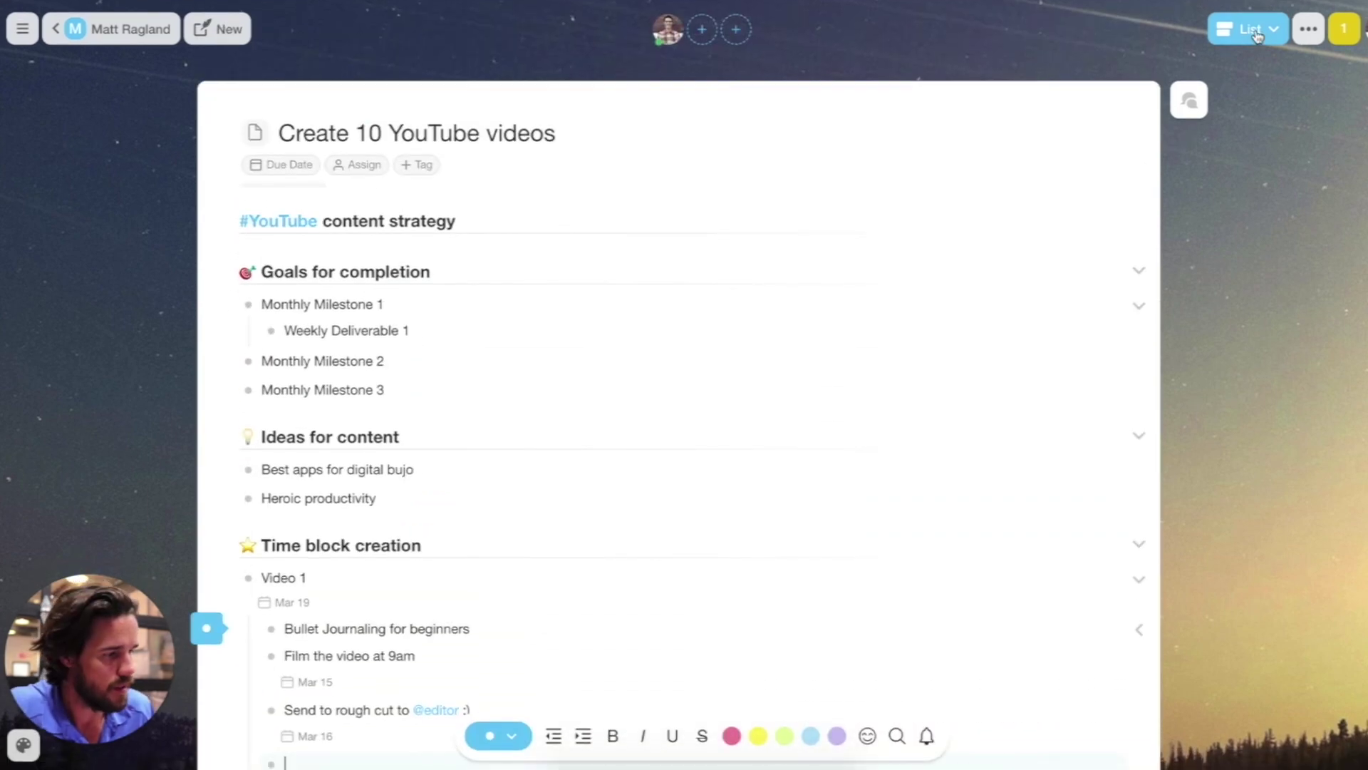
Step: Switch the project to the Board view and look through its columns from the project title to "Time block creation"
{"action": "left_click", "coordinate": [1247, 28]}
{"action": "left_click", "coordinate": [1149, 103]}
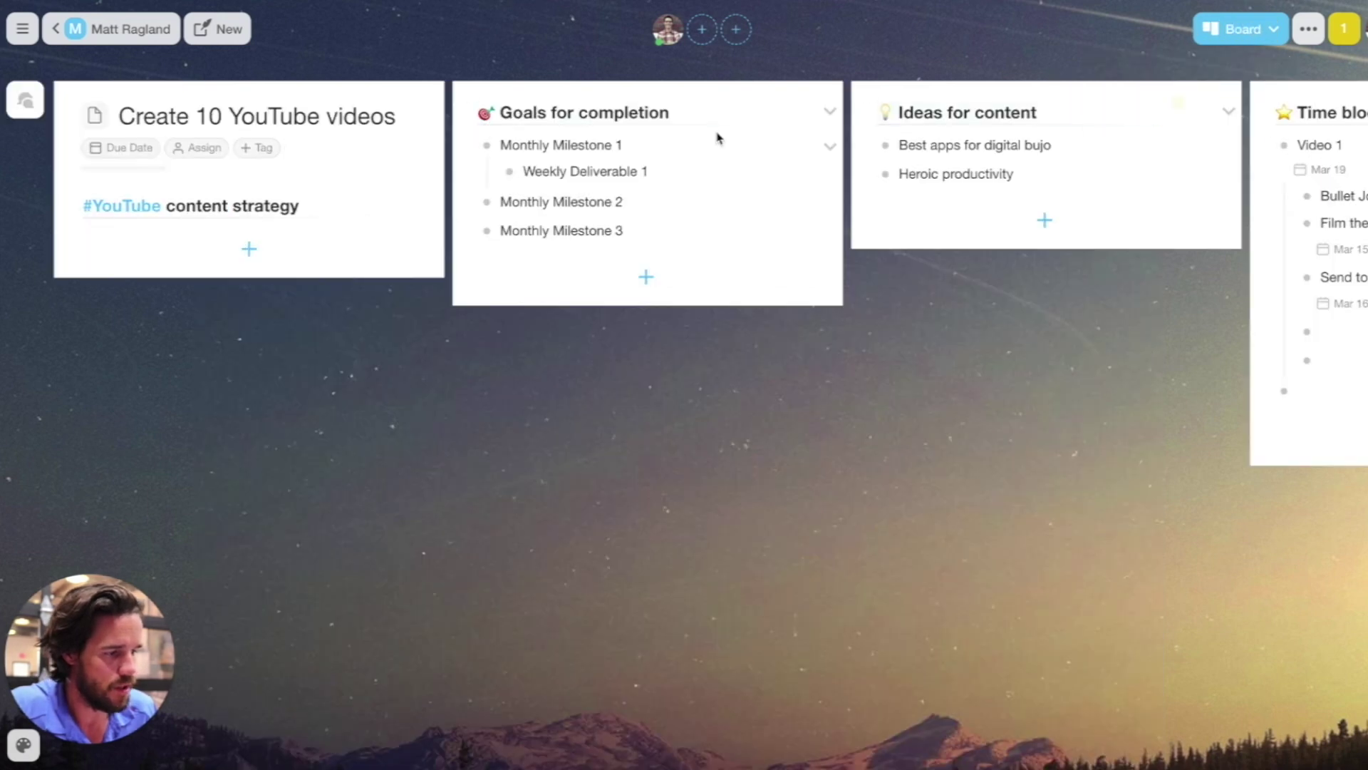
{"action": "scroll", "coordinate": [608, 228], "scroll_direction": "right", "scroll_amount": 5}
{"action": "scroll", "coordinate": [610, 236], "scroll_direction": "right", "scroll_amount": 2}
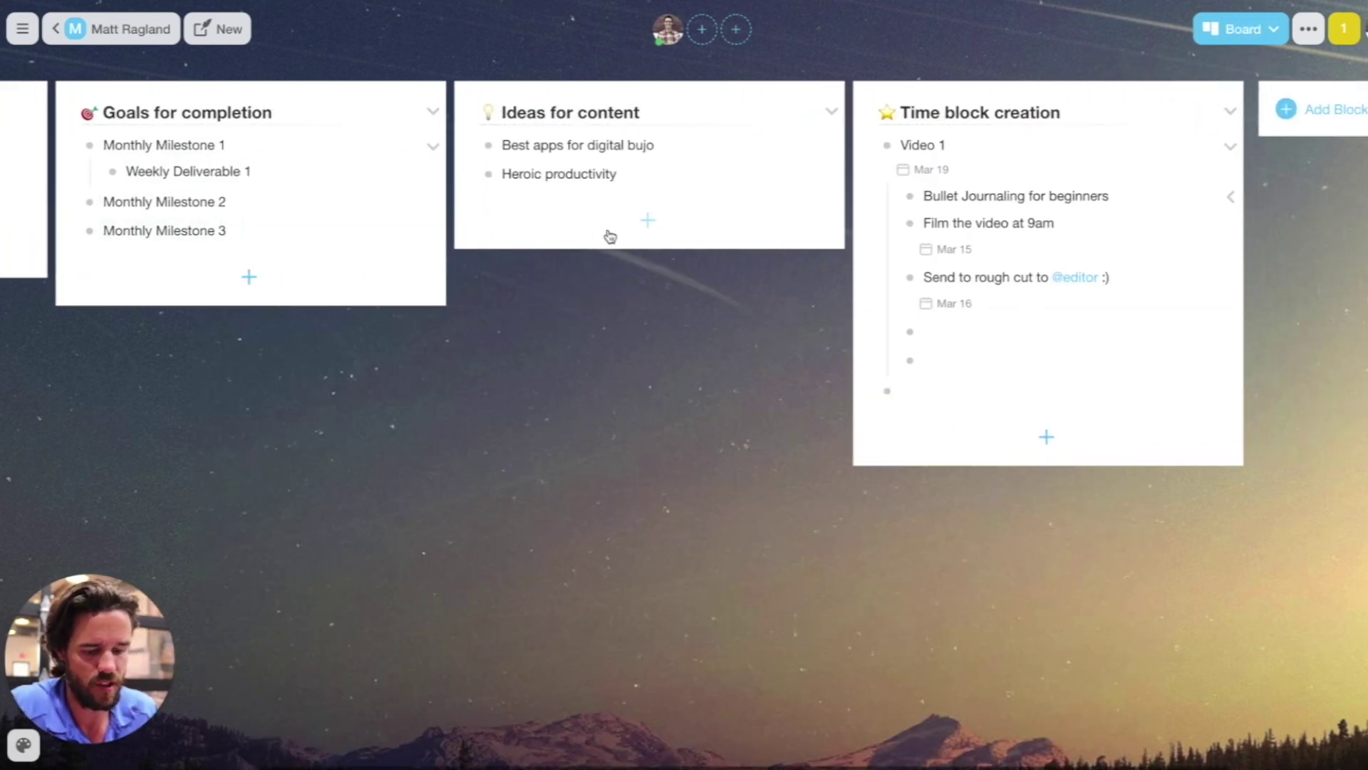
{"action": "scroll", "coordinate": [610, 236], "scroll_direction": "left", "scroll_amount": 6}
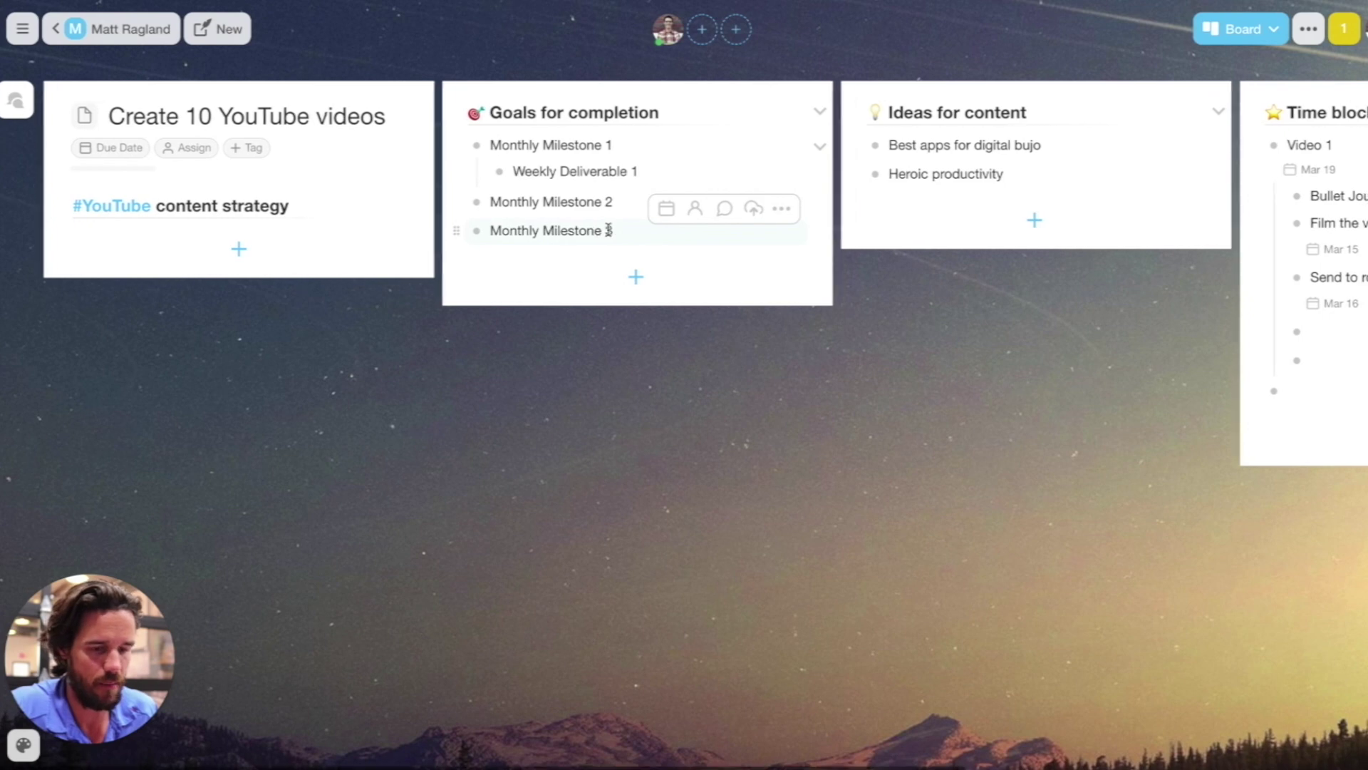
{"action": "scroll", "coordinate": [608, 229], "scroll_direction": "right", "scroll_amount": 5}
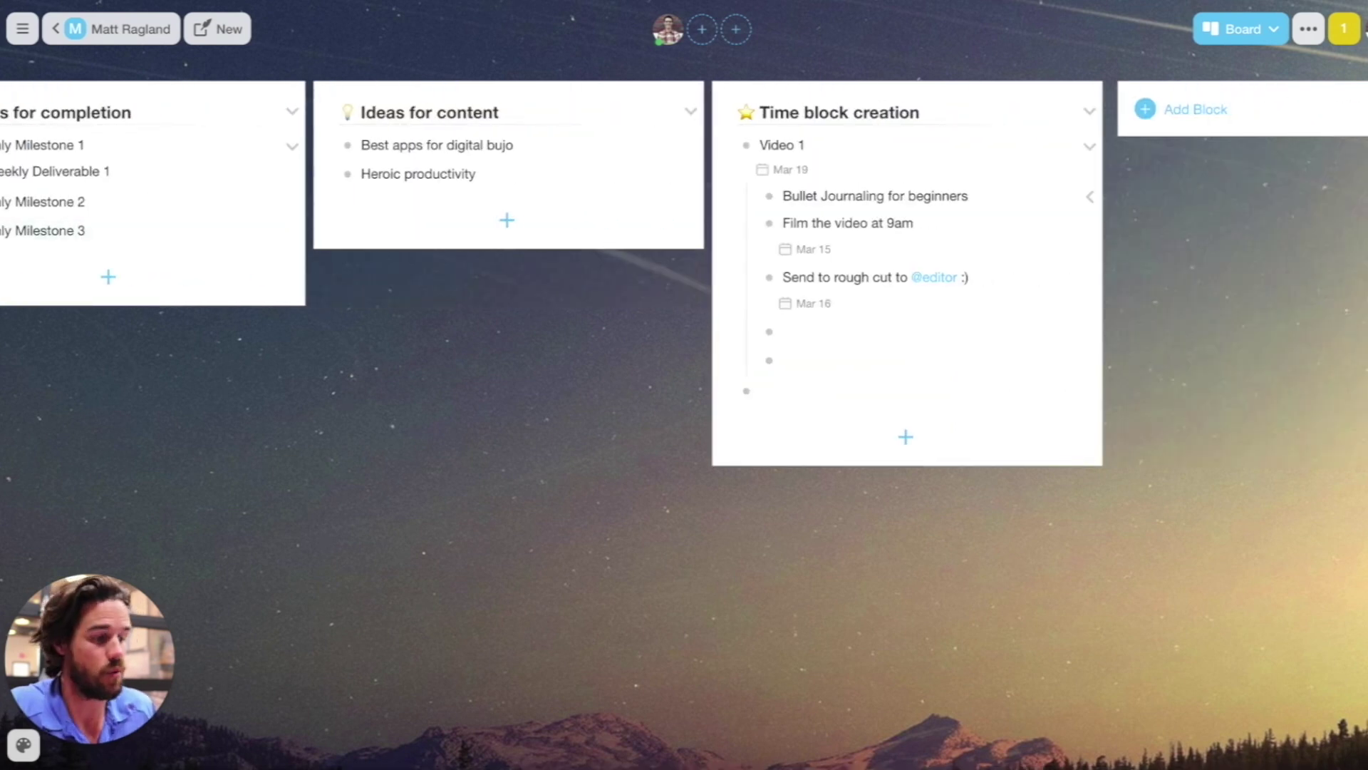
Step: Switch the project from the Board view to the Mindmap view
{"action": "left_click", "coordinate": [1241, 35]}
{"action": "left_click", "coordinate": [1169, 156]}
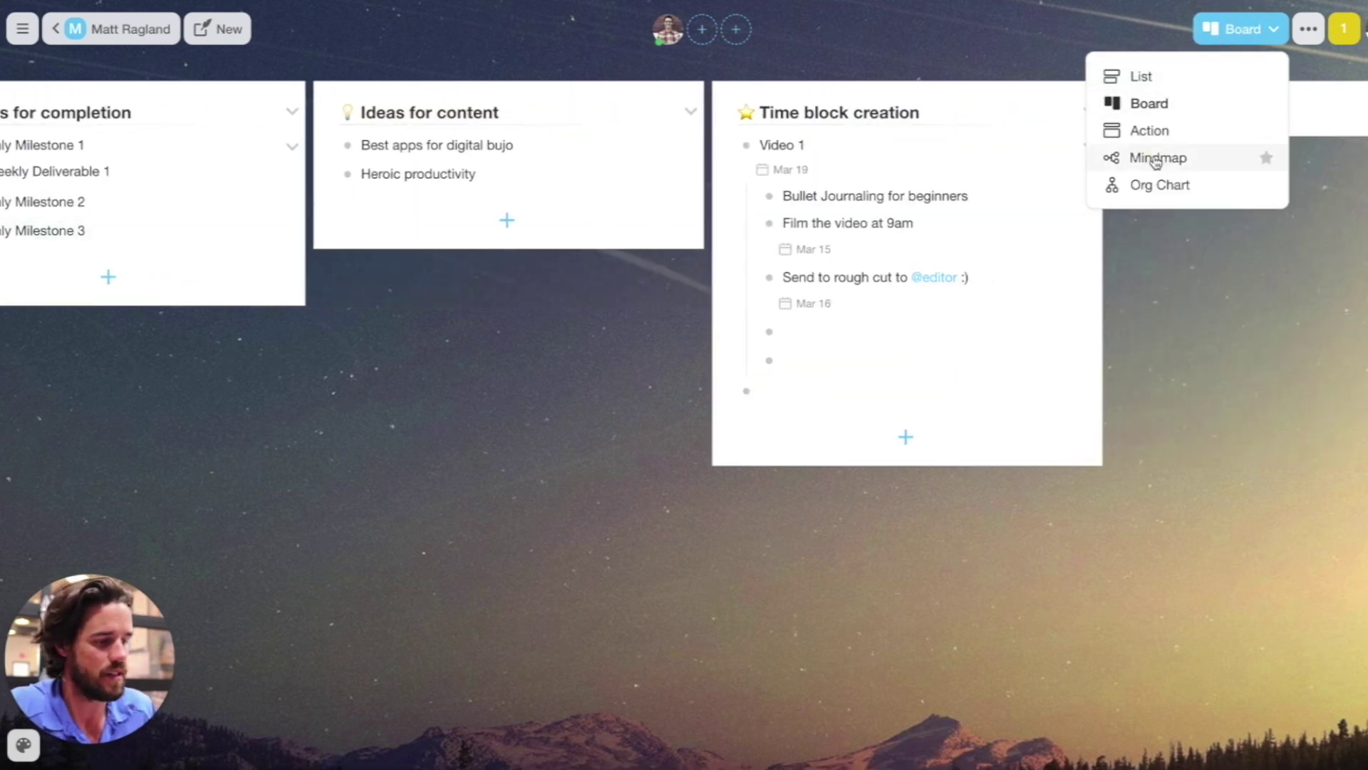
Step: Look through the project's mindmap from "Time block creation" back up to the "#YouTube content strategy" branch
{"action": "scroll", "coordinate": [360, 473], "scroll_direction": "down", "scroll_amount": 7}
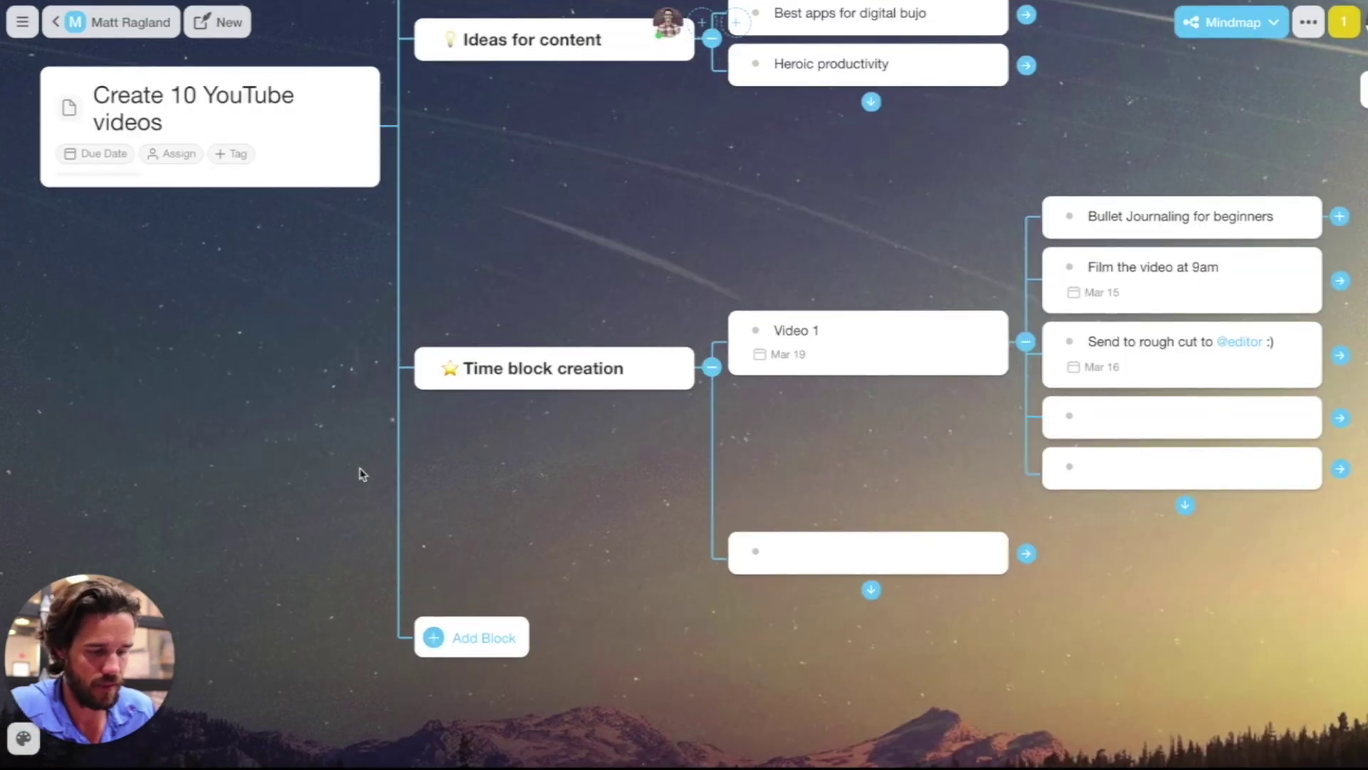
{"action": "scroll", "coordinate": [568, 446], "scroll_direction": "up", "scroll_amount": 4}
{"action": "scroll", "coordinate": [265, 173], "scroll_direction": "up", "scroll_amount": 2}
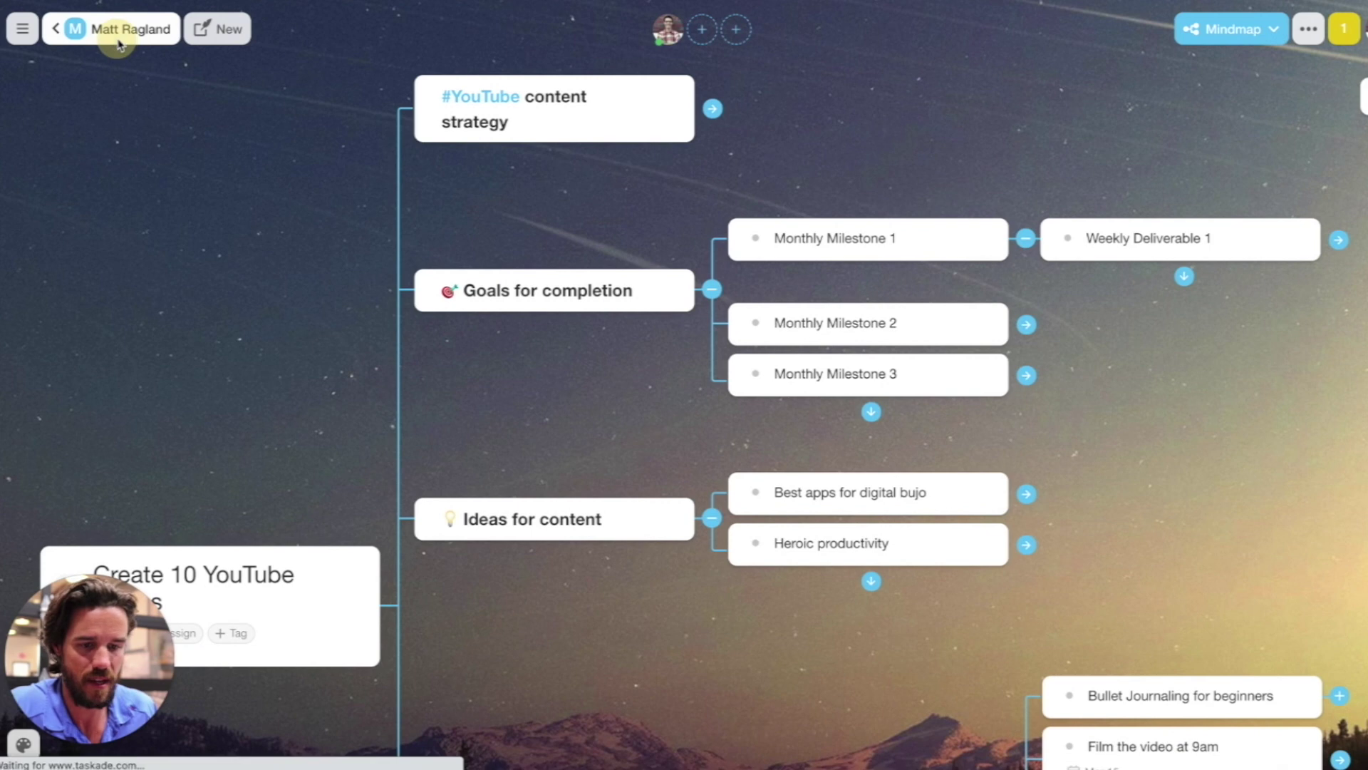
Step: Return to the workspace's project list and open the "Daily Email Topics" project
{"action": "left_click", "coordinate": [114, 30]}
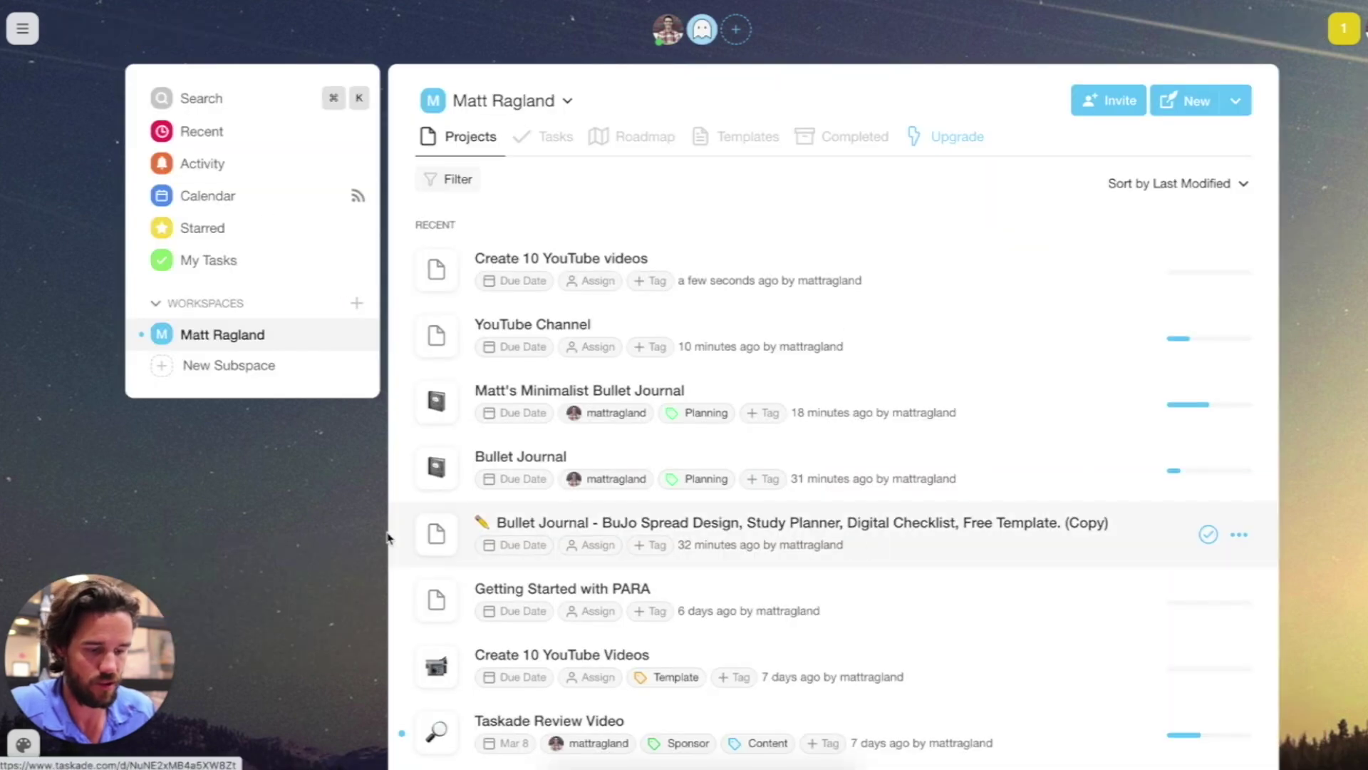
{"action": "scroll", "coordinate": [388, 538], "scroll_direction": "down", "scroll_amount": 3}
{"action": "scroll", "coordinate": [388, 538], "scroll_direction": "down", "scroll_amount": 1}
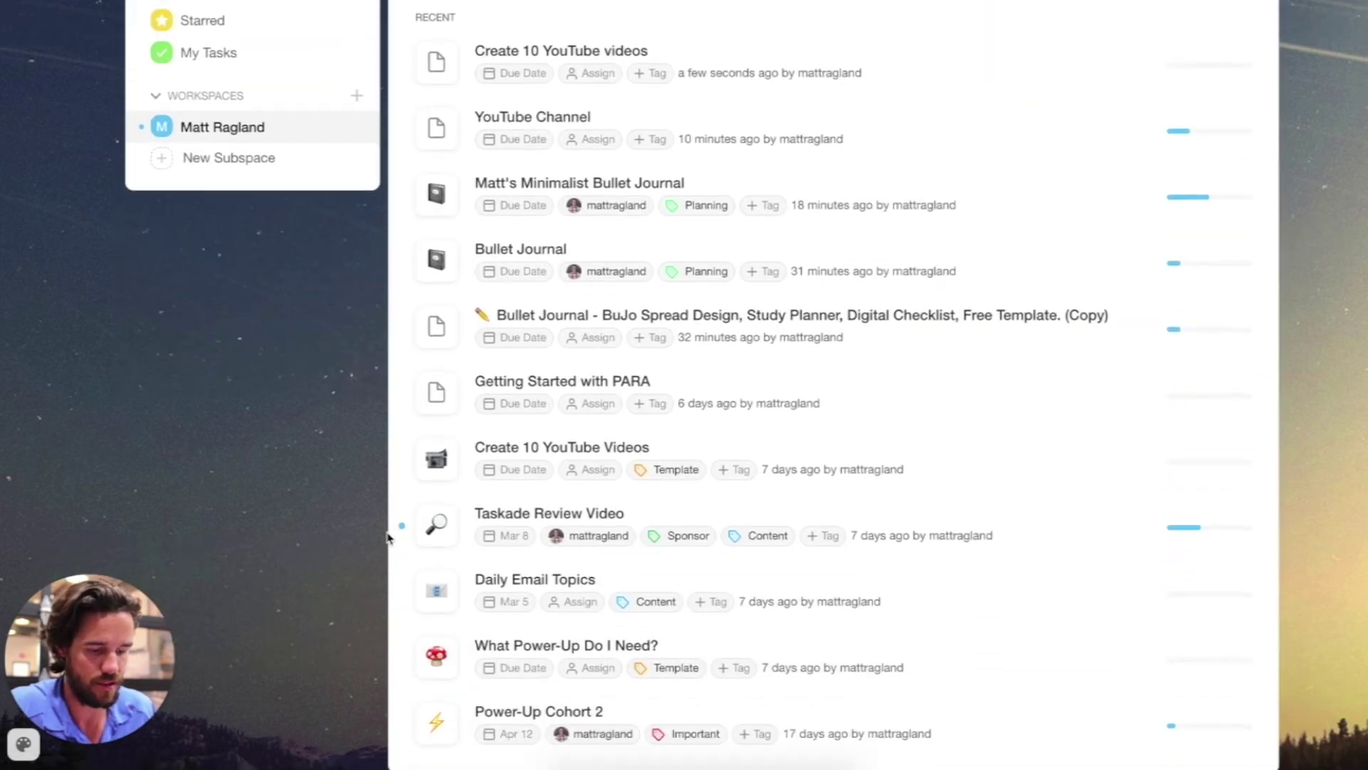
{"action": "left_click", "coordinate": [530, 580]}
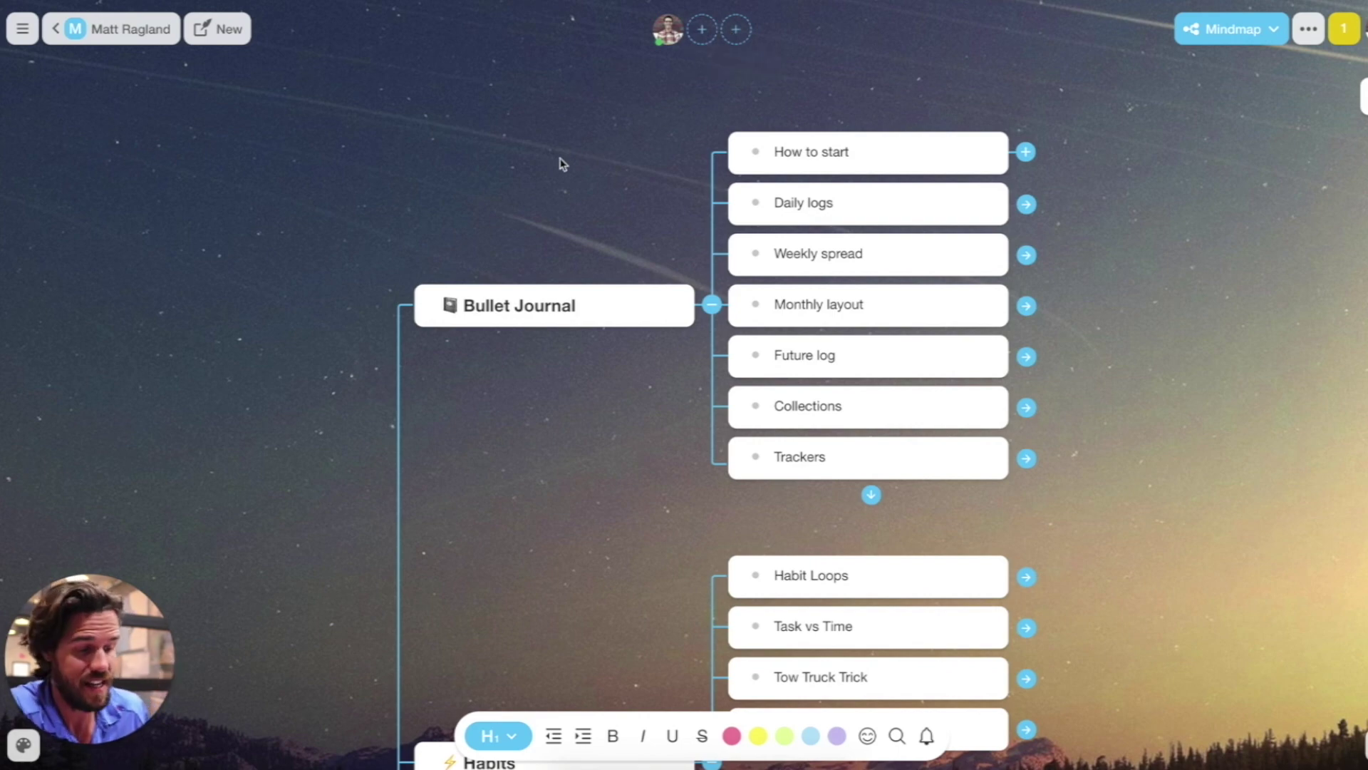
Step: Look through the Daily Email Topics mindmap from "Bullet Journal" to "Other Topics", and return to the workspace's project list
{"action": "scroll", "coordinate": [560, 163], "scroll_direction": "down", "scroll_amount": 8}
{"action": "scroll", "coordinate": [560, 163], "scroll_direction": "down", "scroll_amount": 12}
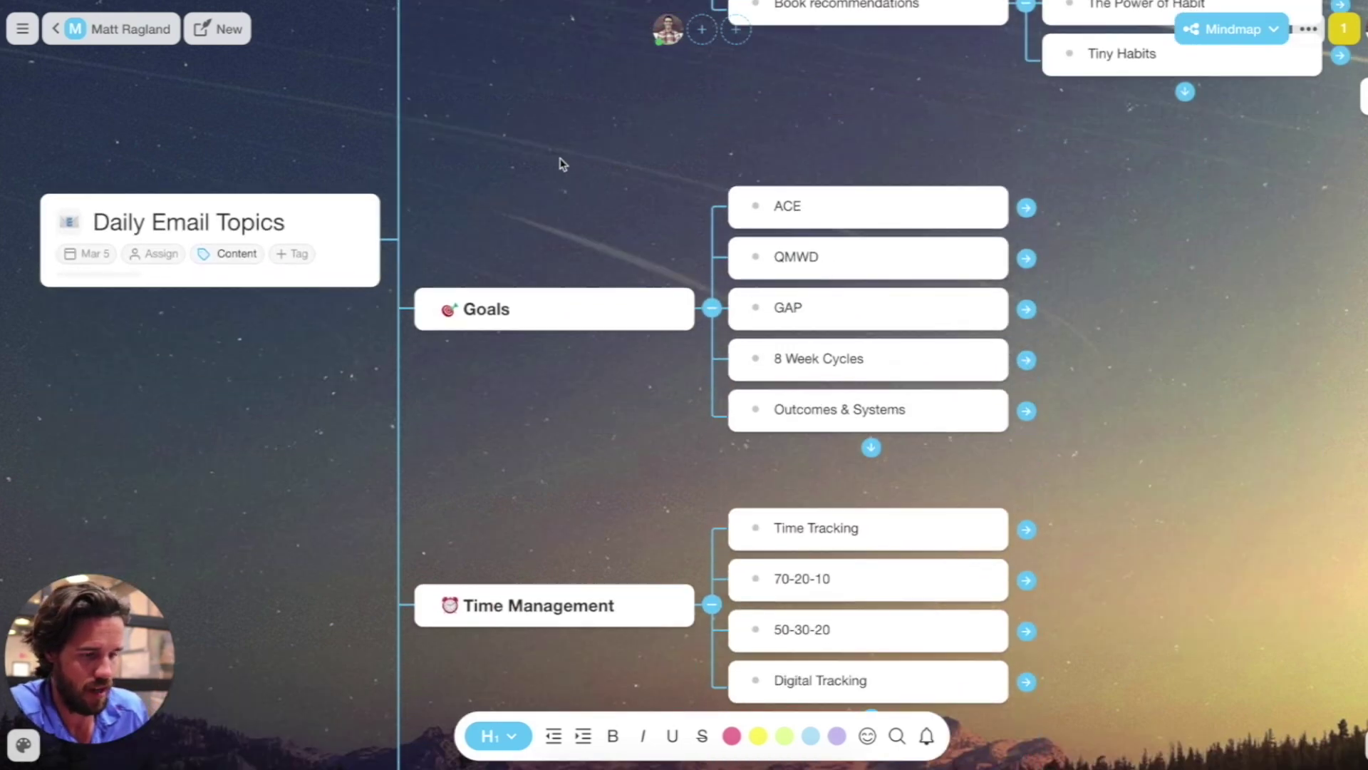
{"action": "scroll", "coordinate": [560, 162], "scroll_direction": "up", "scroll_amount": 5}
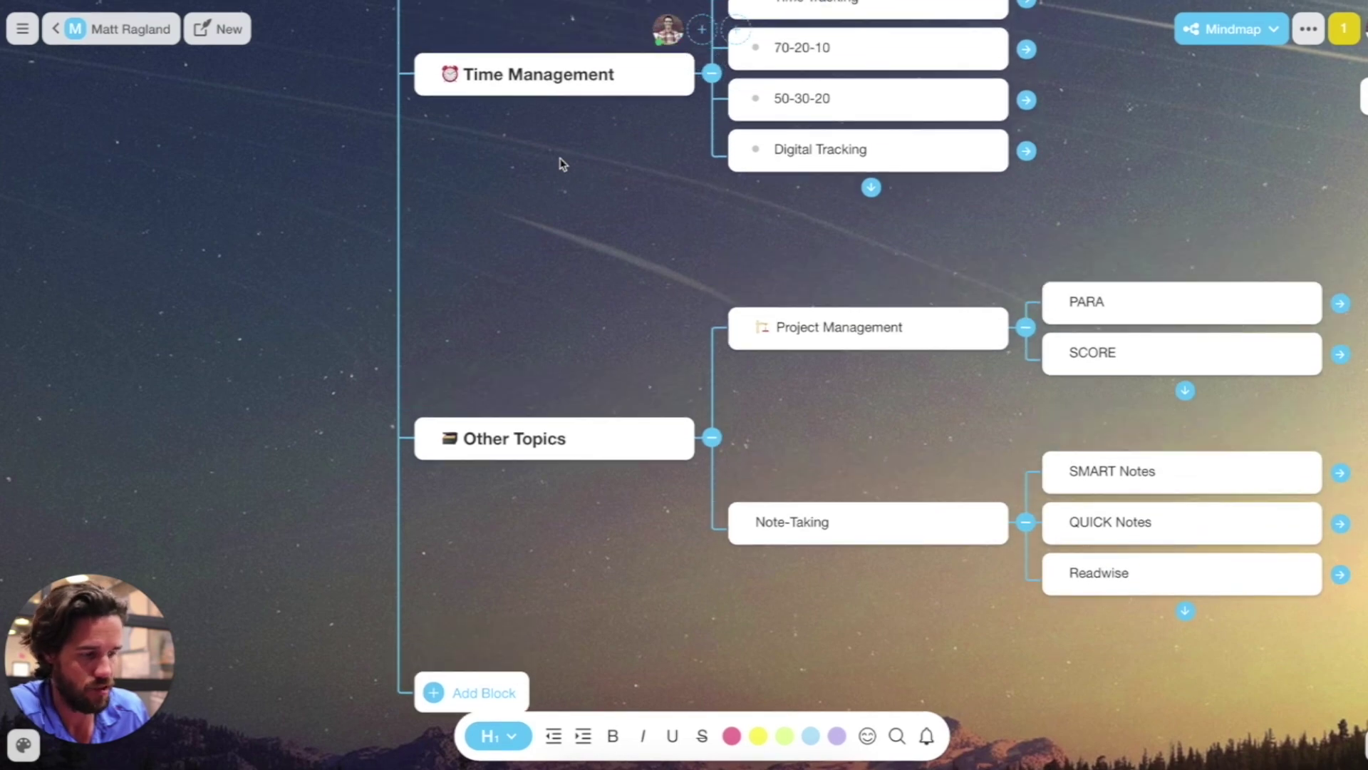
{"action": "scroll", "coordinate": [560, 163], "scroll_direction": "up", "scroll_amount": 5}
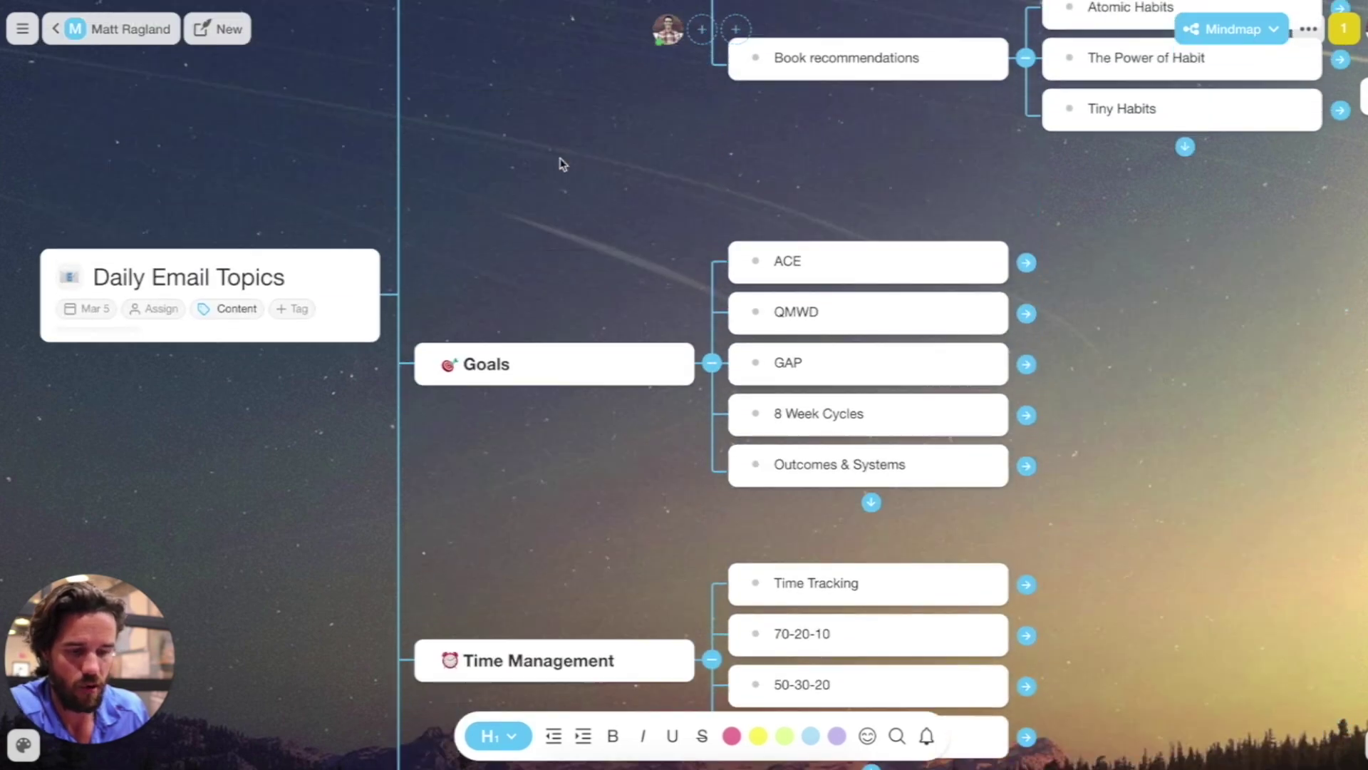
{"action": "scroll", "coordinate": [202, 368], "scroll_direction": "up", "scroll_amount": 10}
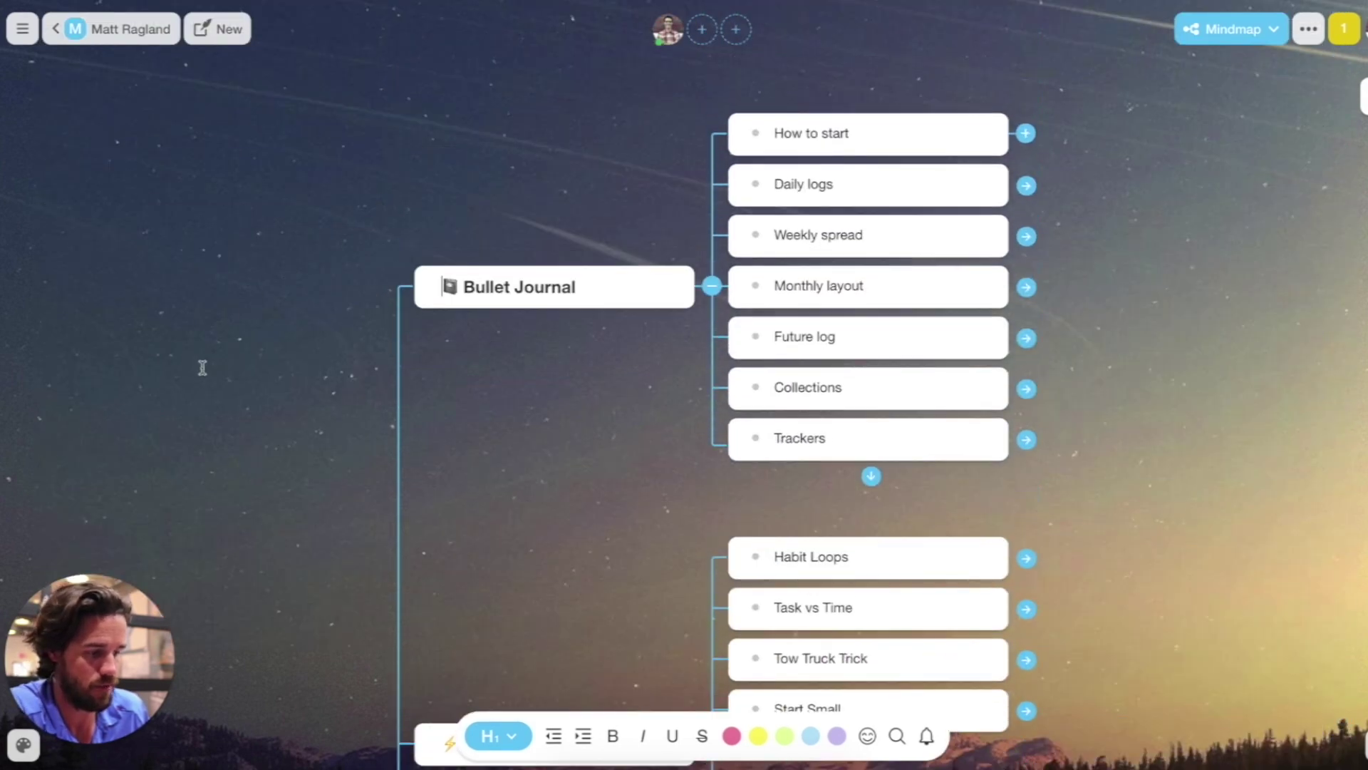
{"action": "left_click", "coordinate": [129, 33]}
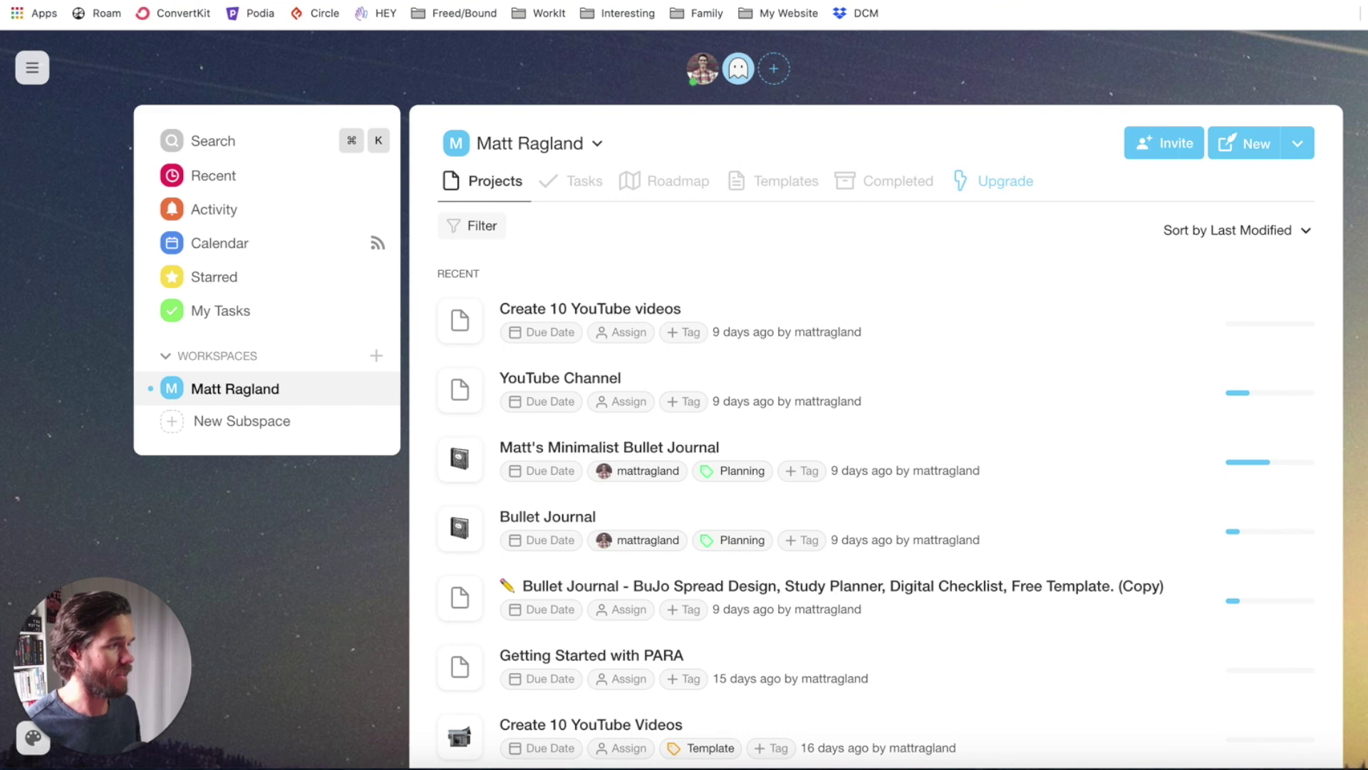
Step: Open the Taskade downloads page and install the Taskade browser extension for Chrome
{"action": "left_click", "coordinate": [1367, 68]}
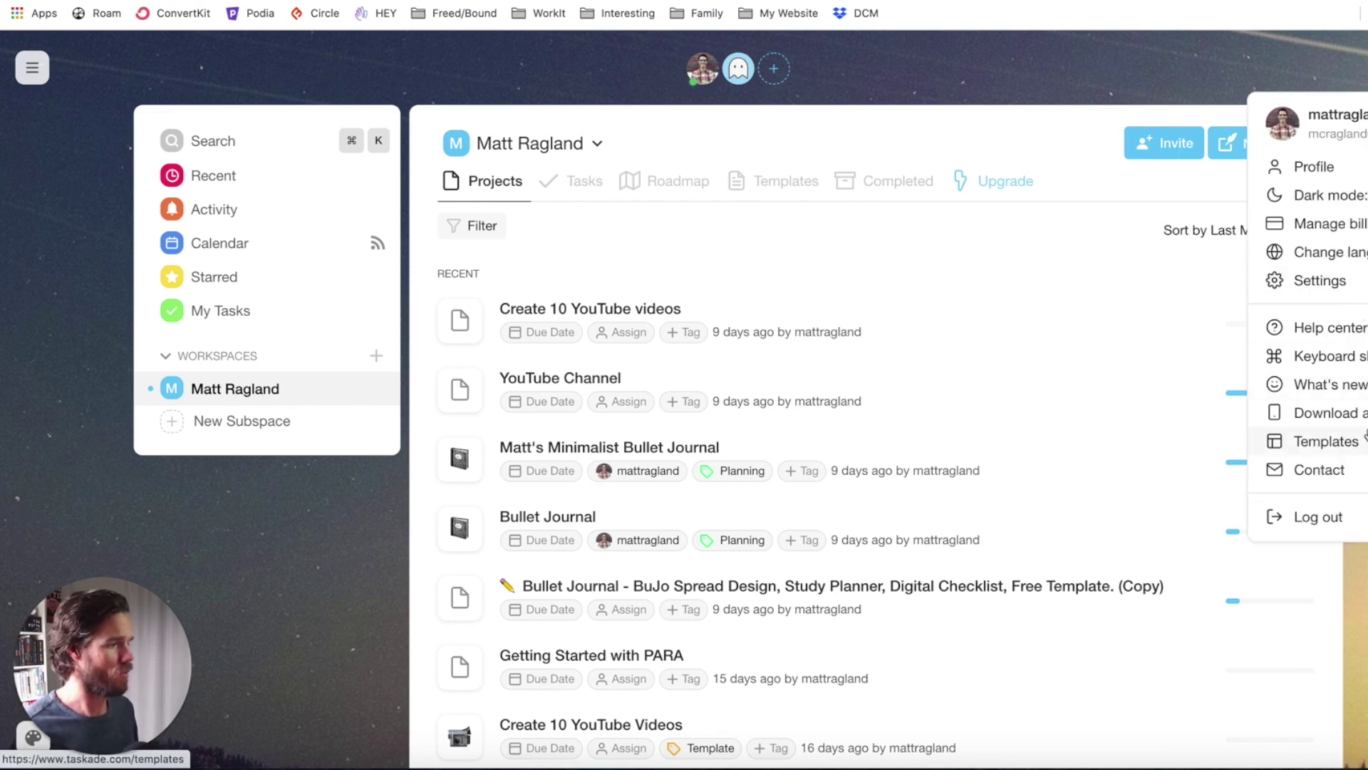
{"action": "left_click", "coordinate": [1325, 413]}
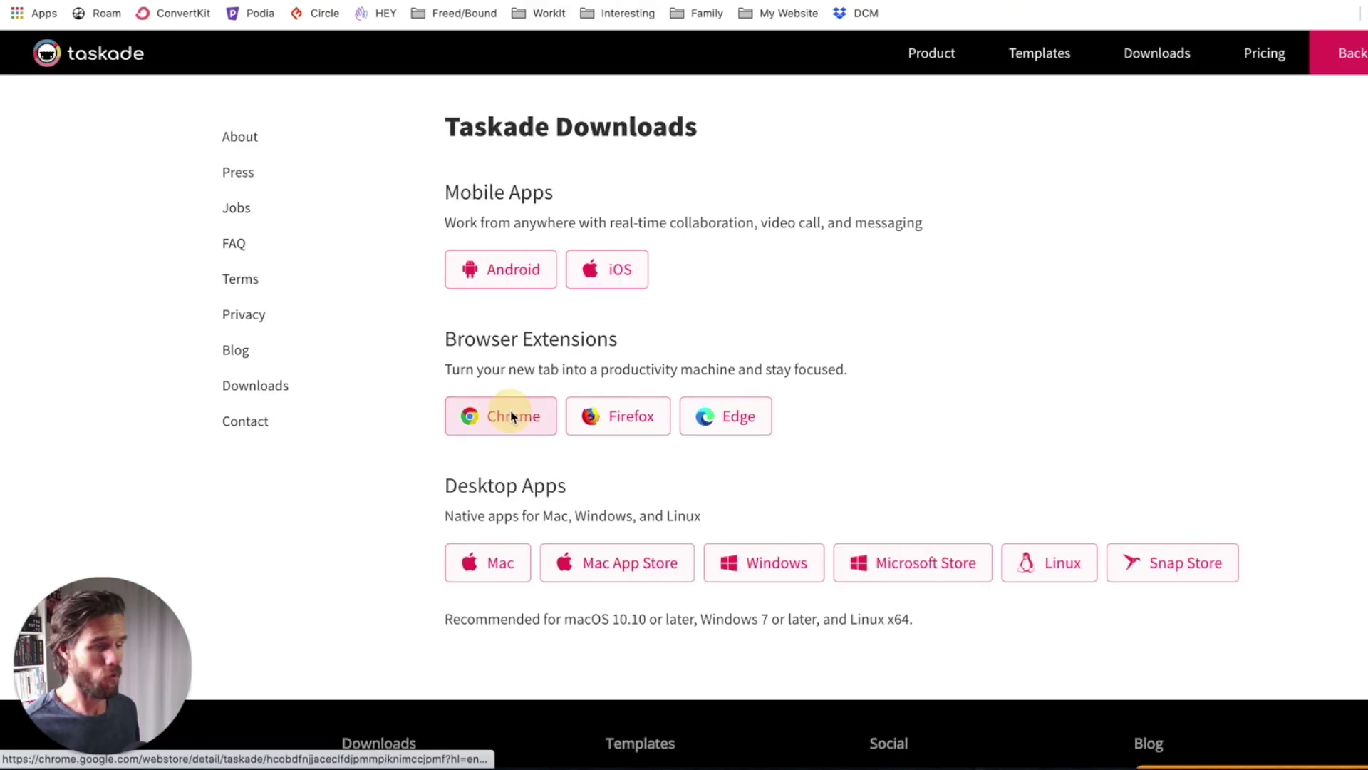
{"action": "left_click", "coordinate": [513, 418]}
{"action": "left_click", "coordinate": [1130, 184]}
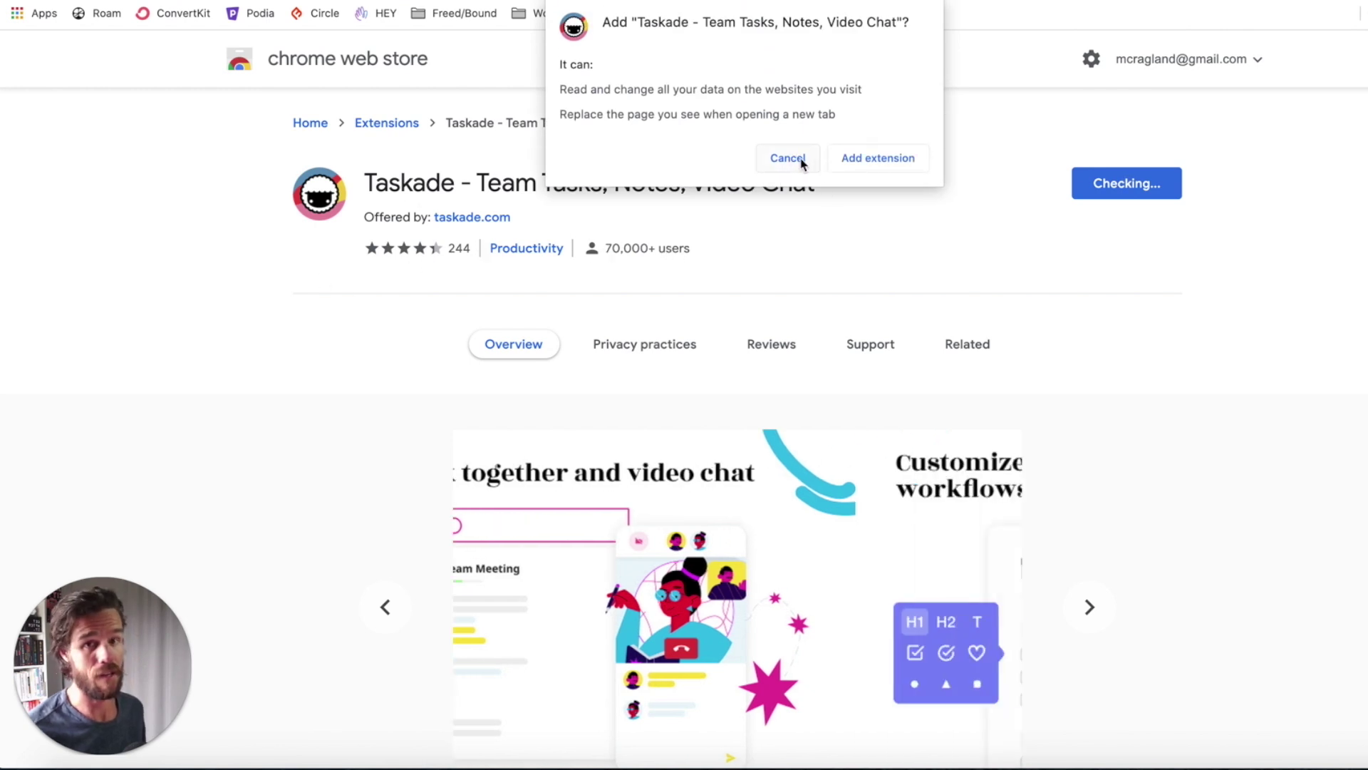
{"action": "left_click", "coordinate": [883, 163]}
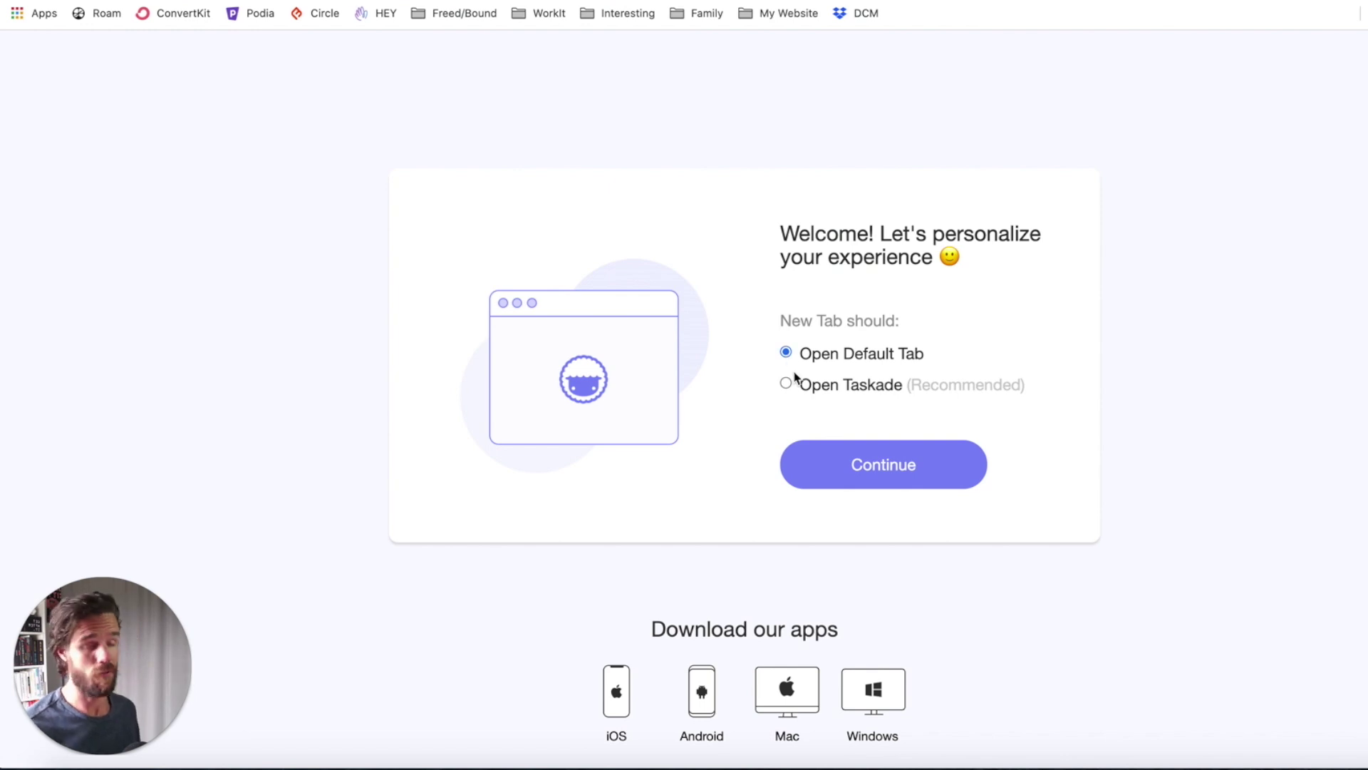
Step: Set the extension to open Taskade in new tabs, finish its setup, and open new browser tabs to test it
{"action": "left_click", "coordinate": [787, 385]}
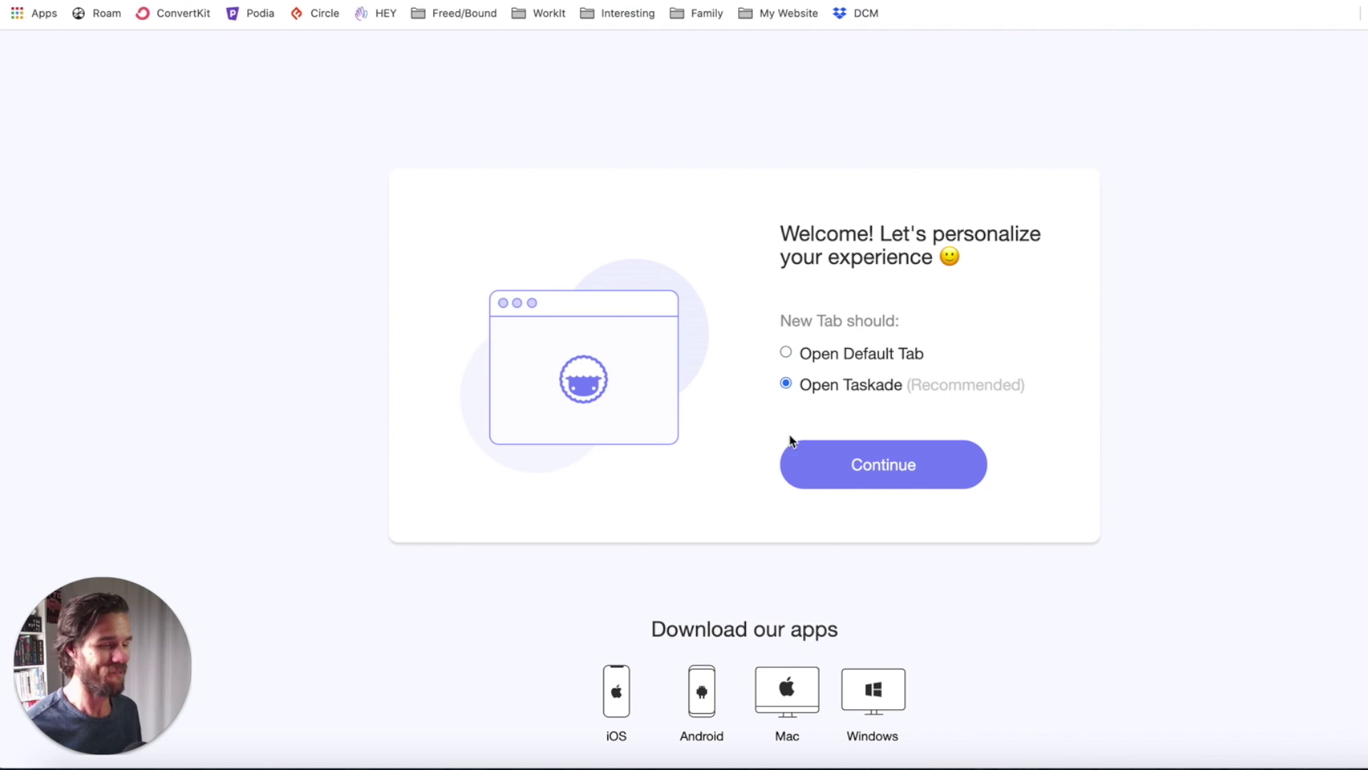
{"action": "left_click", "coordinate": [889, 473]}
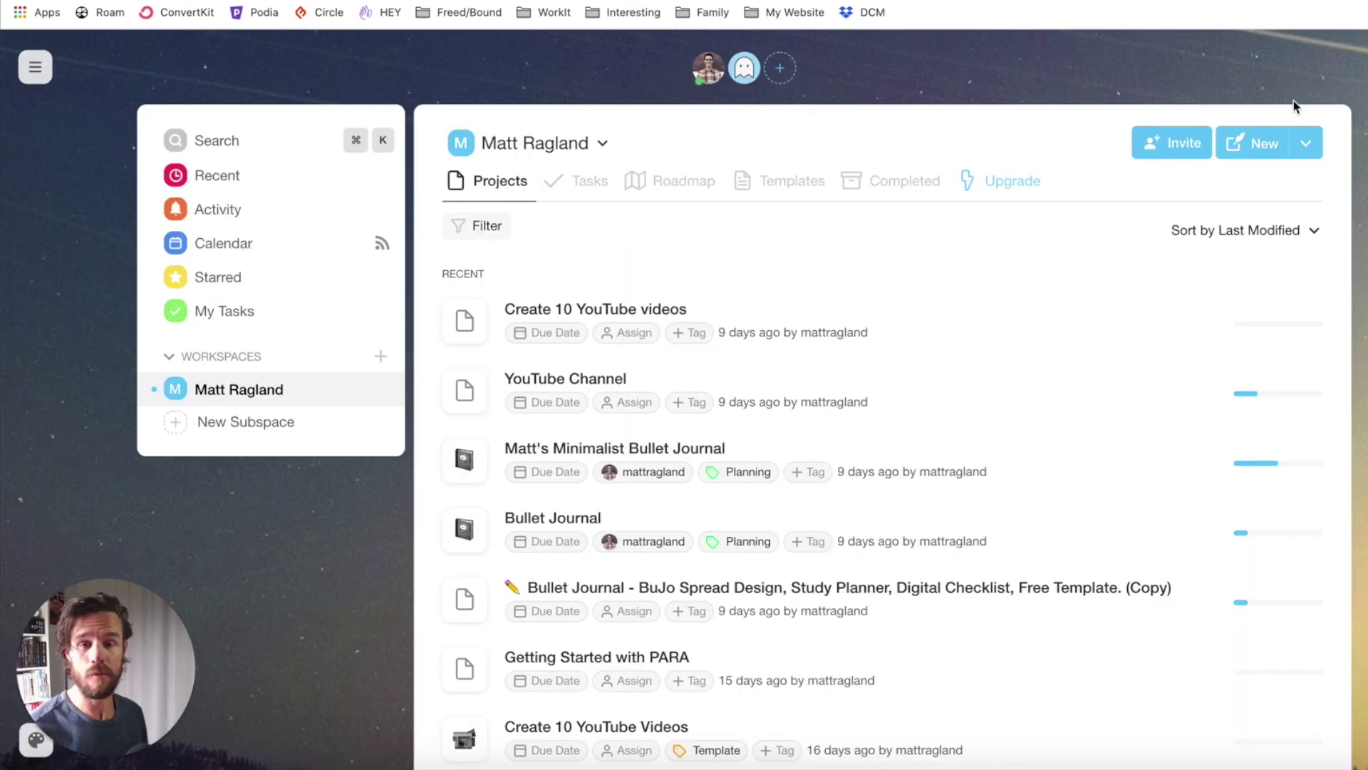
{"action": "key", "text": "super+t"}
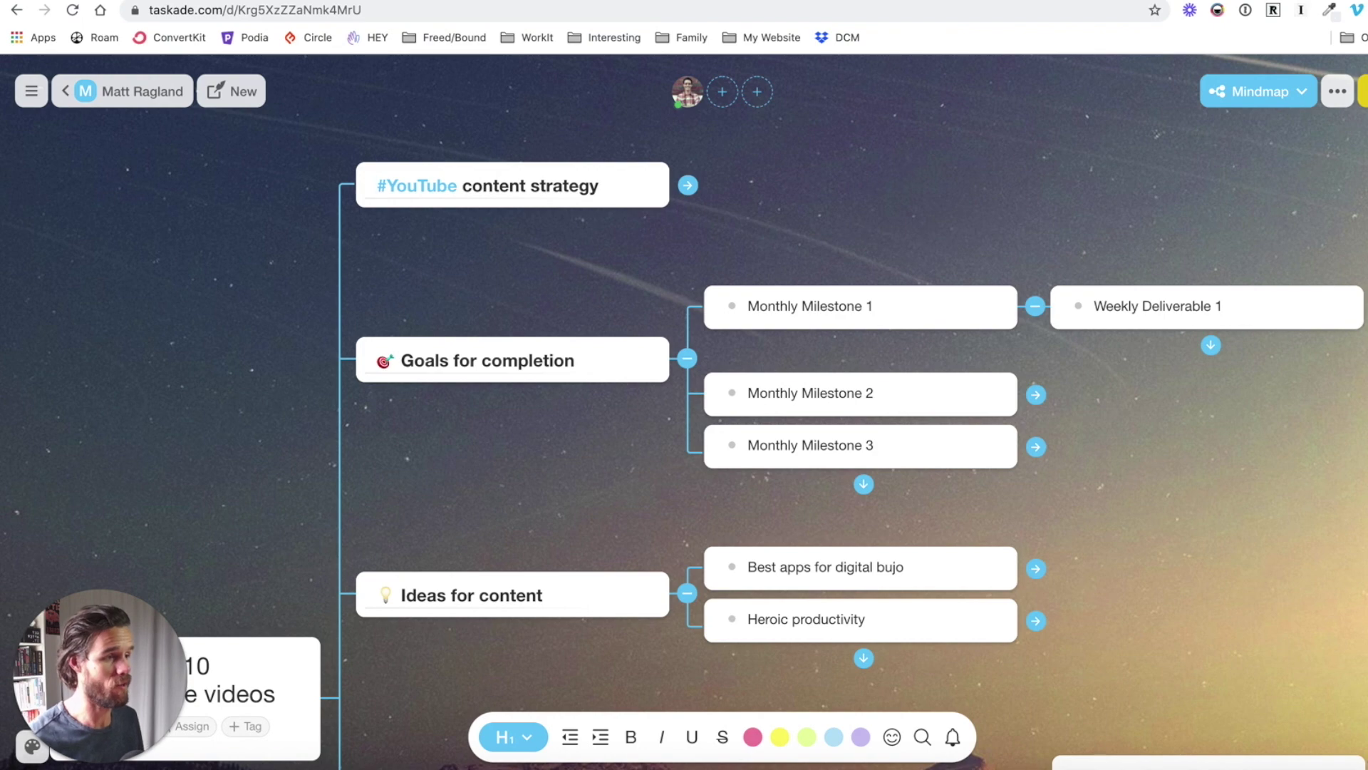
{"action": "key", "text": "super+t"}
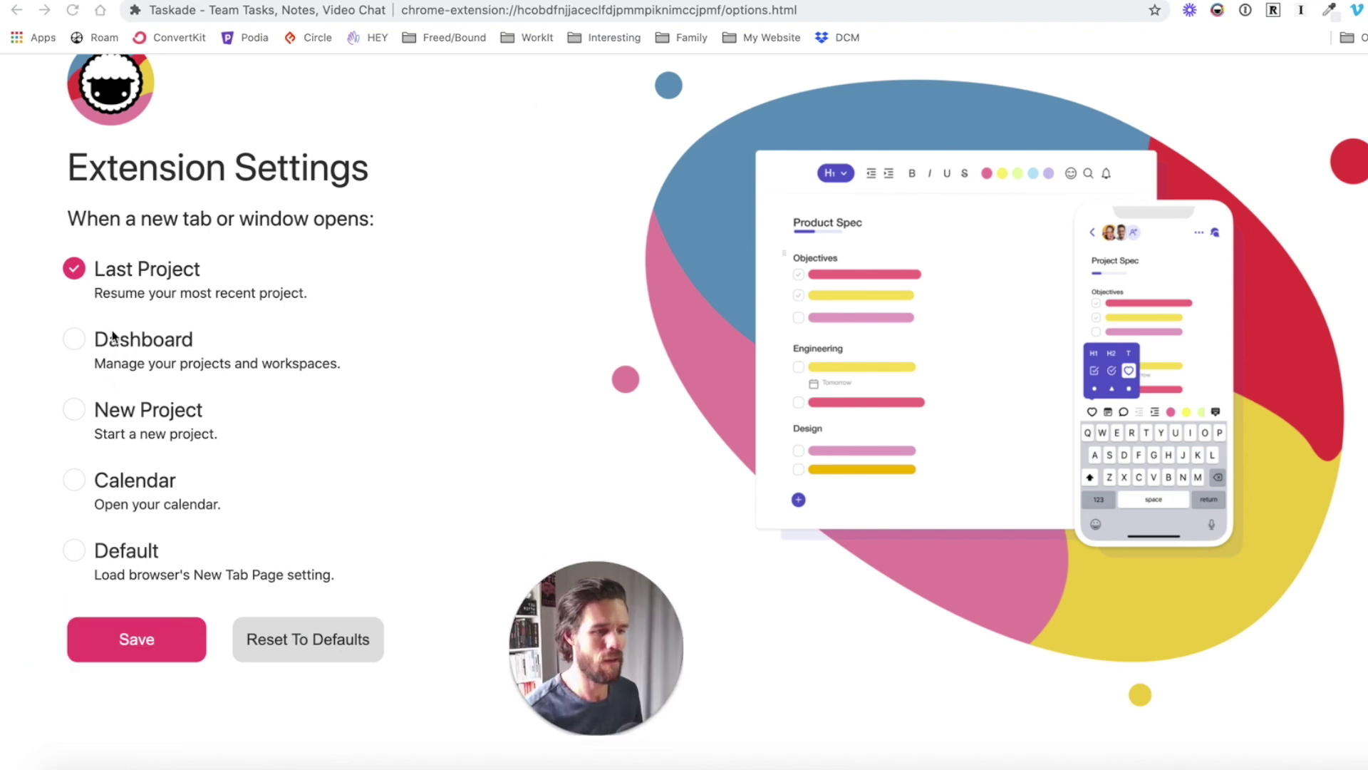
Step: Make the extension show the Dashboard in new tabs, save the setting, and test it with a new tab
{"action": "left_click", "coordinate": [75, 340]}
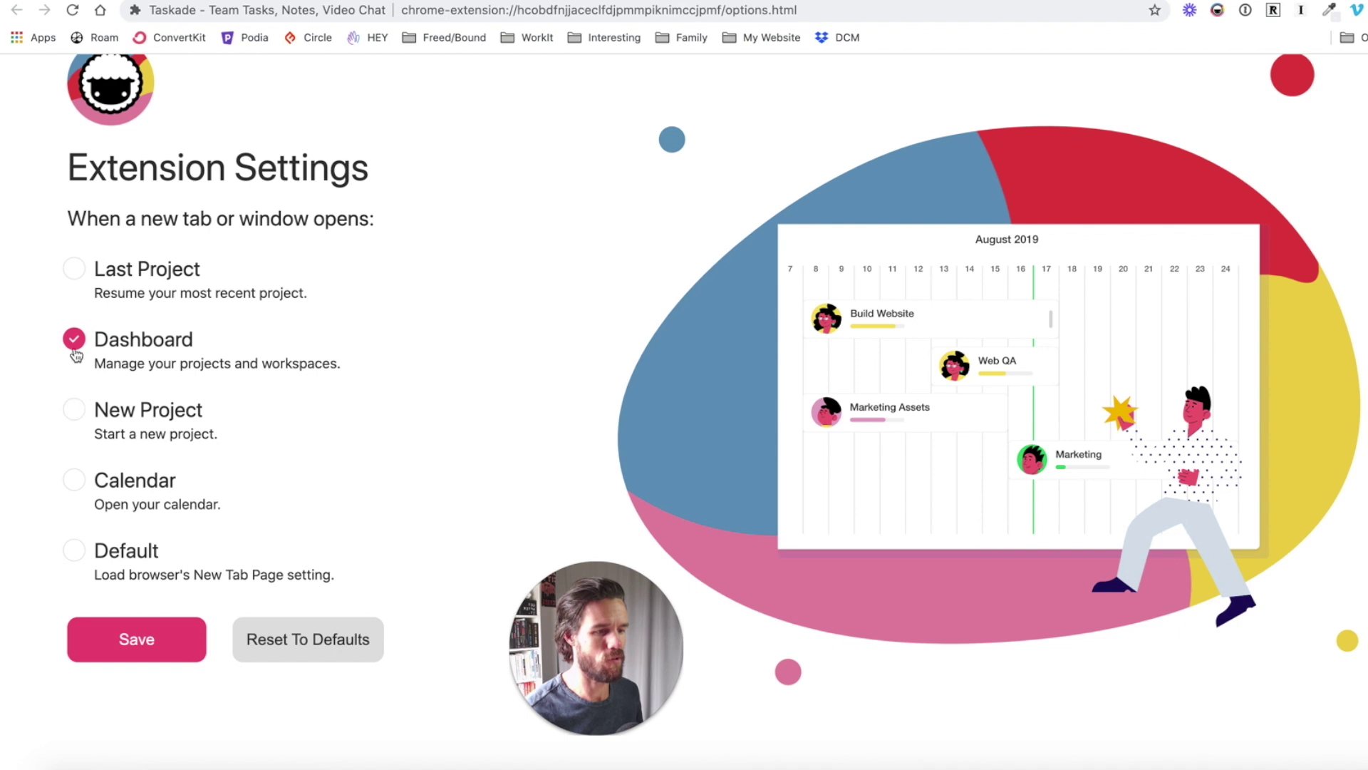
{"action": "left_click", "coordinate": [138, 636]}
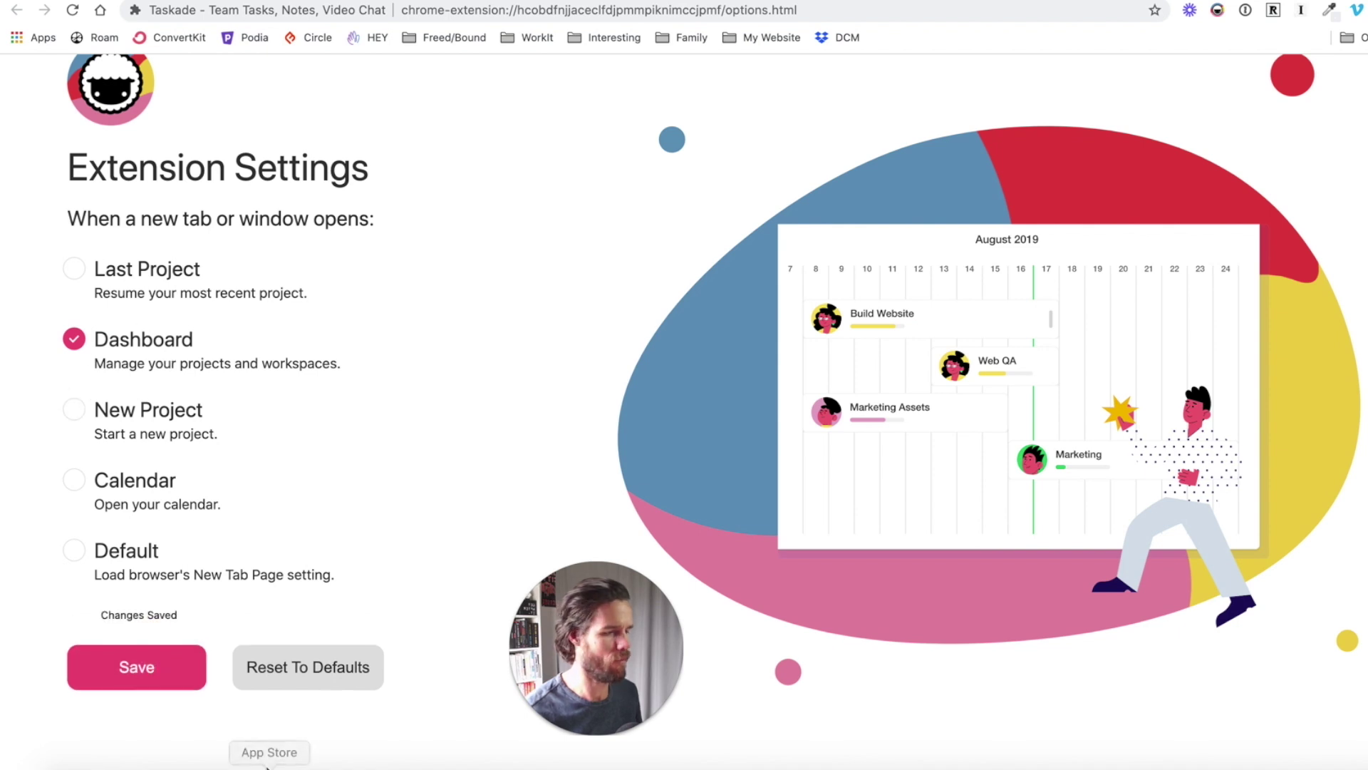
{"action": "key", "text": "super+t"}
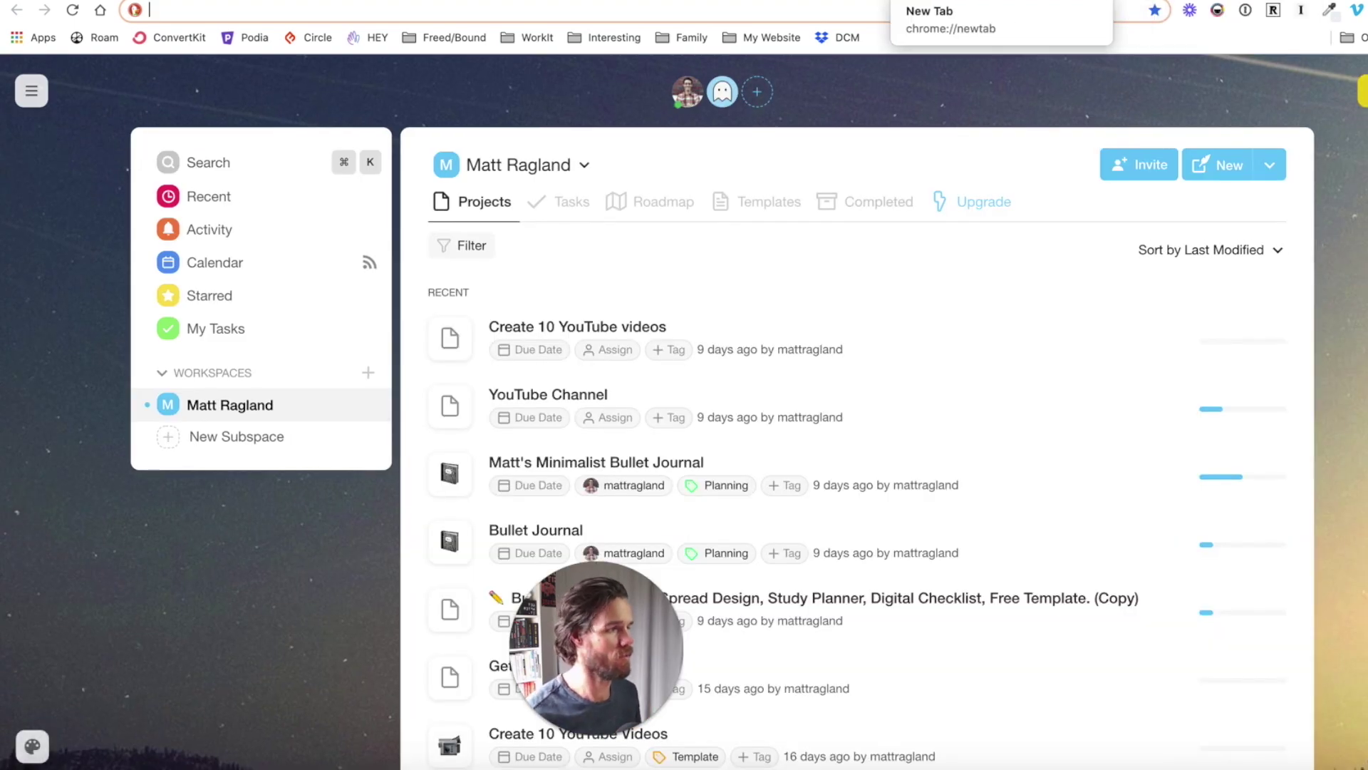
Step: Open the Taskade clipper on the "Two Phases of Taking Notes" article and check its clip text and target project
{"action": "left_click", "coordinate": [1089, 1]}
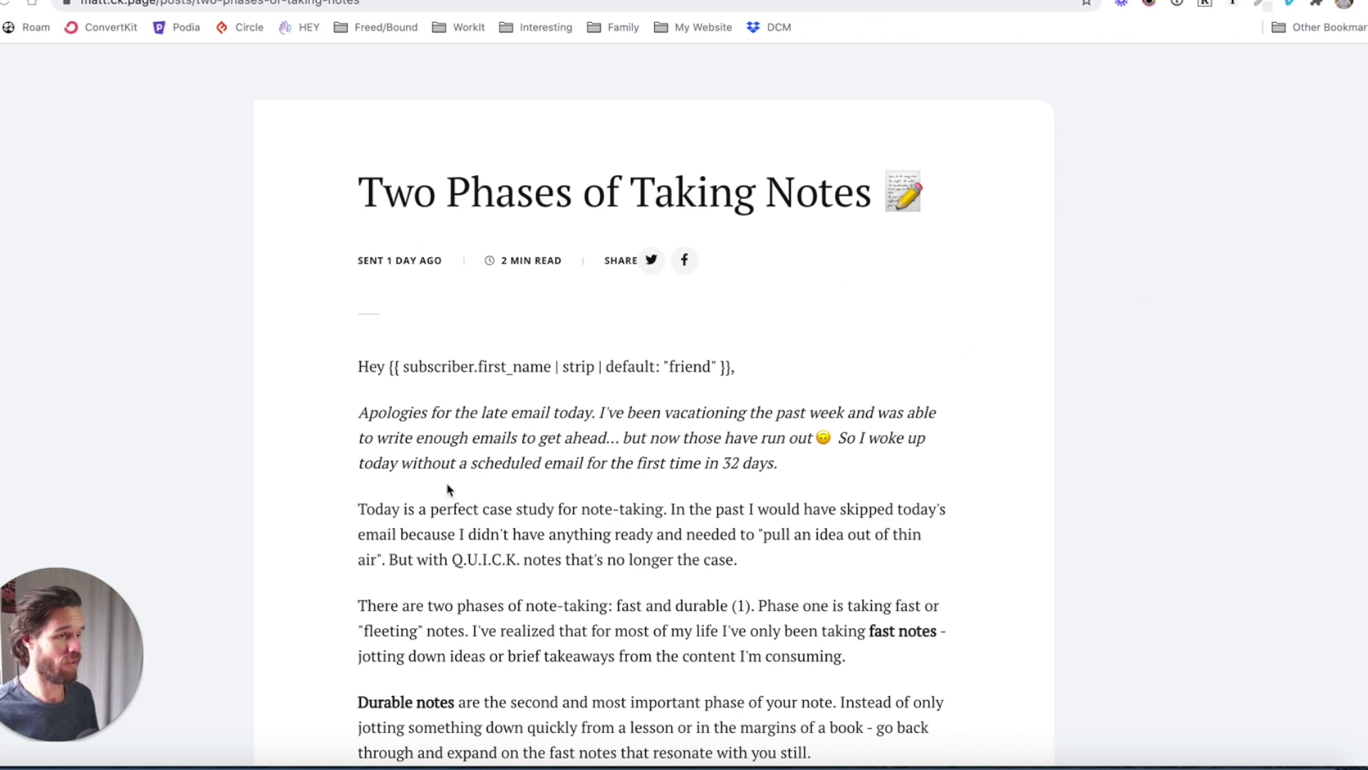
{"action": "left_click", "coordinate": [1149, 6]}
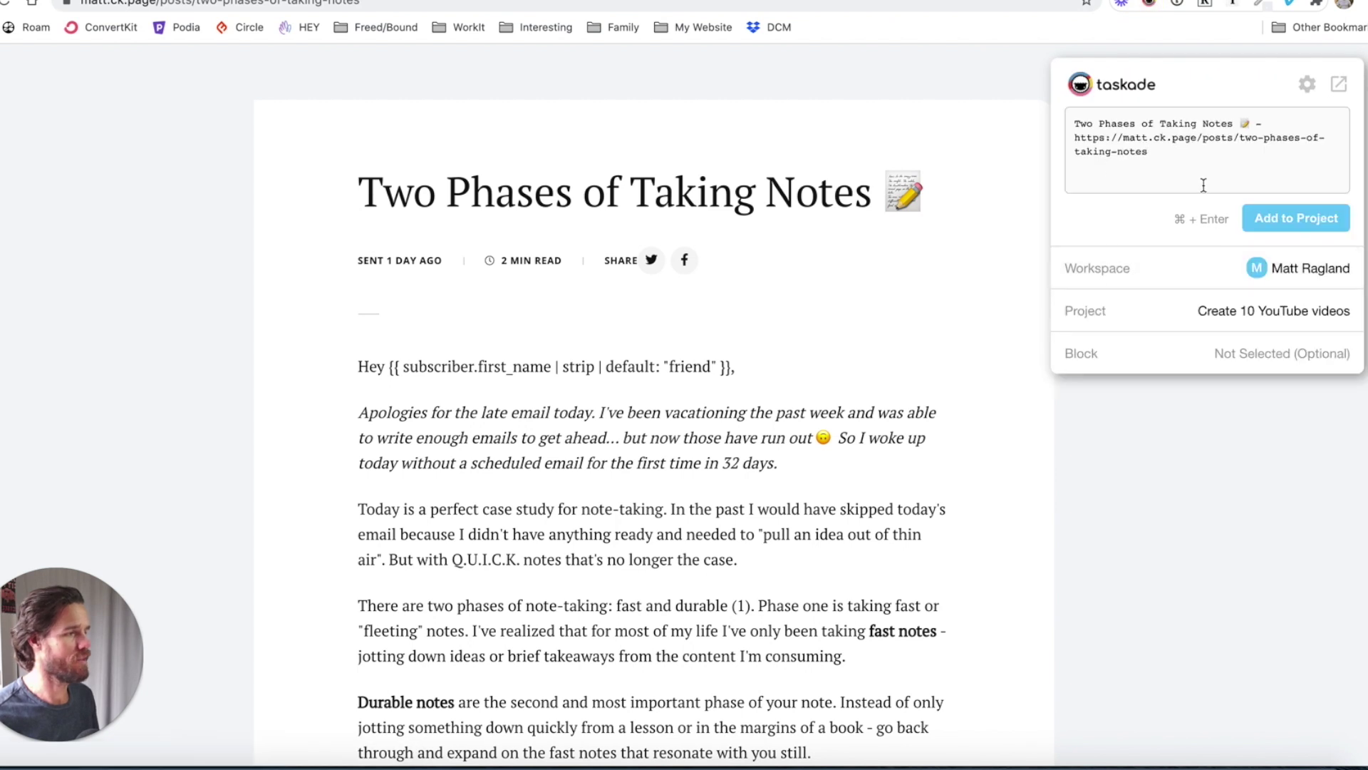
{"action": "left_click_drag", "start_coordinate": [1149, 152], "coordinate": [1073, 119]}
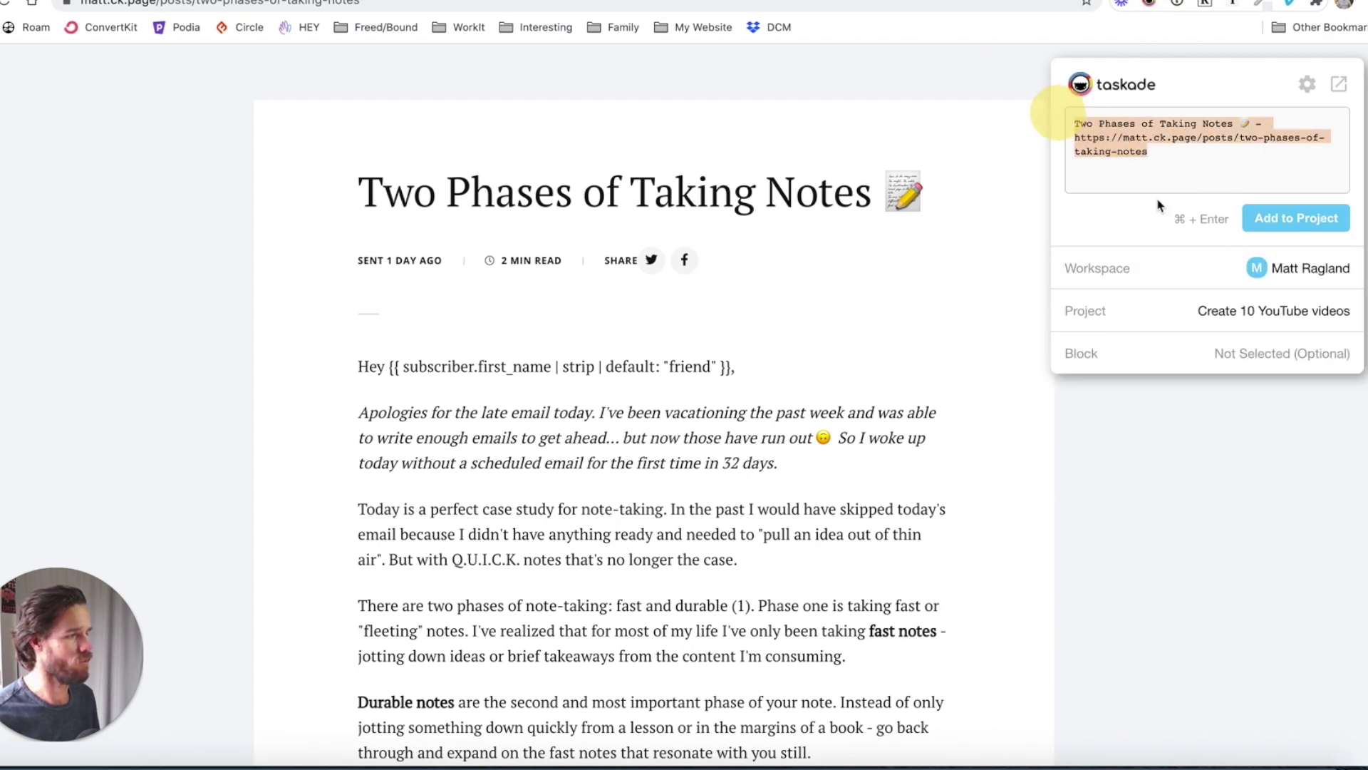
{"action": "left_click_drag", "start_coordinate": [1150, 152], "coordinate": [1071, 126]}
{"action": "left_click", "coordinate": [1095, 159]}
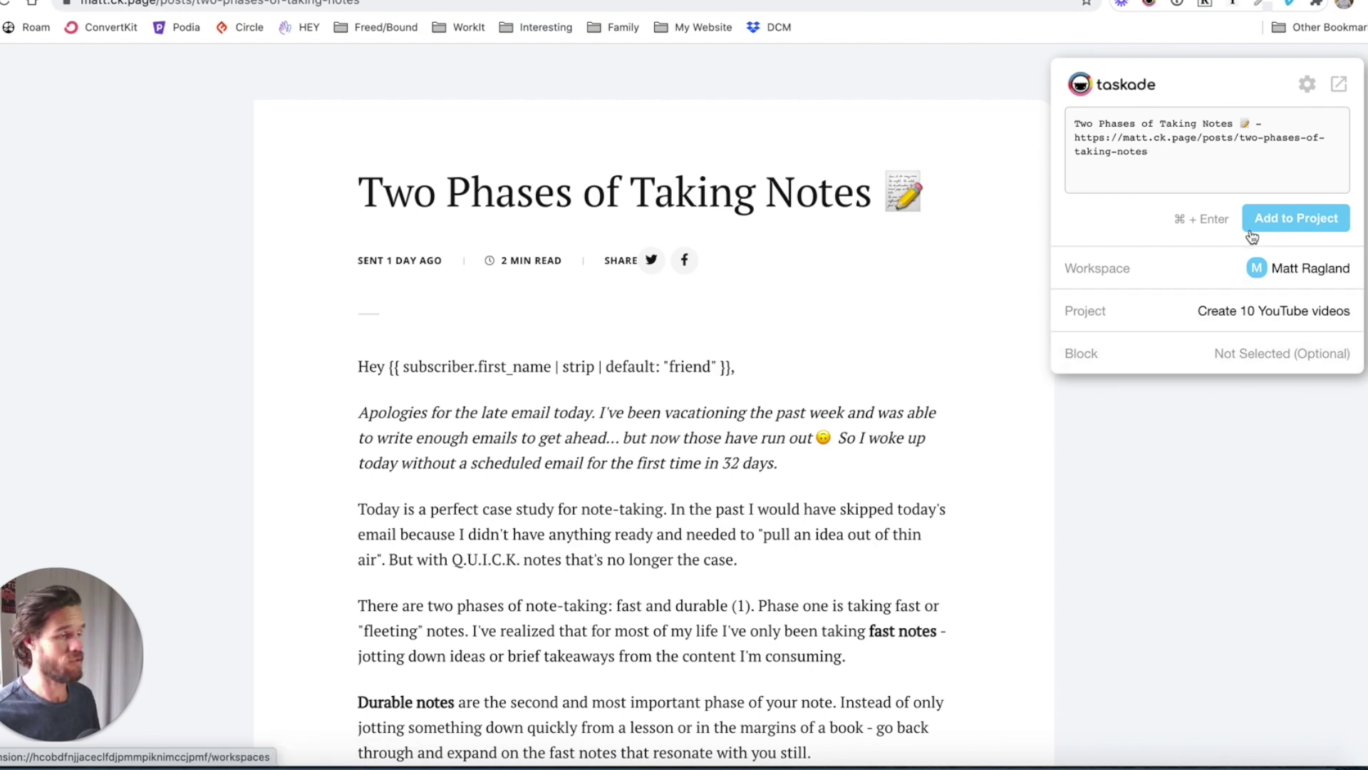
{"action": "left_click", "coordinate": [1212, 309]}
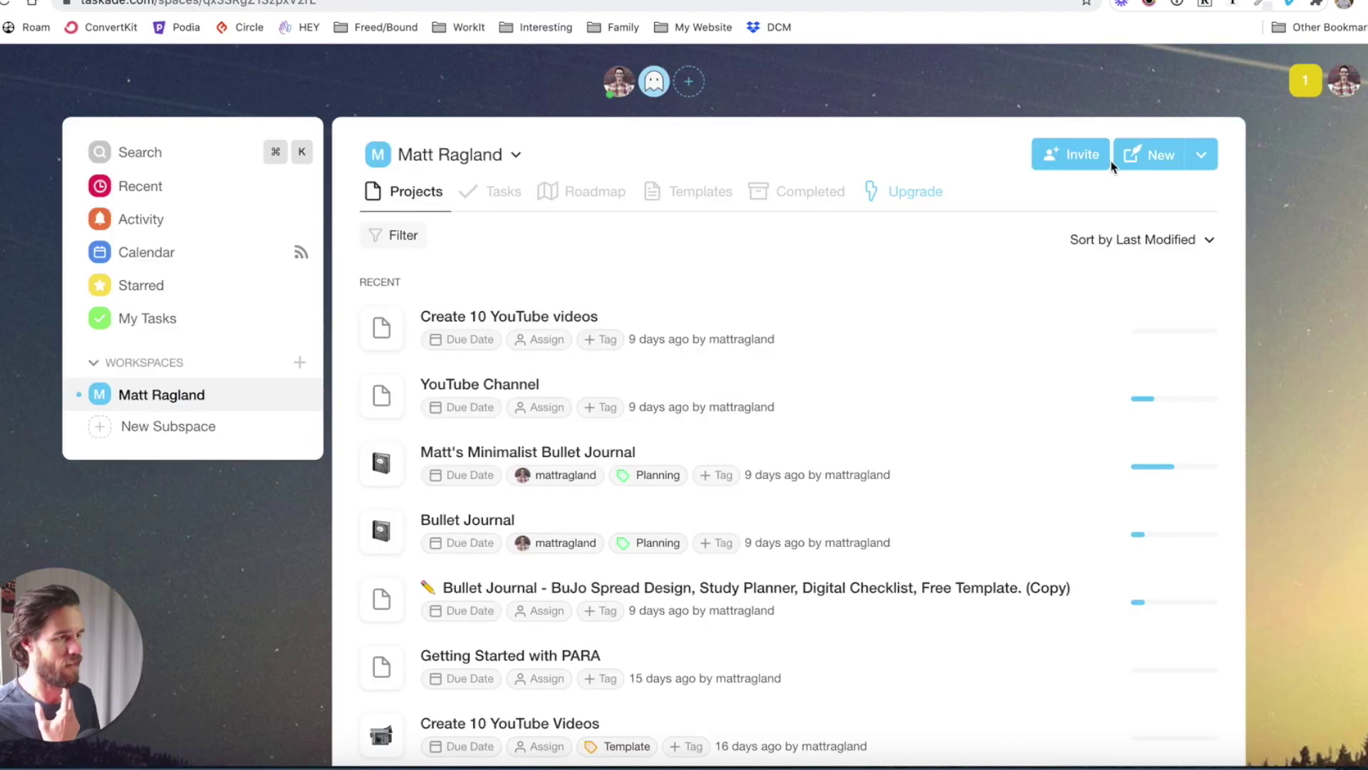
Step: Create a blank project titled "Clipped Links" in the workspace and return to the project list
{"action": "left_click", "coordinate": [1200, 155]}
{"action": "left_click", "coordinate": [1115, 205]}
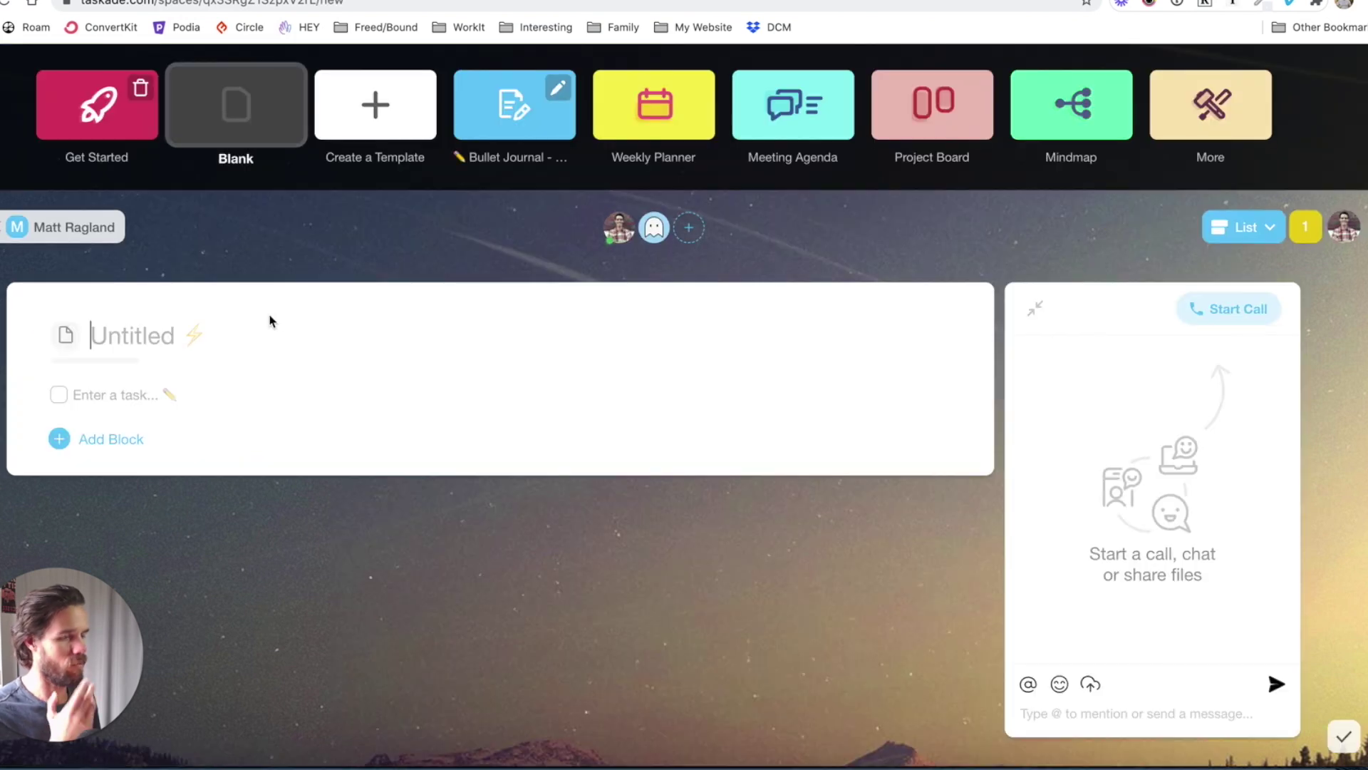
{"action": "type", "text": "Clipped"}
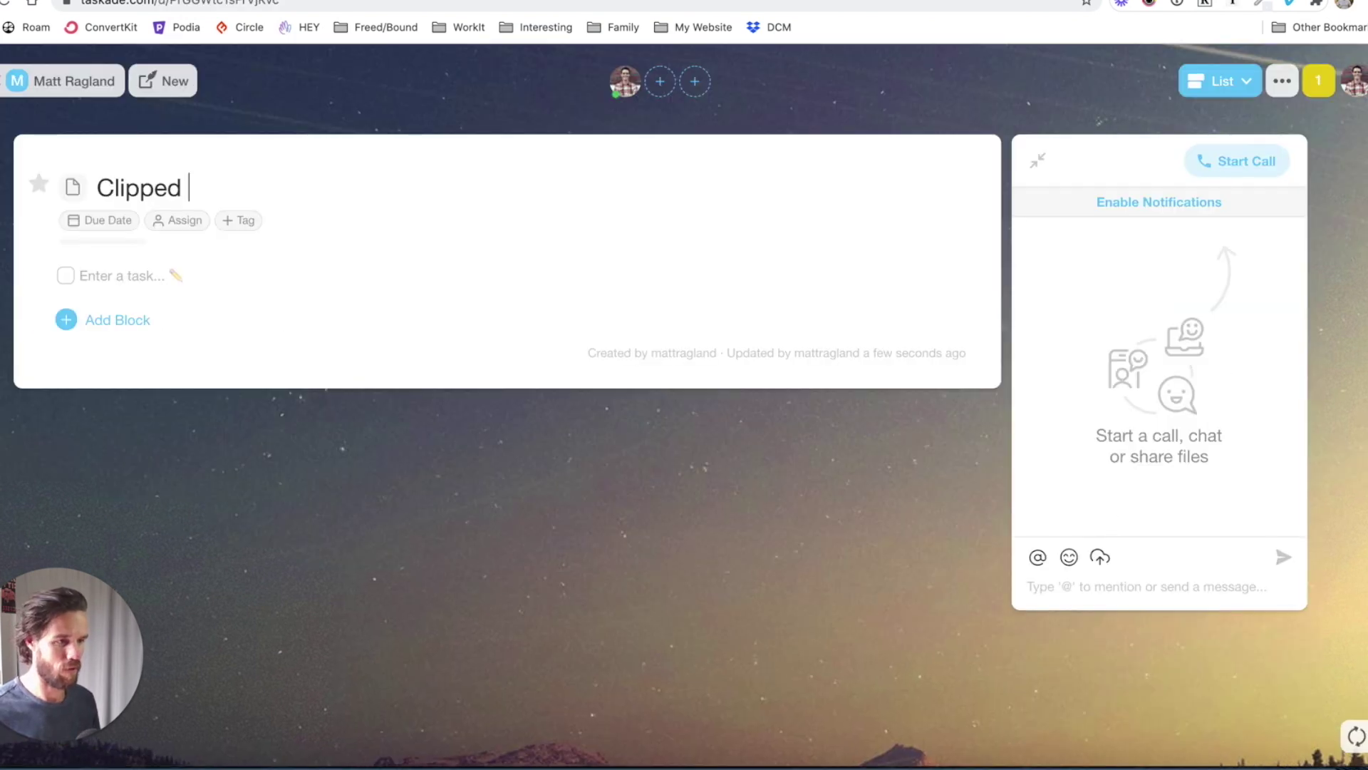
{"action": "type", "text": " Links"}
{"action": "left_click", "coordinate": [48, 81]}
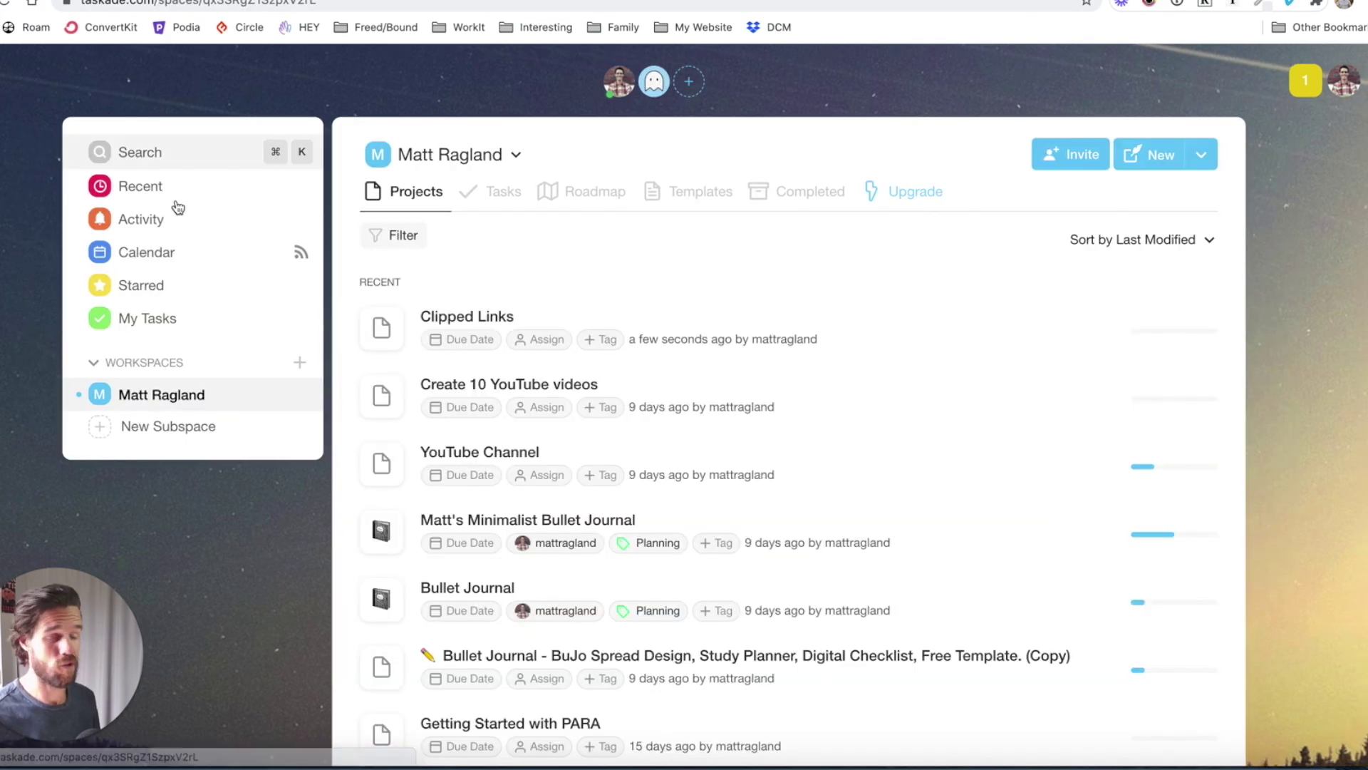
Step: Clip the "Two Phases of Taking Notes" article into the Clipped Links project and go back to the workspace
{"action": "left_click", "coordinate": [948, 0]}
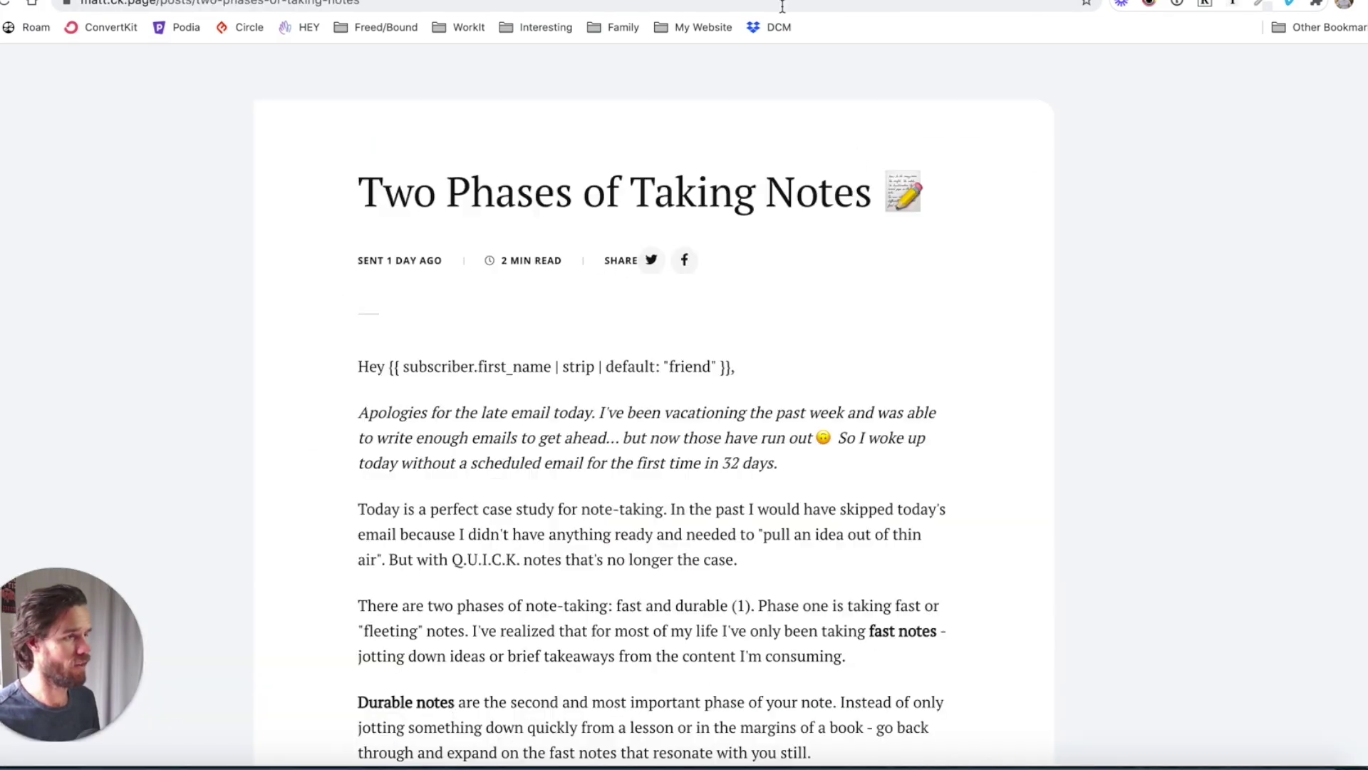
{"action": "left_click", "coordinate": [1121, 4]}
{"action": "left_click", "coordinate": [1276, 308]}
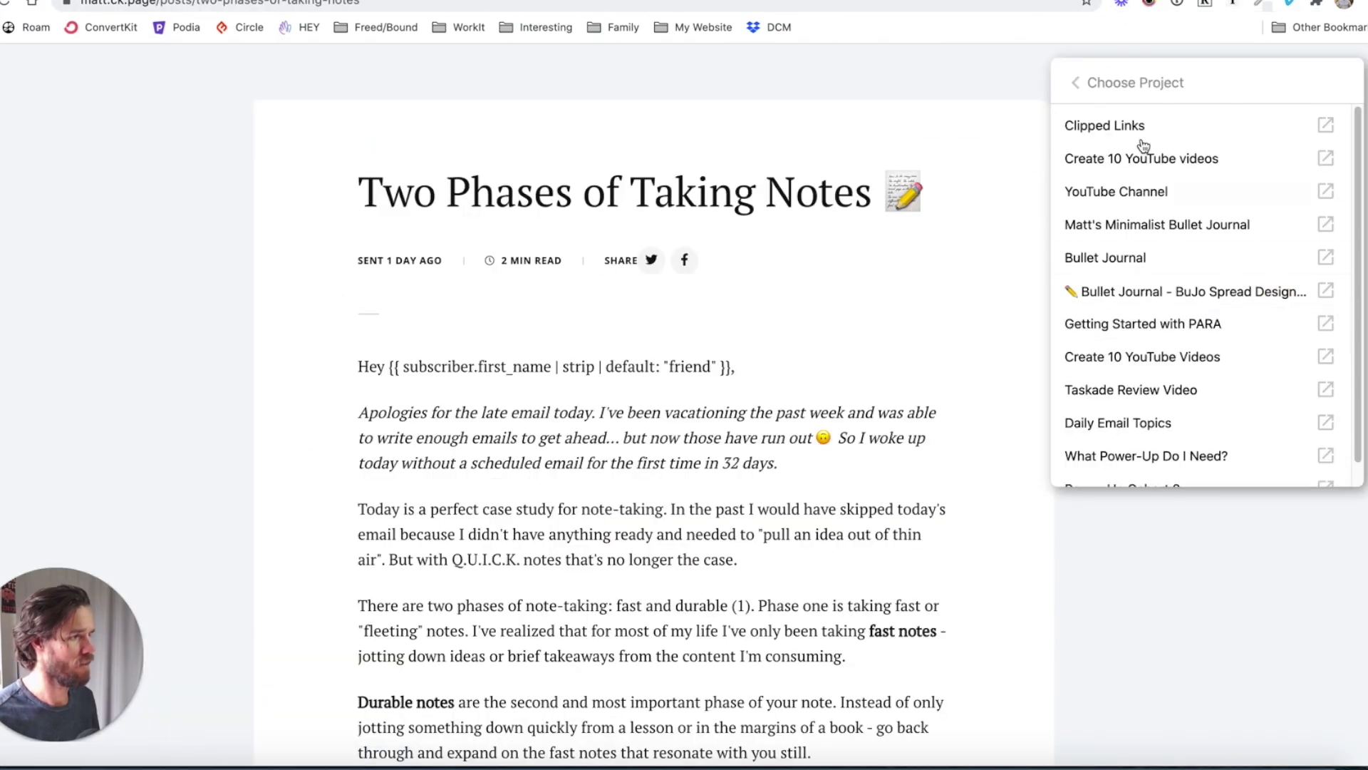
{"action": "left_click", "coordinate": [1151, 124]}
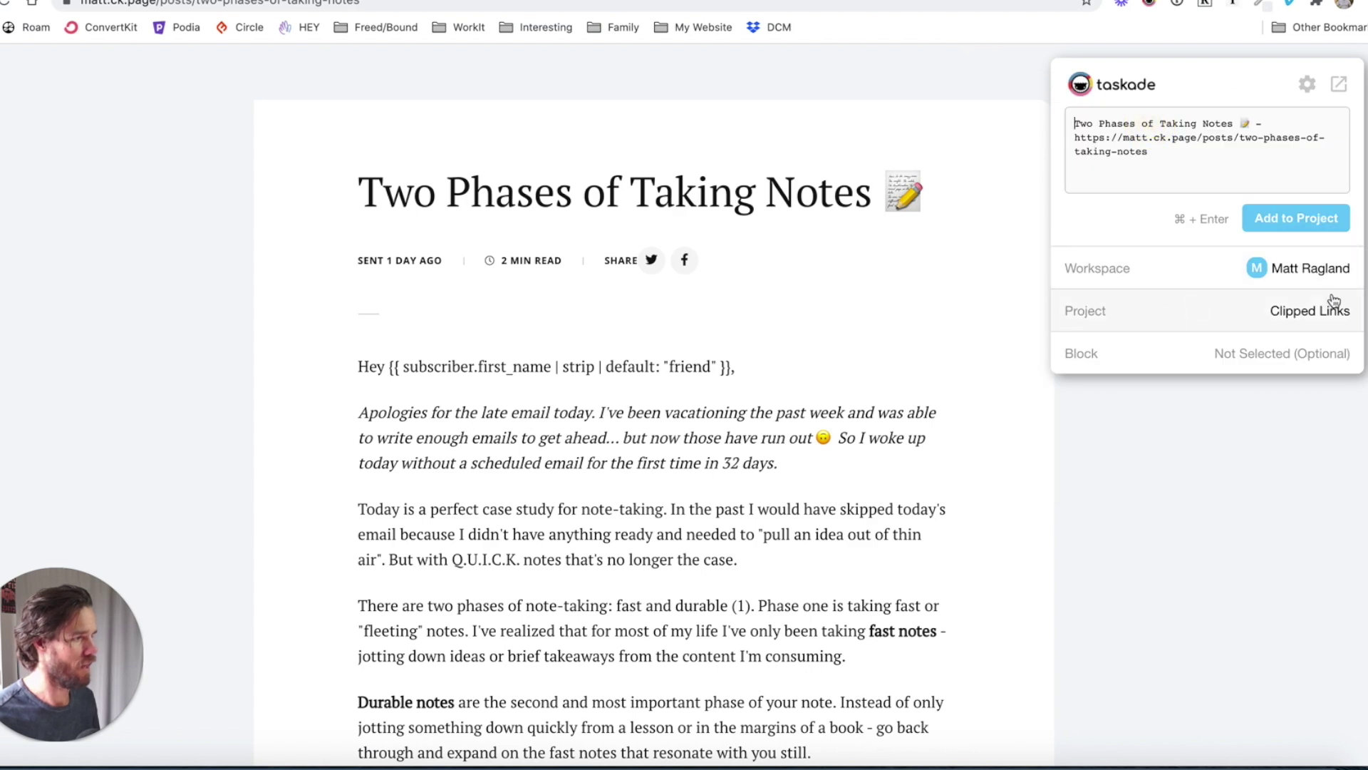
{"action": "left_click", "coordinate": [1269, 219]}
{"action": "left_click", "coordinate": [1292, 525]}
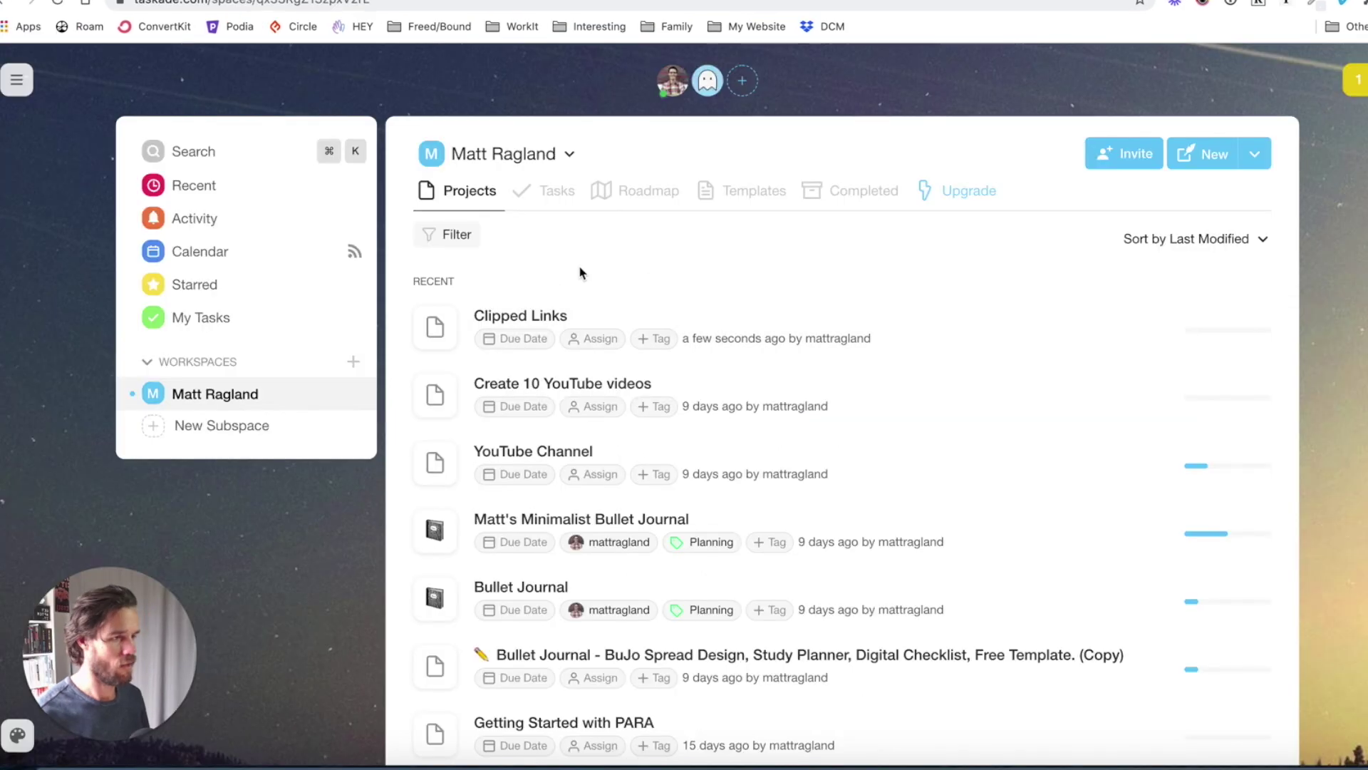
Step: Open the Clipped Links project, delete the empty block above the article link, and add an empty task below it
{"action": "left_click", "coordinate": [627, 327]}
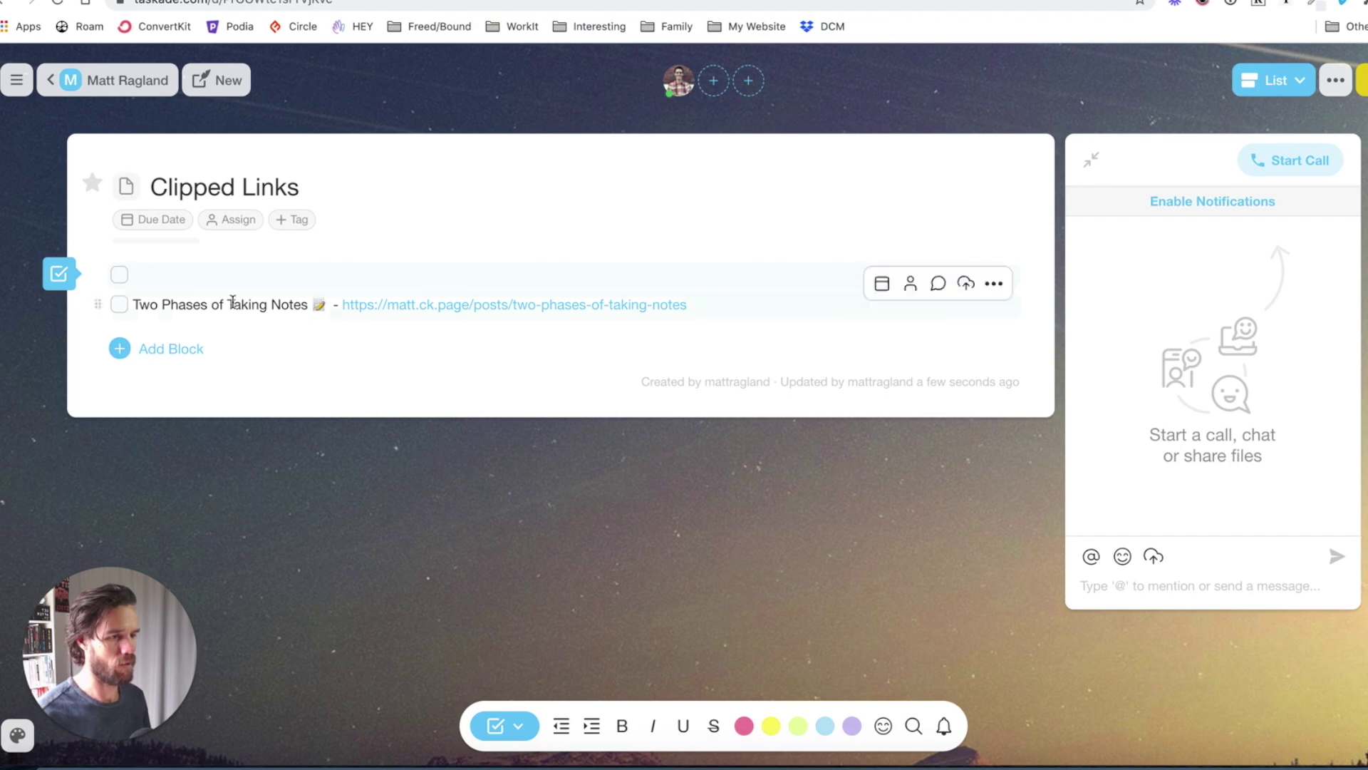
{"action": "key", "text": "BackSpace"}
{"action": "right_click", "coordinate": [104, 267]}
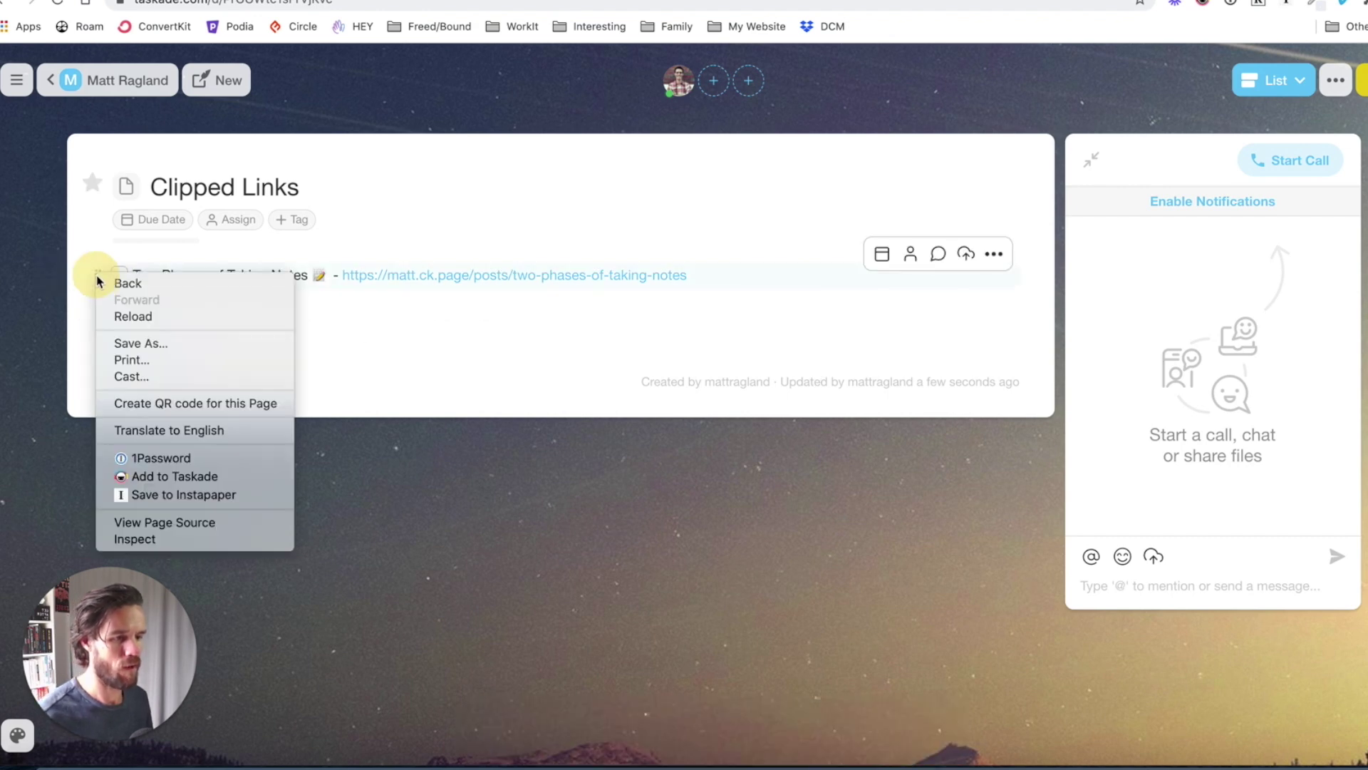
{"action": "left_click", "coordinate": [103, 268]}
{"action": "left_click", "coordinate": [859, 281]}
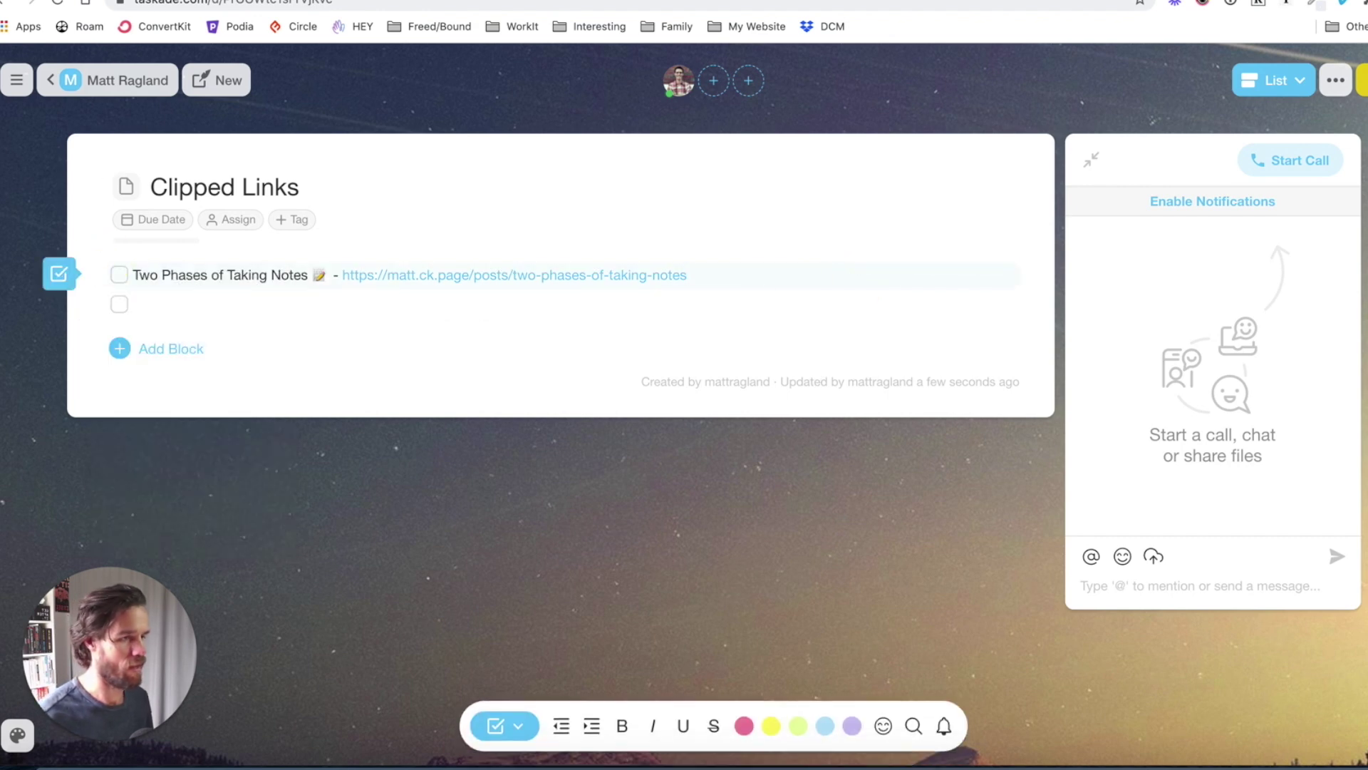
Step: Organize Clipped Links with "Inbox" and "Processed" headings, placing the article link as plain text under Processed
{"action": "mouse_move", "coordinate": [58, 277]}
{"action": "left_click", "coordinate": [57, 330]}
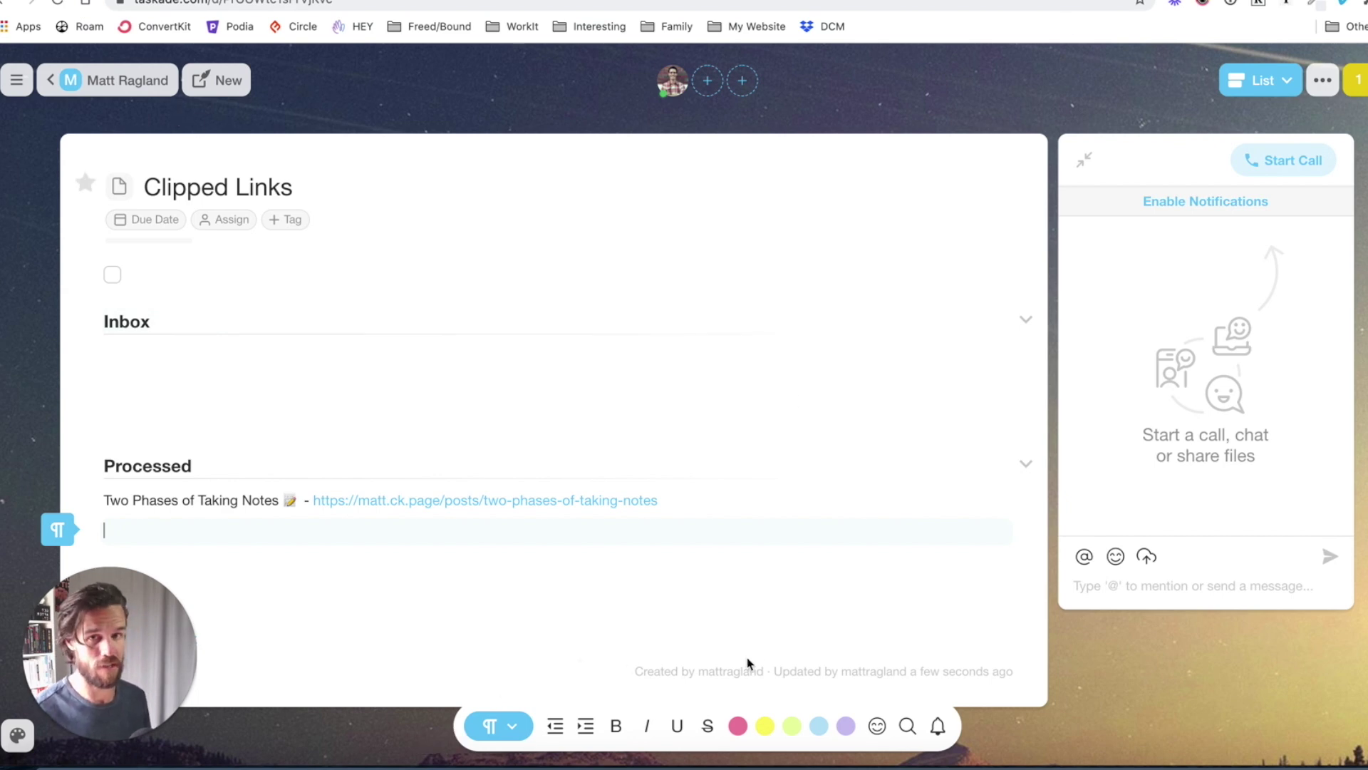
Step: Open a new browser tab
{"action": "key", "text": "super+t"}
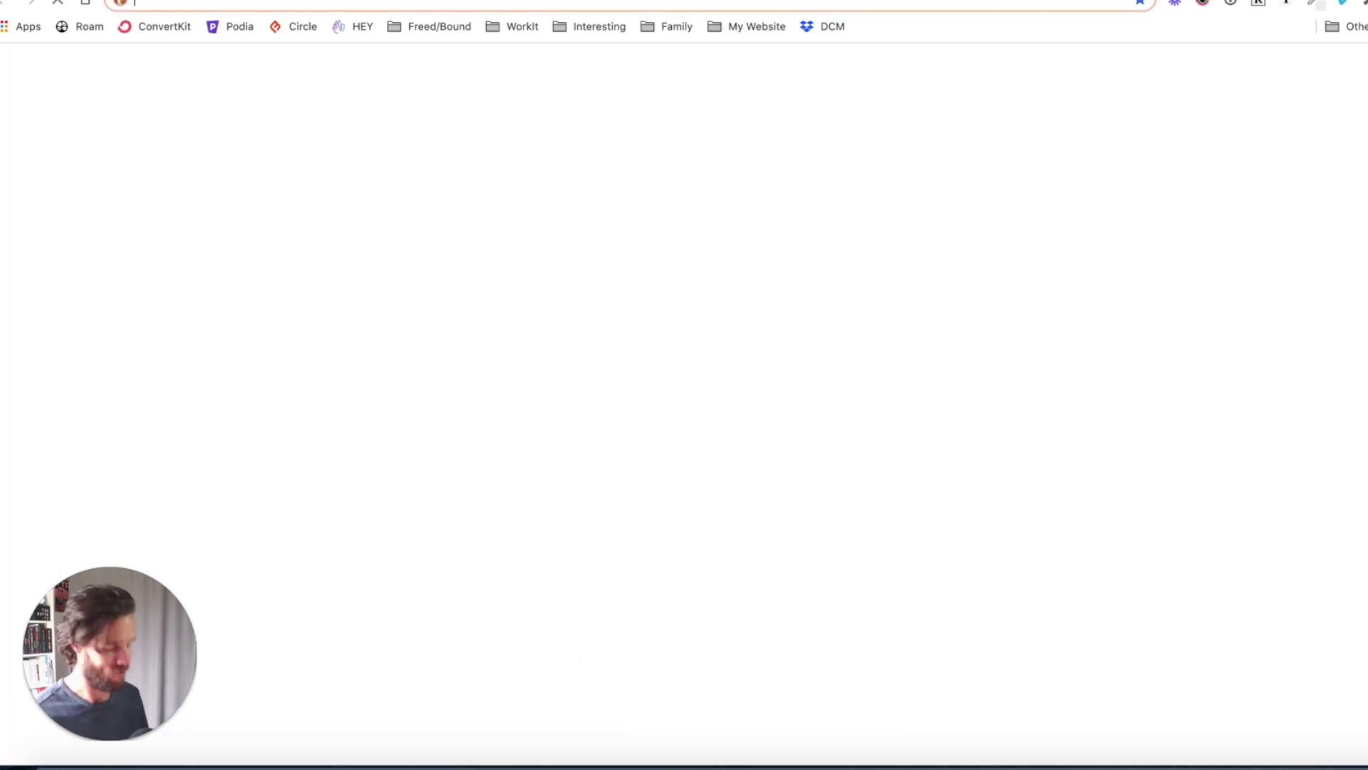